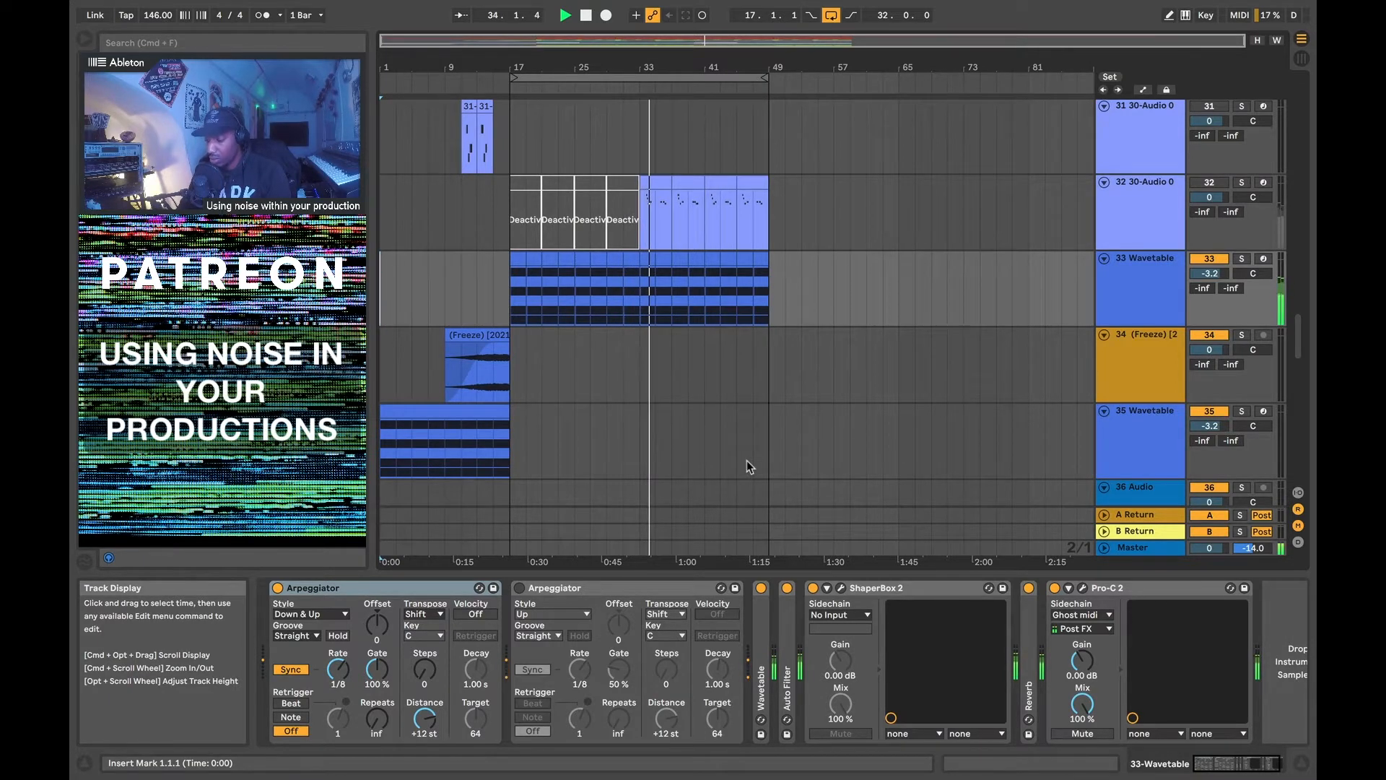
Examine the arrangement's tracks from the drum group down to the ghost MIDI track and back
scroll(748, 467, up, 10)
scroll(748, 466, up, 10)
scroll(747, 460, down, 20)
scroll(747, 461, down, 8)
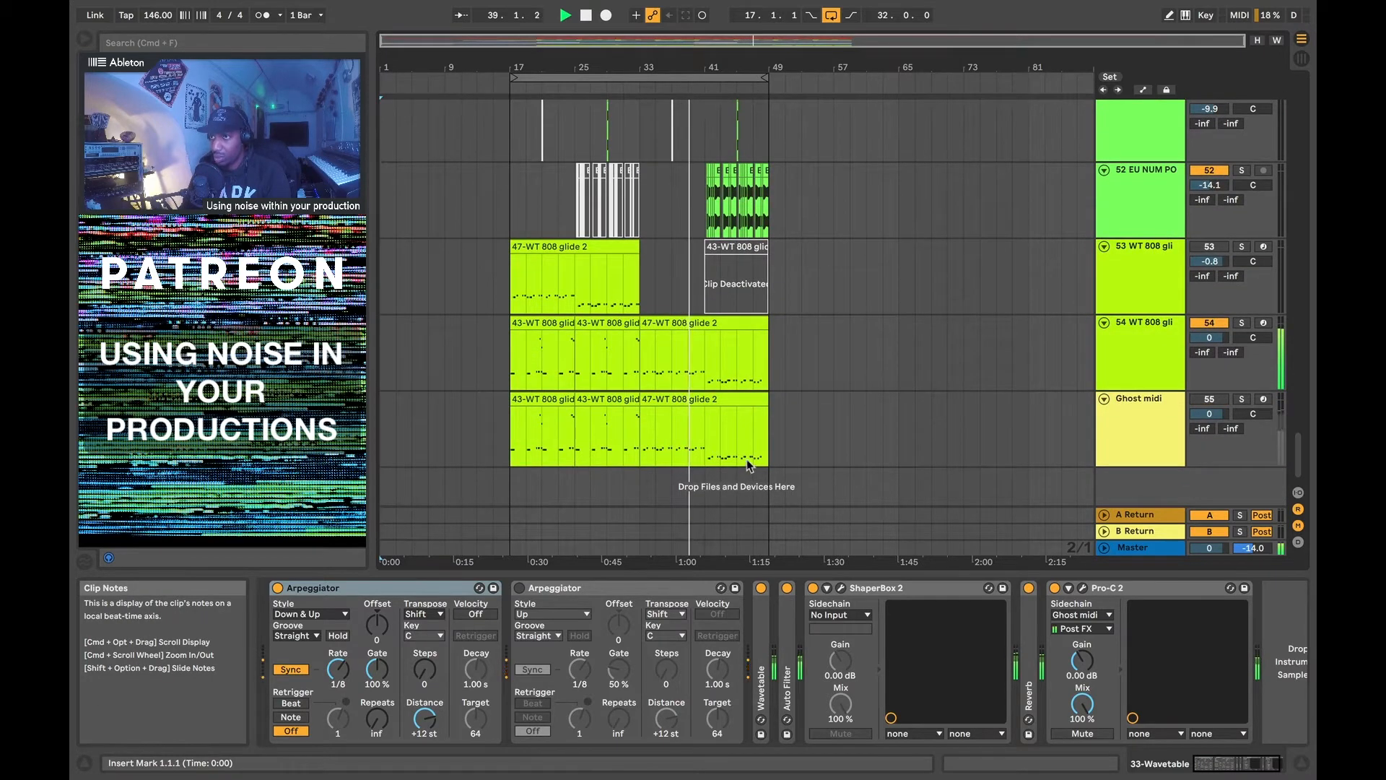
scroll(682, 286, up, 5)
scroll(679, 280, up, 15)
scroll(679, 280, up, 7)
scroll(679, 282, up, 2)
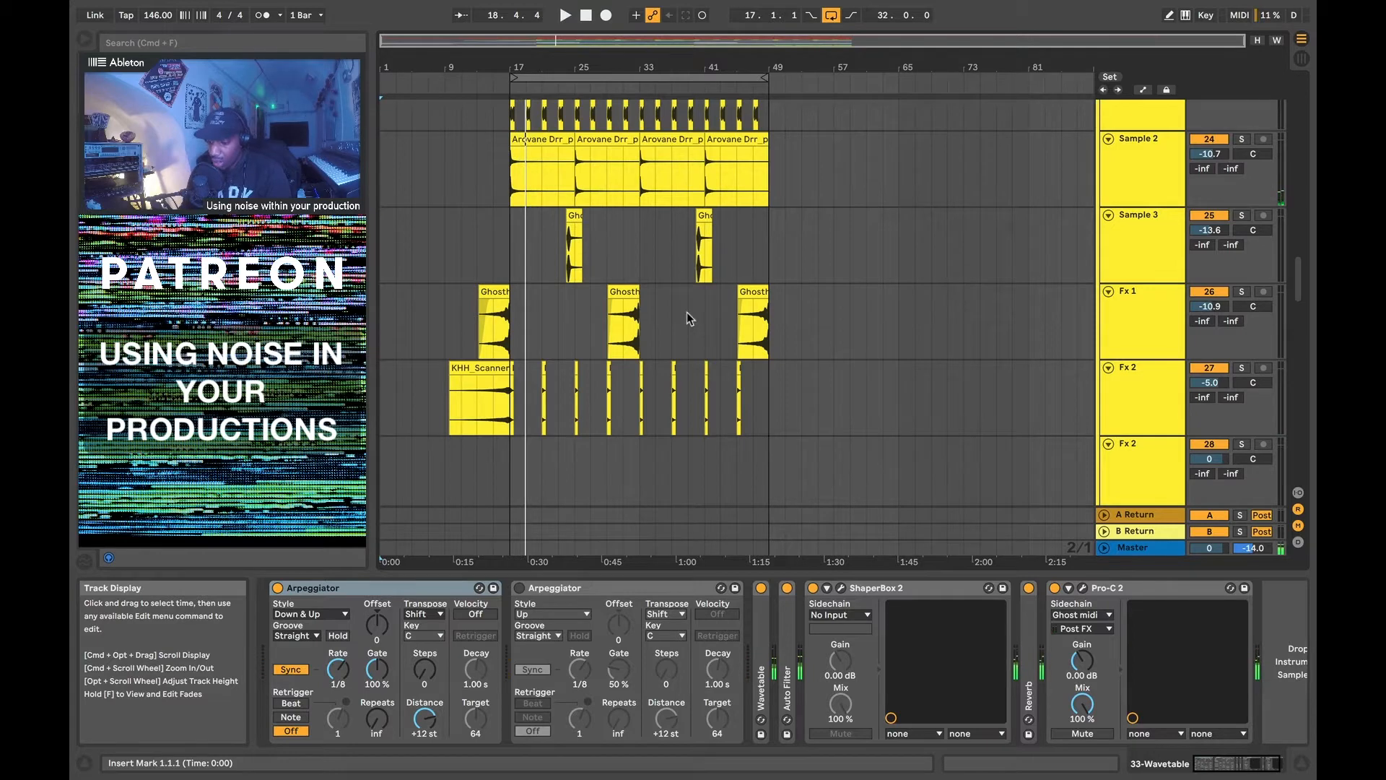
scroll(655, 296, up, 15)
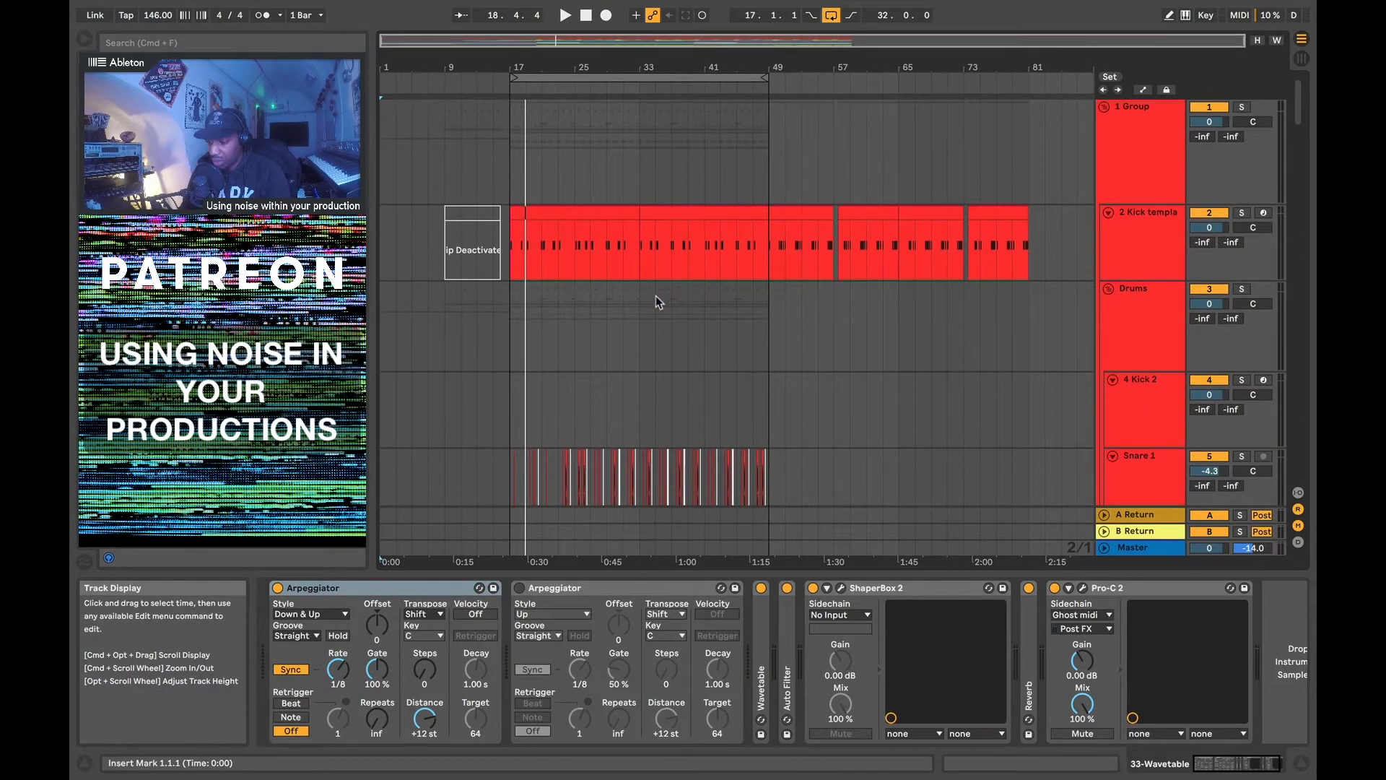
scroll(655, 296, down, 12)
scroll(656, 296, up, 12)
Play back the soloed drum group from bar 17
key(space)
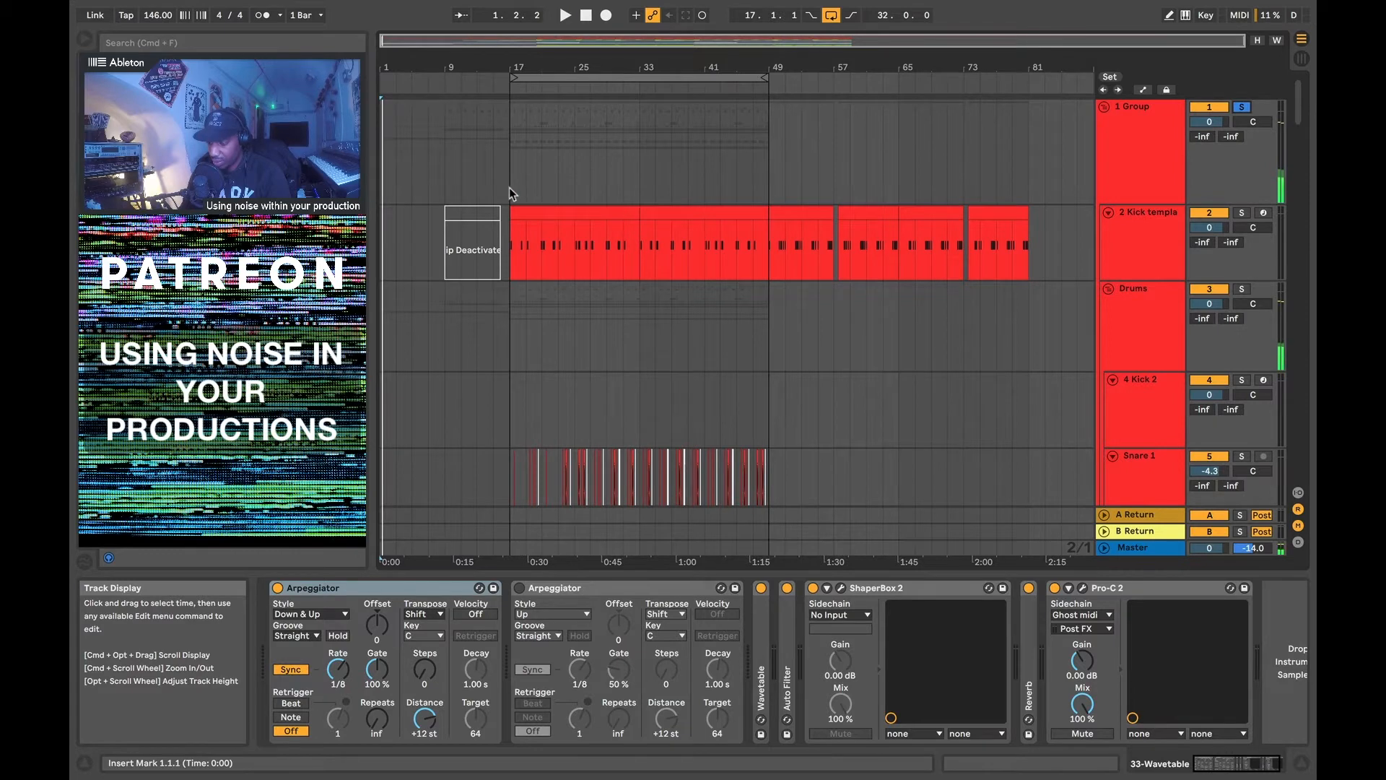
click(510, 187)
click(509, 251)
key(space)
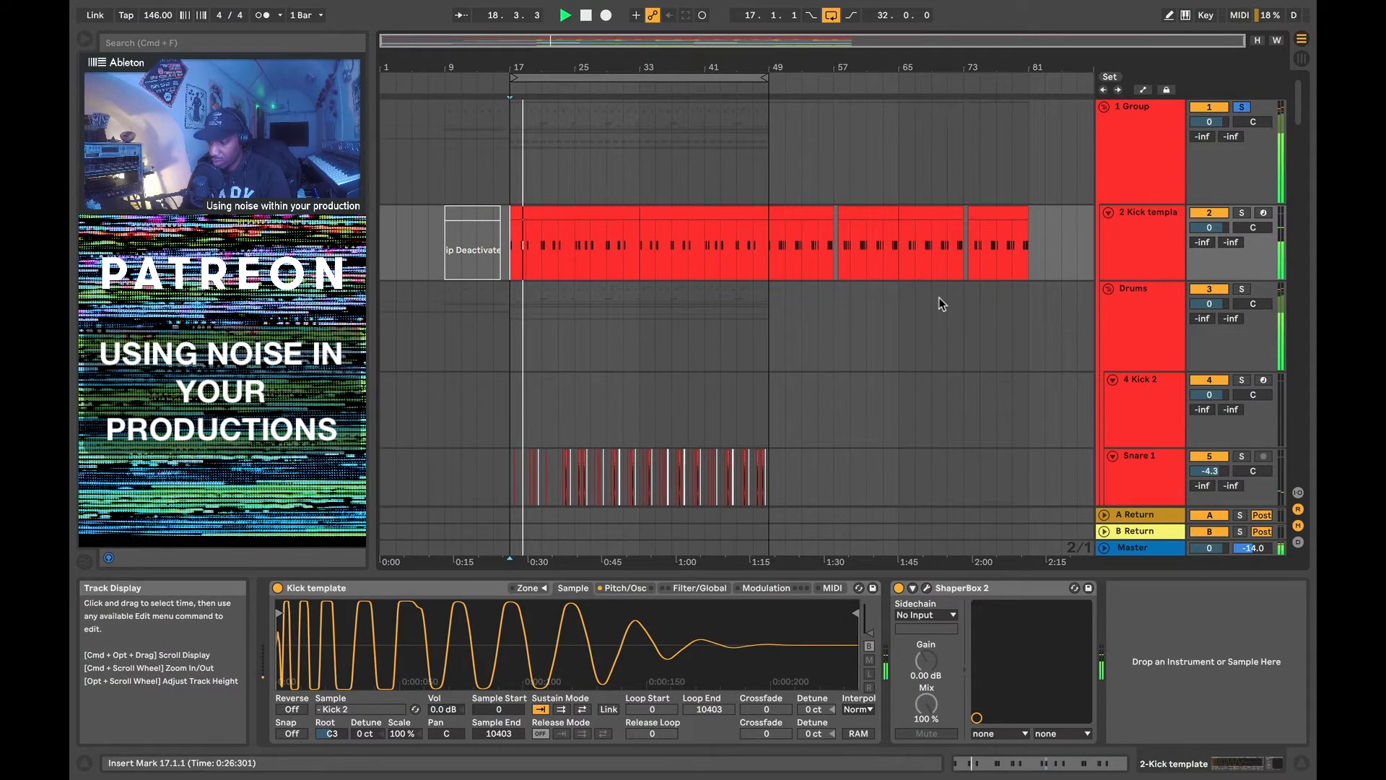
Bypass ShaperBox 2 on the Drums and Kick template tracks and play from bar 17
key(space)
click(1137, 319)
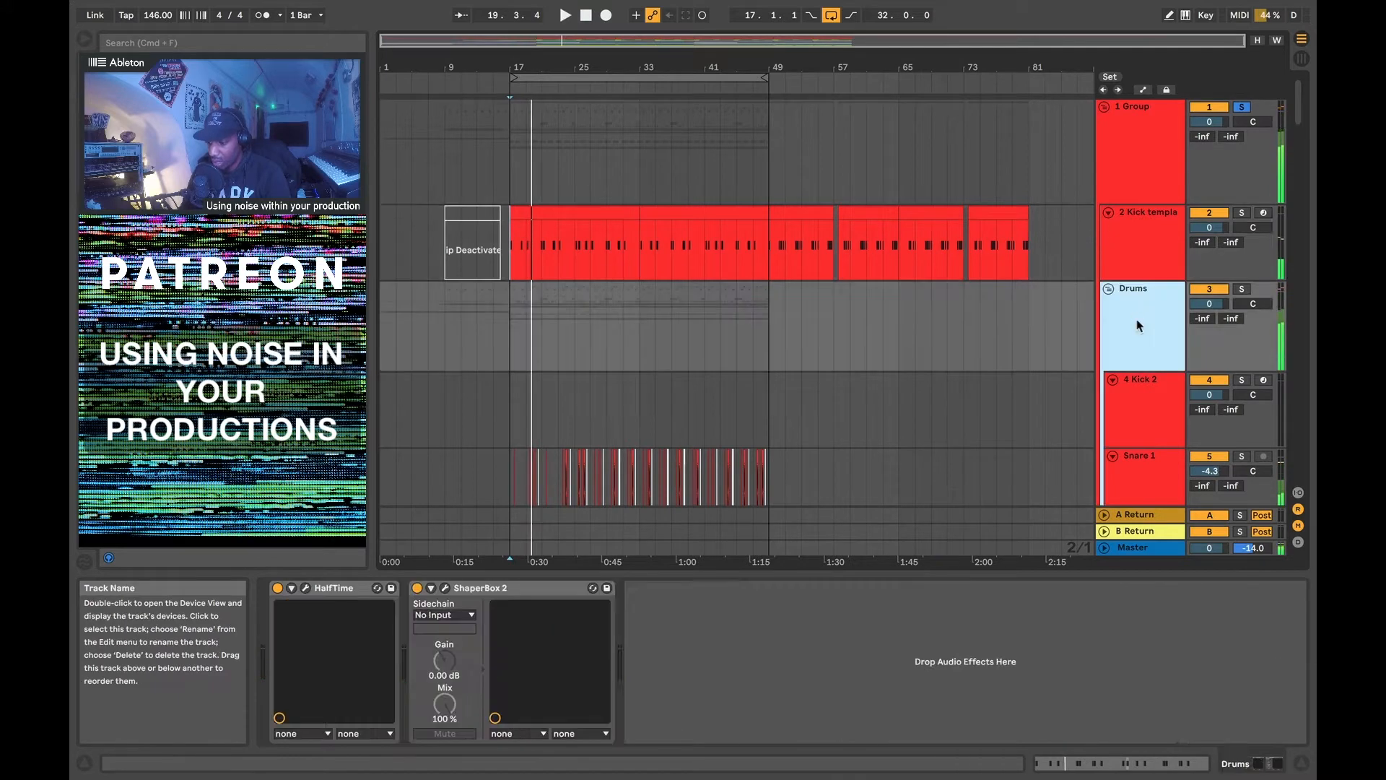
click(417, 589)
click(1156, 237)
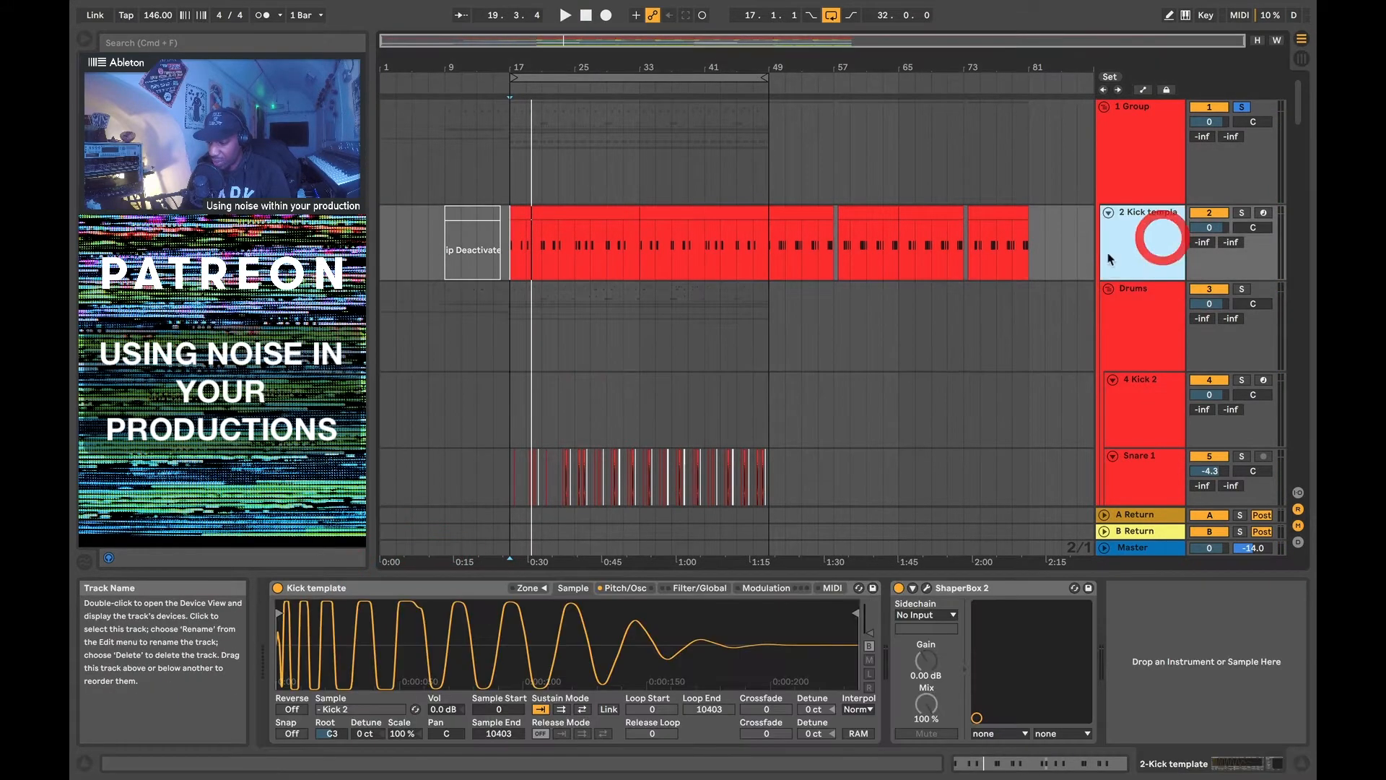
click(899, 588)
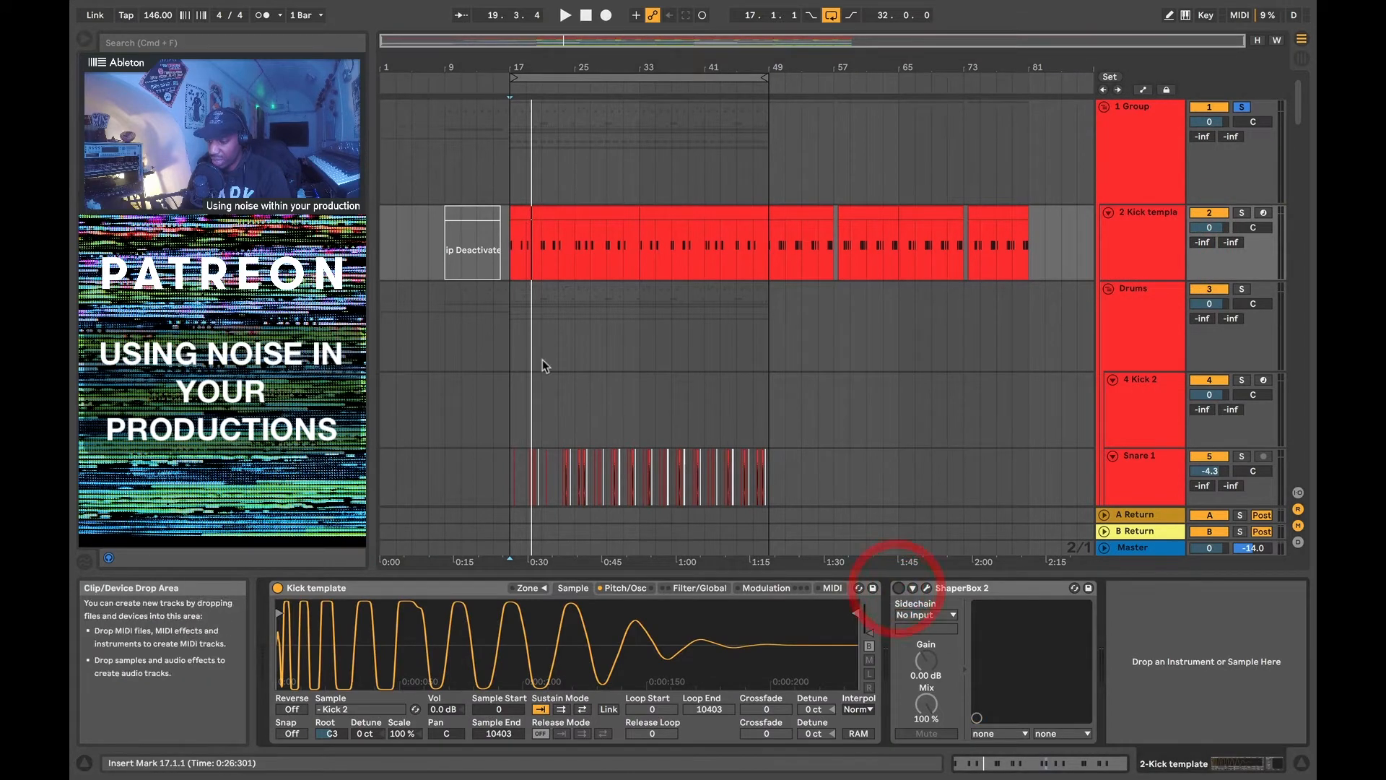
click(508, 399)
key(space)
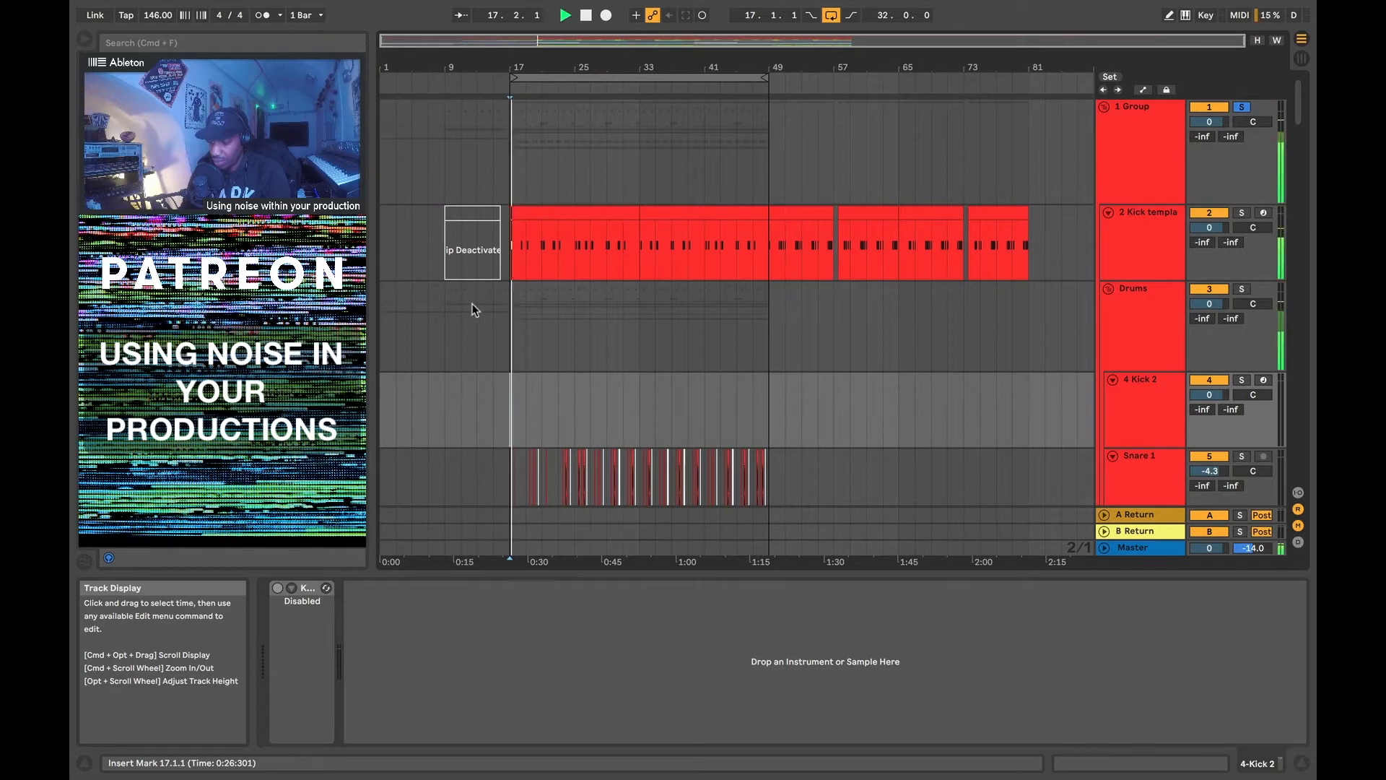
Re-enable ShaperBox 2 on the Drums and Kick template tracks and listen from bar 17
click(1148, 326)
click(417, 586)
key(space)
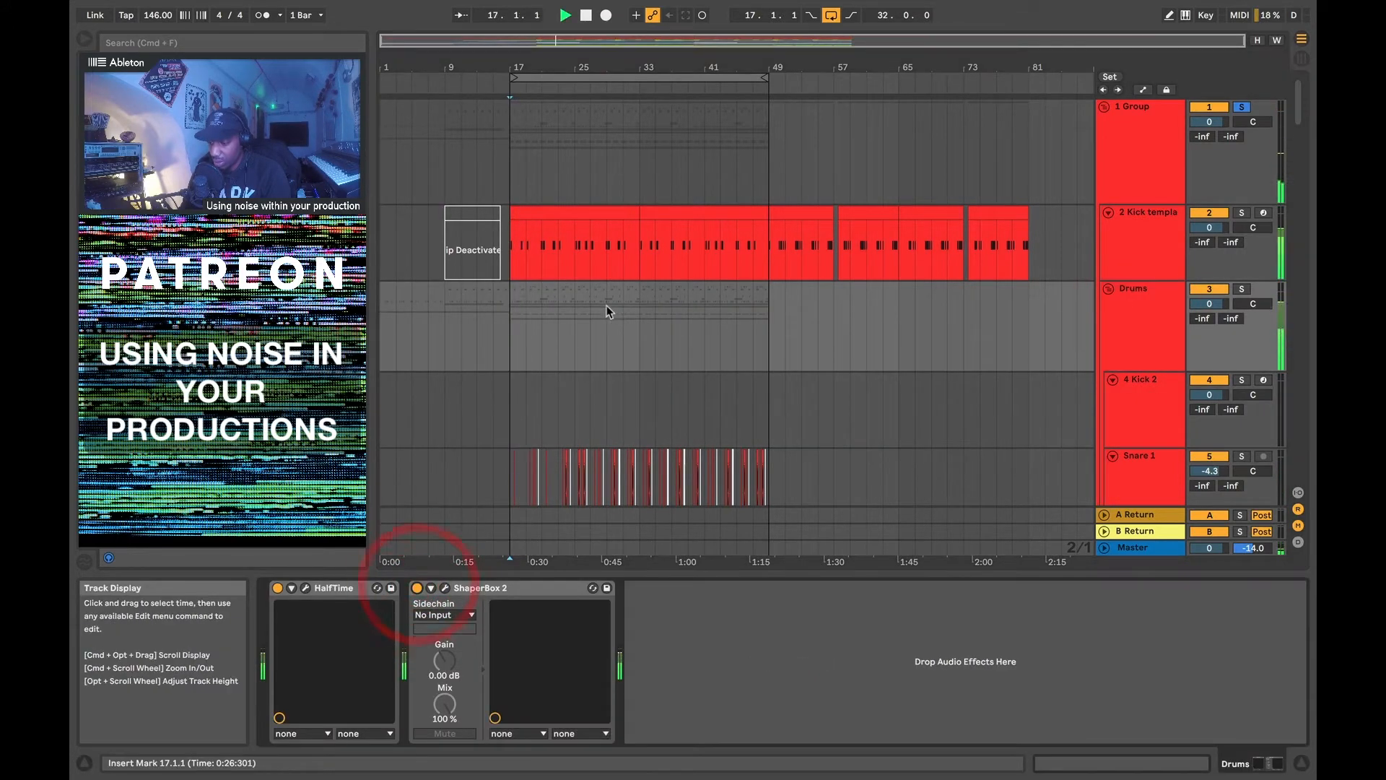
click(1150, 241)
click(899, 588)
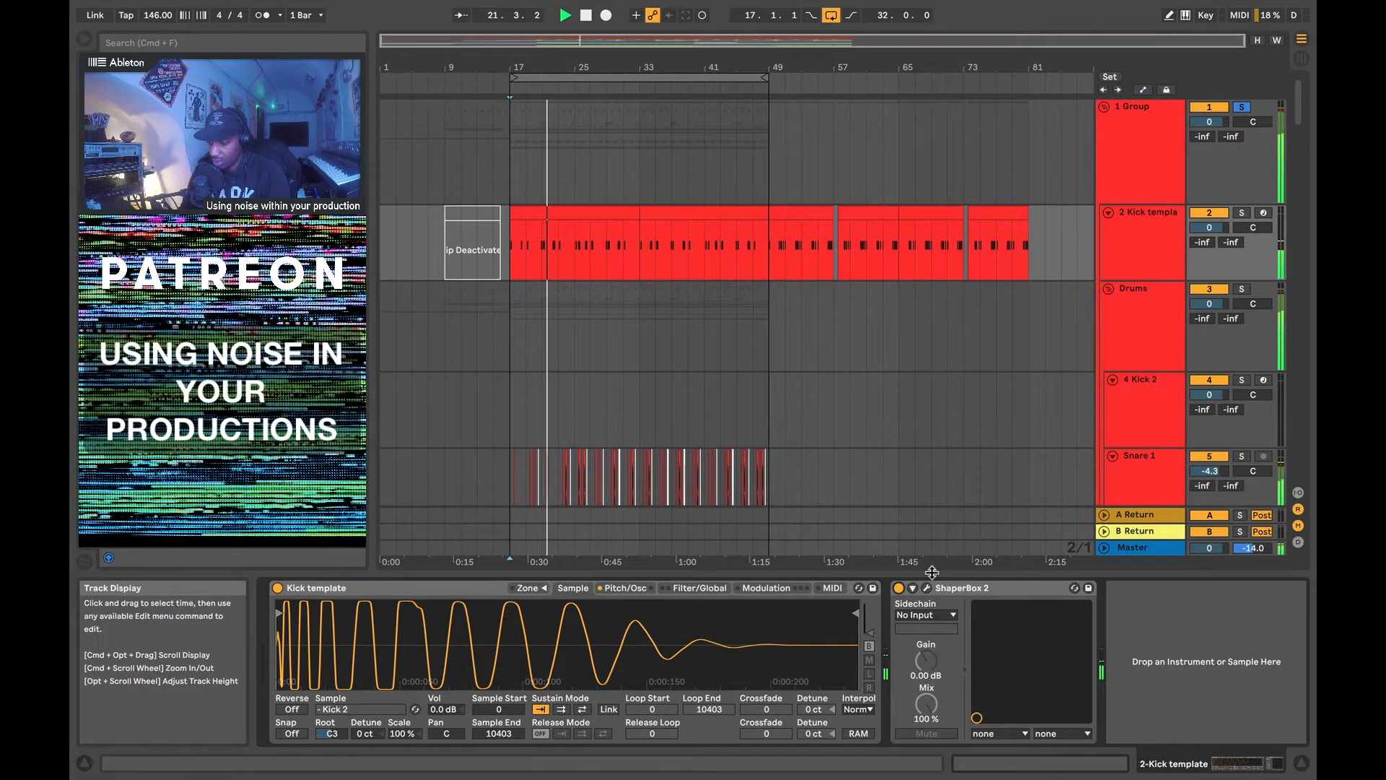
Deactivate ShaperBox 2 on the Kick template and Drums tracks during playback, and stop playback
click(899, 582)
click(1153, 311)
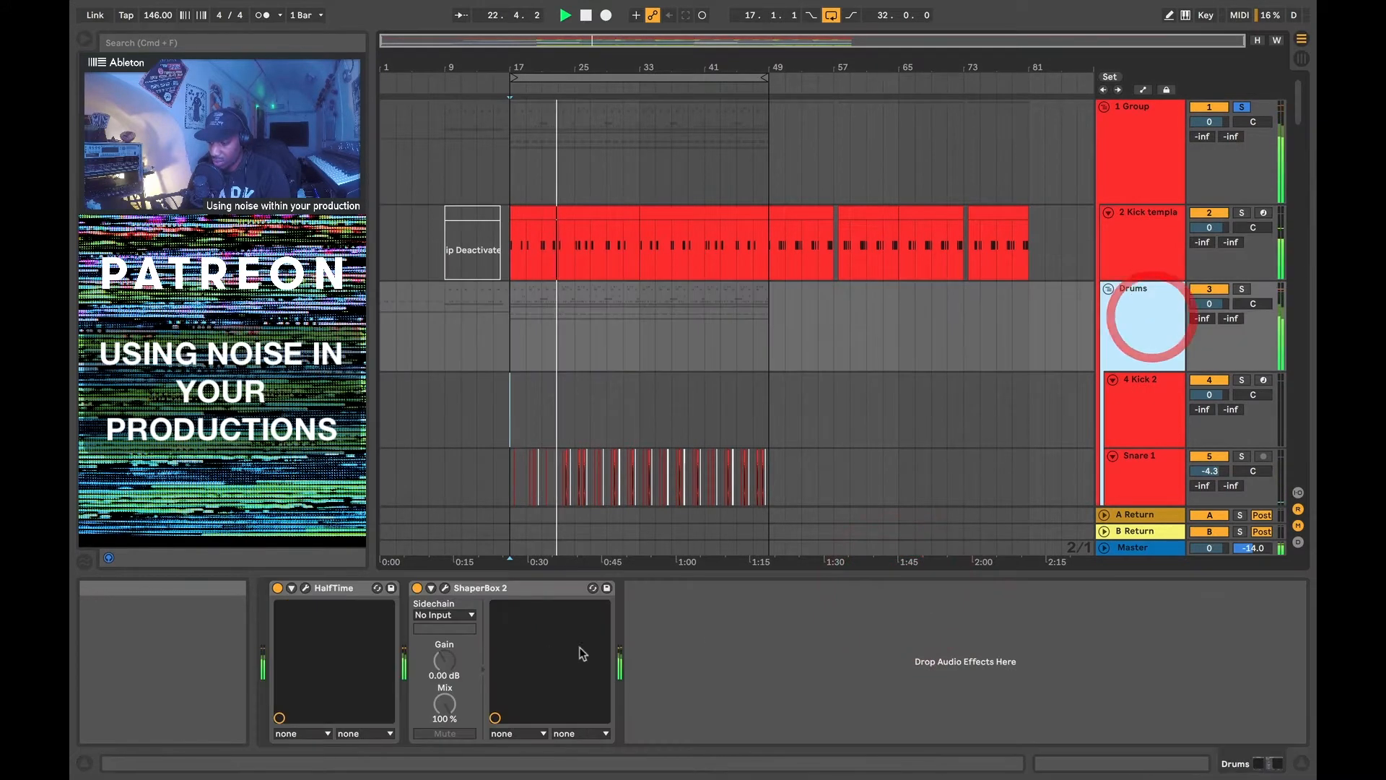
click(417, 587)
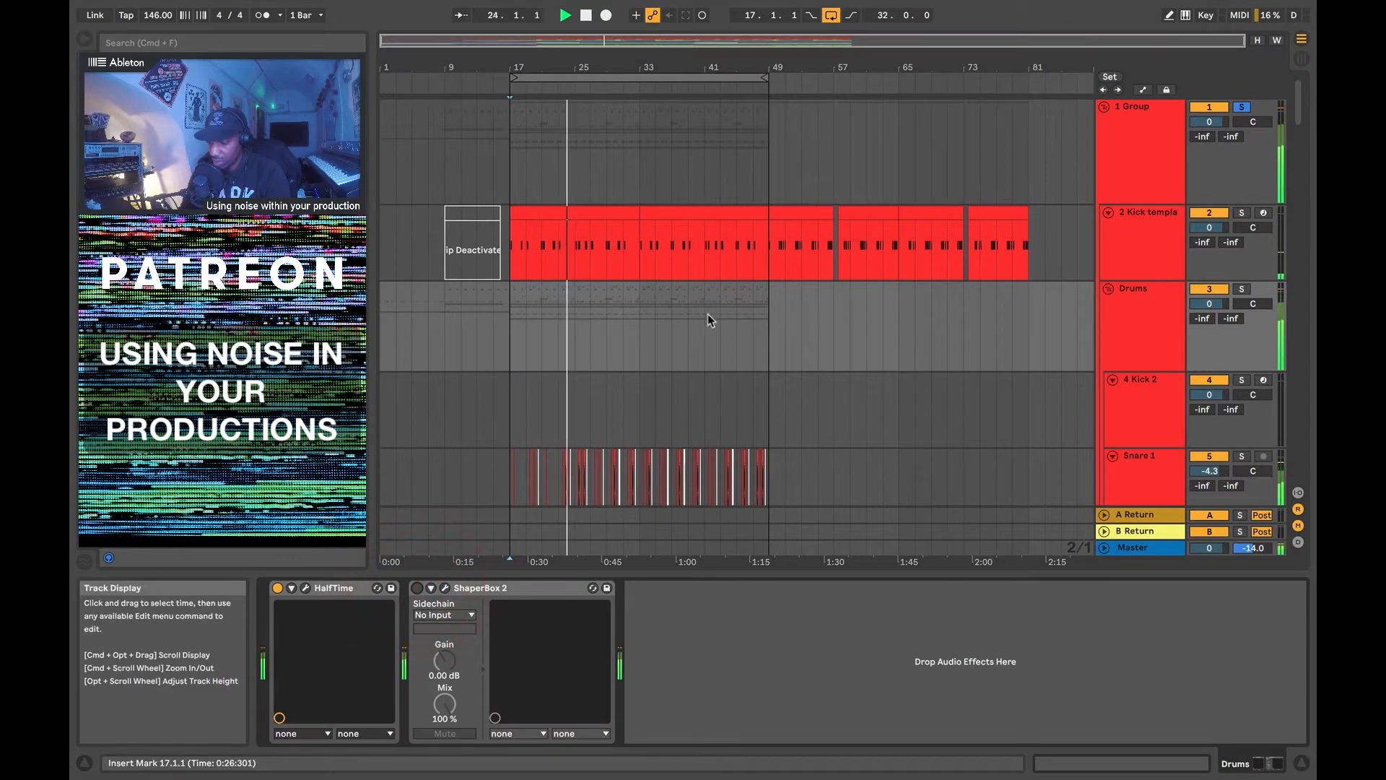
key(space)
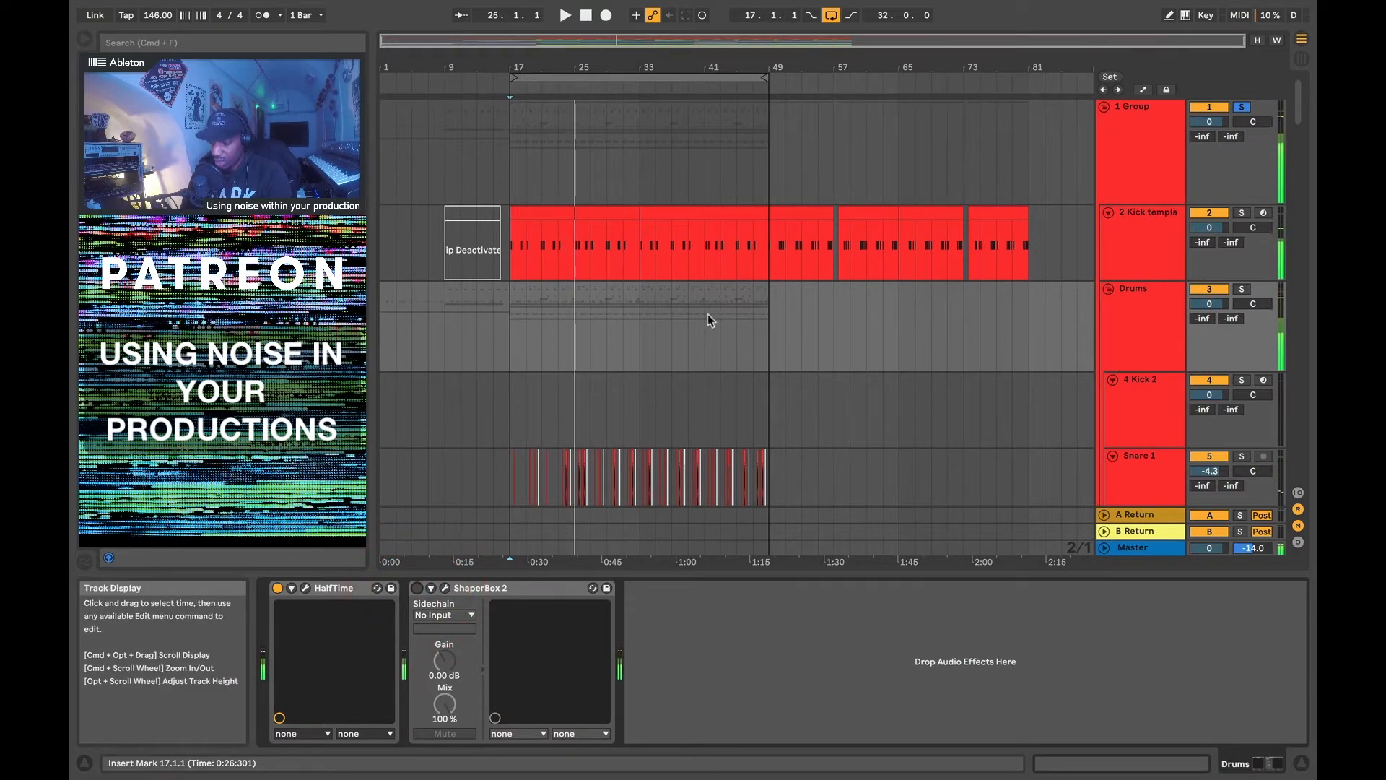
Open the Drums track's ShaperBox 2 window, view the available shapers and return to the Noise shaper
click(1130, 312)
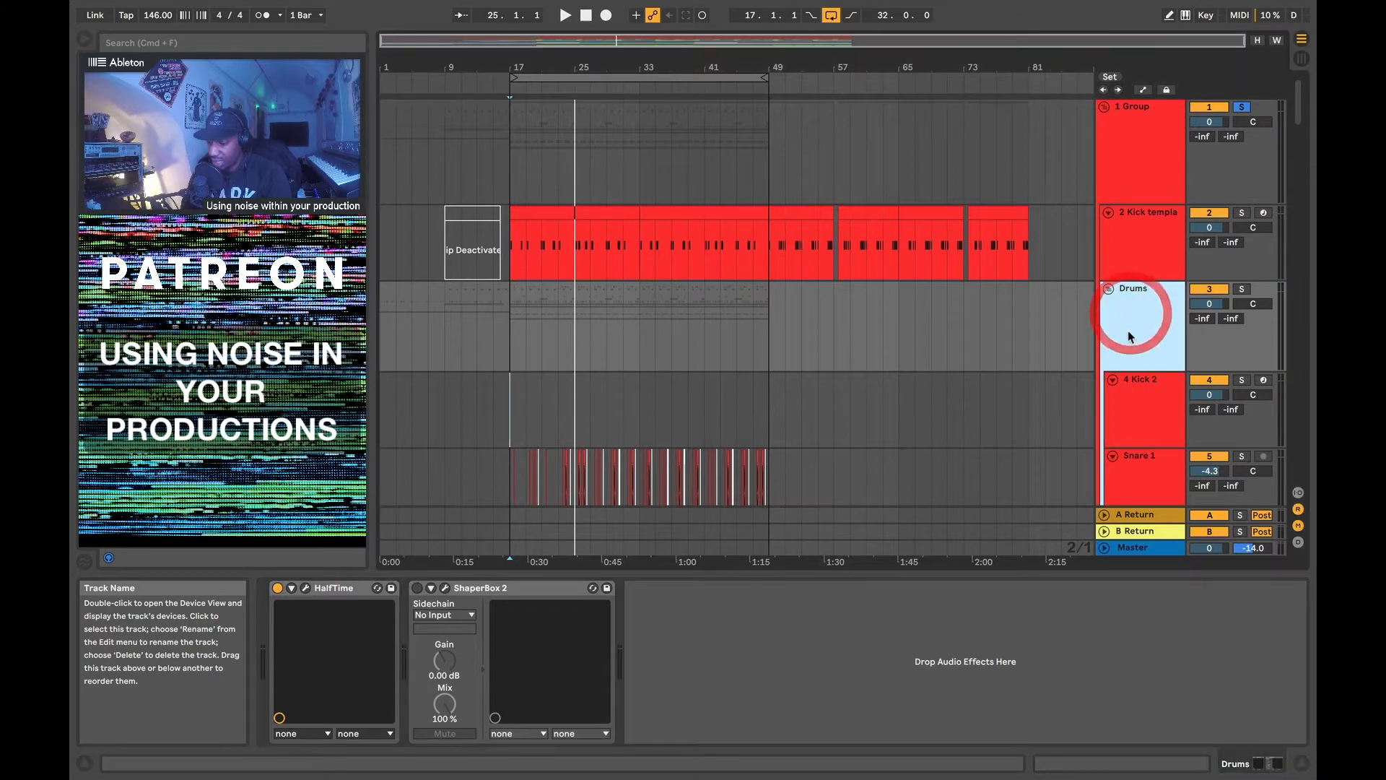
click(445, 588)
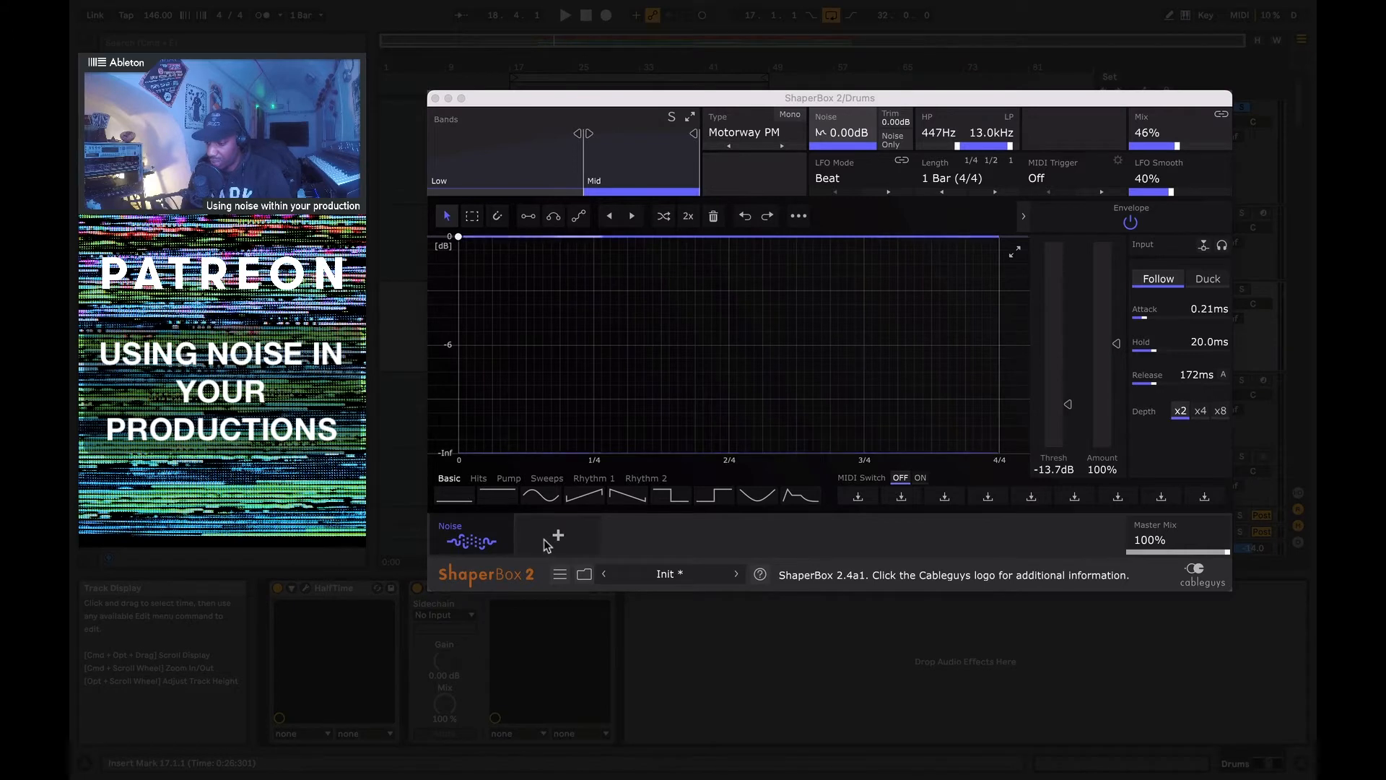
click(558, 535)
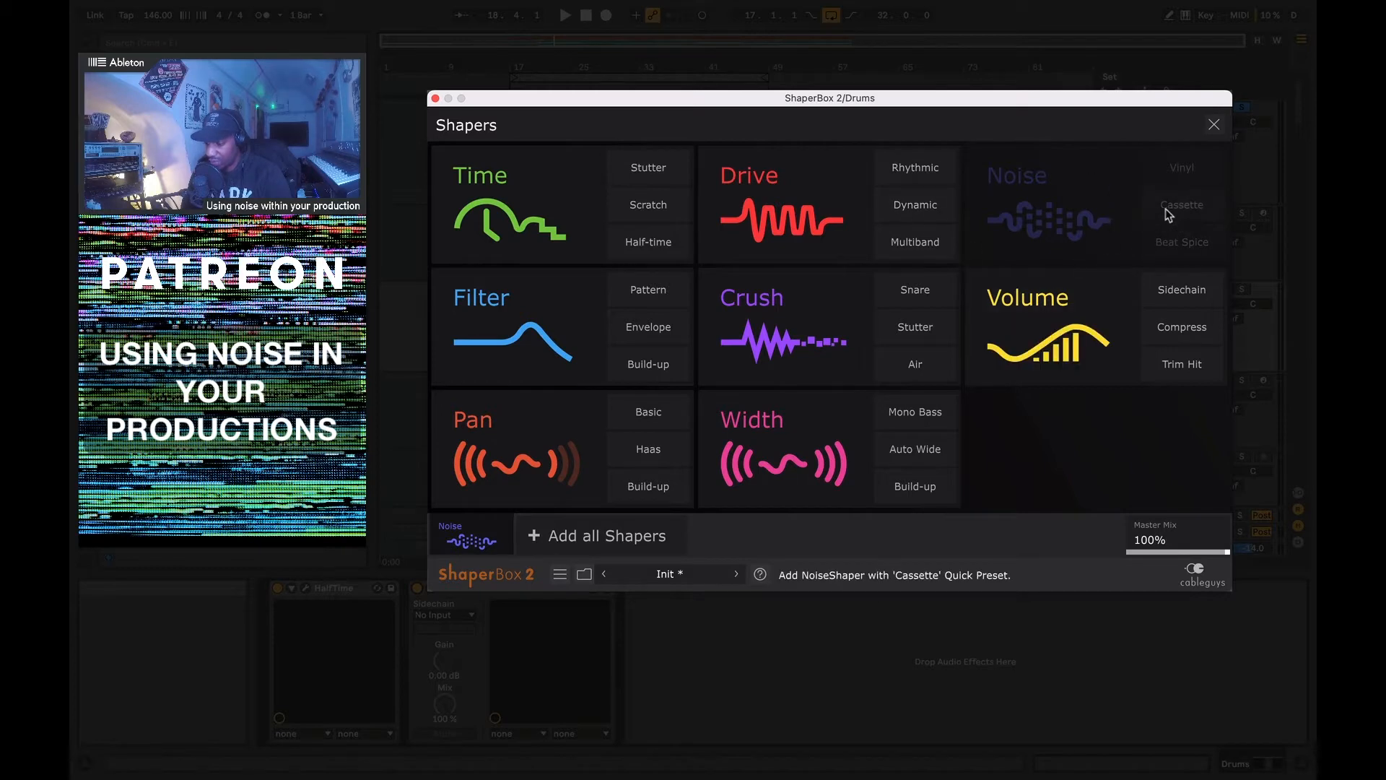
click(470, 539)
mouse_move(762, 99)
mouse_down()
mouse_move(751, 78)
mouse_move(761, 99)
mouse_move(761, 87)
mouse_up()
click(761, 86)
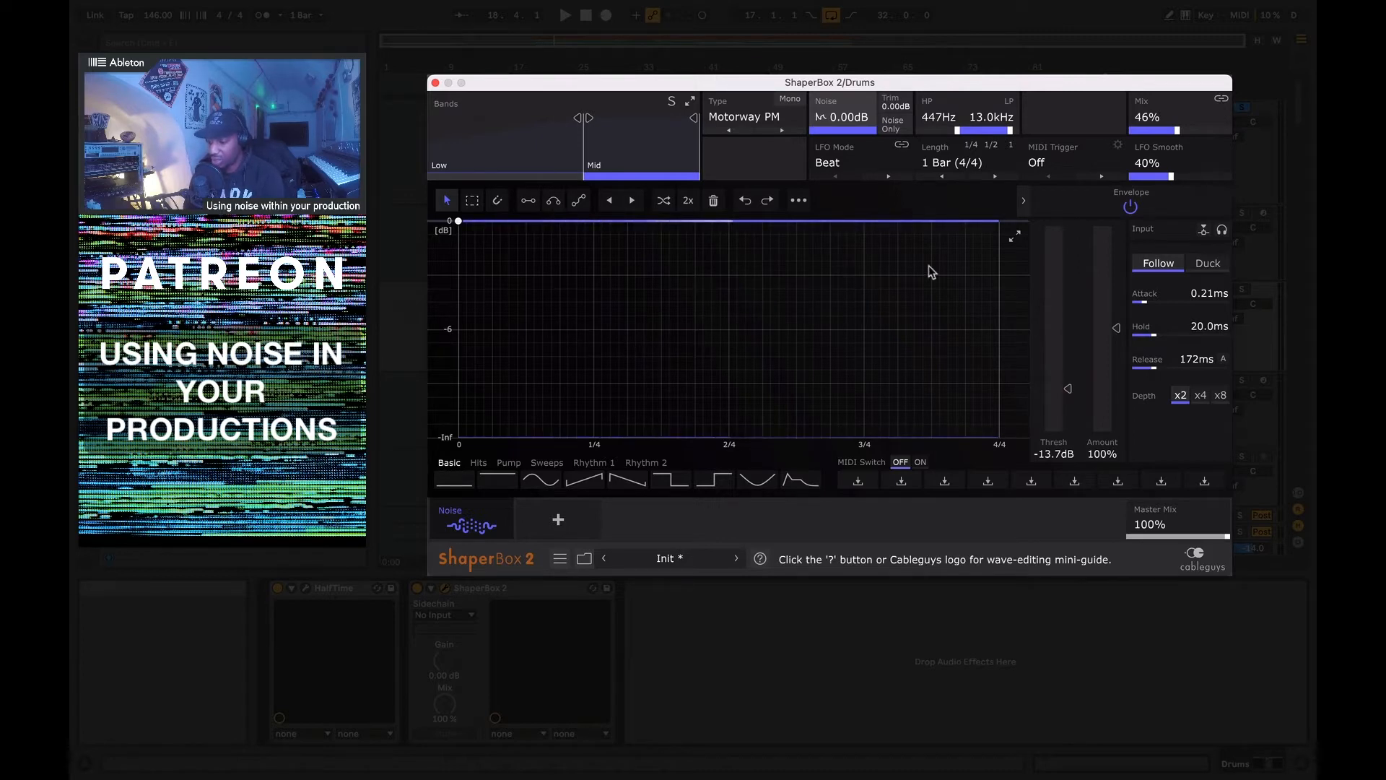
Turn off the Noise shaper's envelope and try the basic rising ramp shape as its volume curve
key(space)
click(1109, 210)
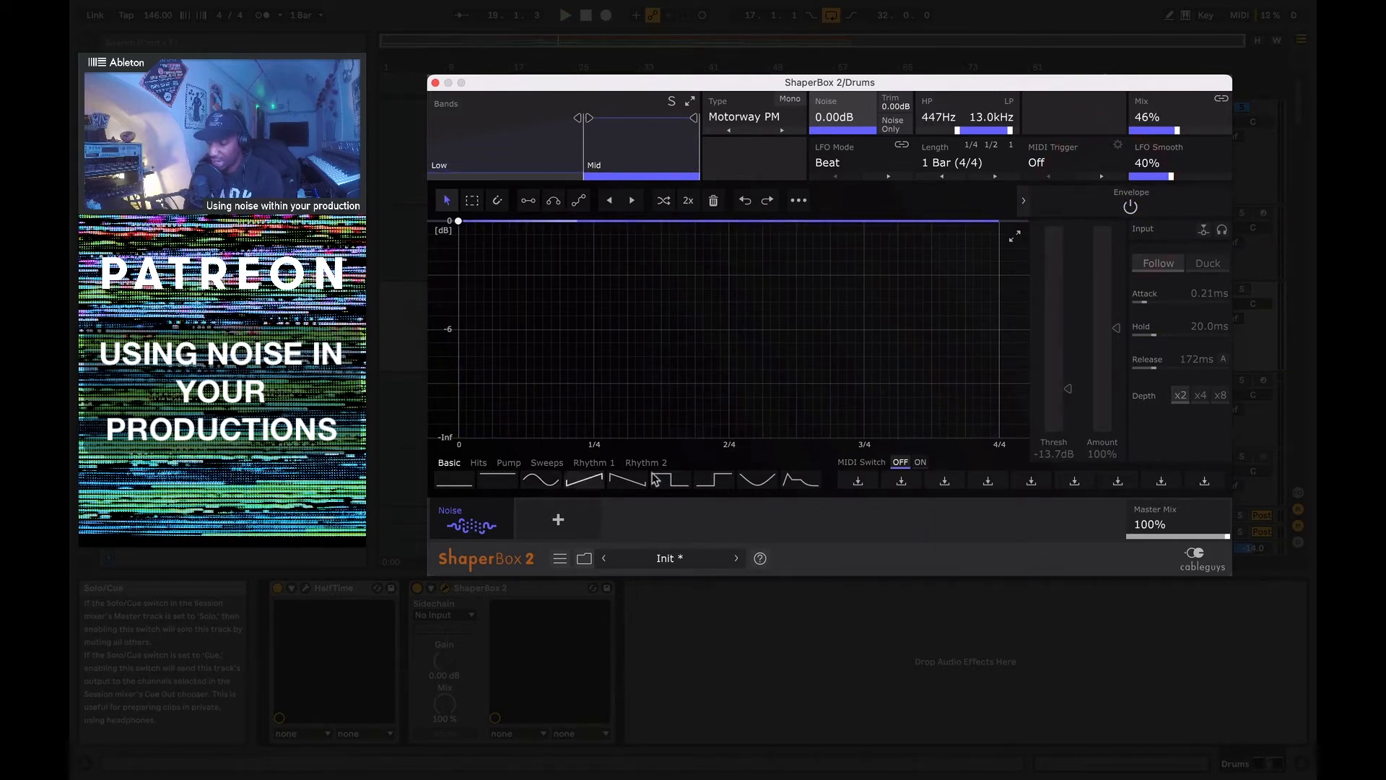
click(584, 484)
key(space)
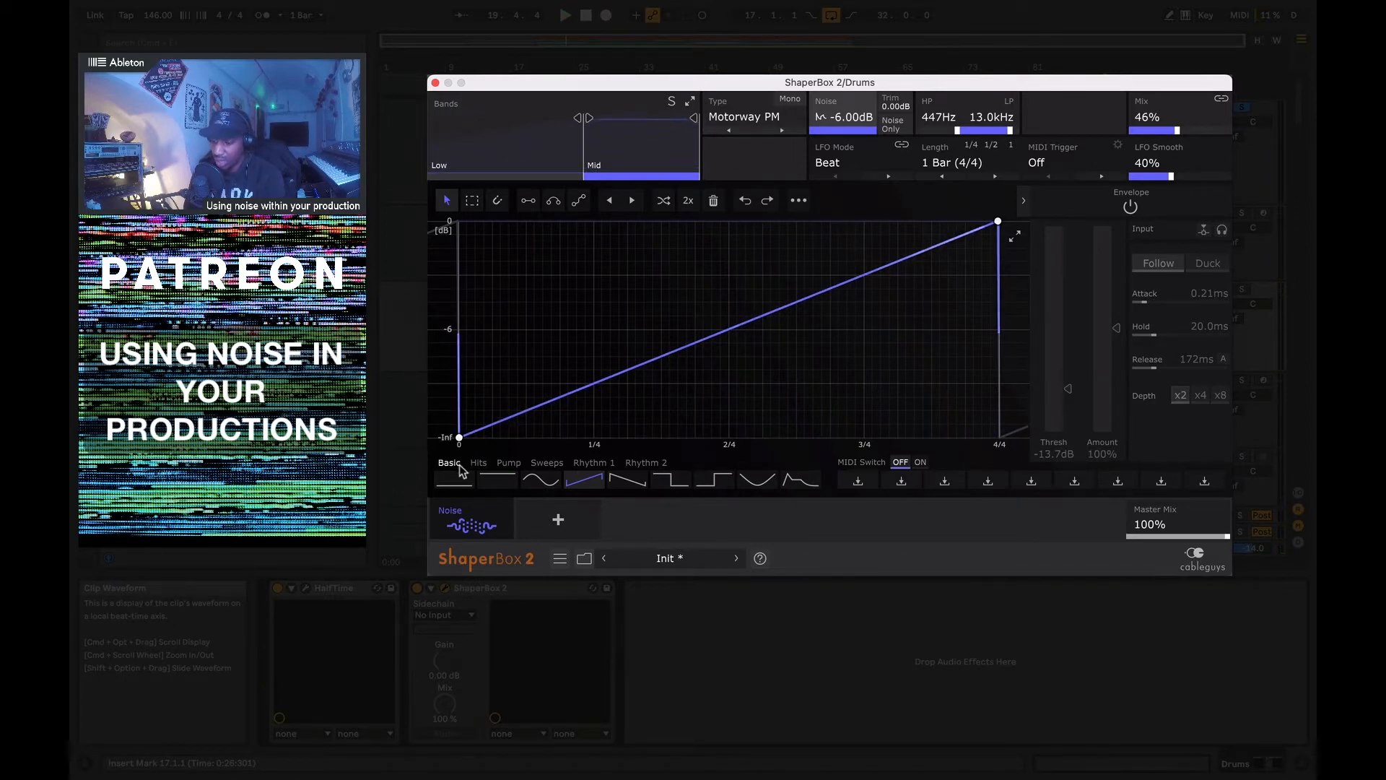
Restore the flat full-level noise curve, turn the envelope follower back on and play the drums
click(498, 480)
key(space)
key(space)
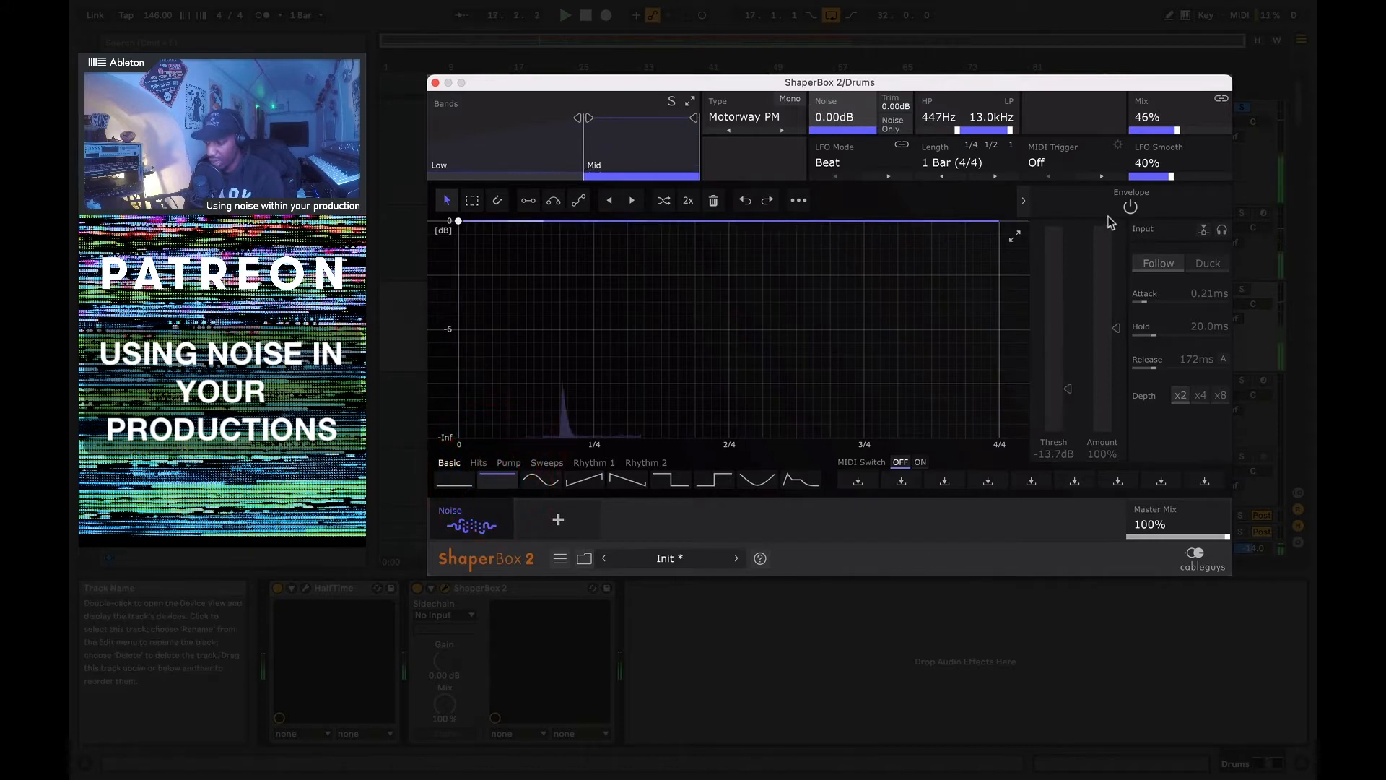
click(1085, 211)
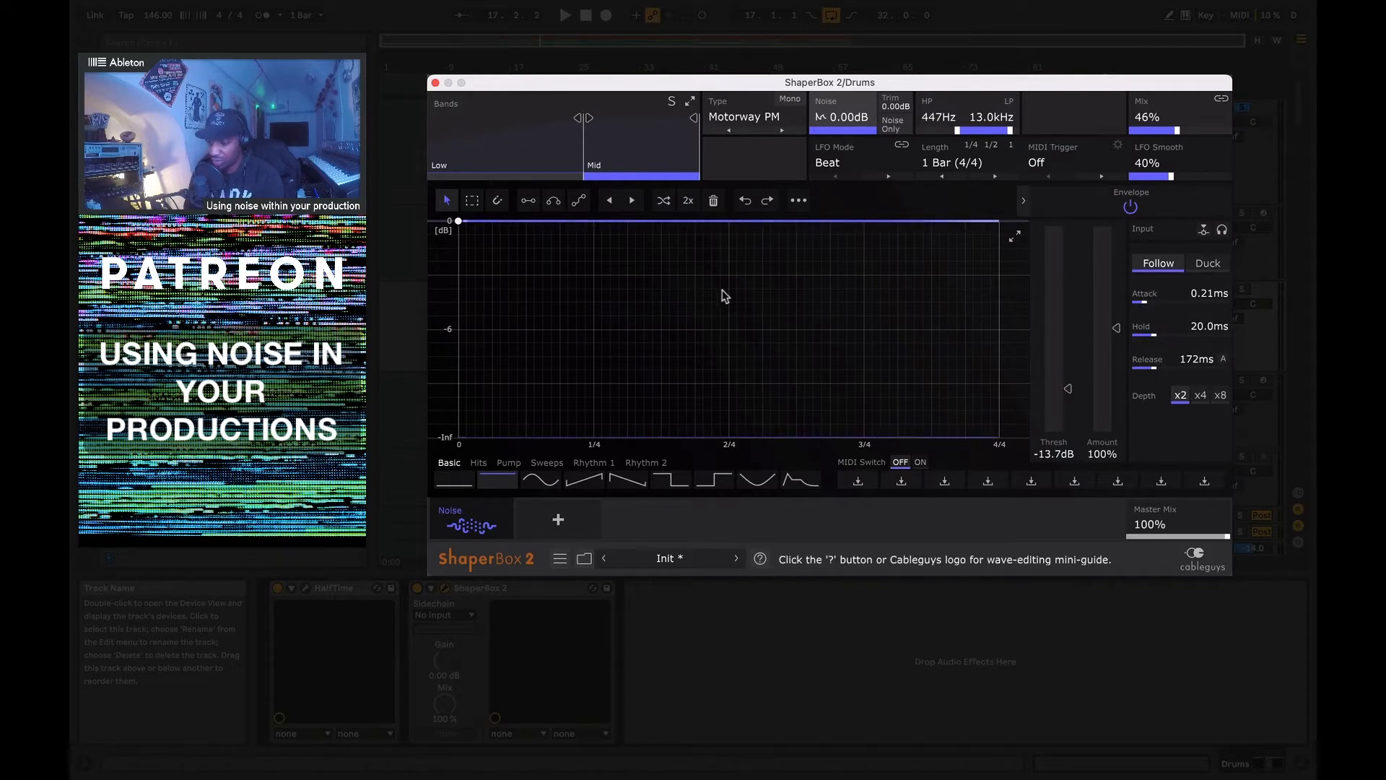
key(space)
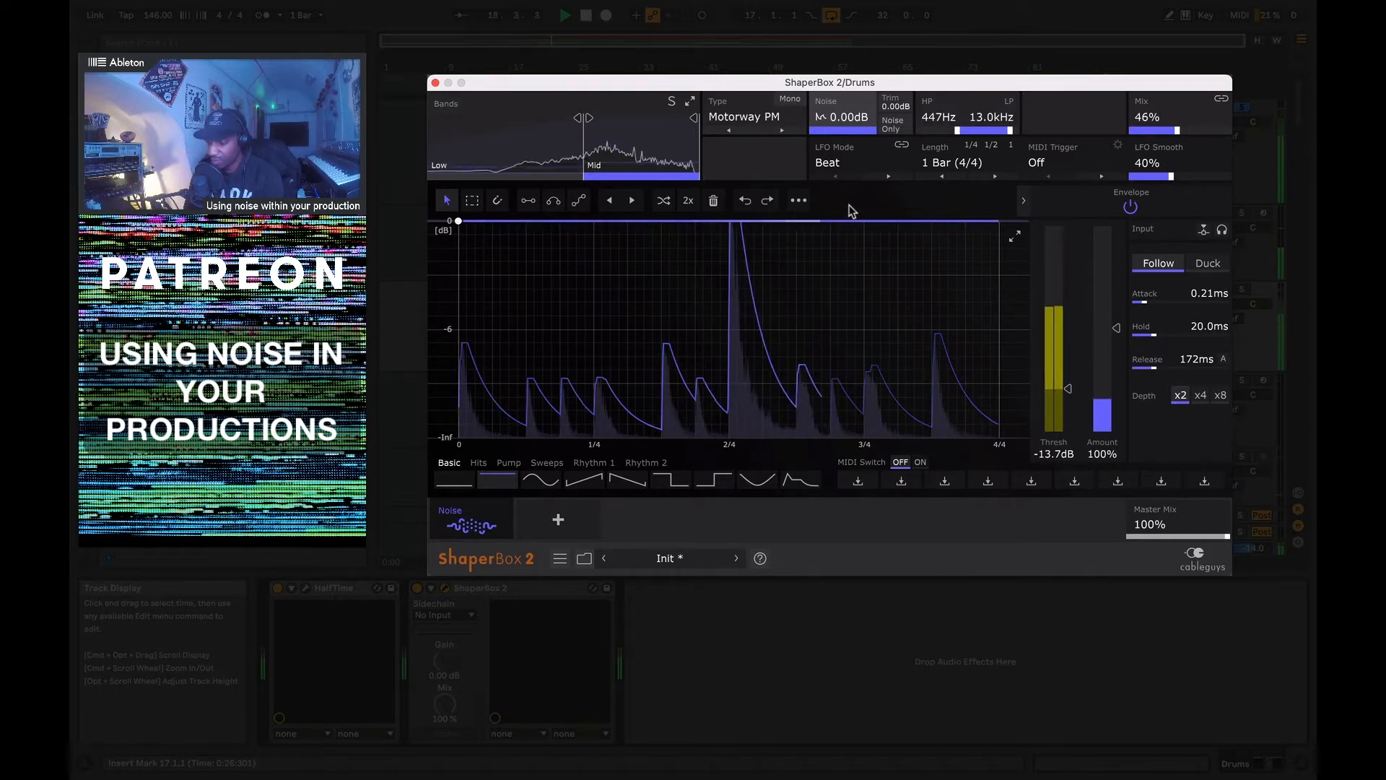
Audition the White Noise type on the drums and switch the noise type to Black Hole
click(728, 110)
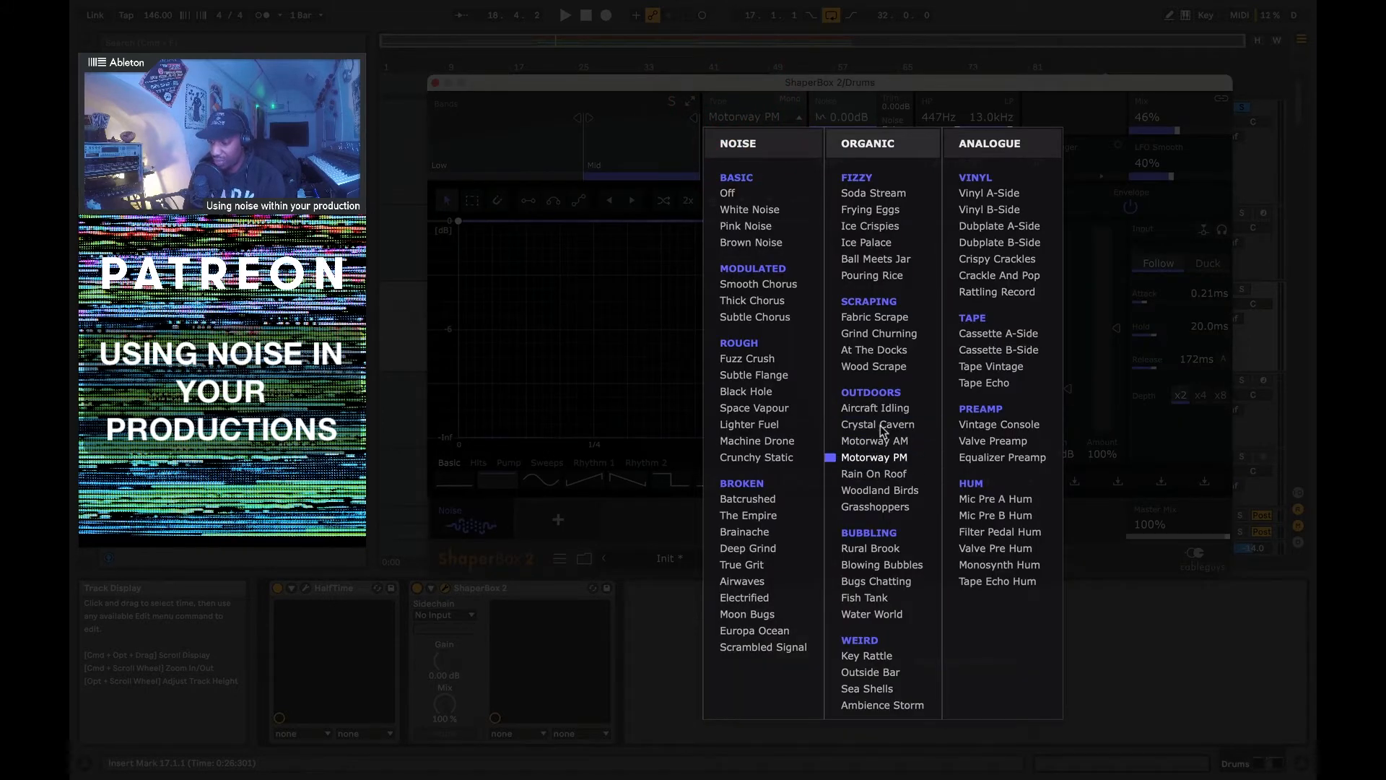
click(760, 215)
key(space)
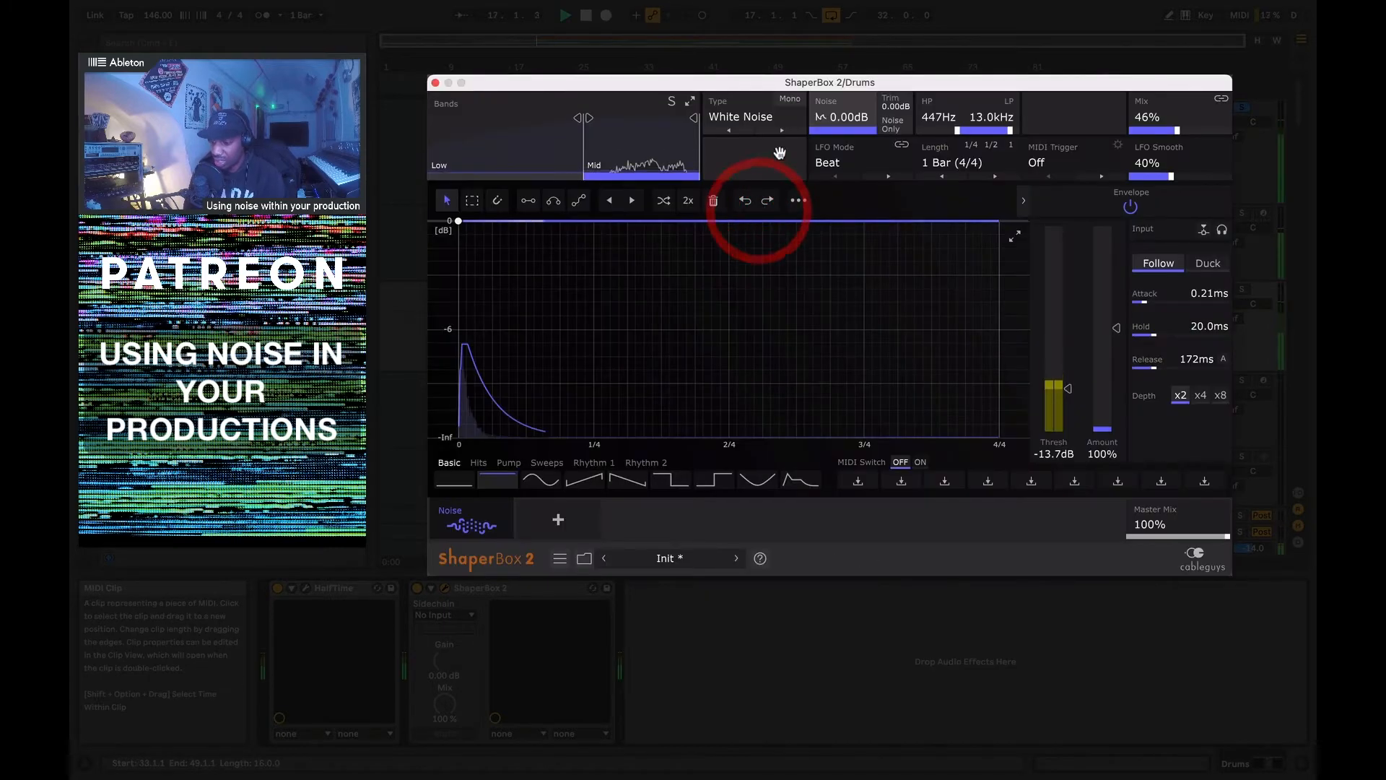
click(741, 117)
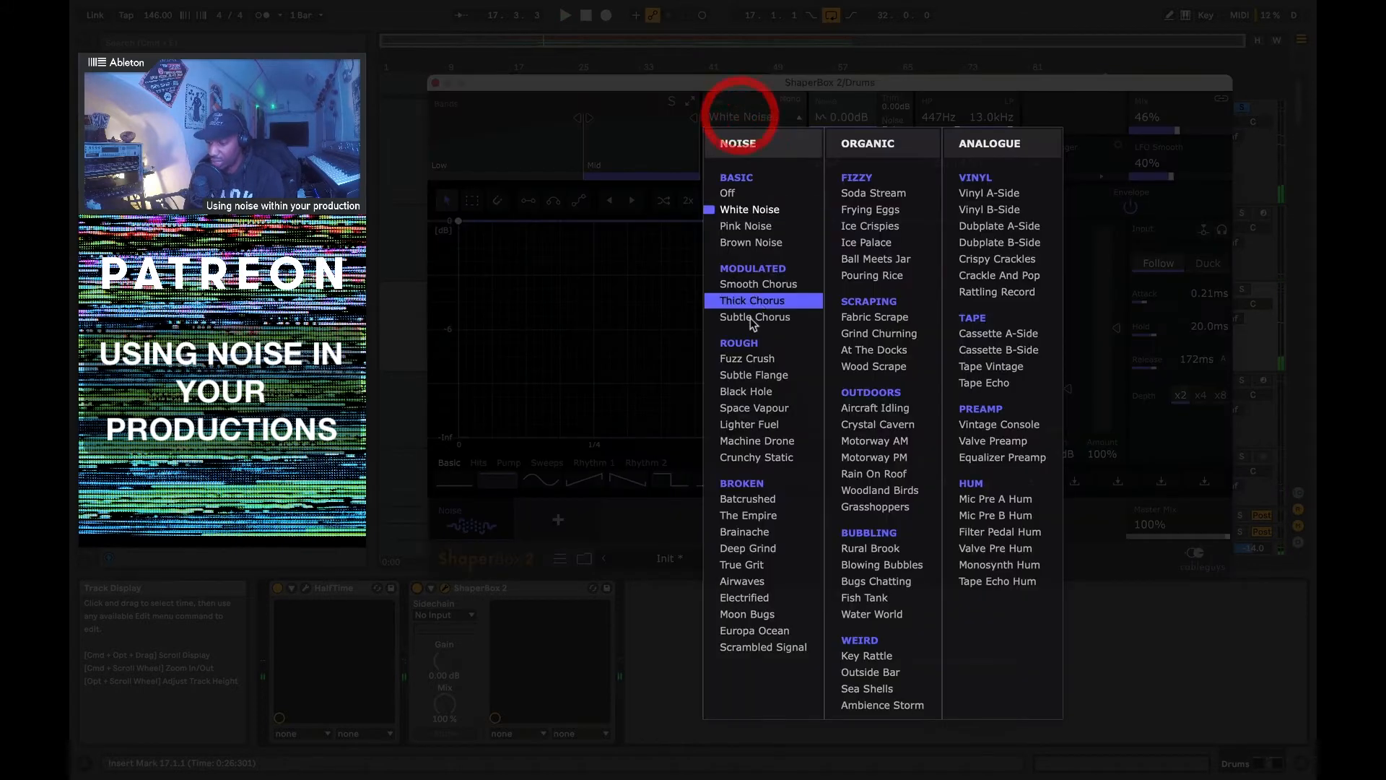
click(746, 391)
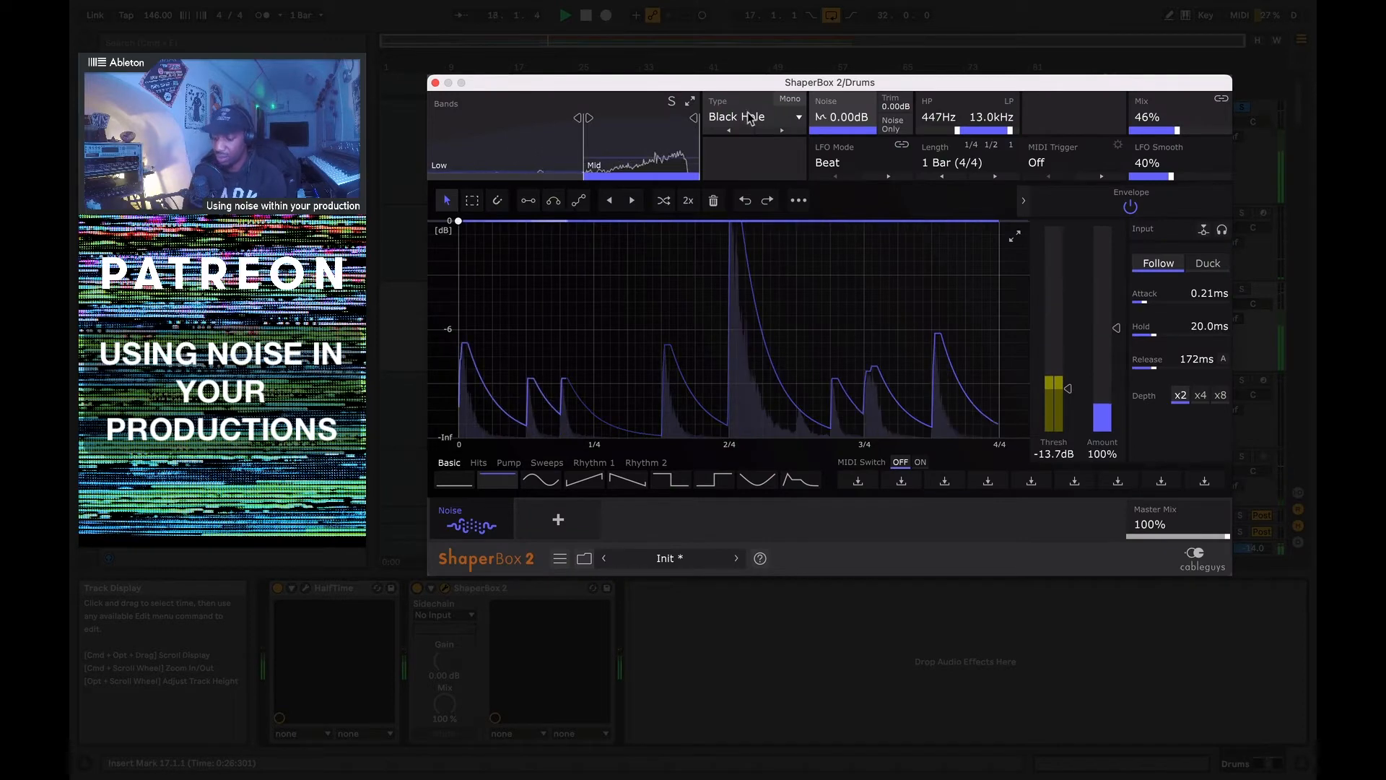
Audition the Deep Grind and Electrified noise types on the drums
click(749, 118)
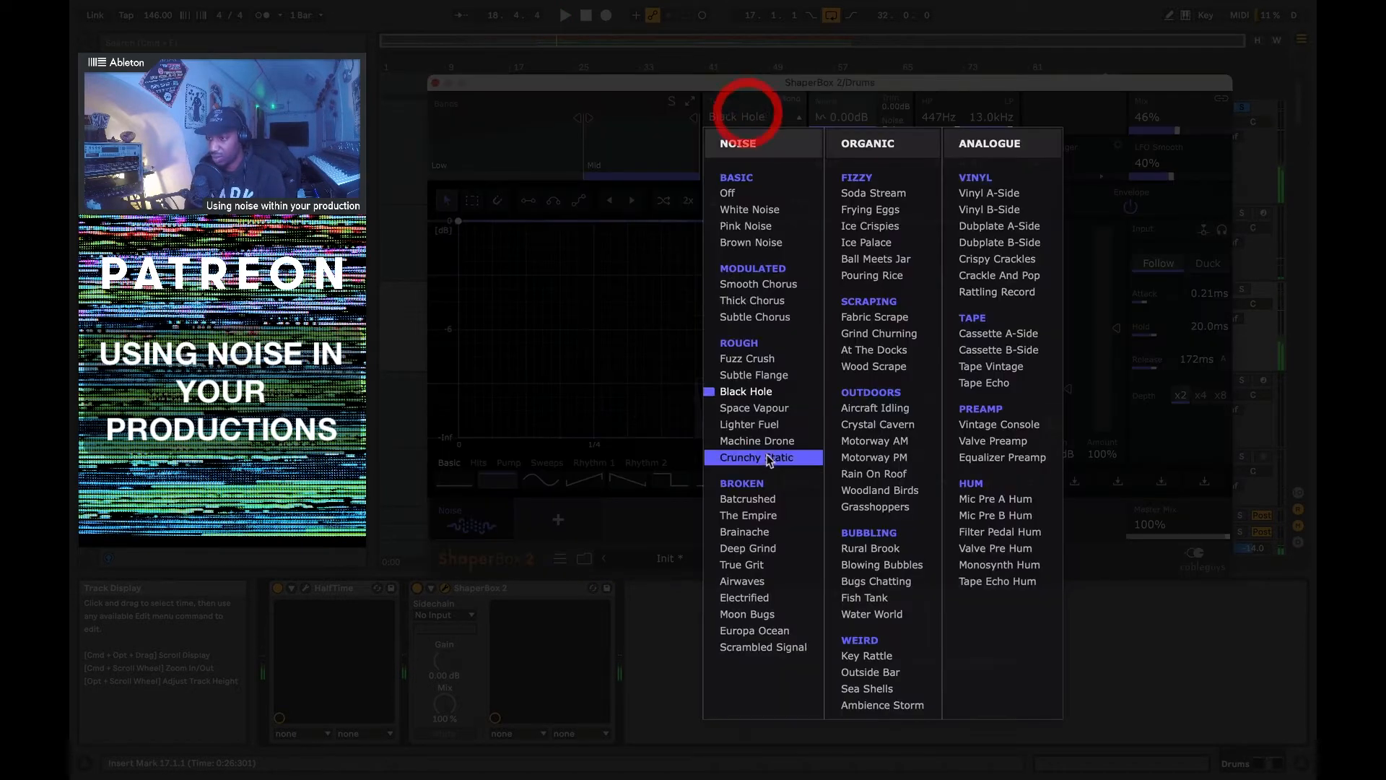
click(748, 559)
key(space)
key(space)
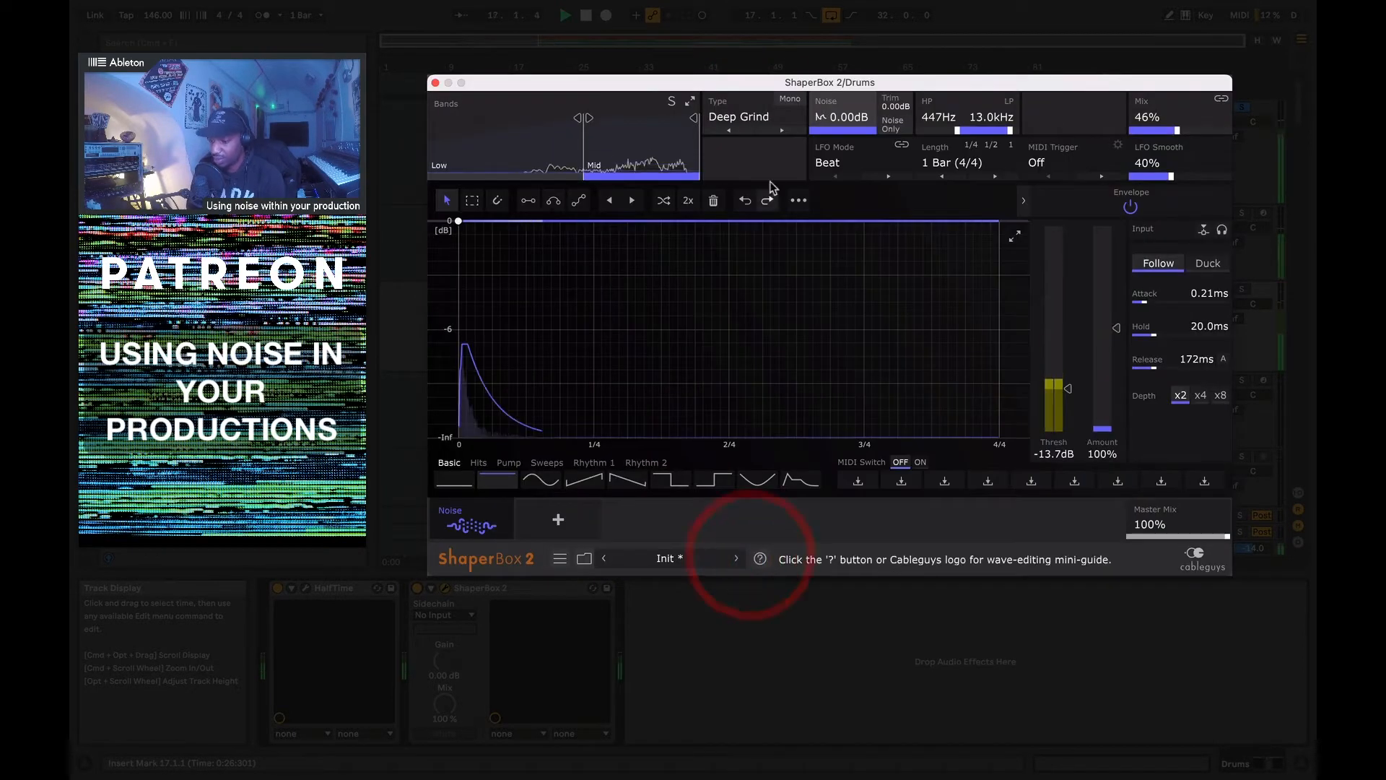
click(746, 117)
click(803, 539)
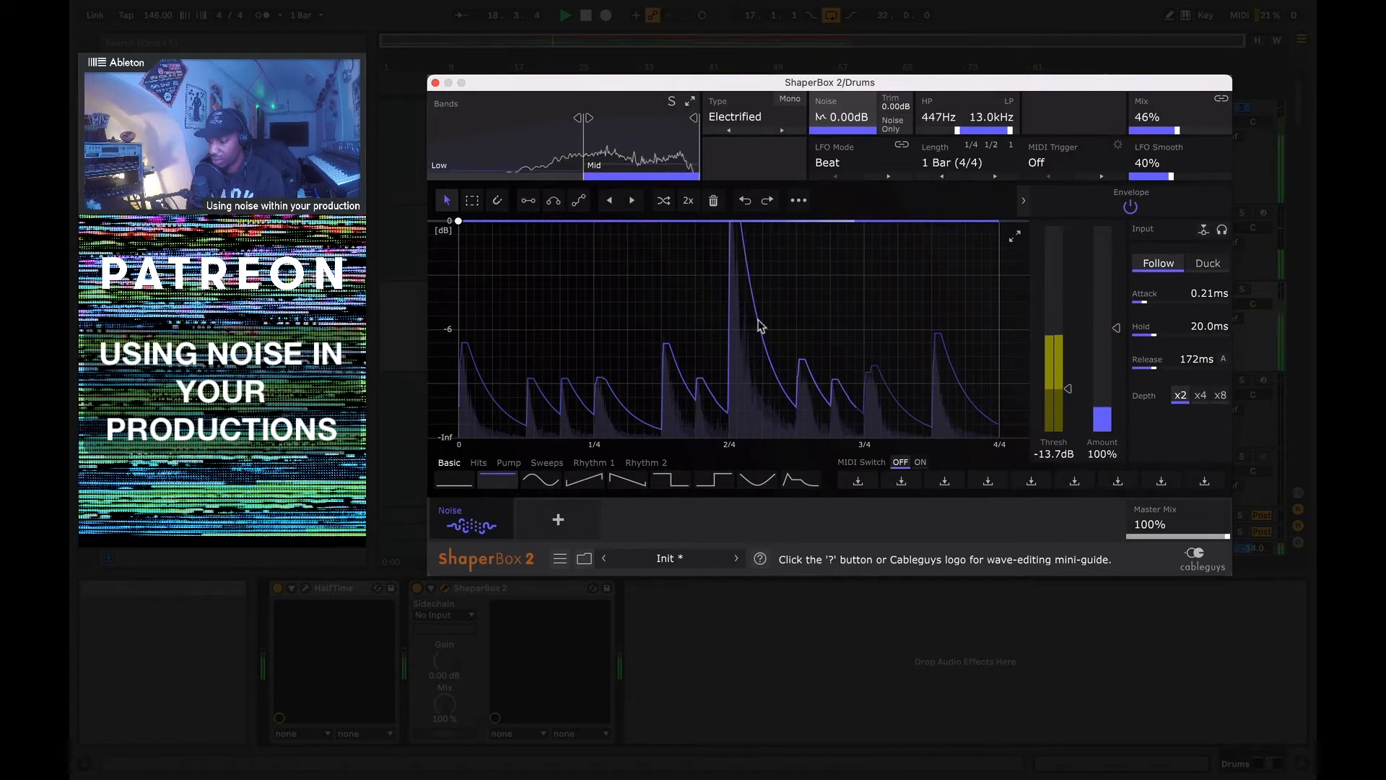
Audition the Moon Bugs and Rural Brook noise types on the drums
scroll(778, 137, down, 5)
click(776, 132)
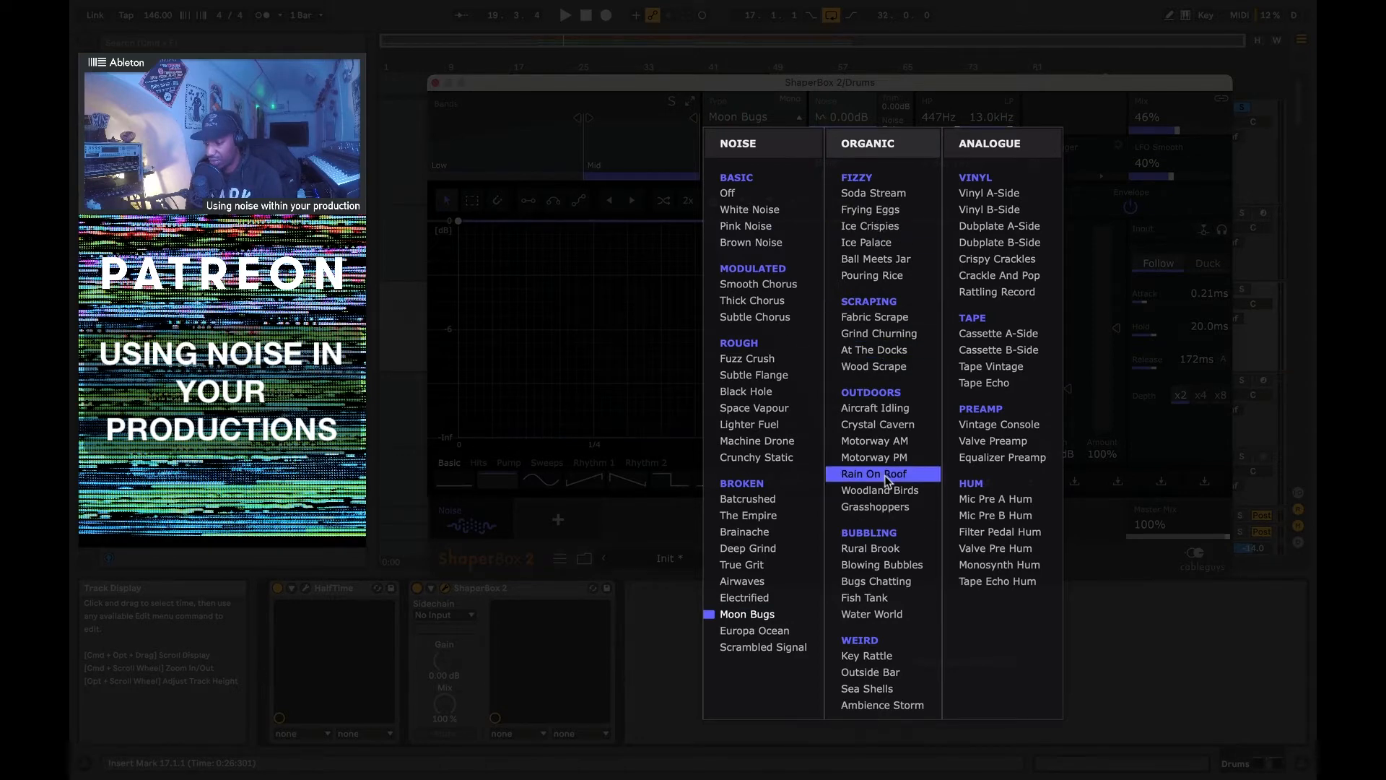
click(876, 550)
key(space)
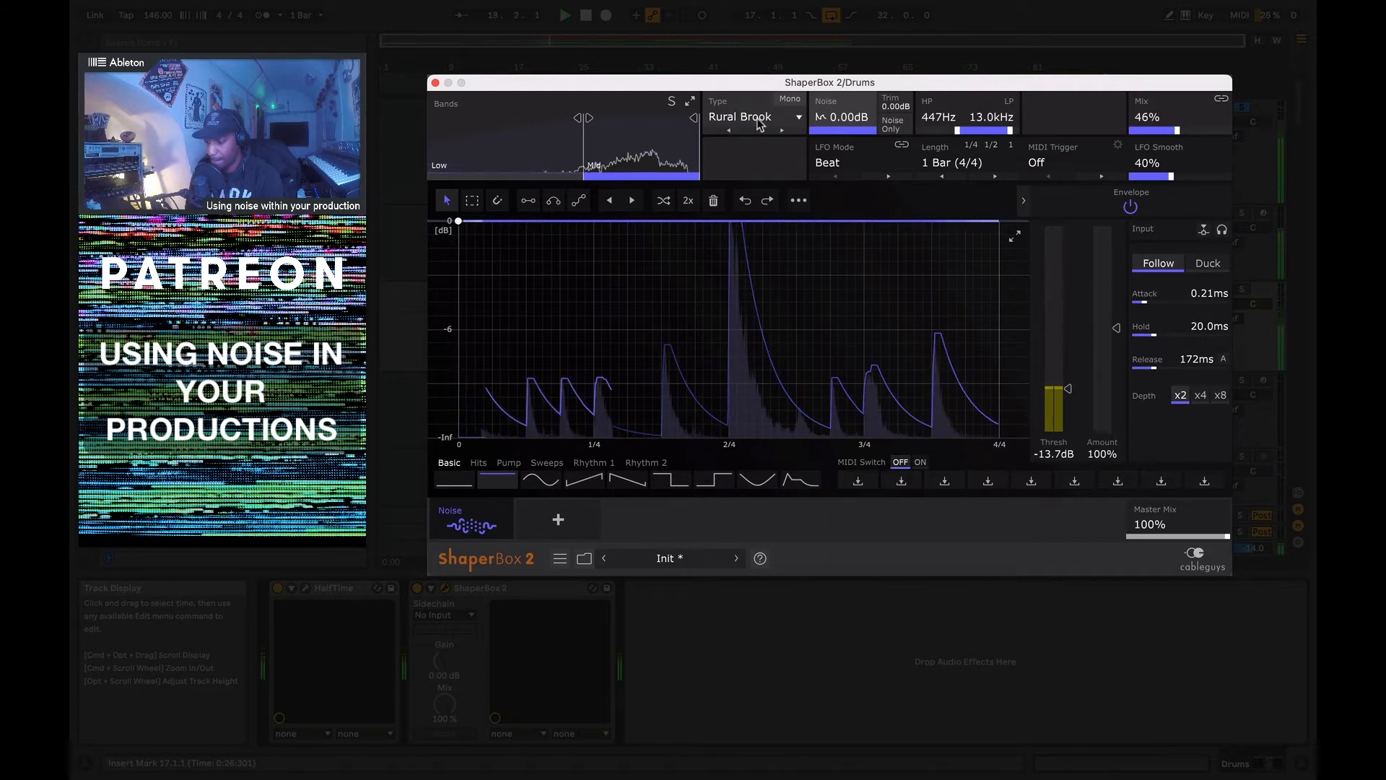
key(space)
Set the noise type to Key Rattle and play the drums with it
click(759, 116)
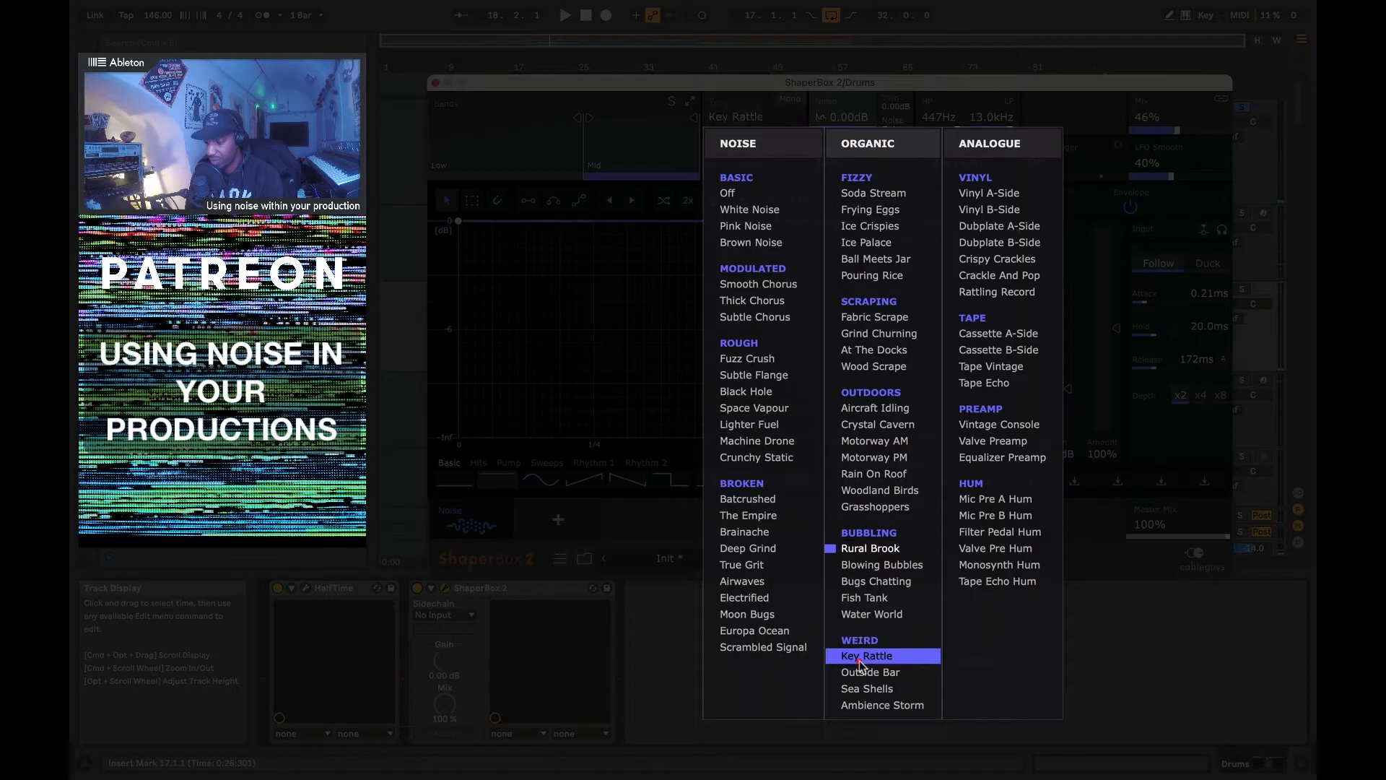
click(859, 657)
key(space)
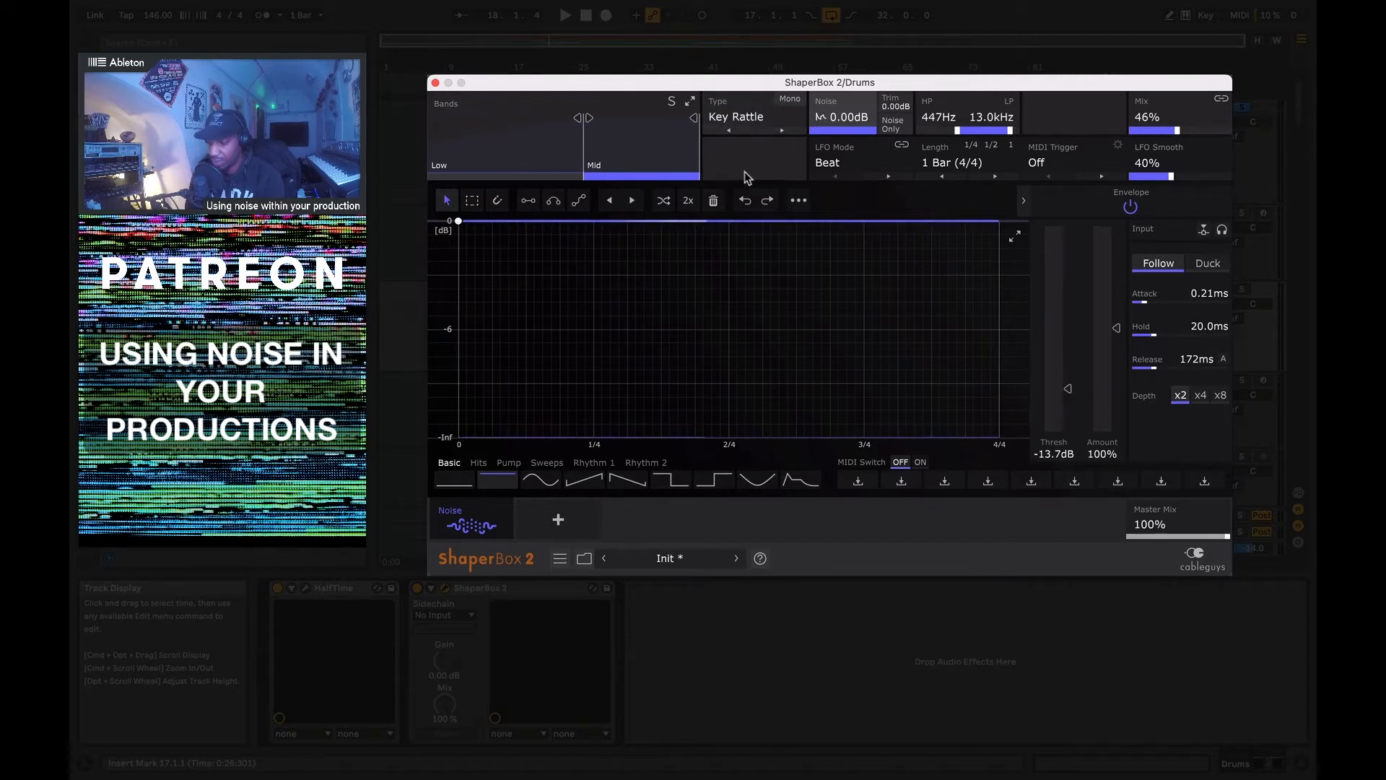
key(space)
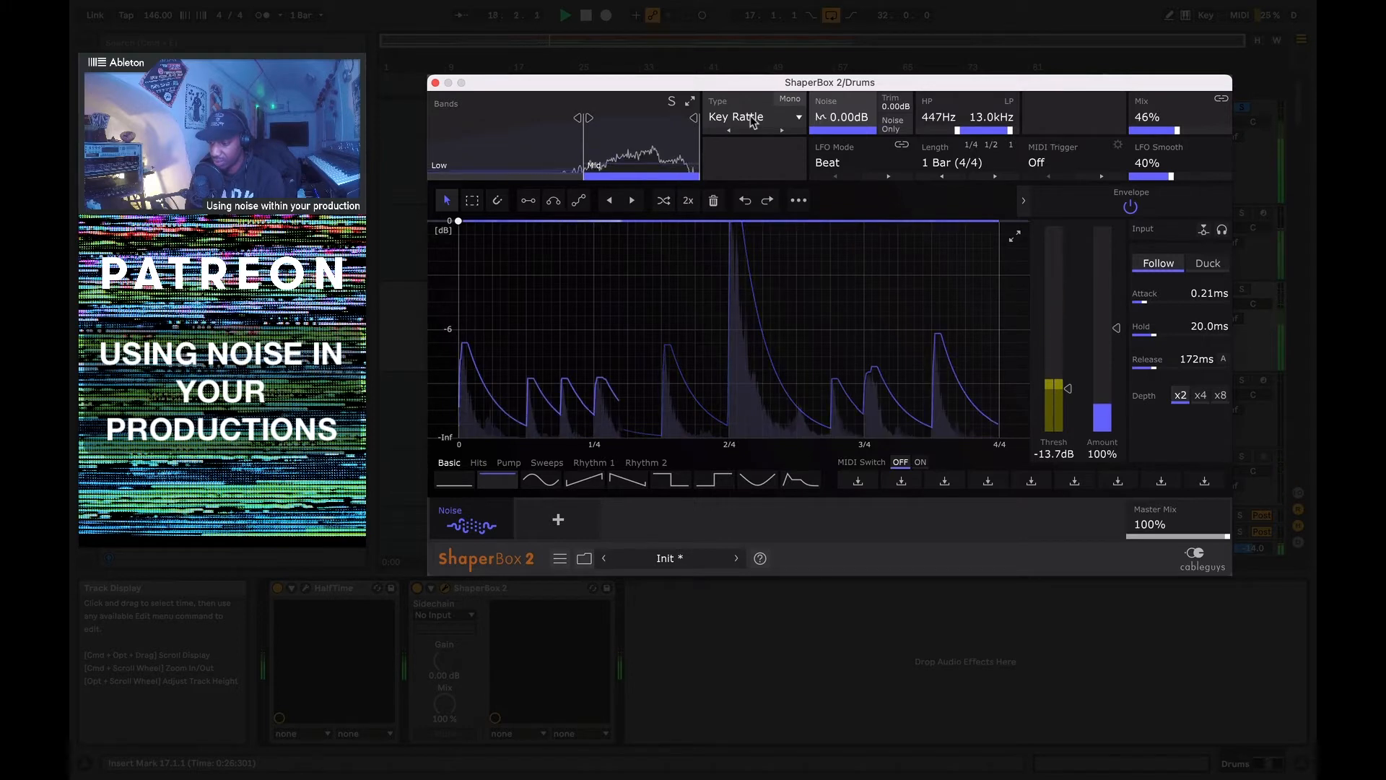
Set the noise type to Outside Bar and audition it on the drums with the rising ramp LFO shape
click(753, 120)
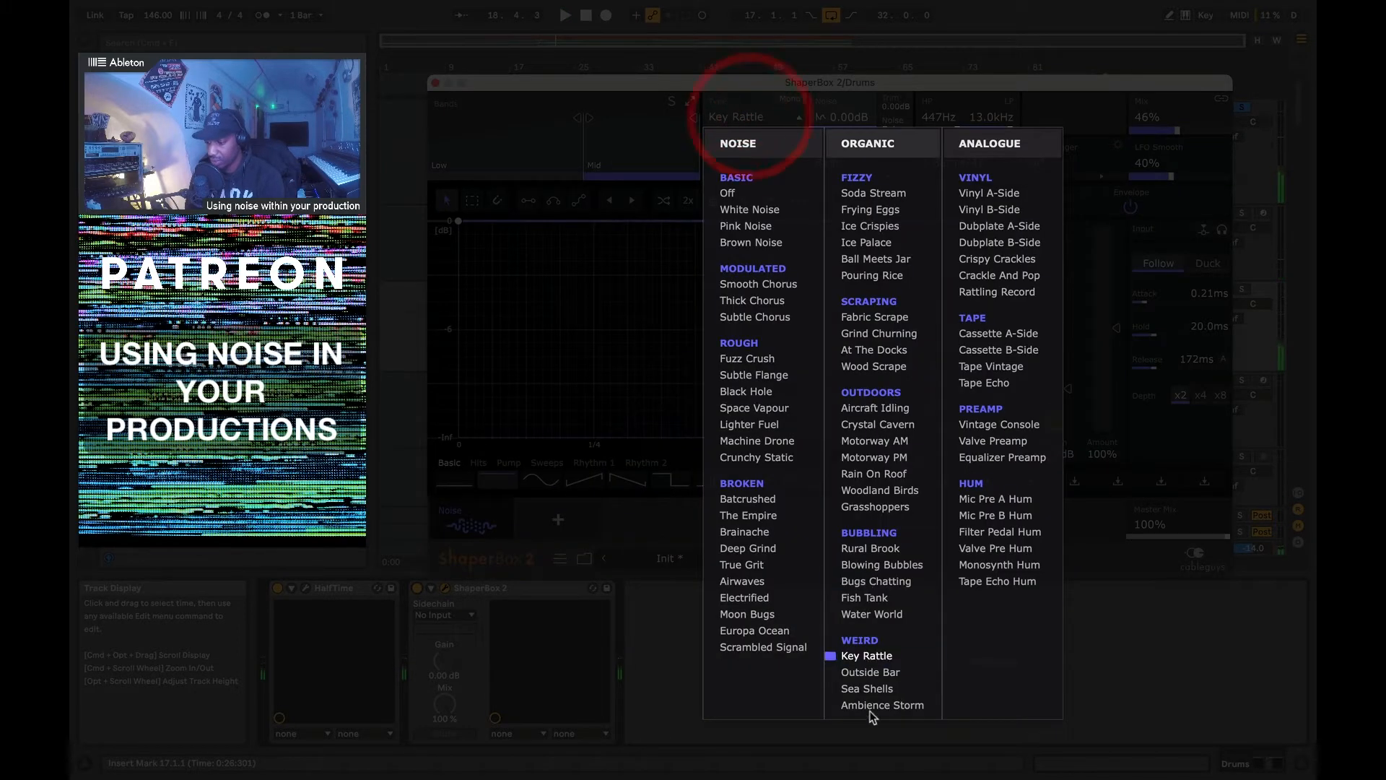
click(871, 673)
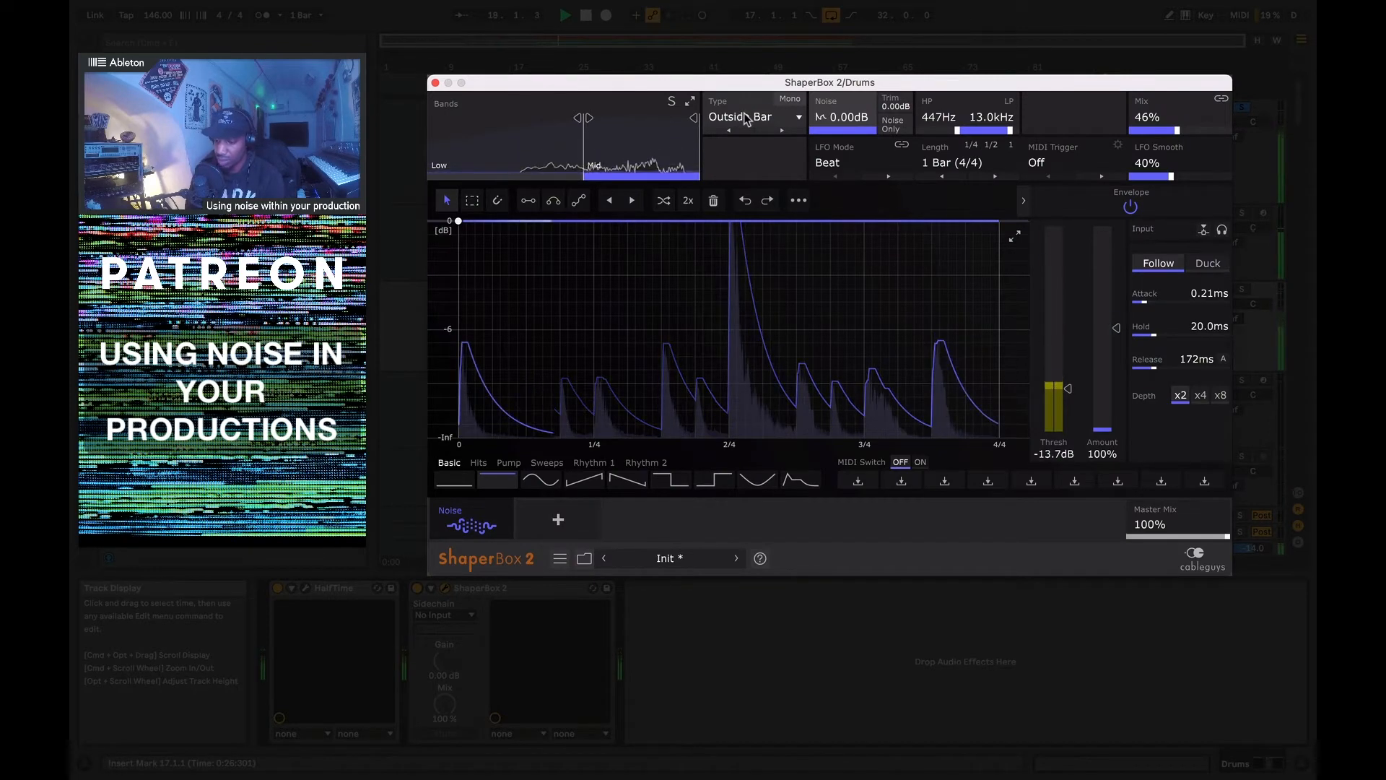
click(585, 479)
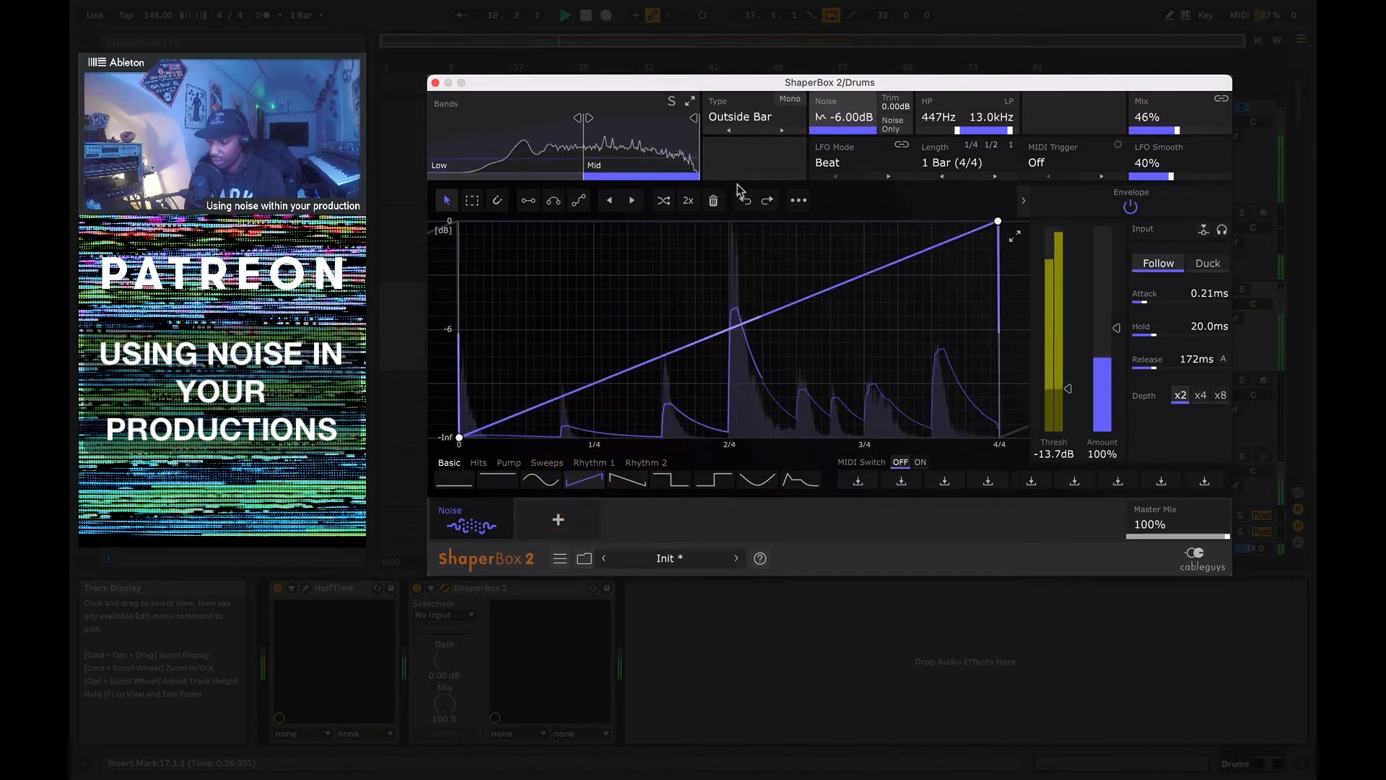
key(space)
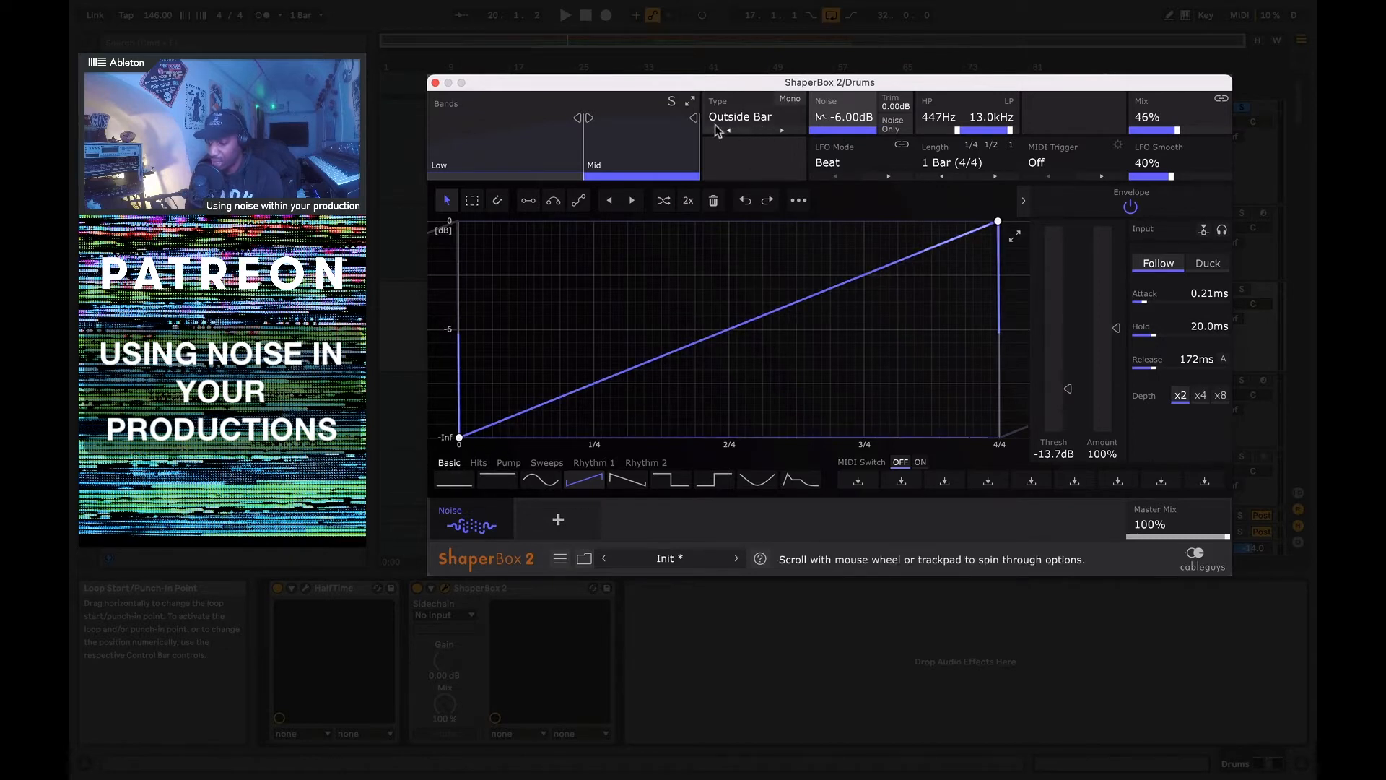
key(space)
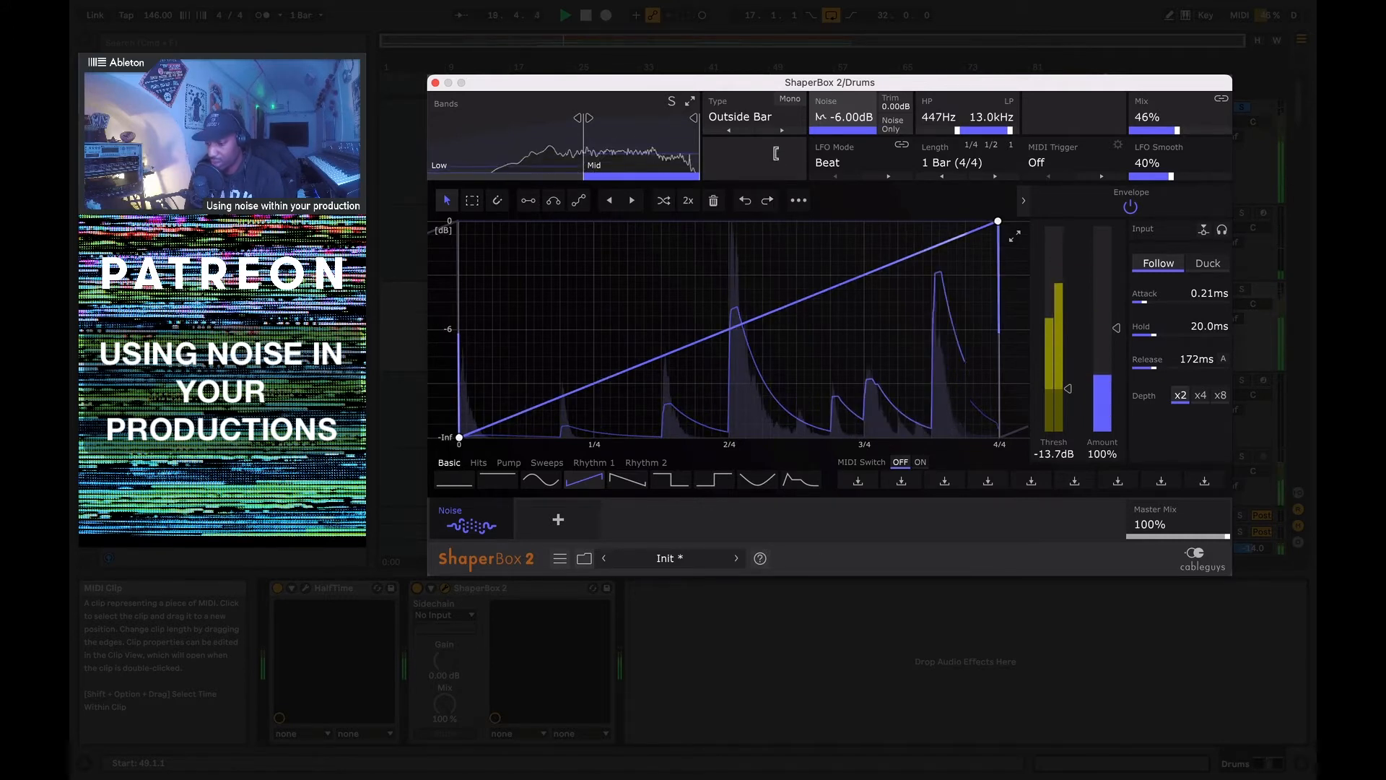
Try the Sea Shells noise type, restore the flat full-level LFO shape, and set the noise type to Motorway PM
click(747, 112)
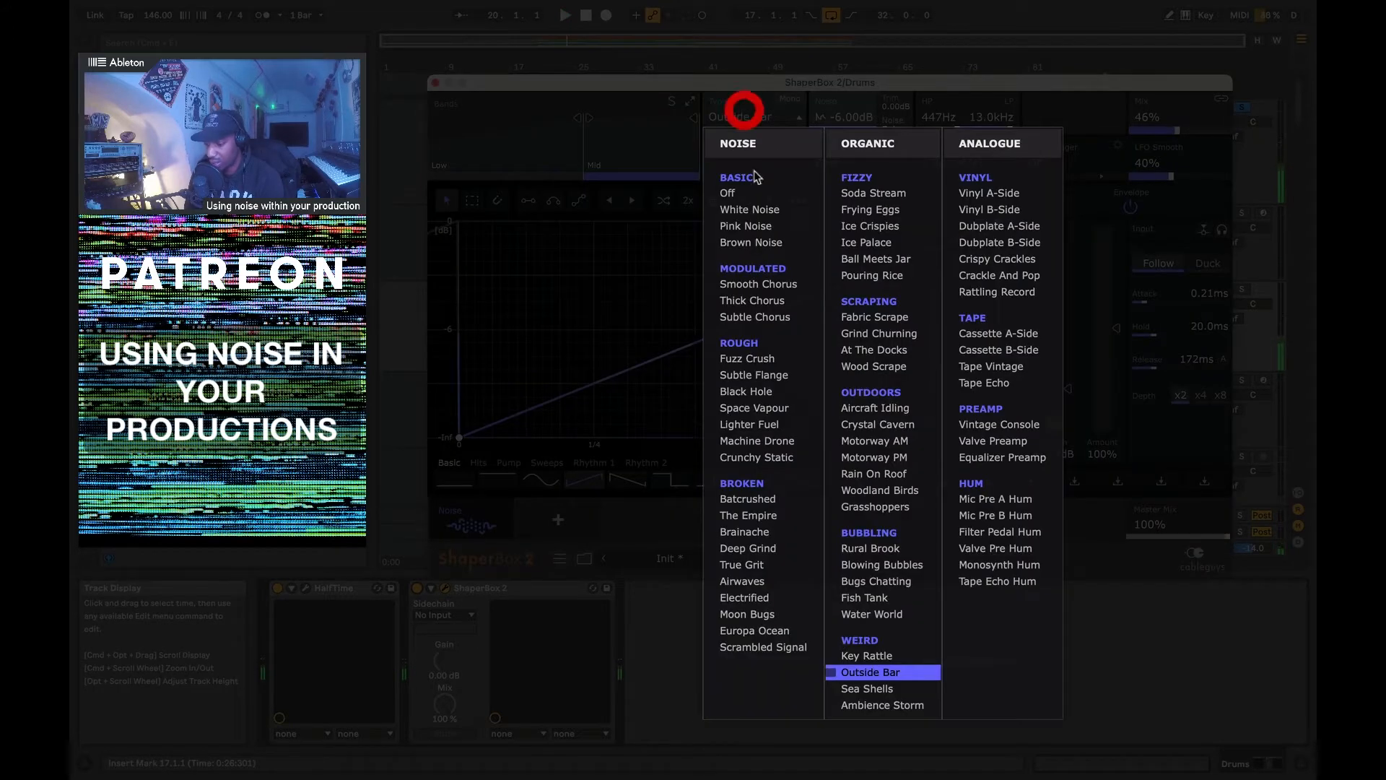
click(870, 688)
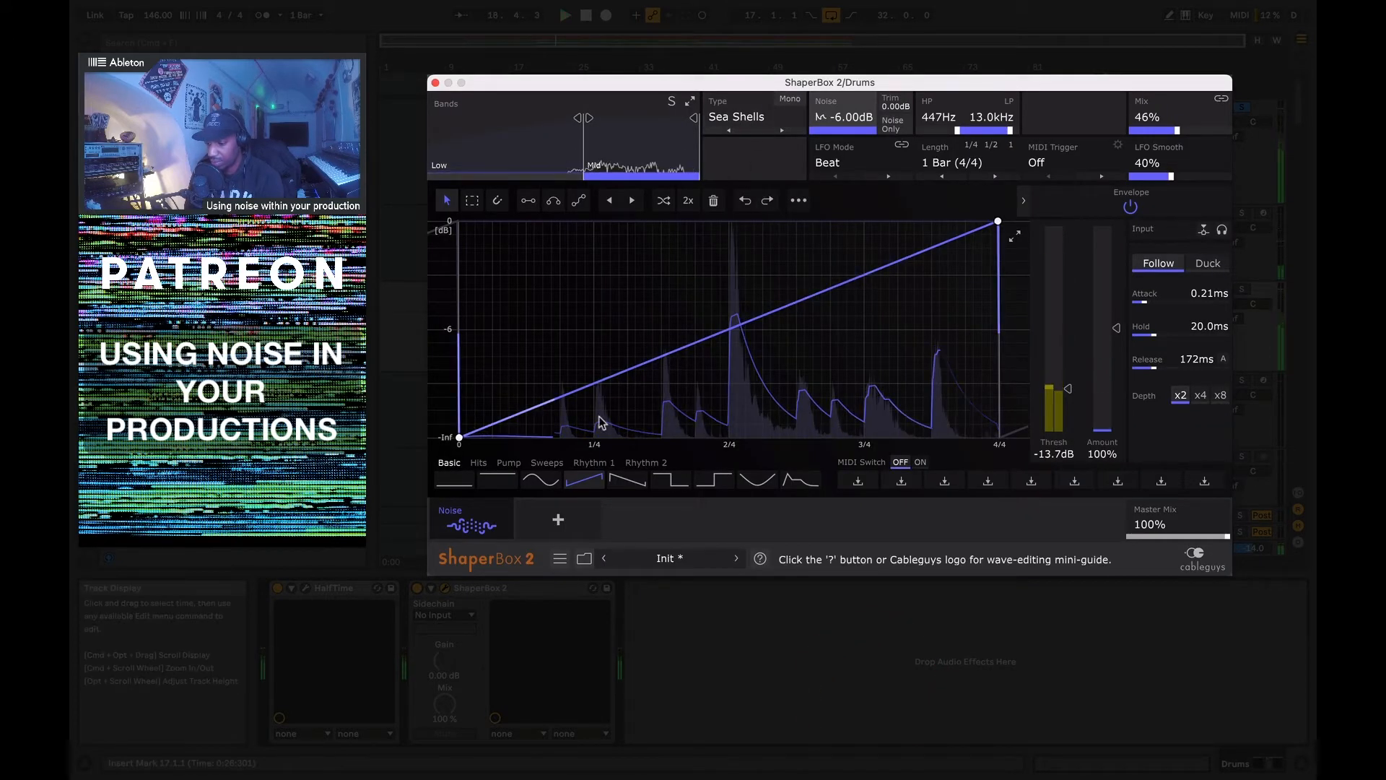
click(497, 481)
click(742, 118)
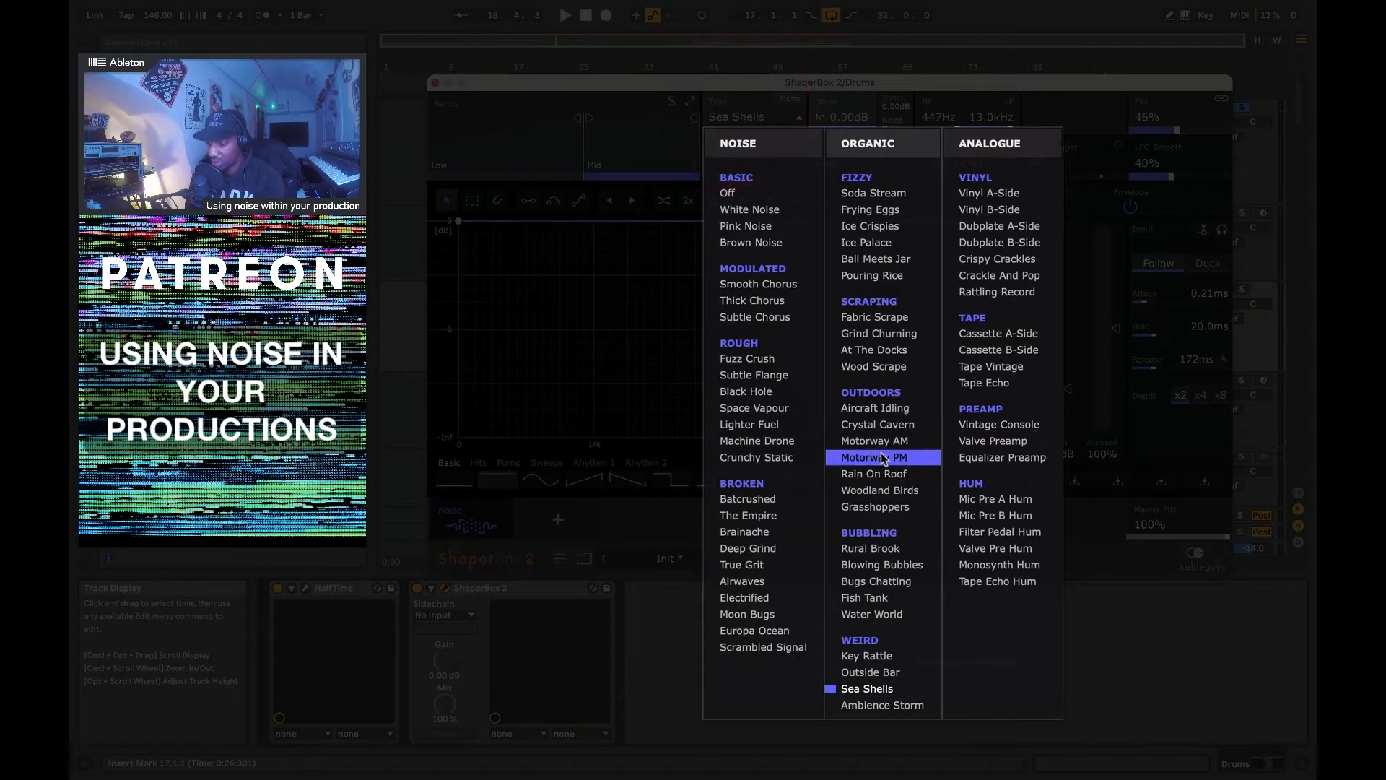
click(884, 457)
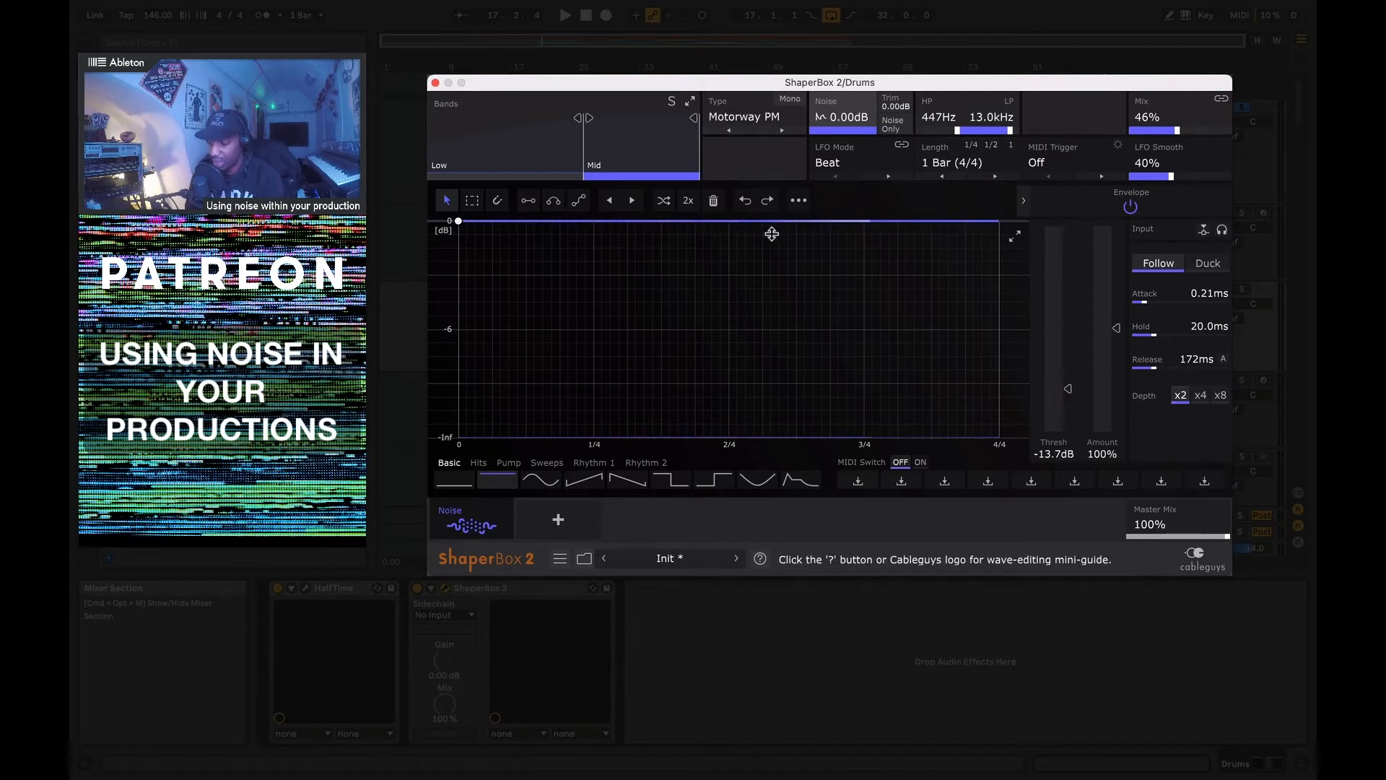
click(808, 79)
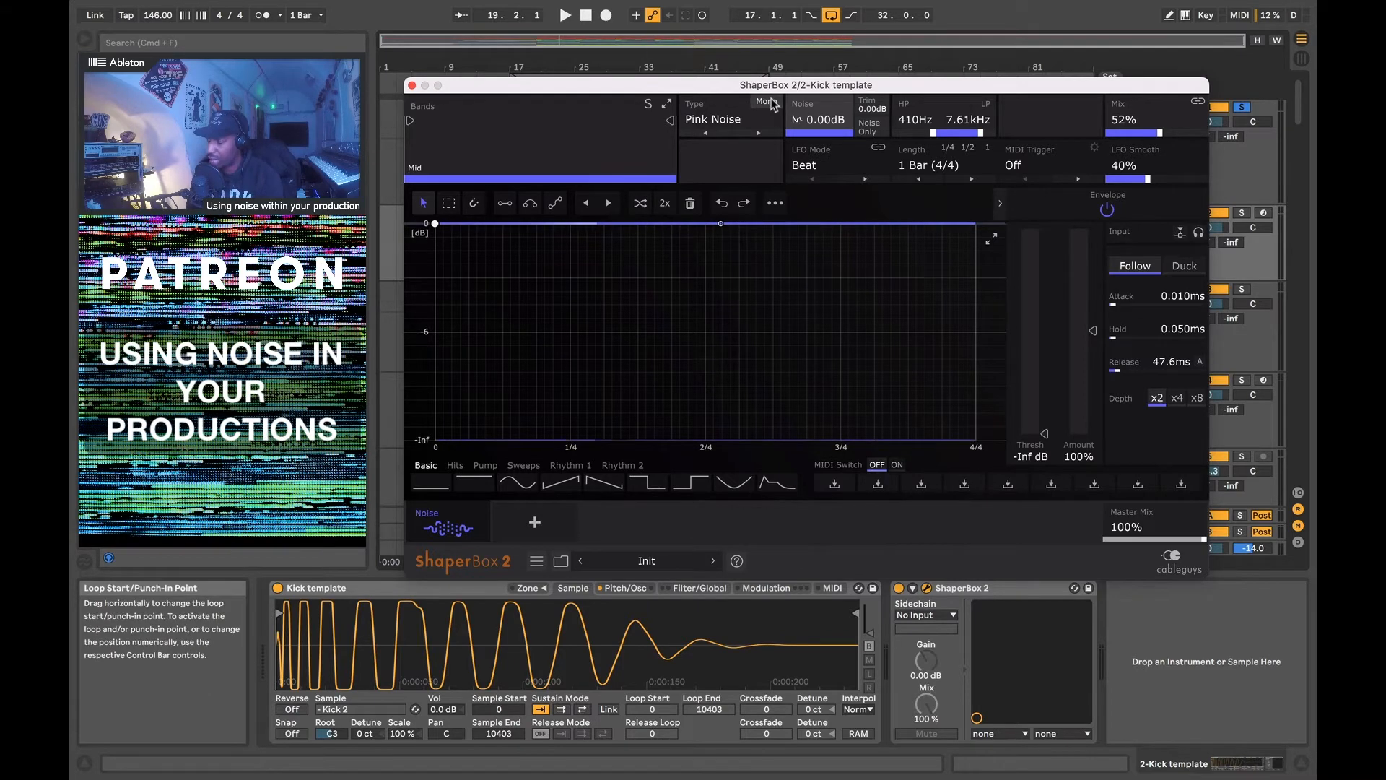
Set the noise type on the kick template track to Key Rattle and play the kick with it
drag(752, 86, 755, 75)
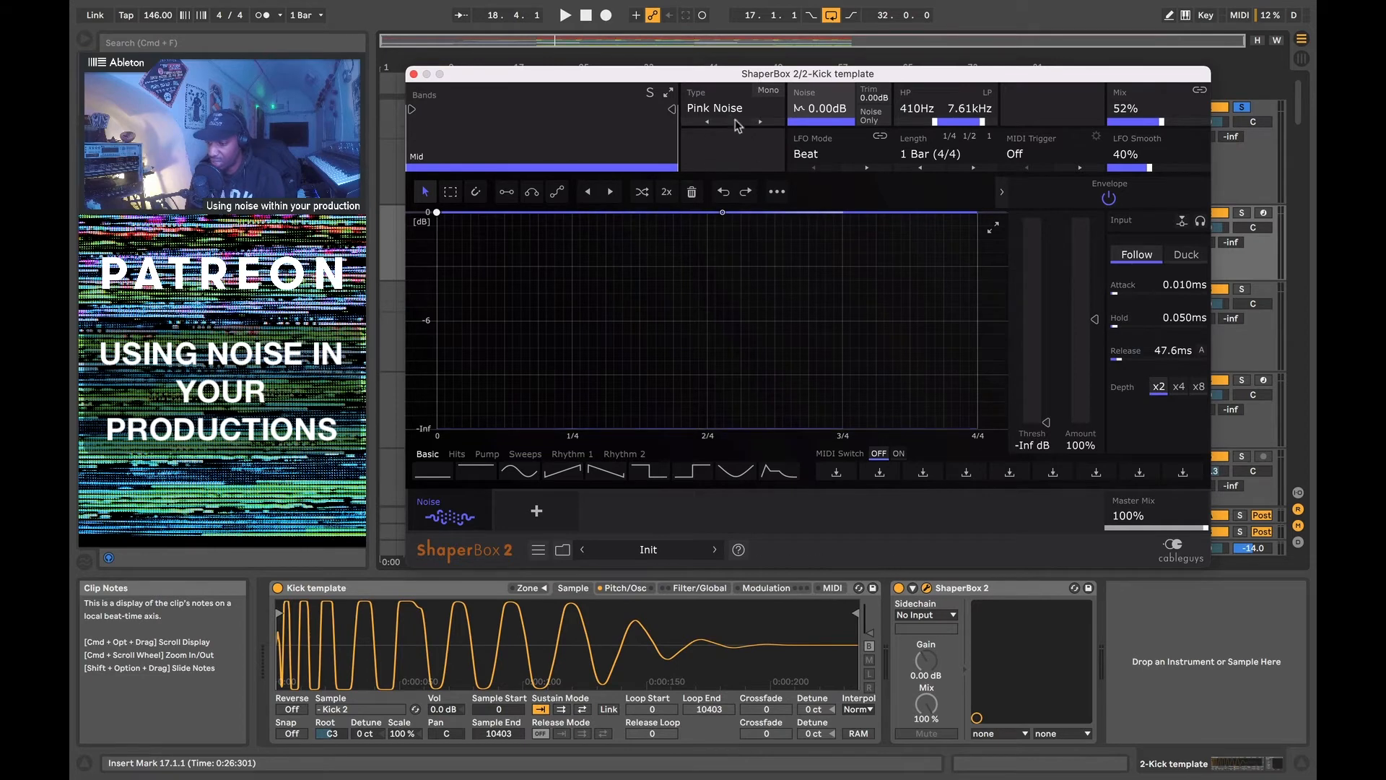
click(717, 108)
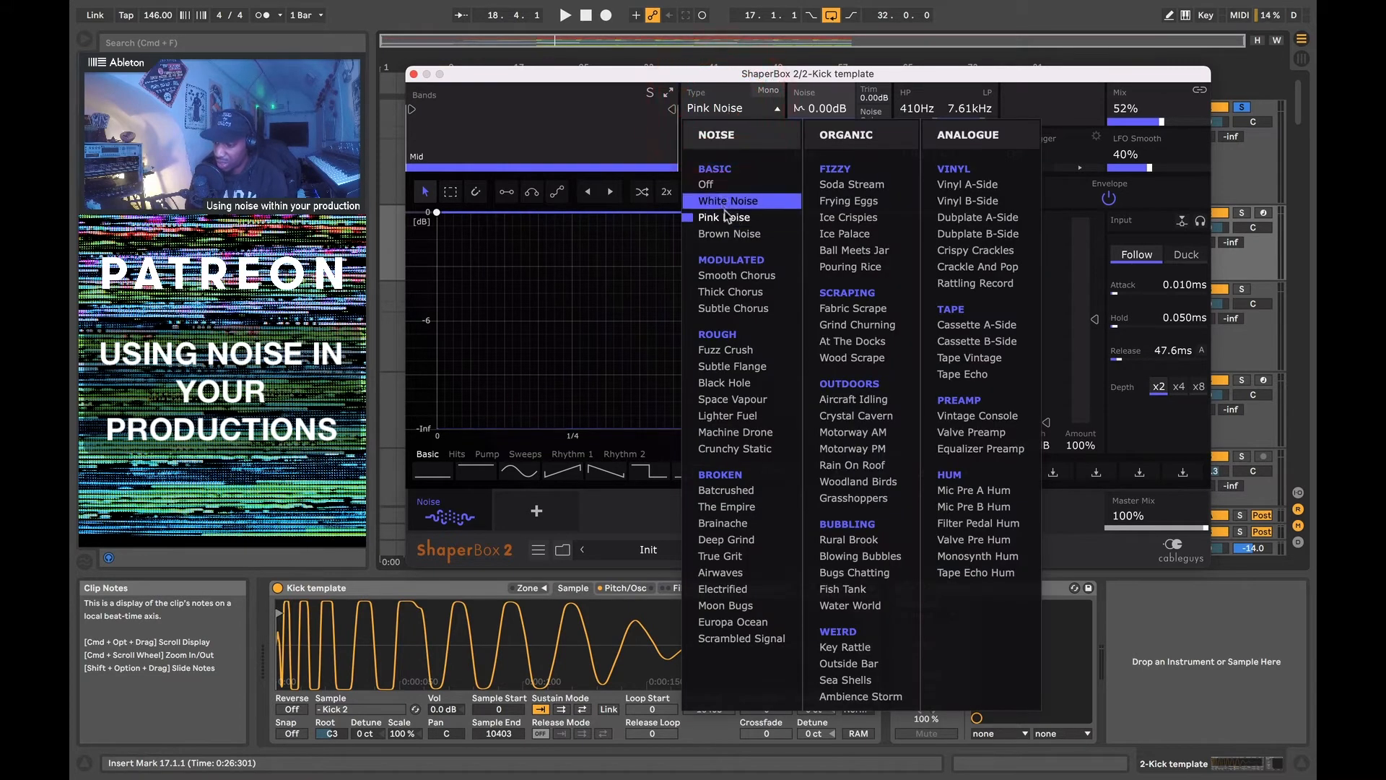
click(722, 108)
click(722, 108)
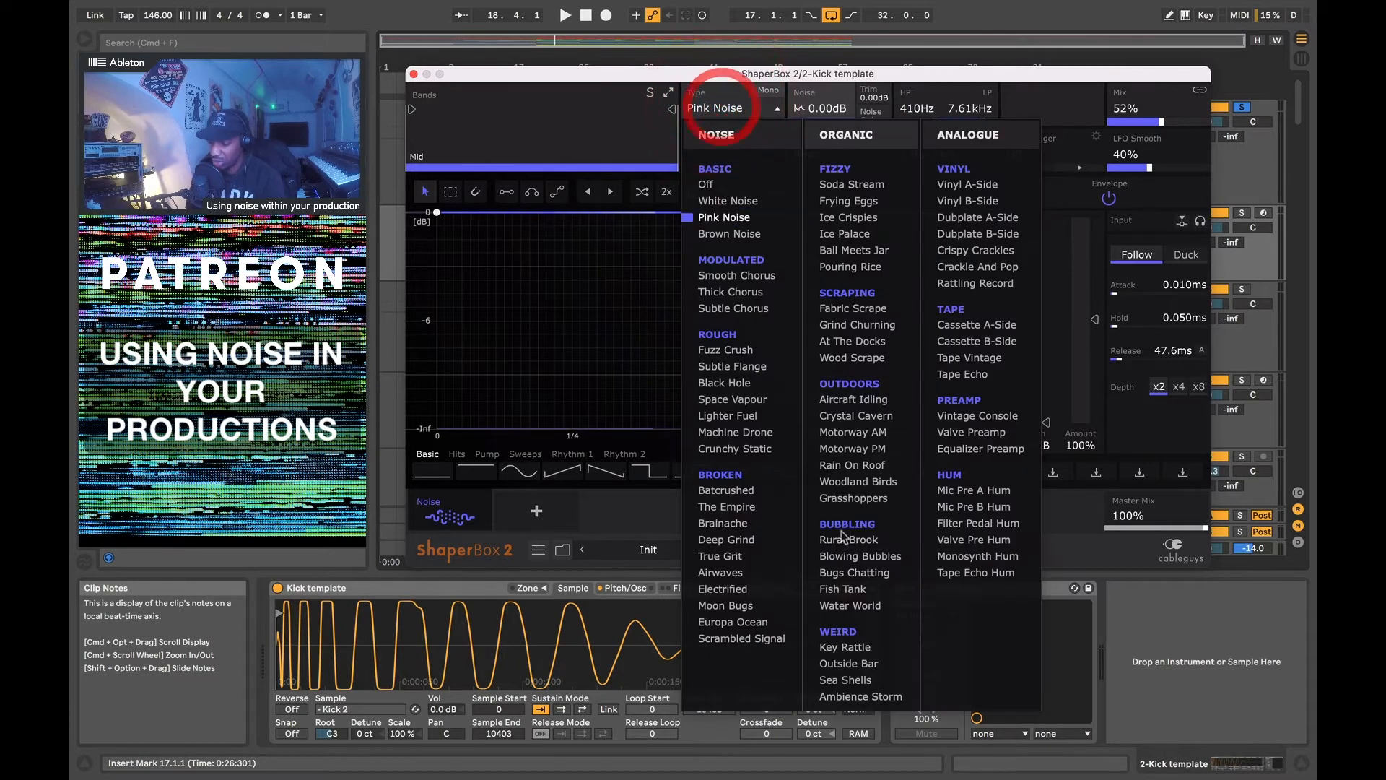
click(838, 648)
key(space)
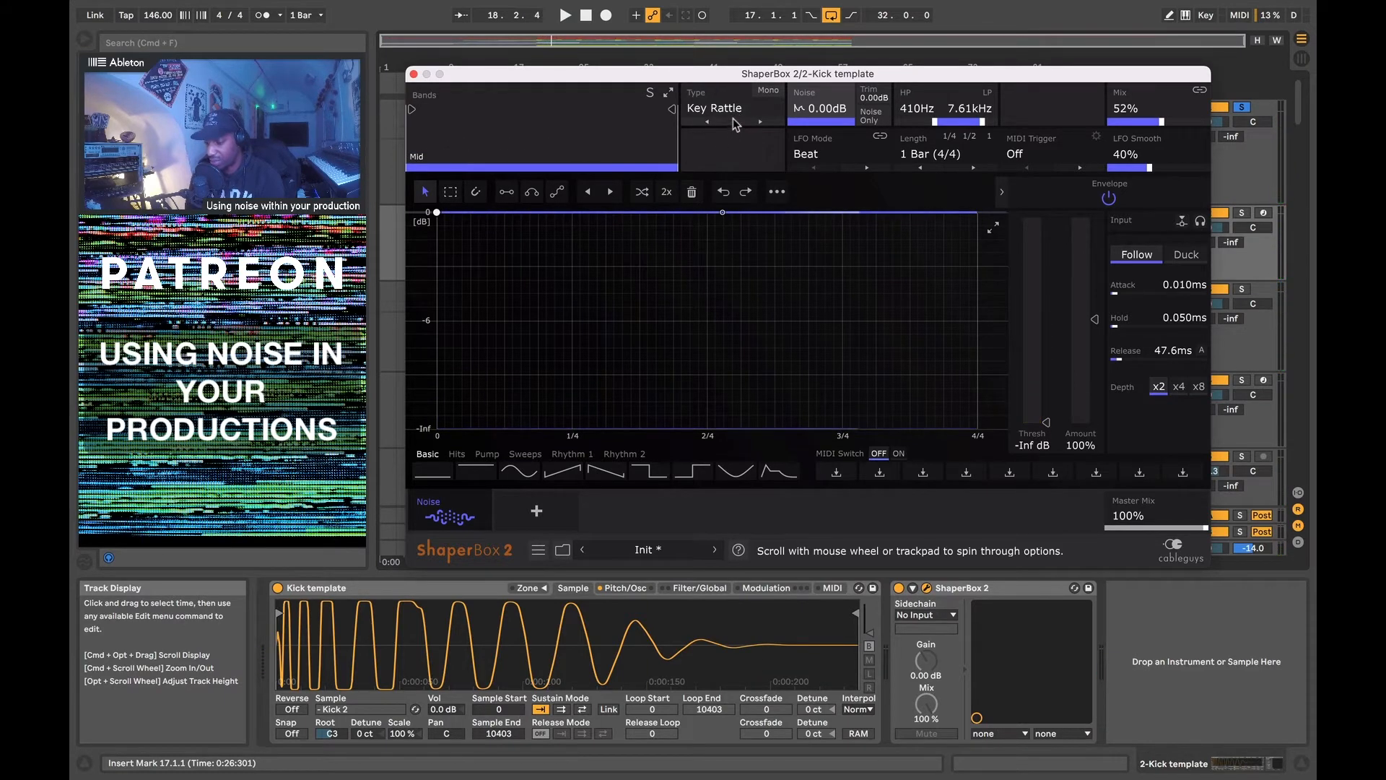
Shift the plug-in window clear of the track list and turn off the solo on 1 Group during playback
drag(1000, 79, 1000, 193)
click(1244, 108)
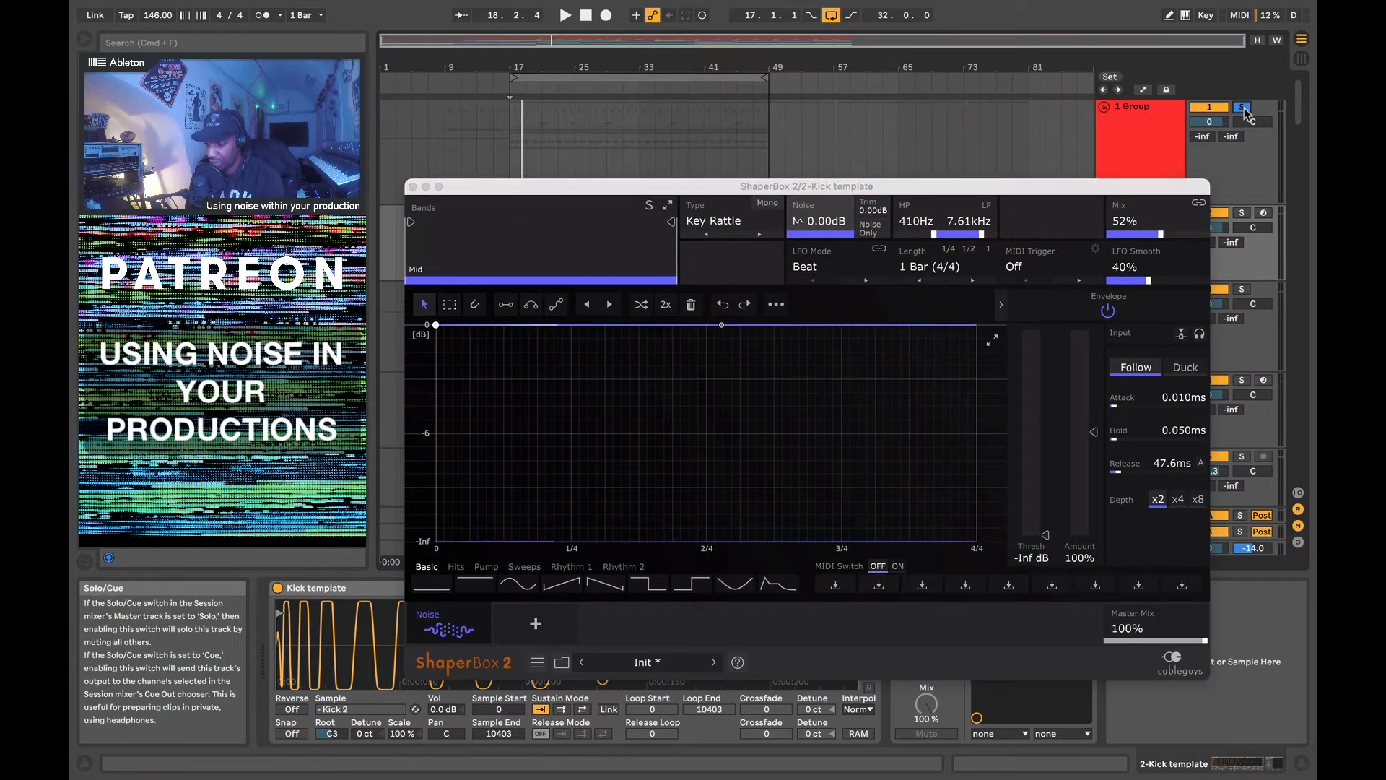
key(space)
drag(1109, 186, 1119, 368)
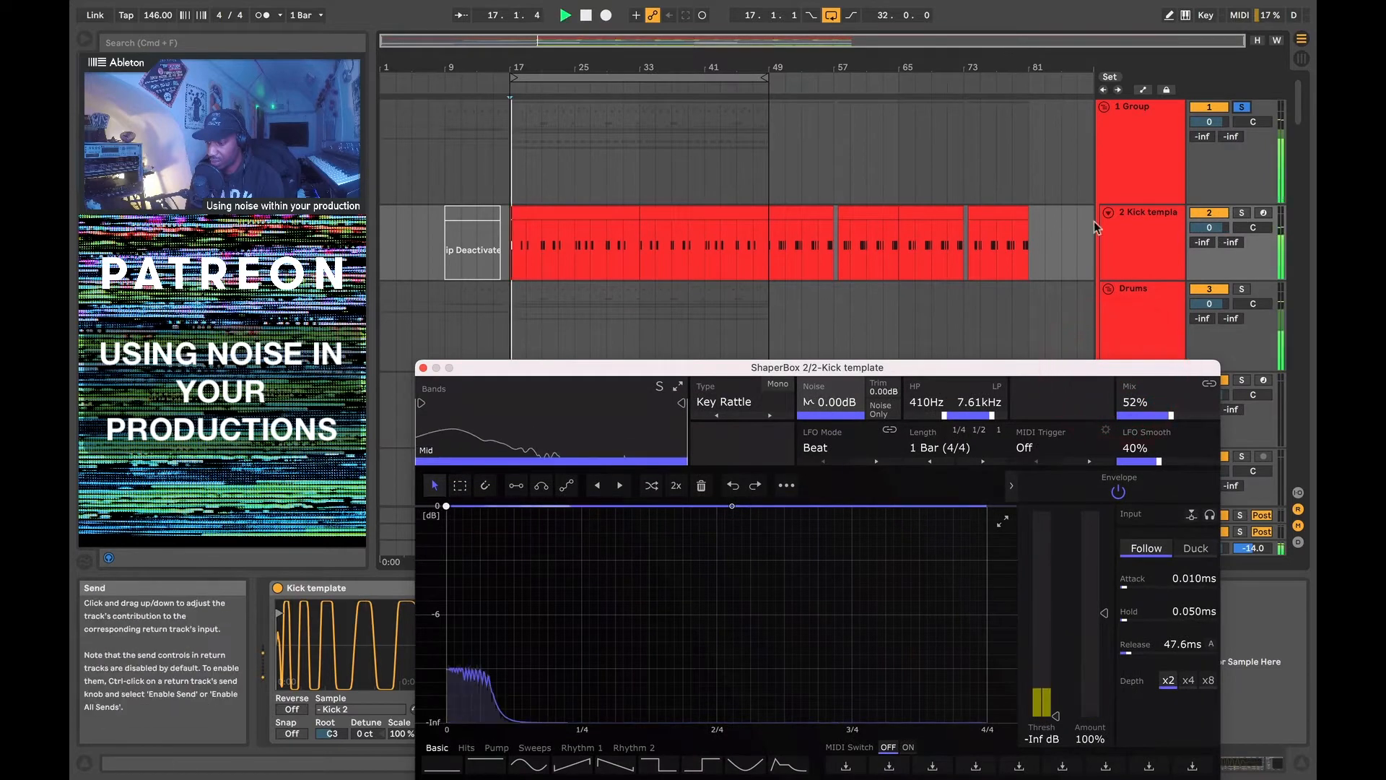
click(1241, 107)
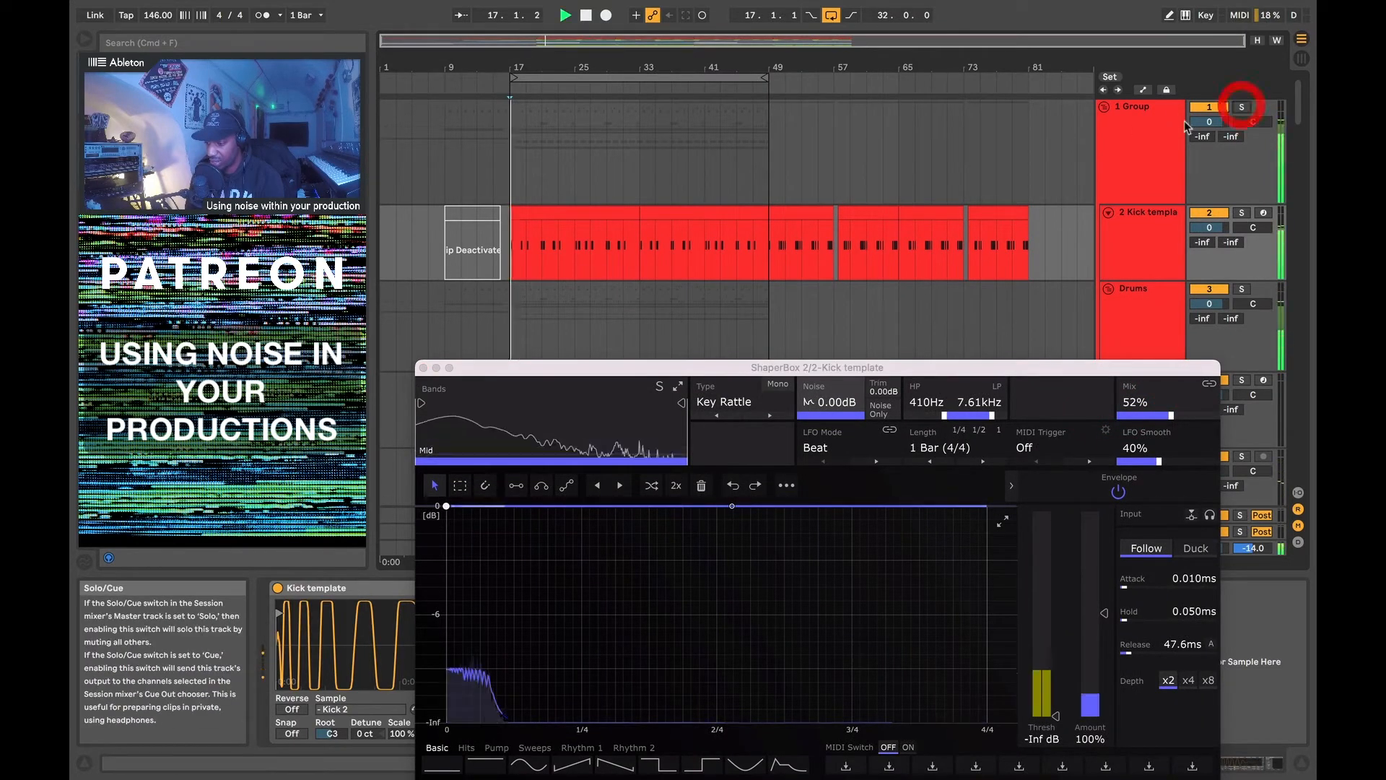
drag(1018, 373, 1025, 245)
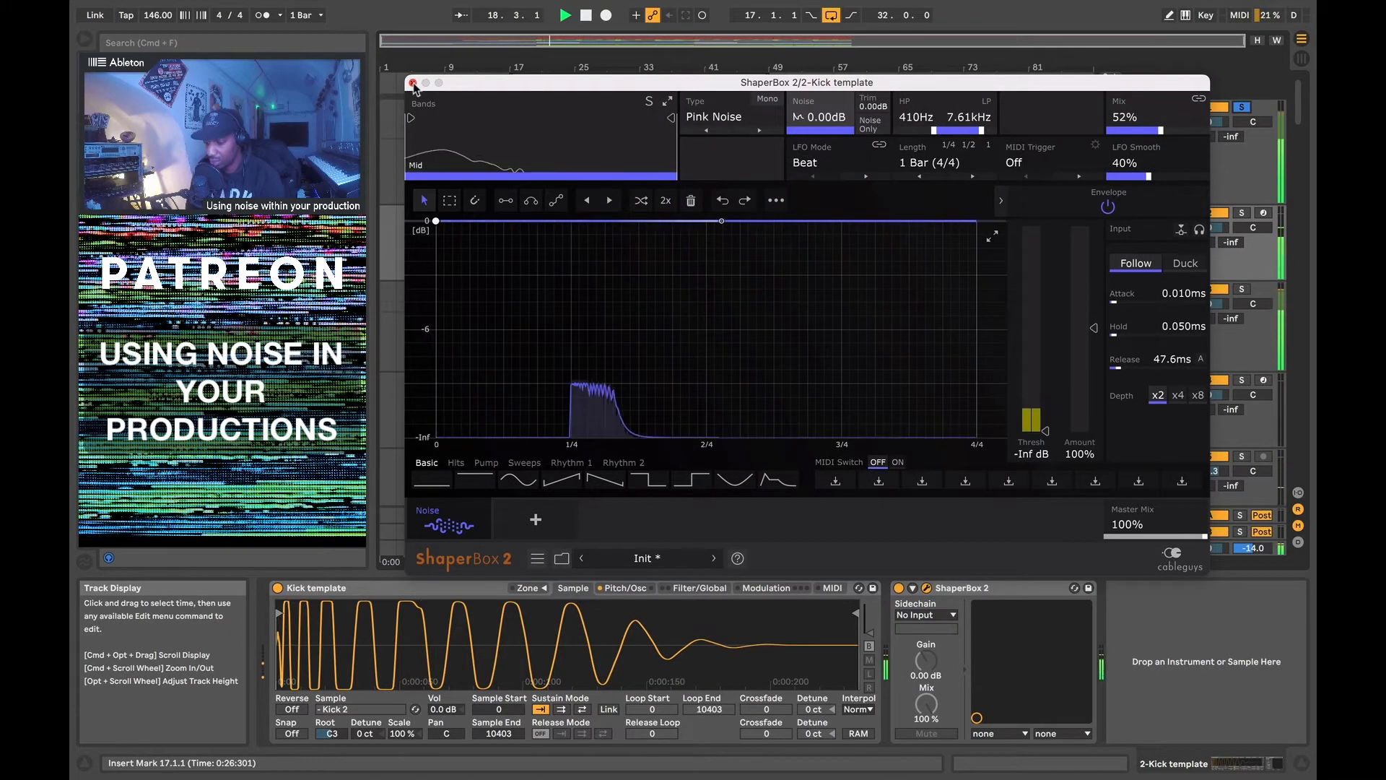
Audition the Cassette A-Side and Cassette B-Side noise types on the kick
key(space)
click(727, 115)
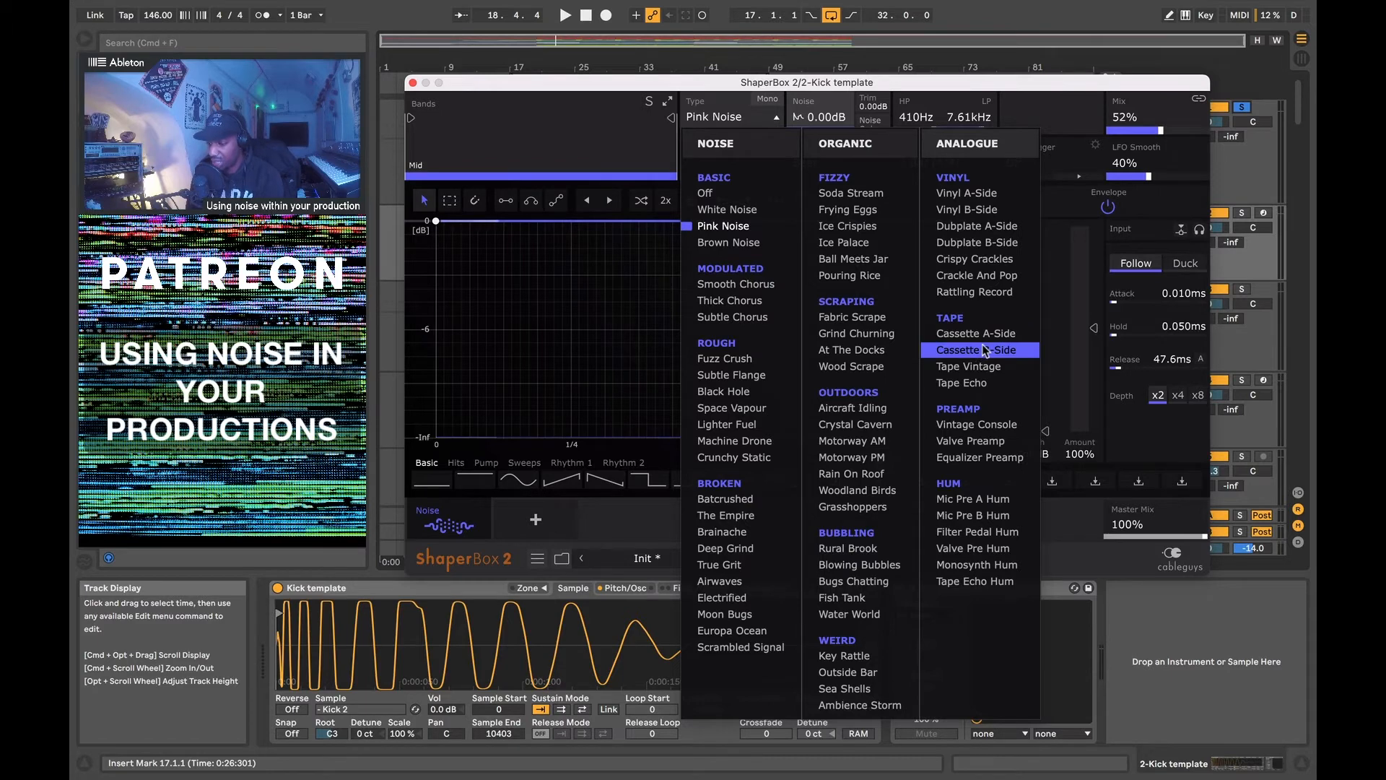
click(727, 119)
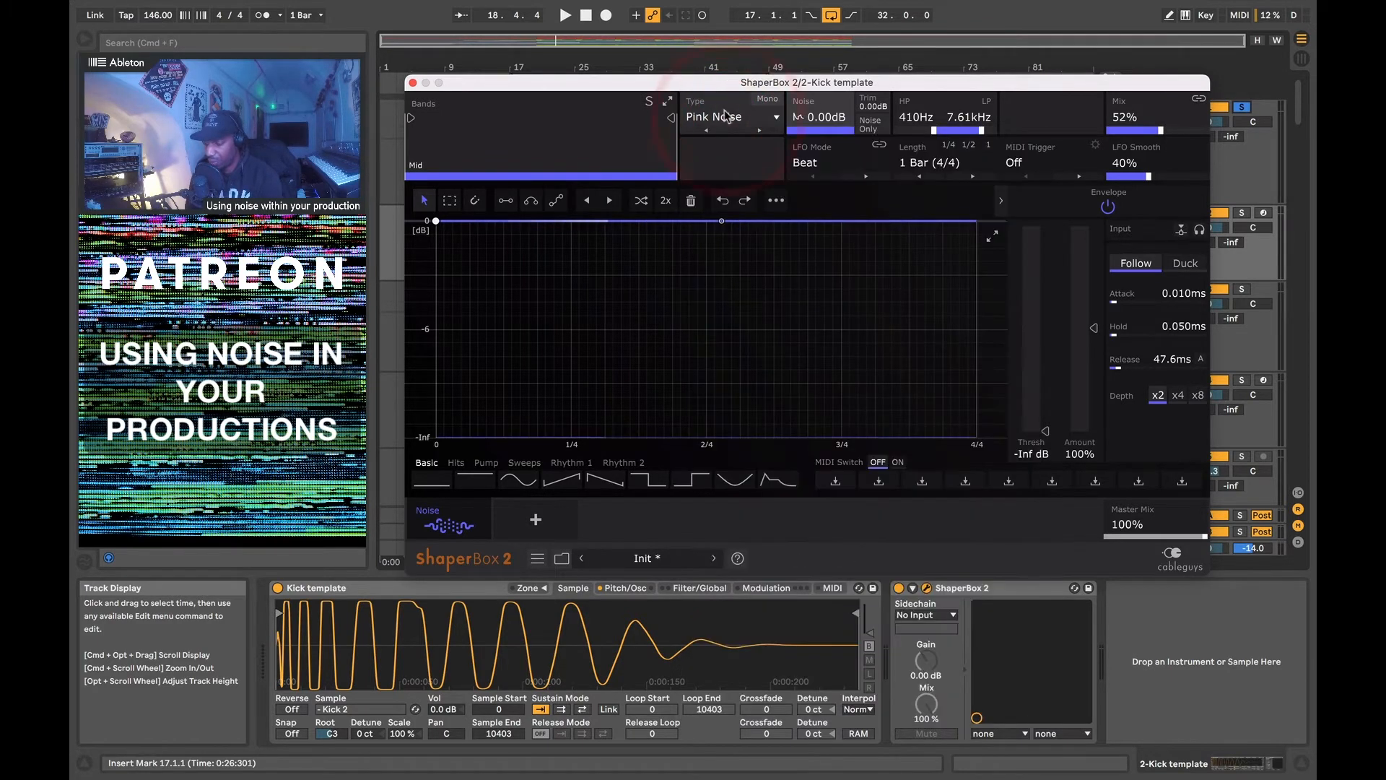
key(space)
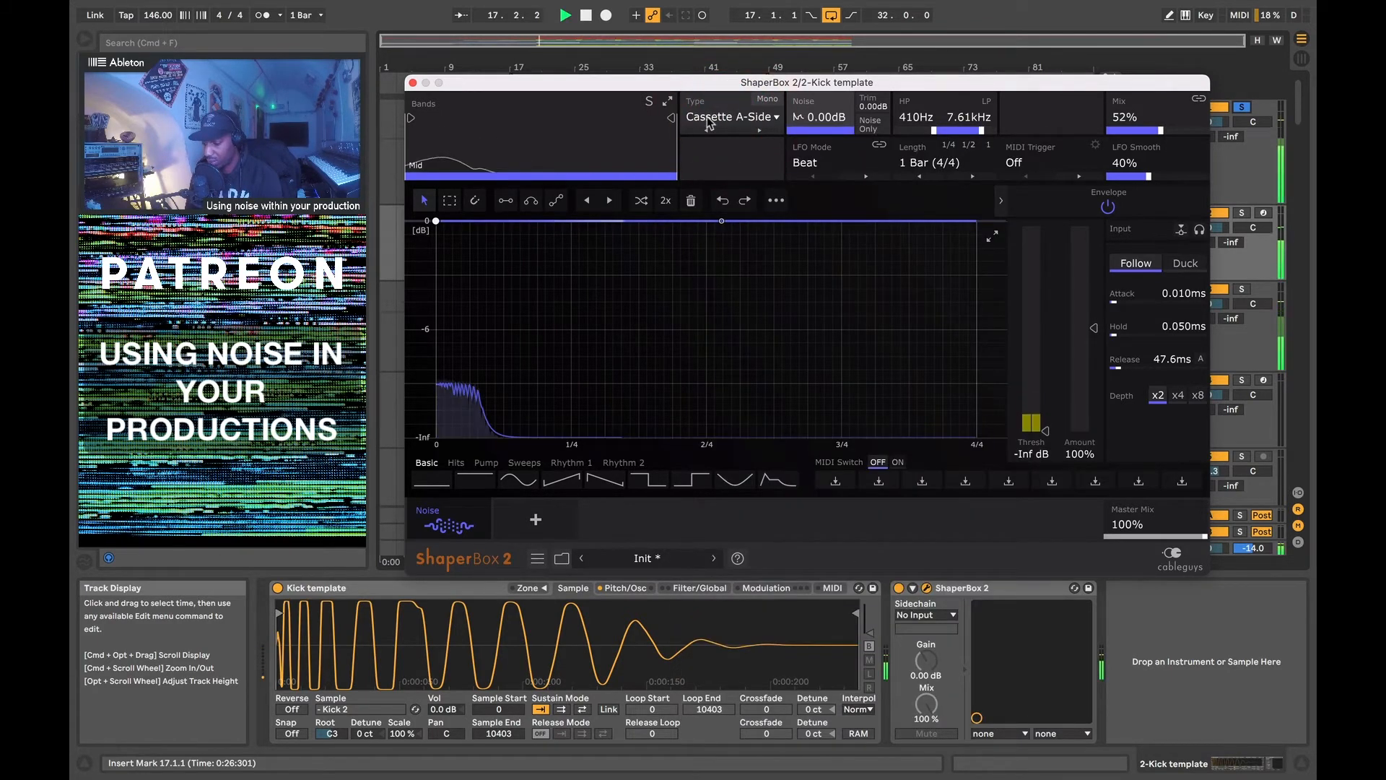
key(space)
click(754, 130)
key(space)
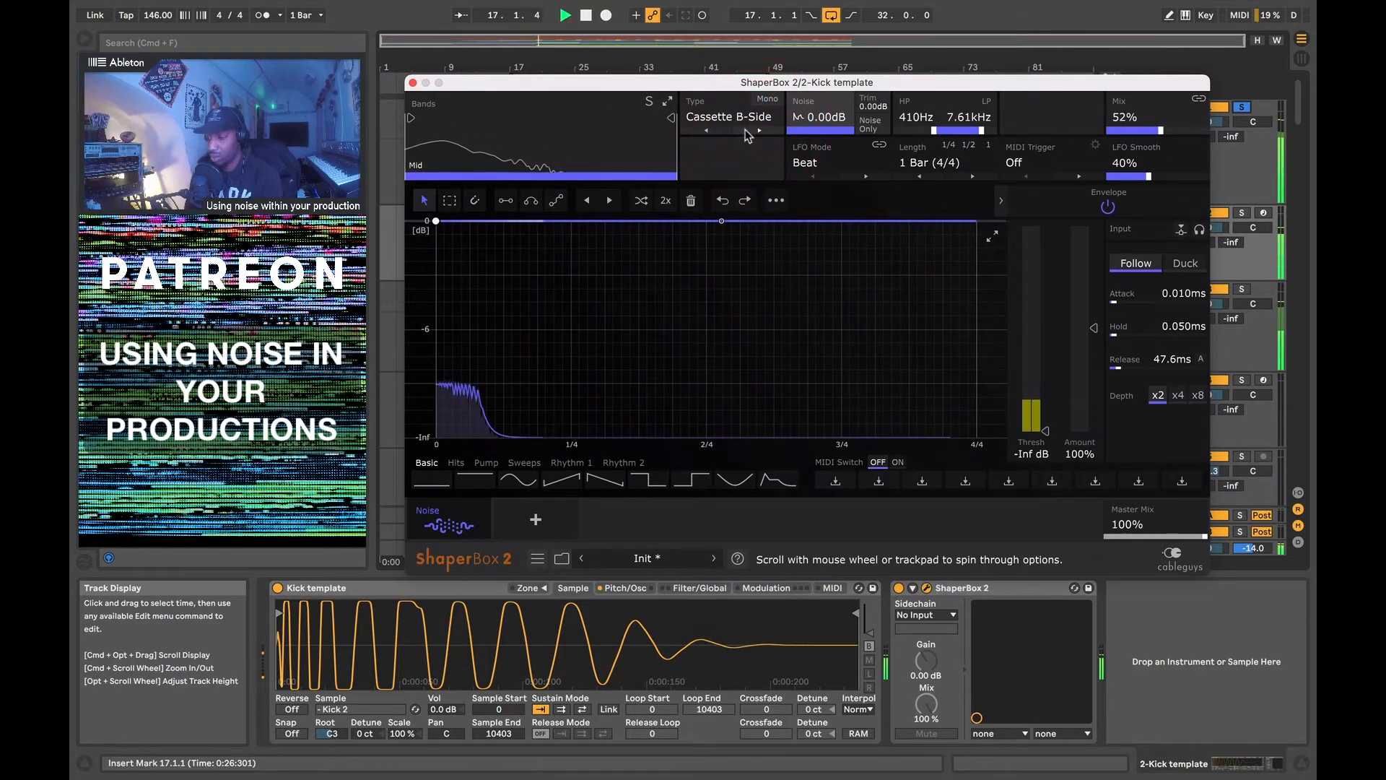
Audition the Tape Vintage noise type on the kick and lower the noise band's Mix to 39%
click(728, 118)
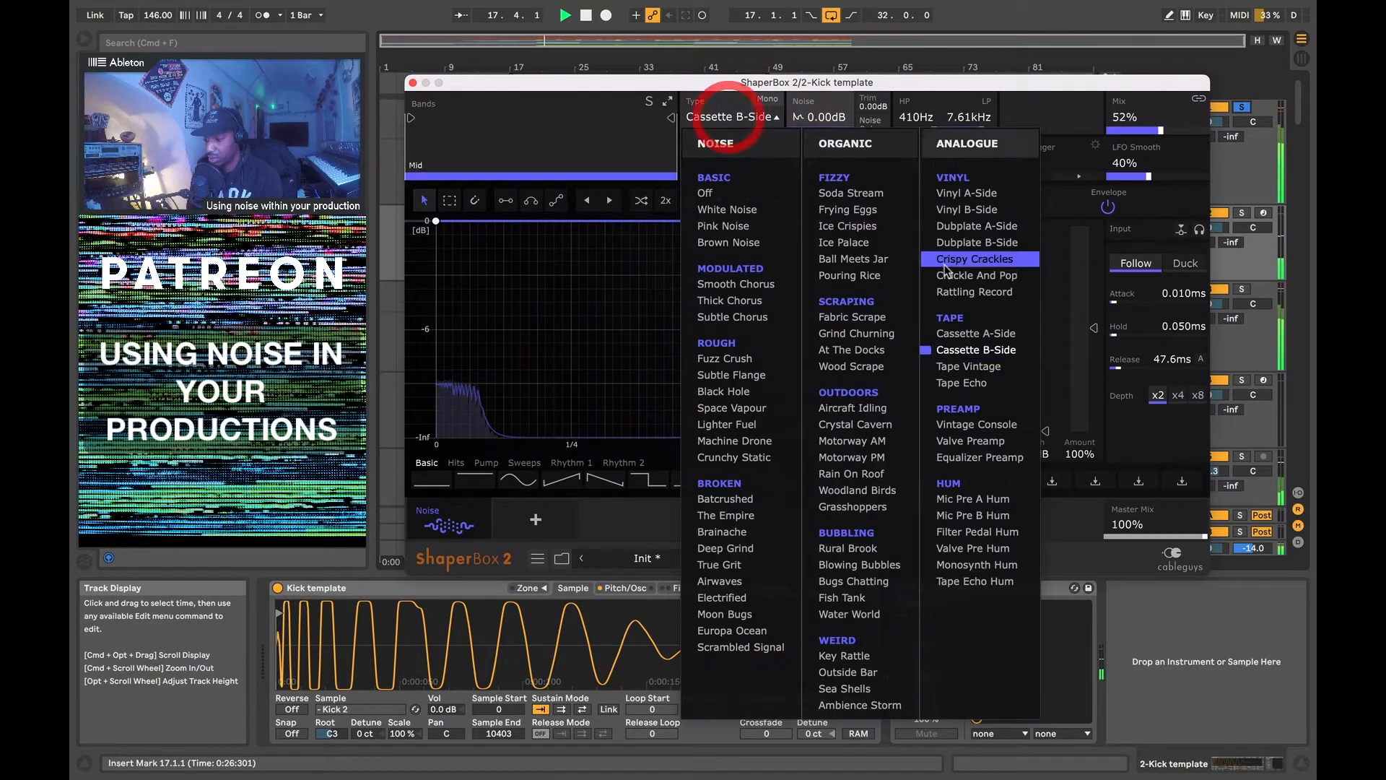
click(977, 366)
key(space)
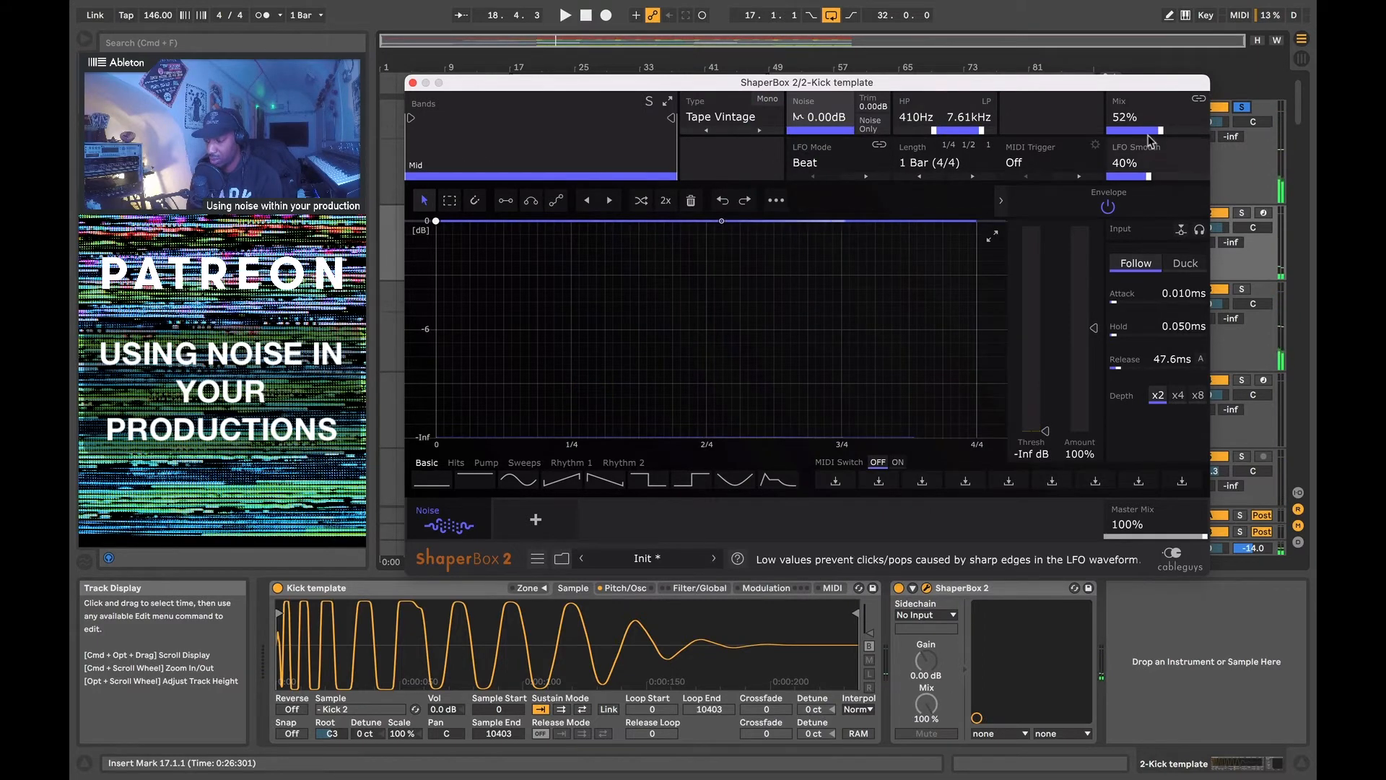
drag(1149, 127, 1146, 127)
Audition the Vintage Console and Valve Preamp noise types on the kick
click(731, 117)
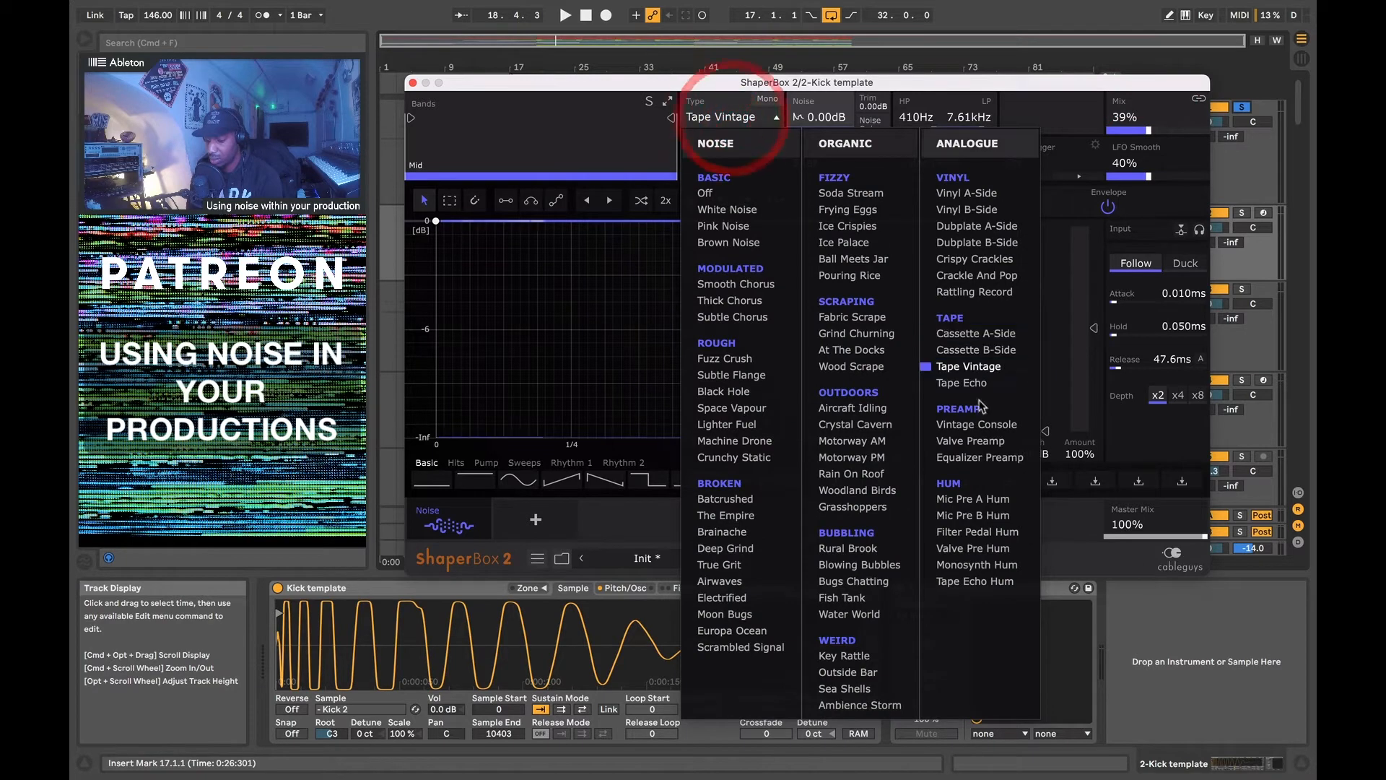
click(976, 424)
key(space)
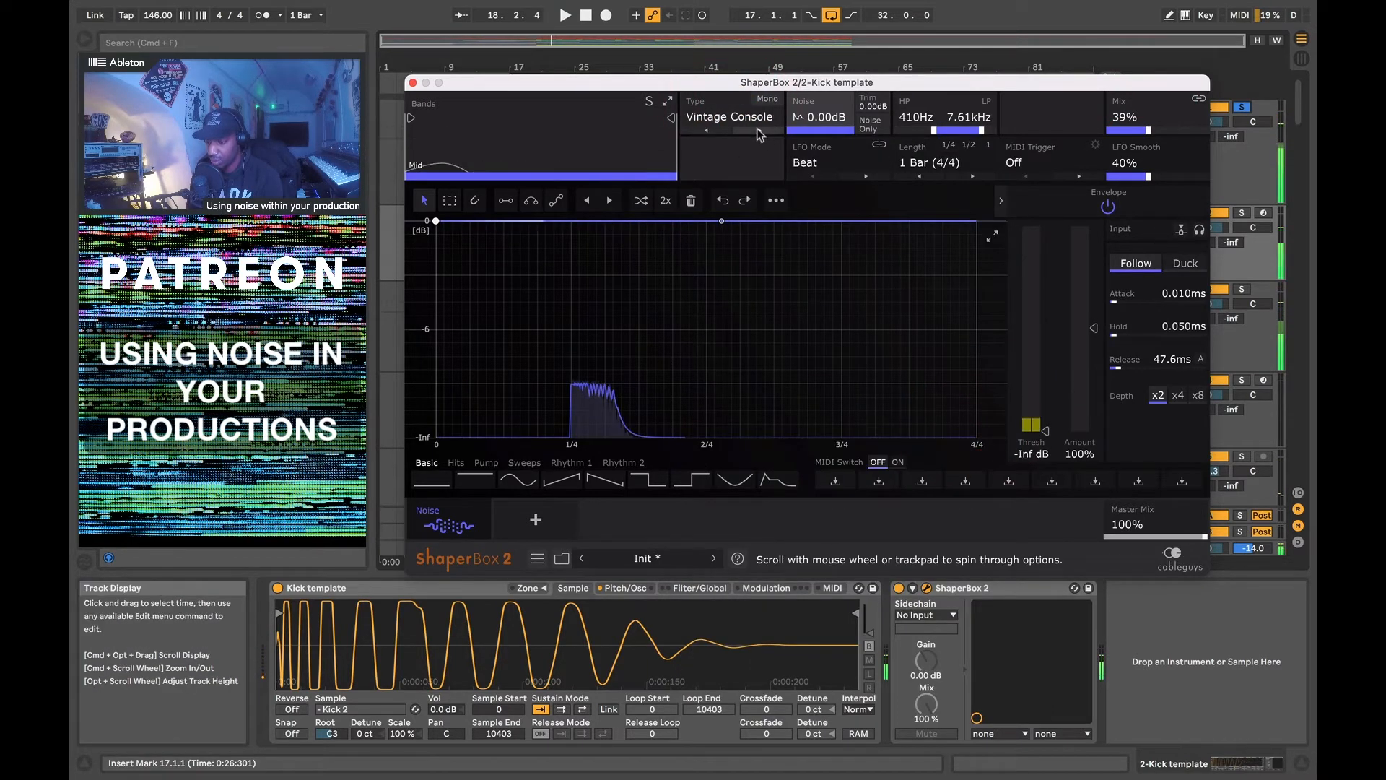
click(760, 131)
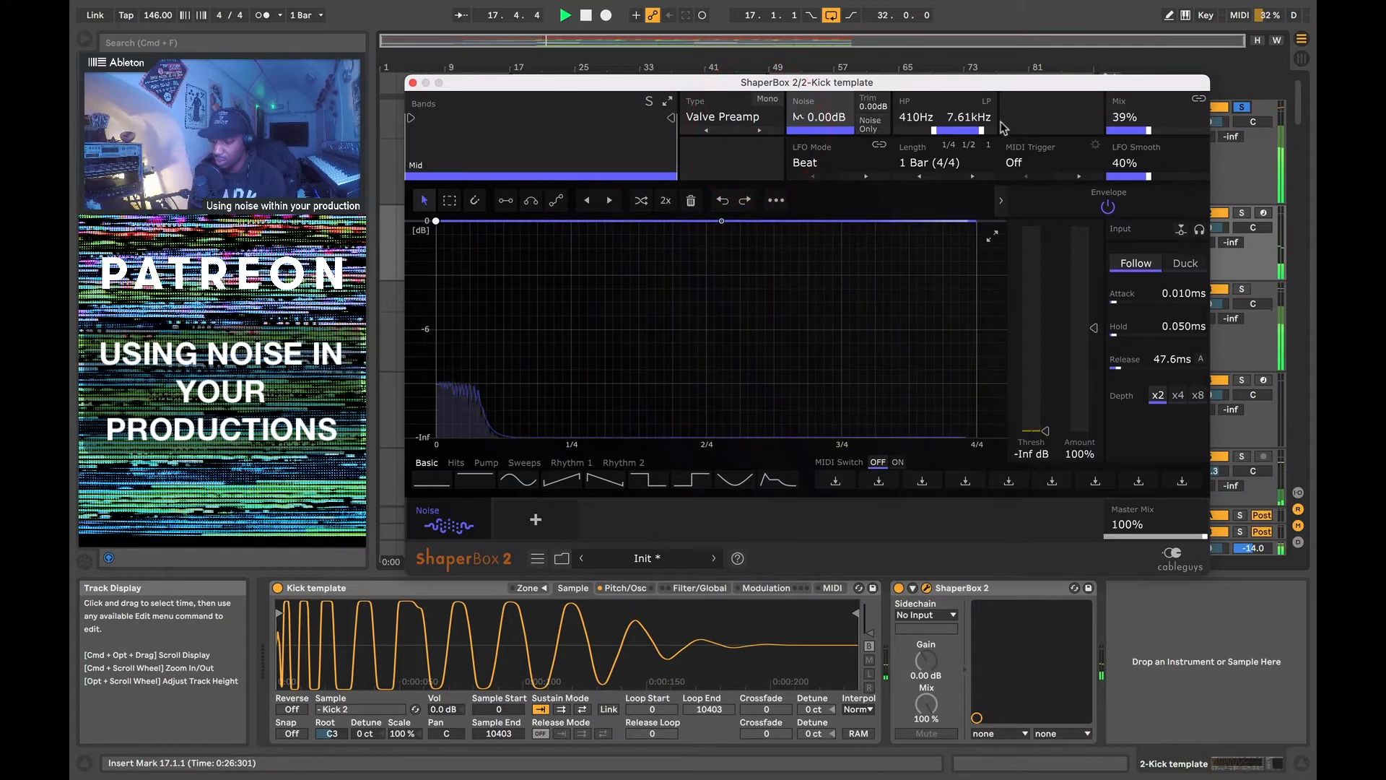
key(space)
Set the kick's noise type to Equalizer Preamp, play it with the Mix at 37%, and close the plug-in window
click(740, 117)
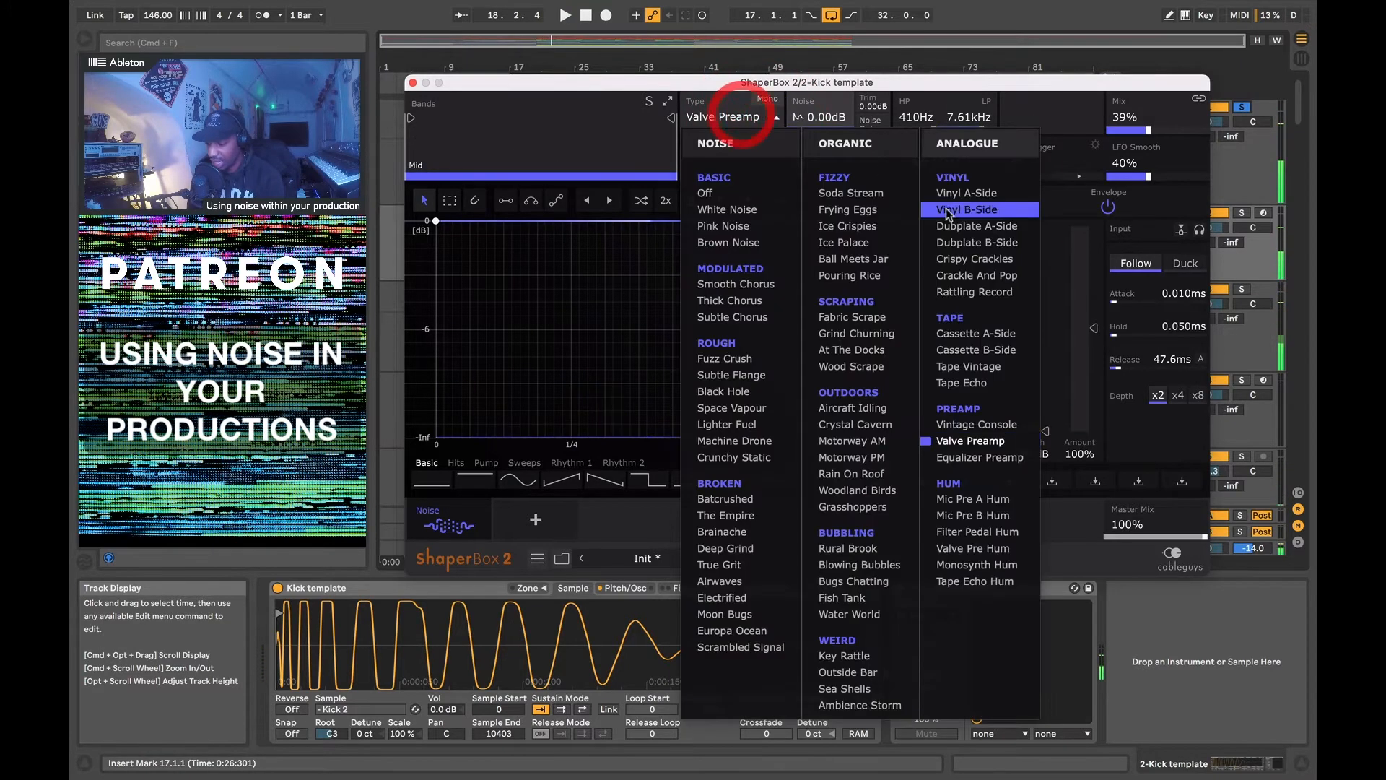
click(979, 457)
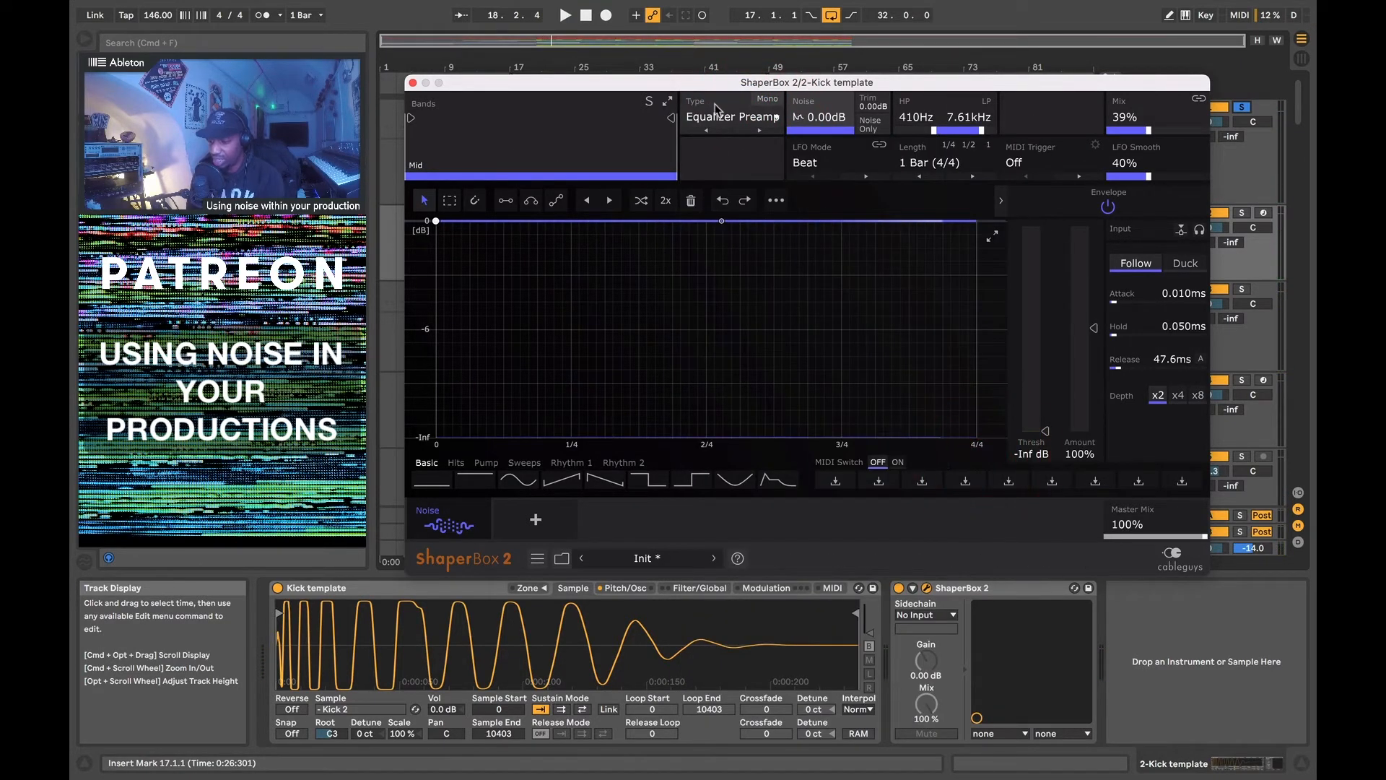
key(space)
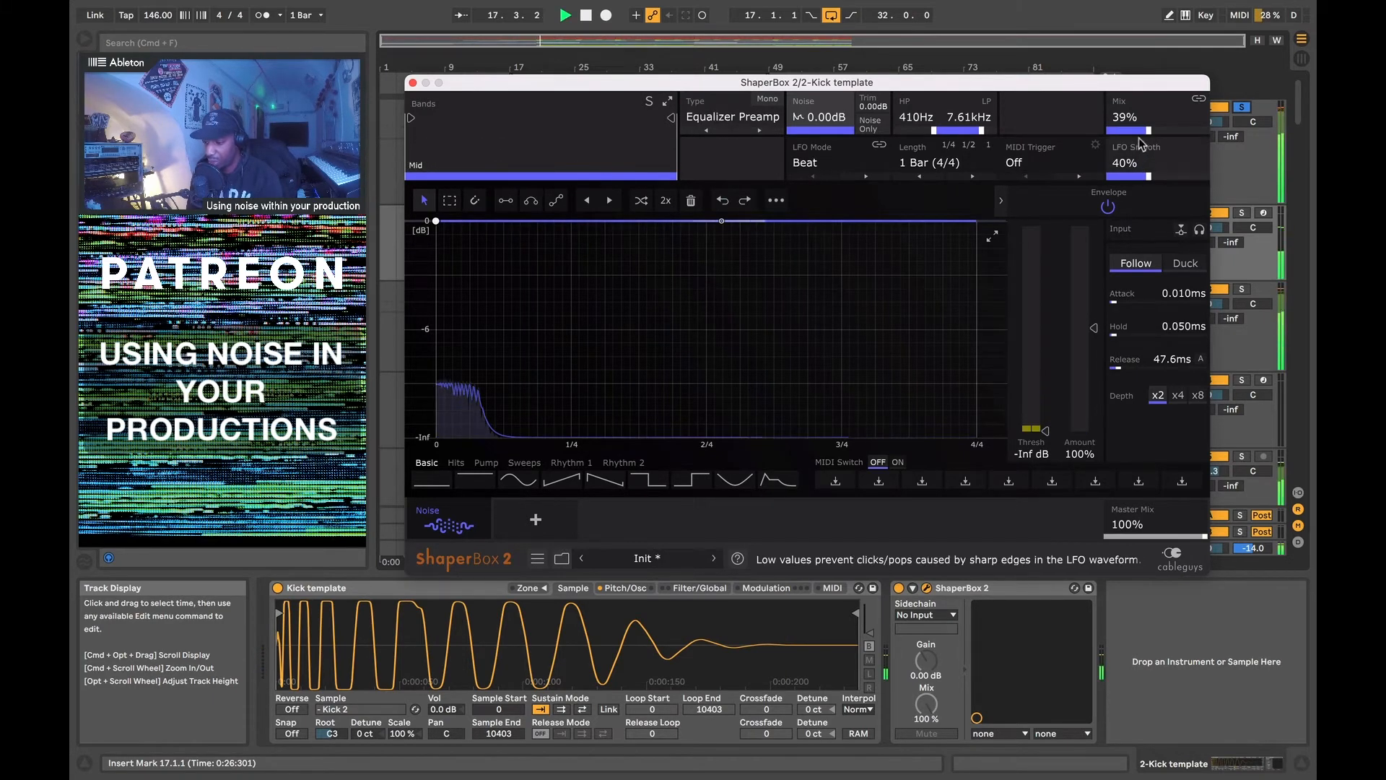
key(space)
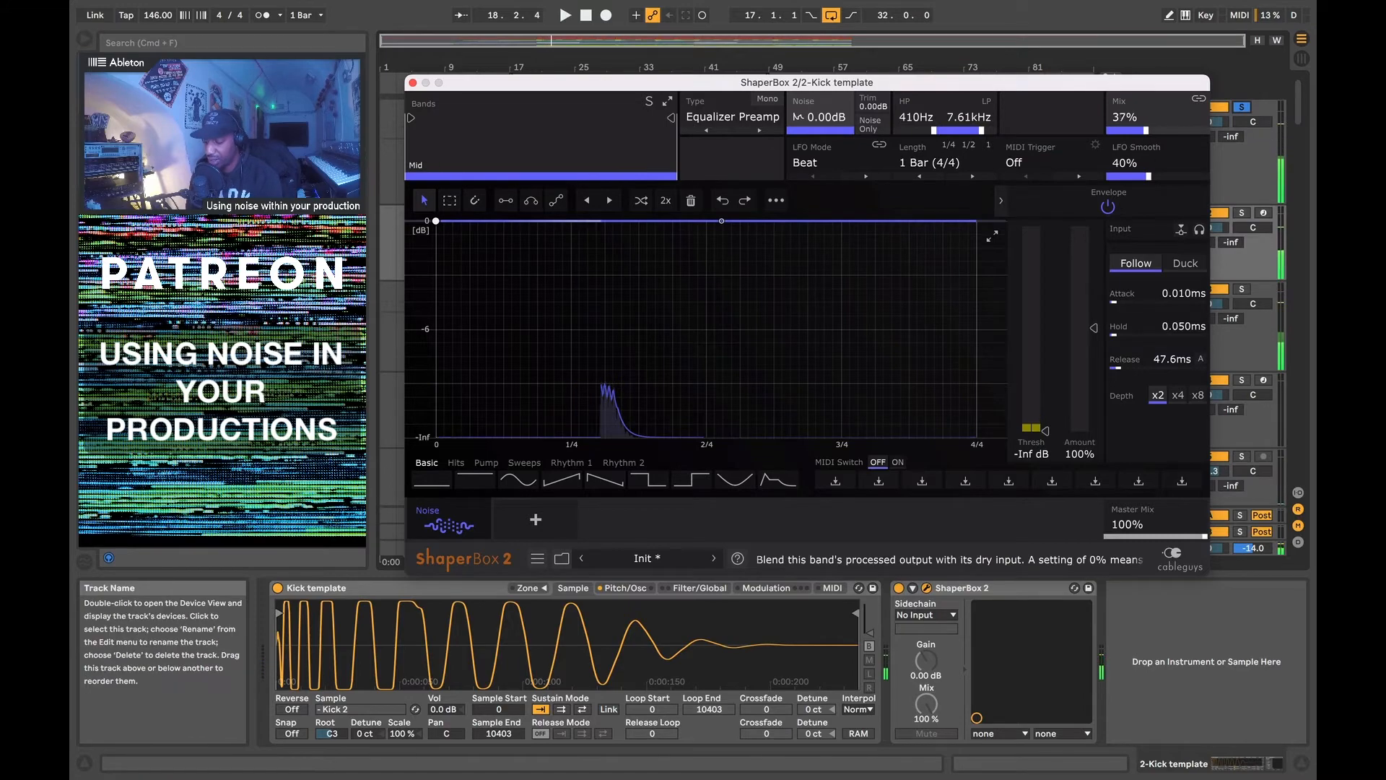
click(412, 83)
Solo the 54 WT 808 glide track and show oscillator 2 of its Wavetable instrument
scroll(665, 281, down, 20)
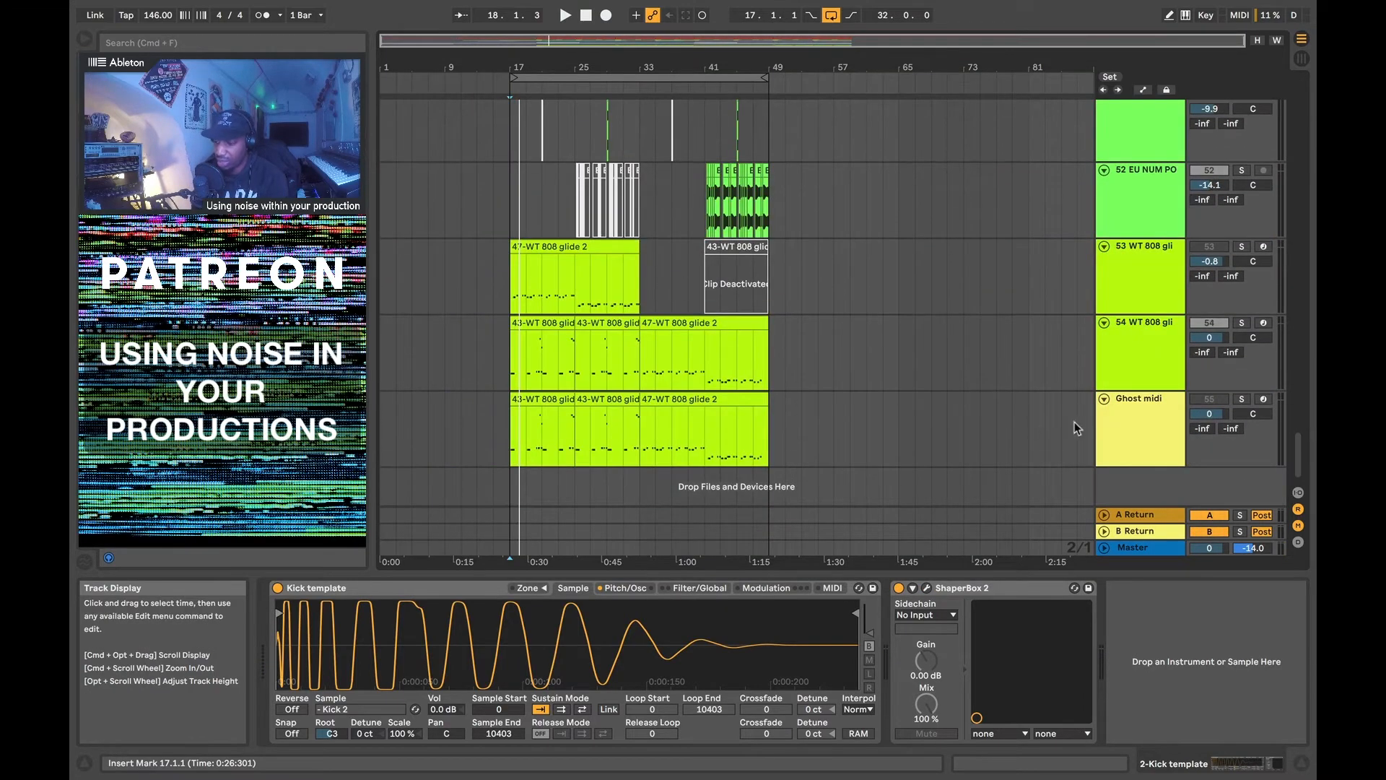
click(1241, 323)
click(886, 332)
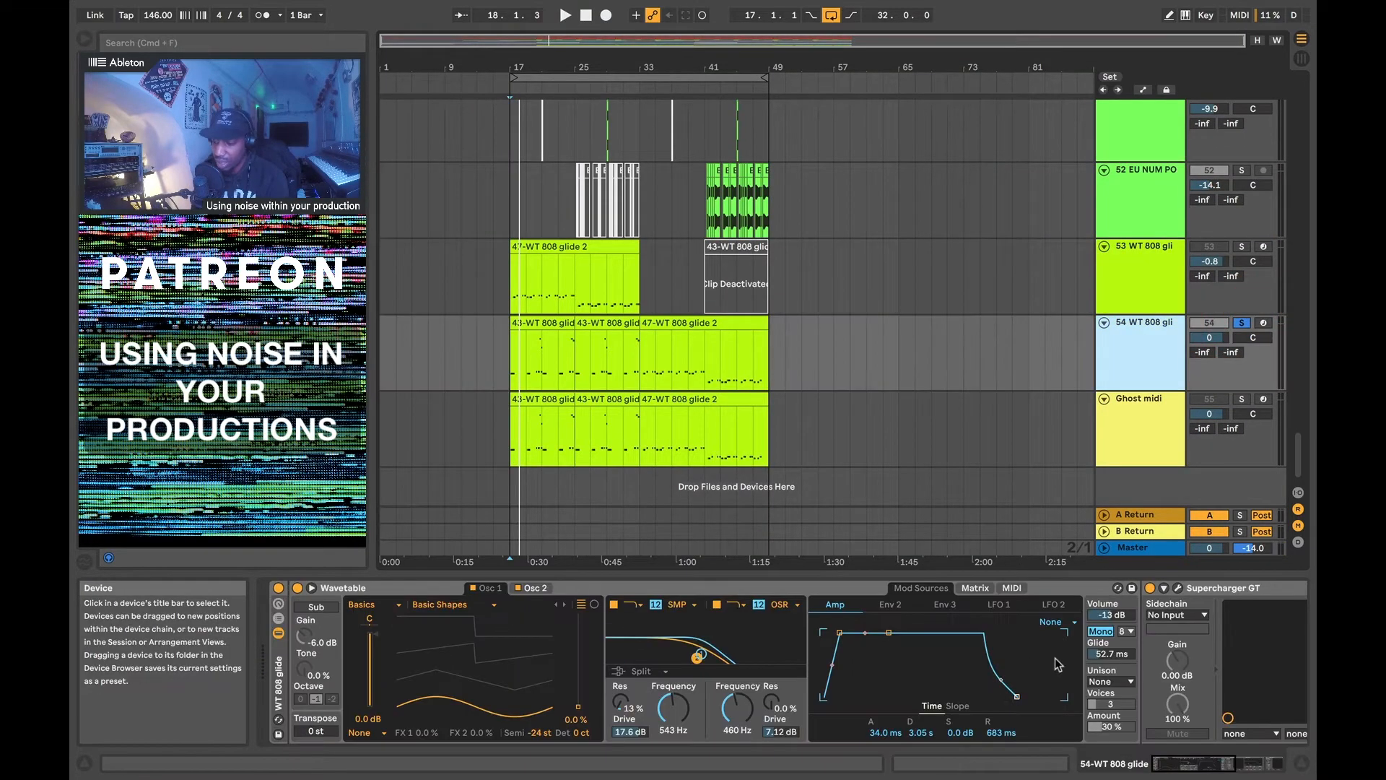
scroll(1055, 658, right, 10)
scroll(1056, 663, left, 10)
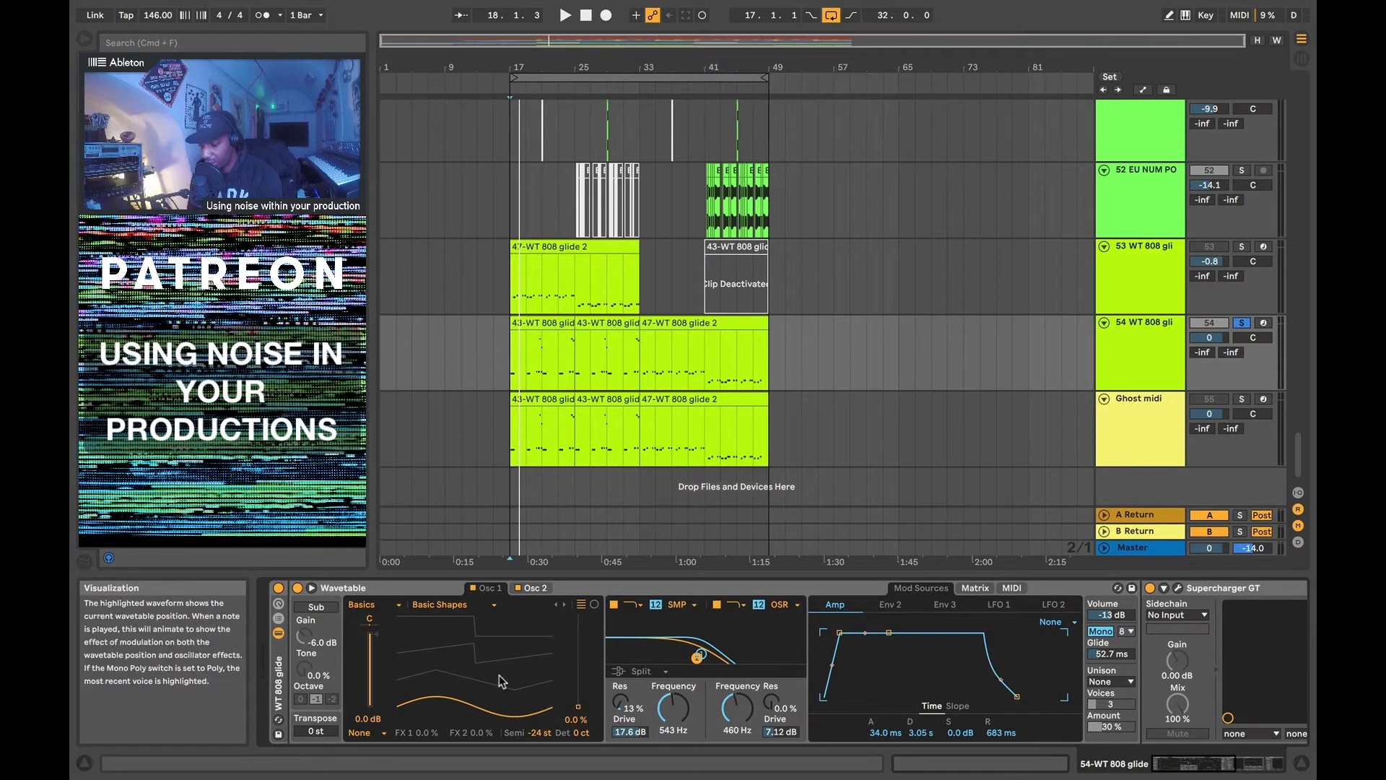
click(531, 589)
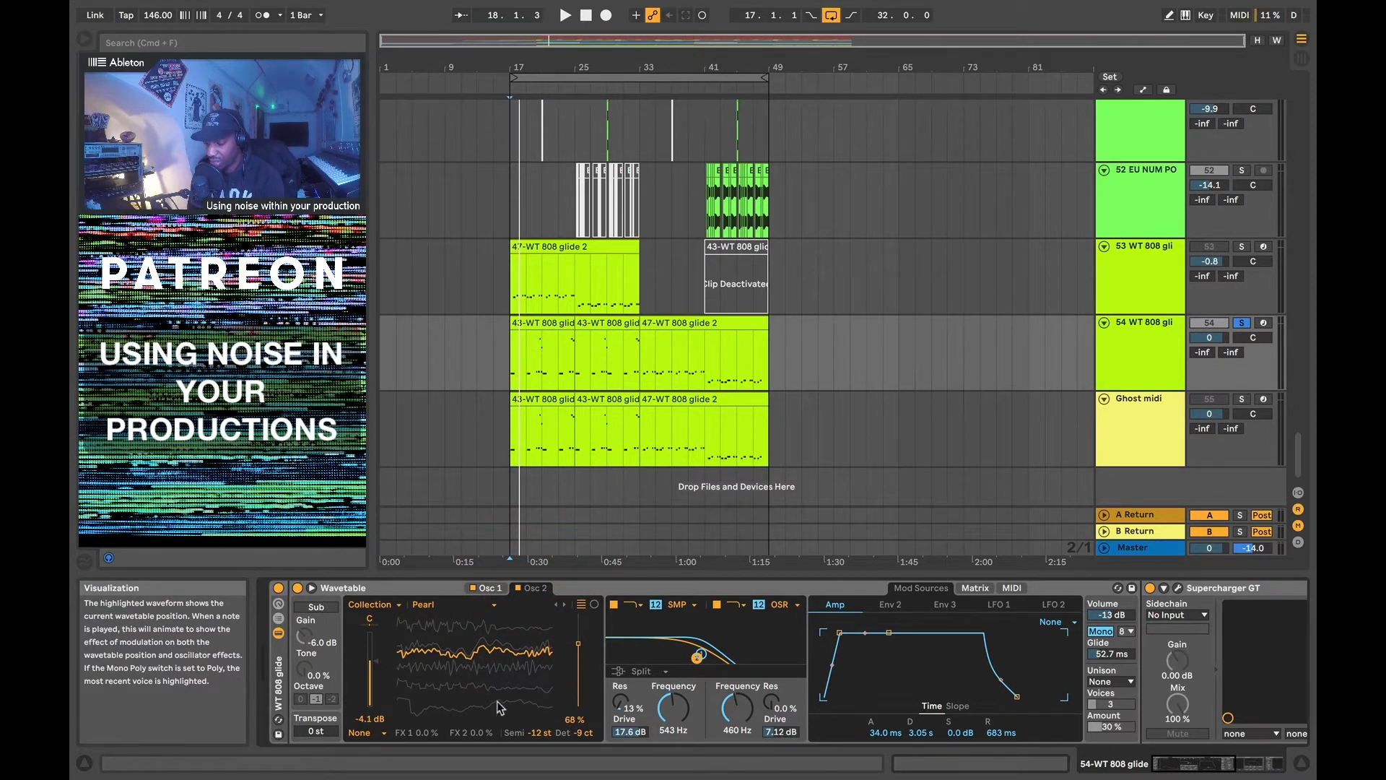
Open ShaperBox 2 on the 54 WT 808 glide track and play the soloed bass from bar 33 with its Thick Chorus noise
scroll(649, 701, right, 5)
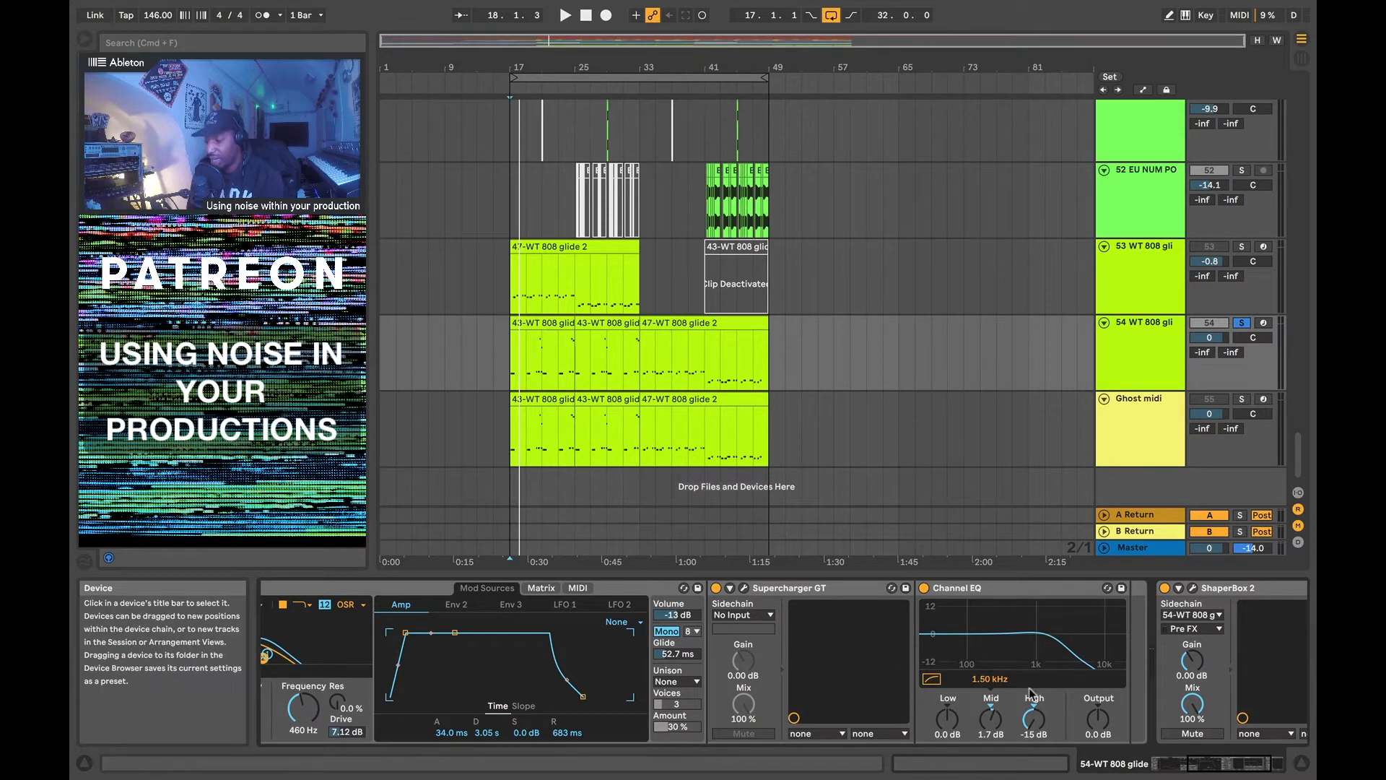
scroll(1056, 665, right, 3)
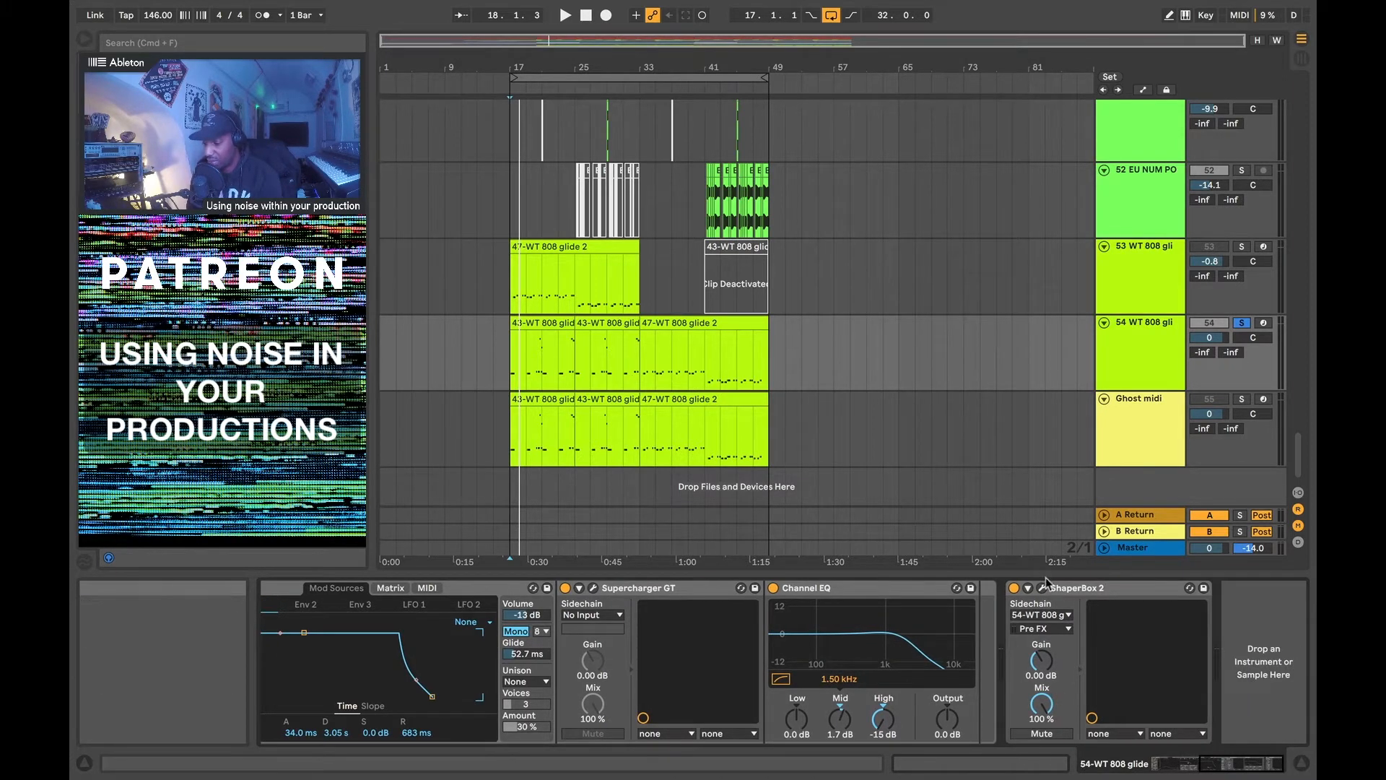
click(1042, 589)
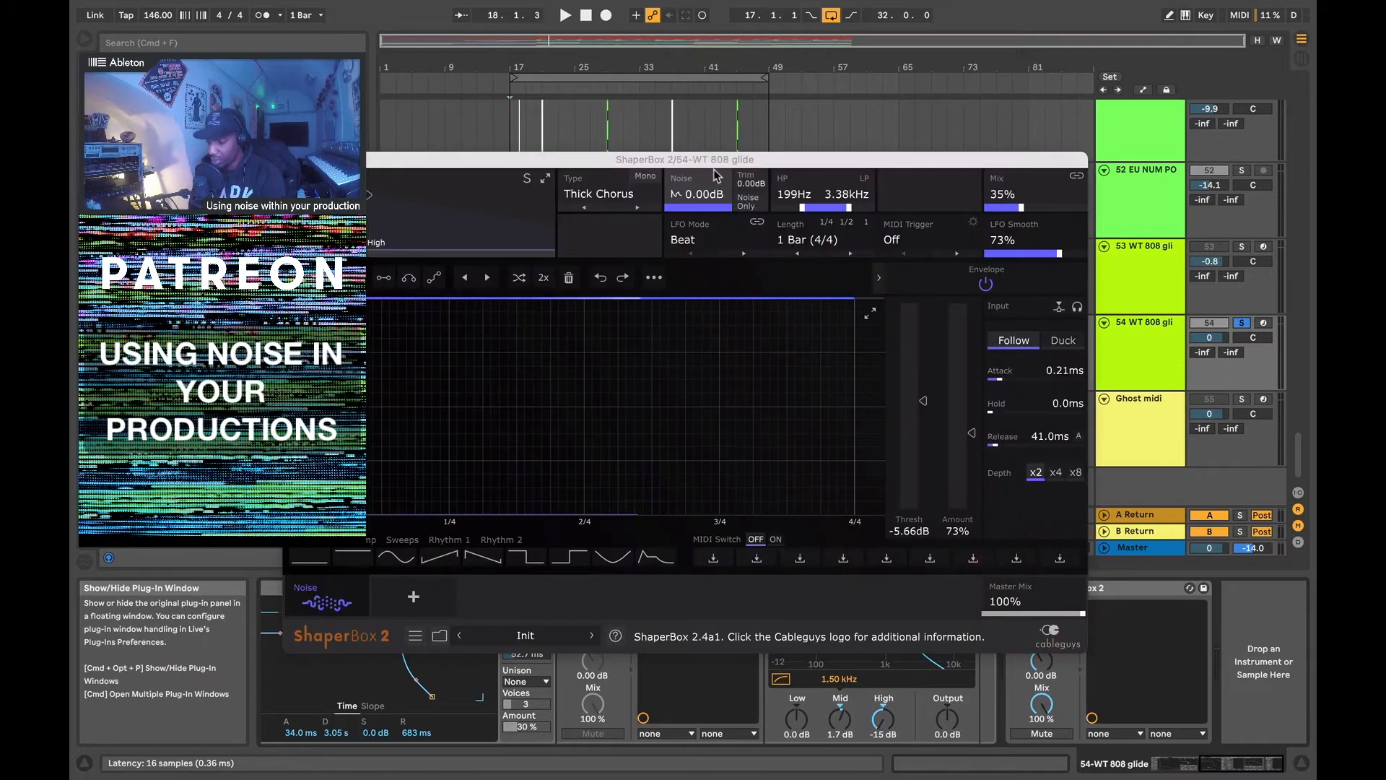
mouse_move(712, 155)
mouse_down()
mouse_move(803, 112)
mouse_move(787, 57)
mouse_move(847, 265)
mouse_move(853, 387)
mouse_up()
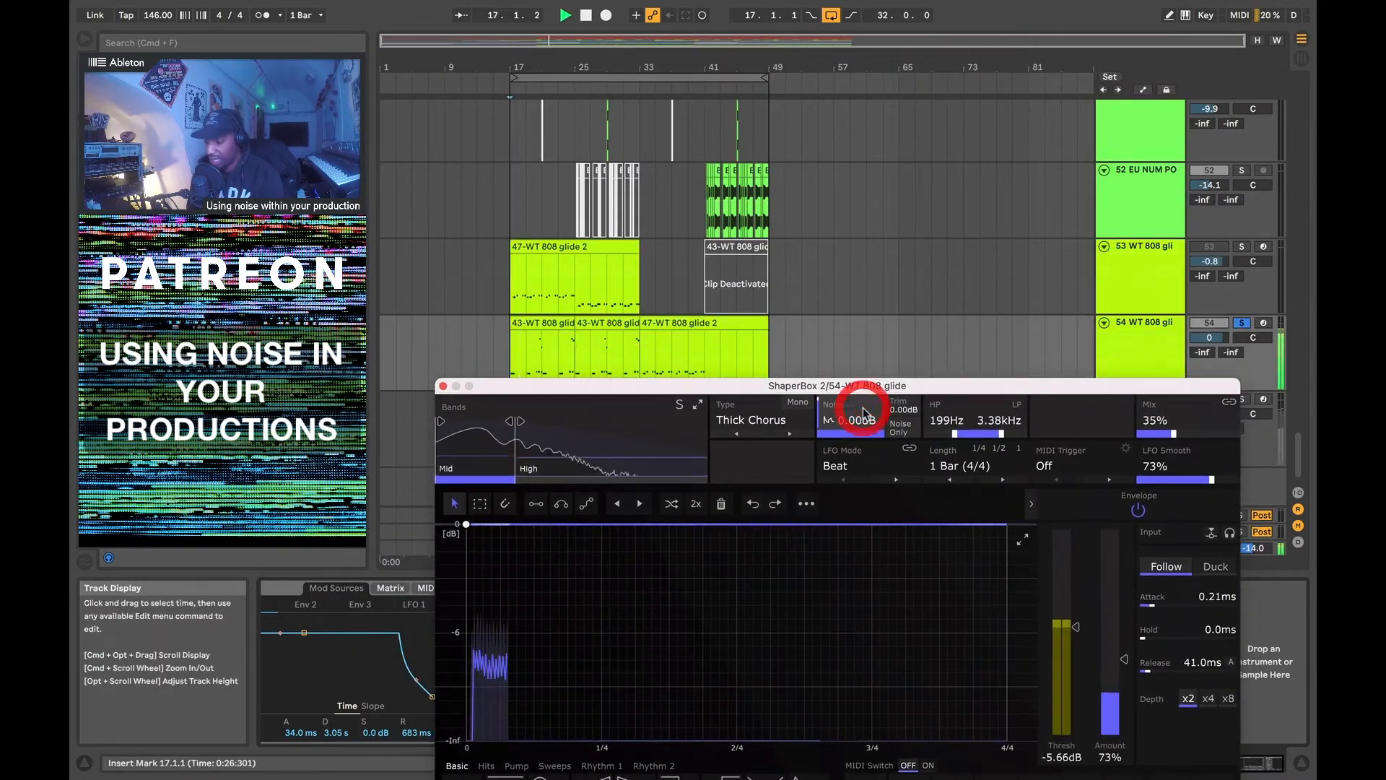
click(642, 360)
key(space)
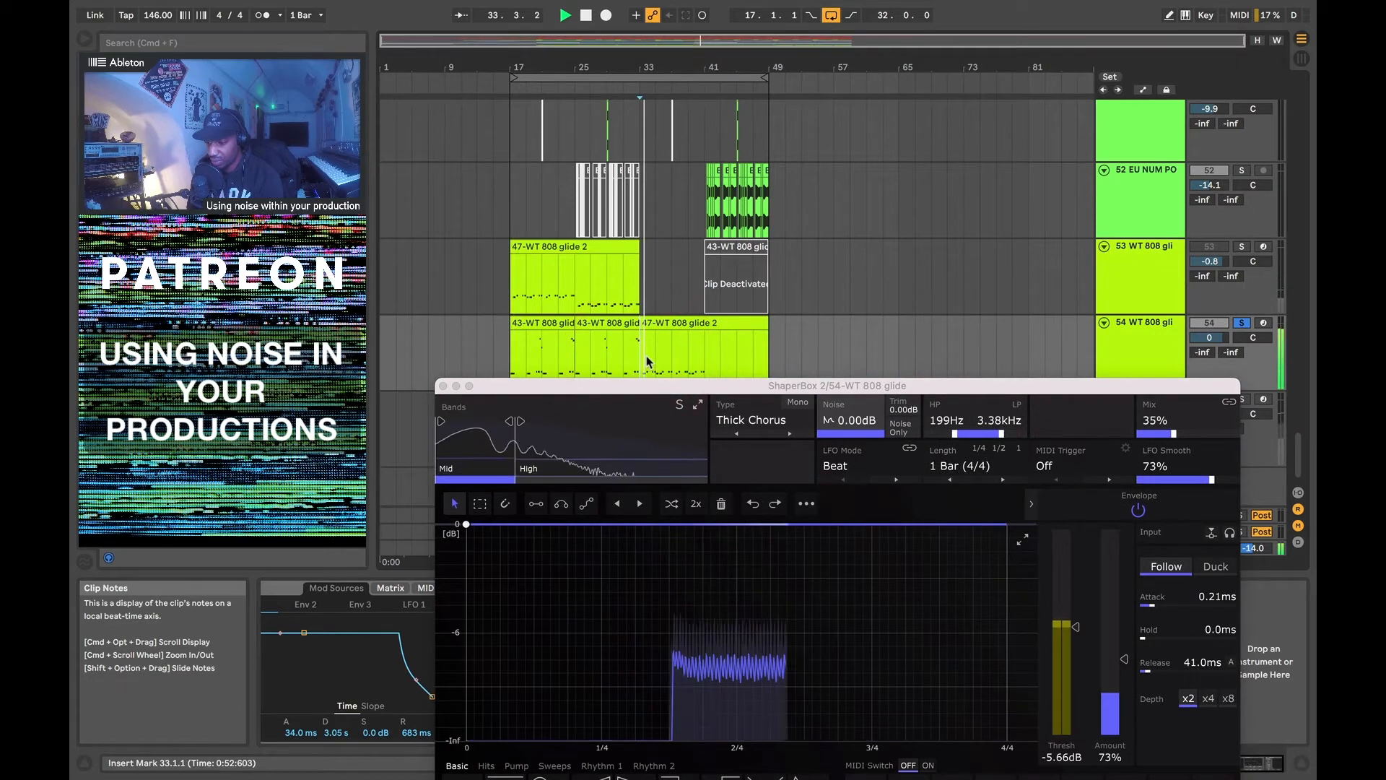
drag(822, 390, 806, 290)
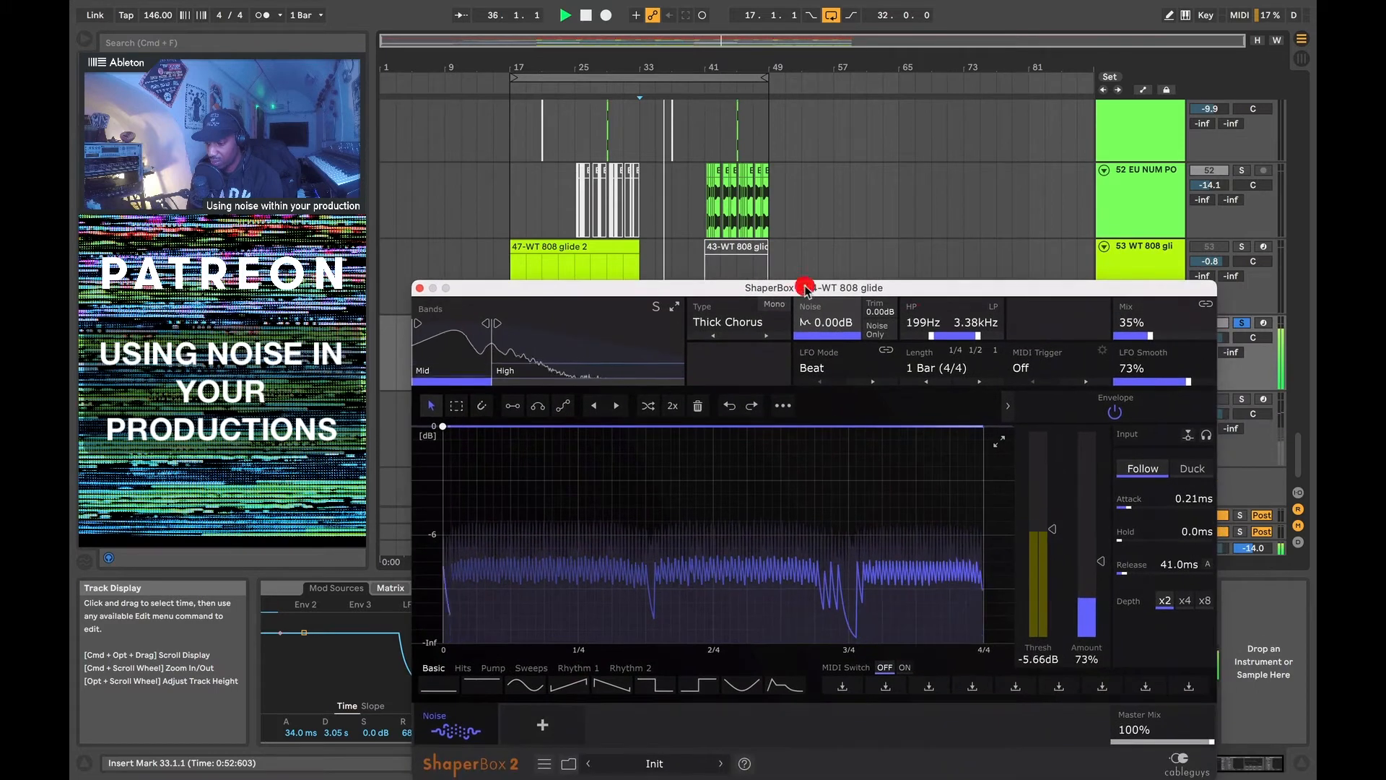
key(space)
drag(948, 290, 942, 63)
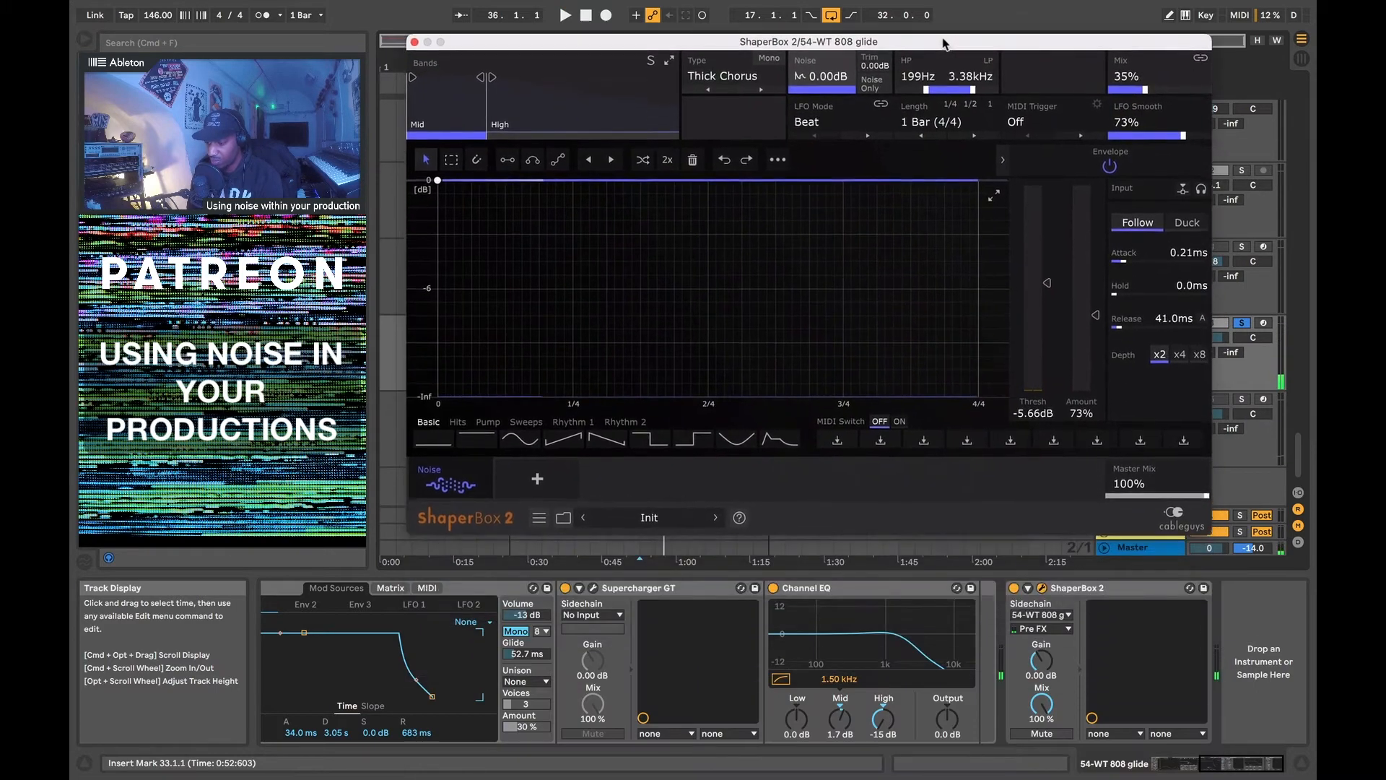
Play the soloed 808 with ShaperBox 2 bypassed, then stop playback and reactivate the plug-in
click(1015, 588)
key(space)
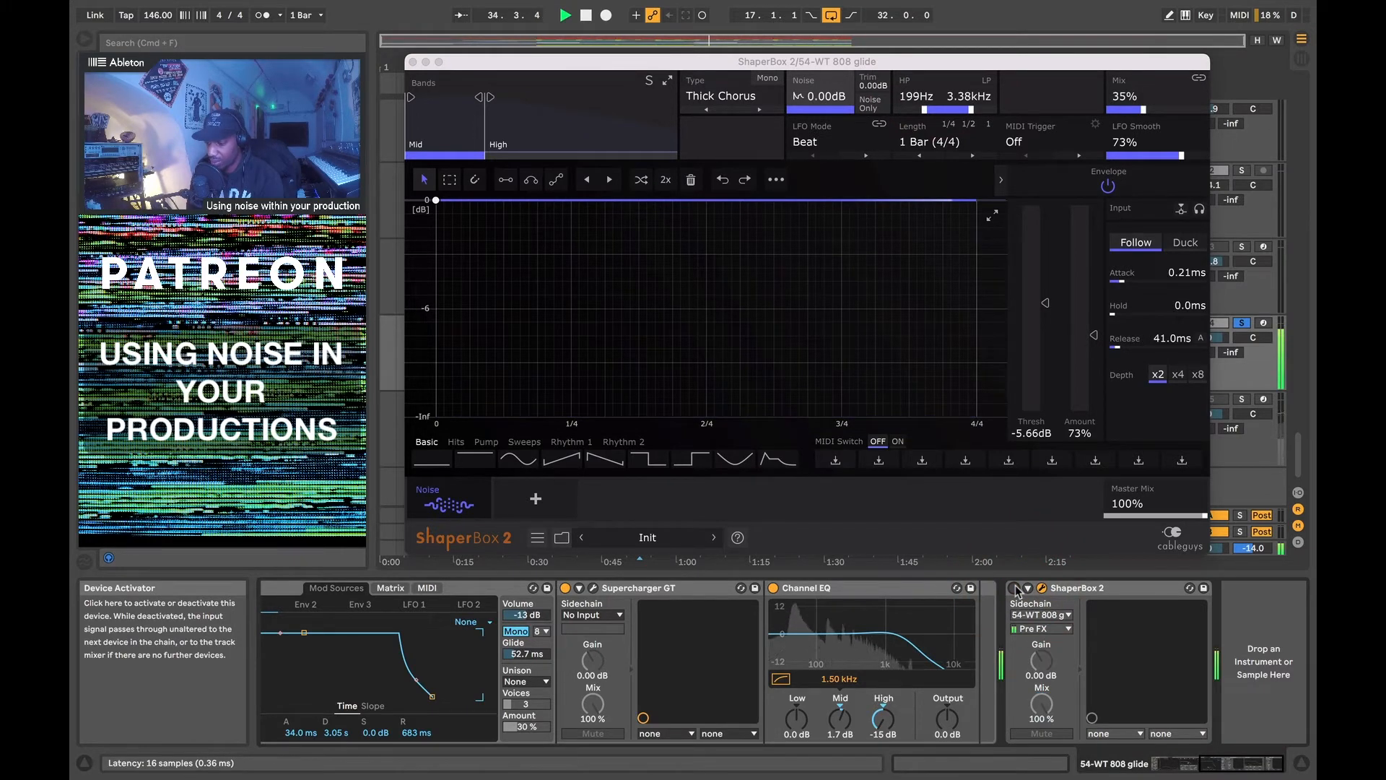
key(space)
click(1015, 588)
mouse_move(788, 65)
mouse_down()
mouse_move(784, 425)
mouse_move(847, 424)
mouse_move(837, 76)
mouse_up()
Unsolo the 808 and play the full mix from bar 33, comparing it with ShaperBox 2 bypassed and active
click(1241, 324)
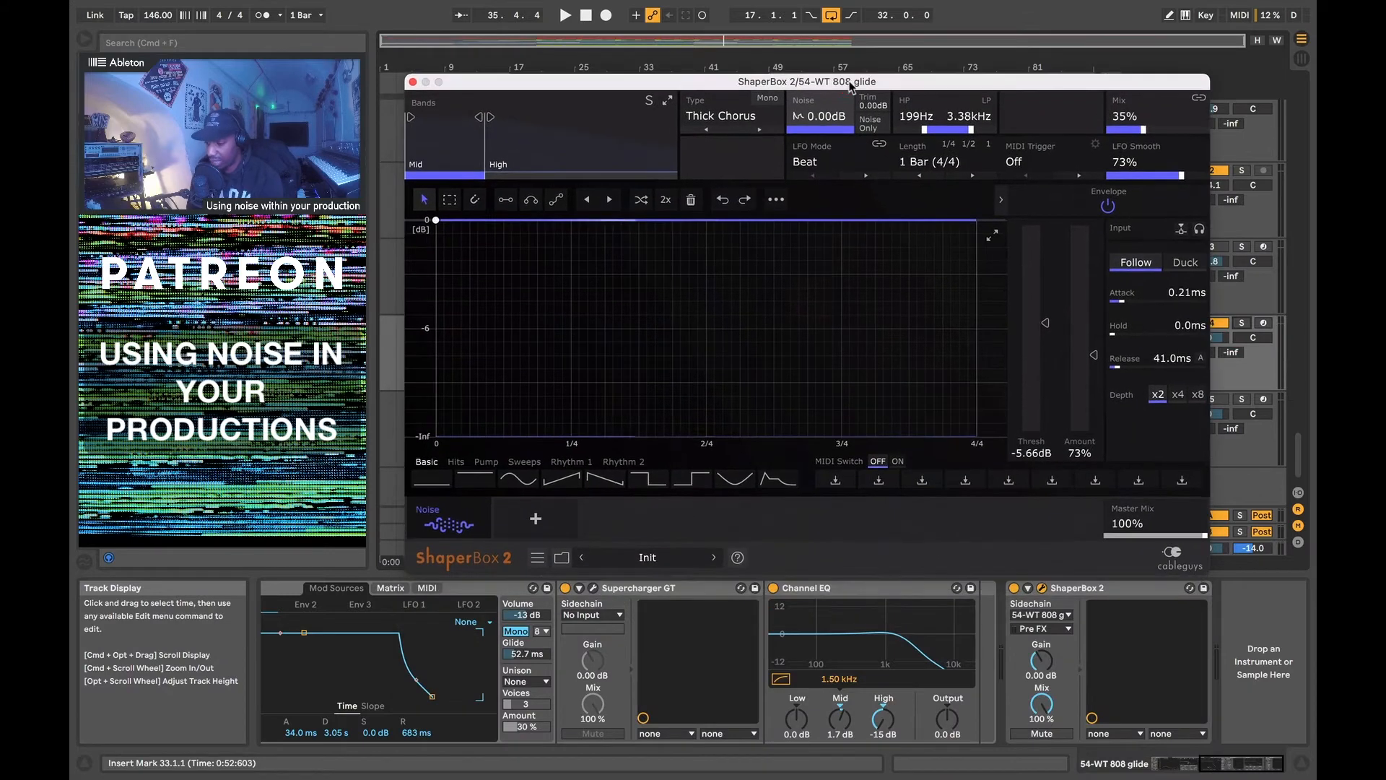
key(space)
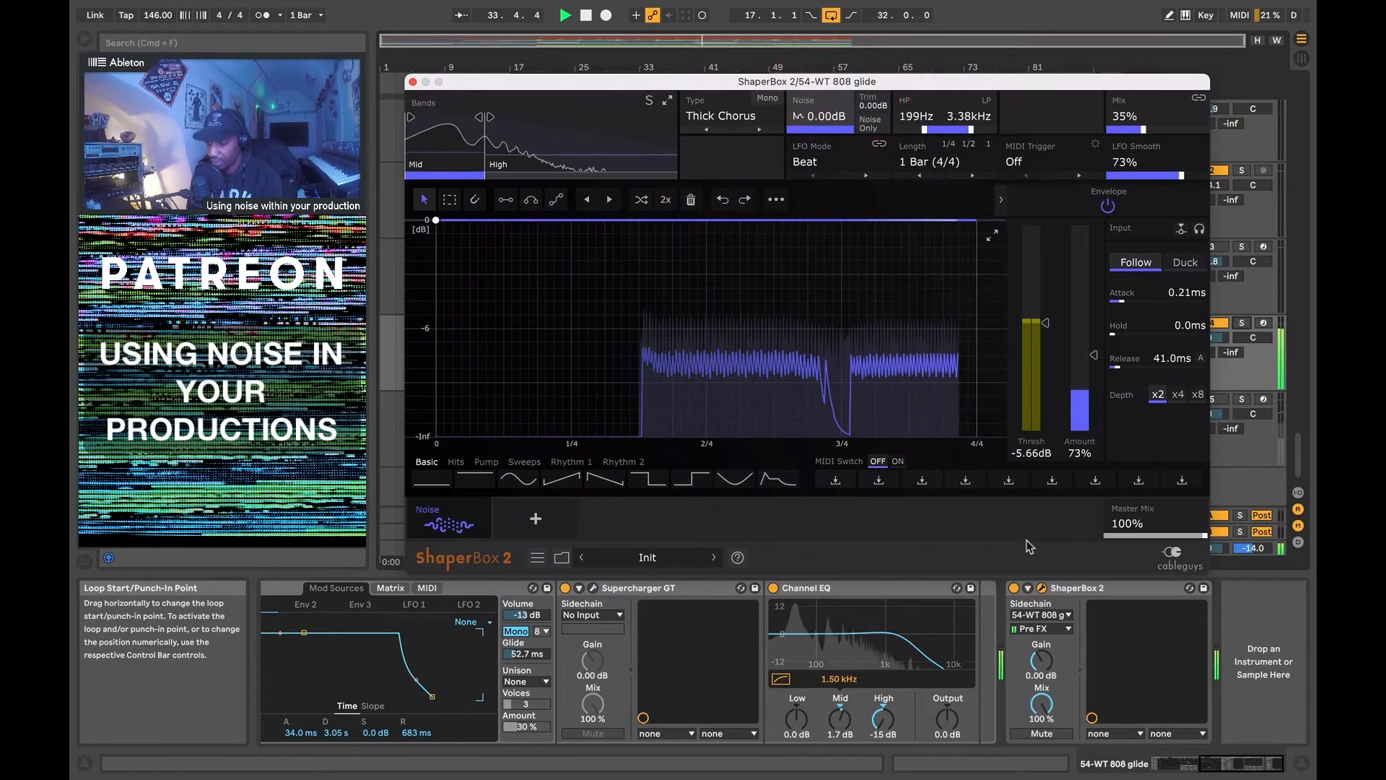
click(795, 63)
key(space)
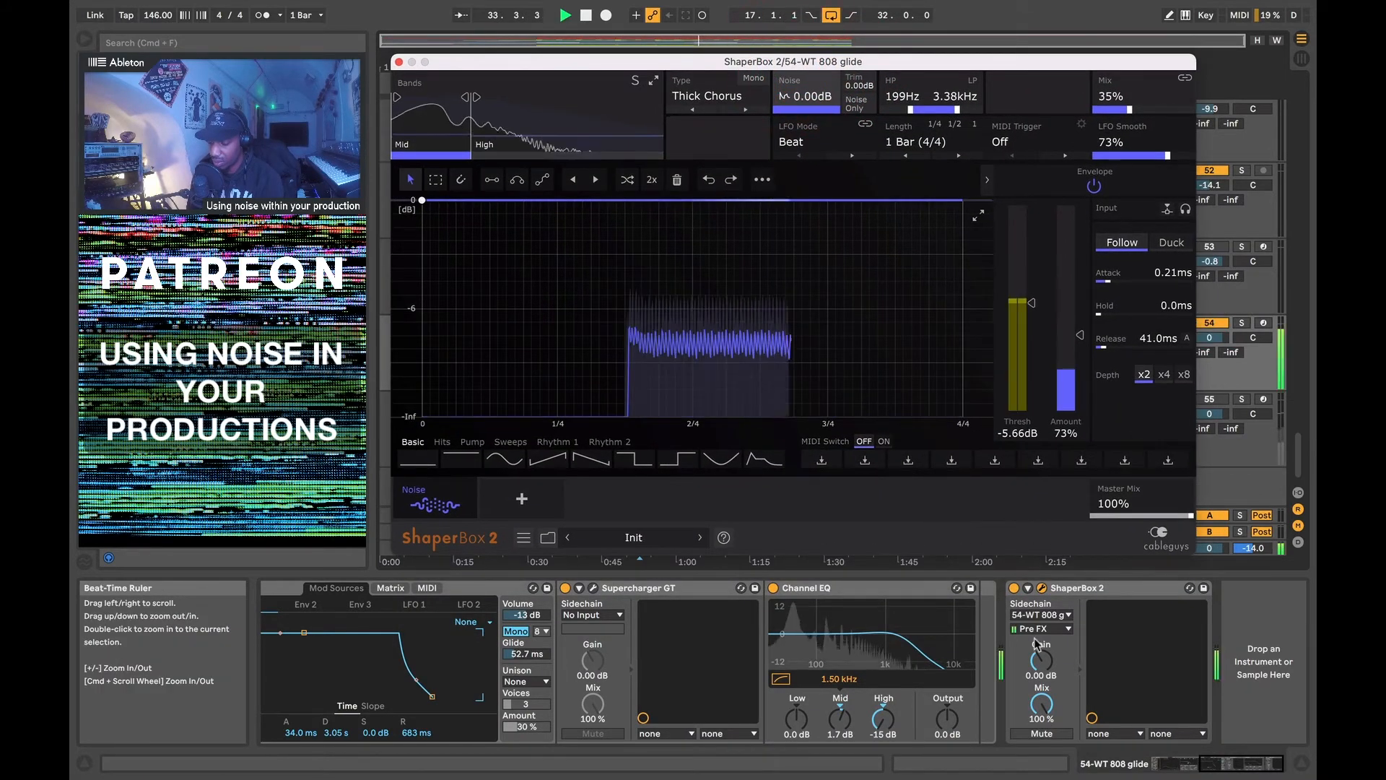
click(1015, 589)
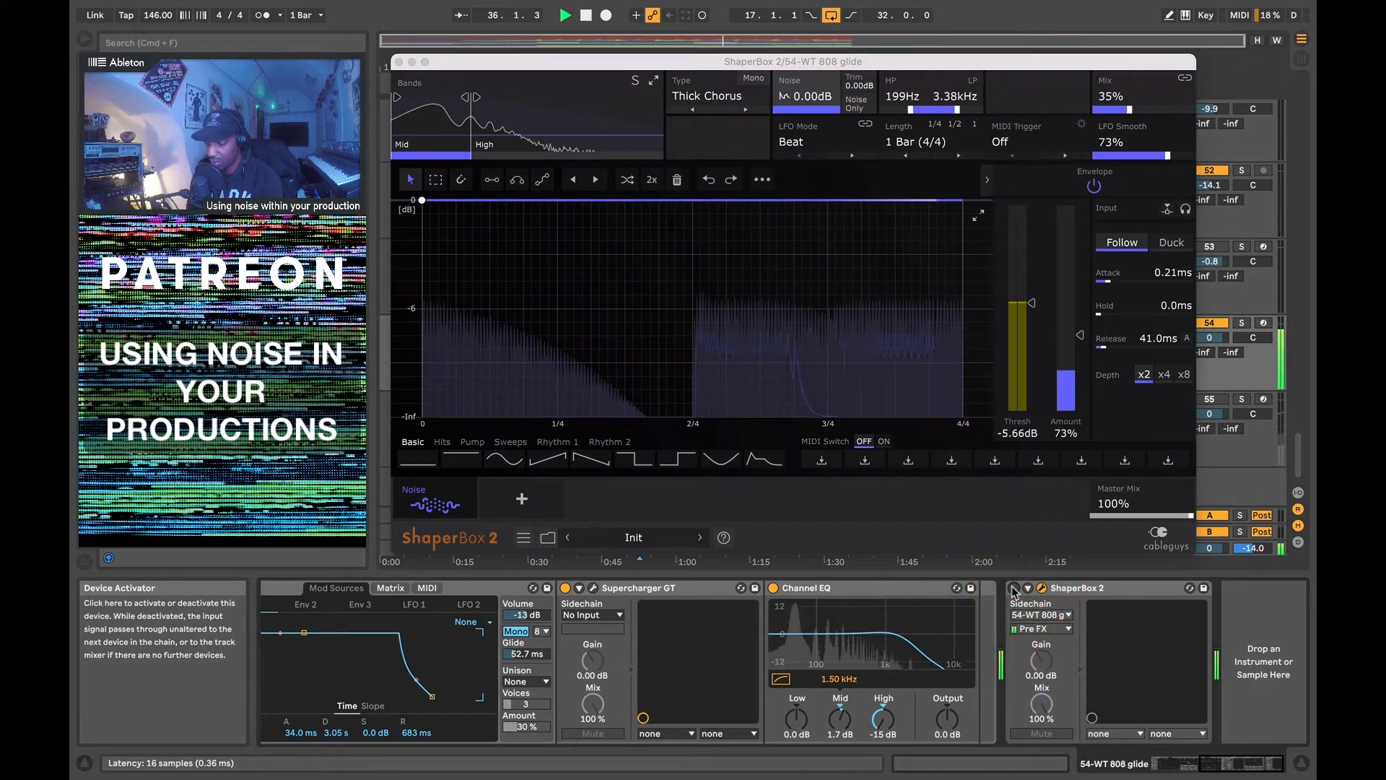
click(1015, 590)
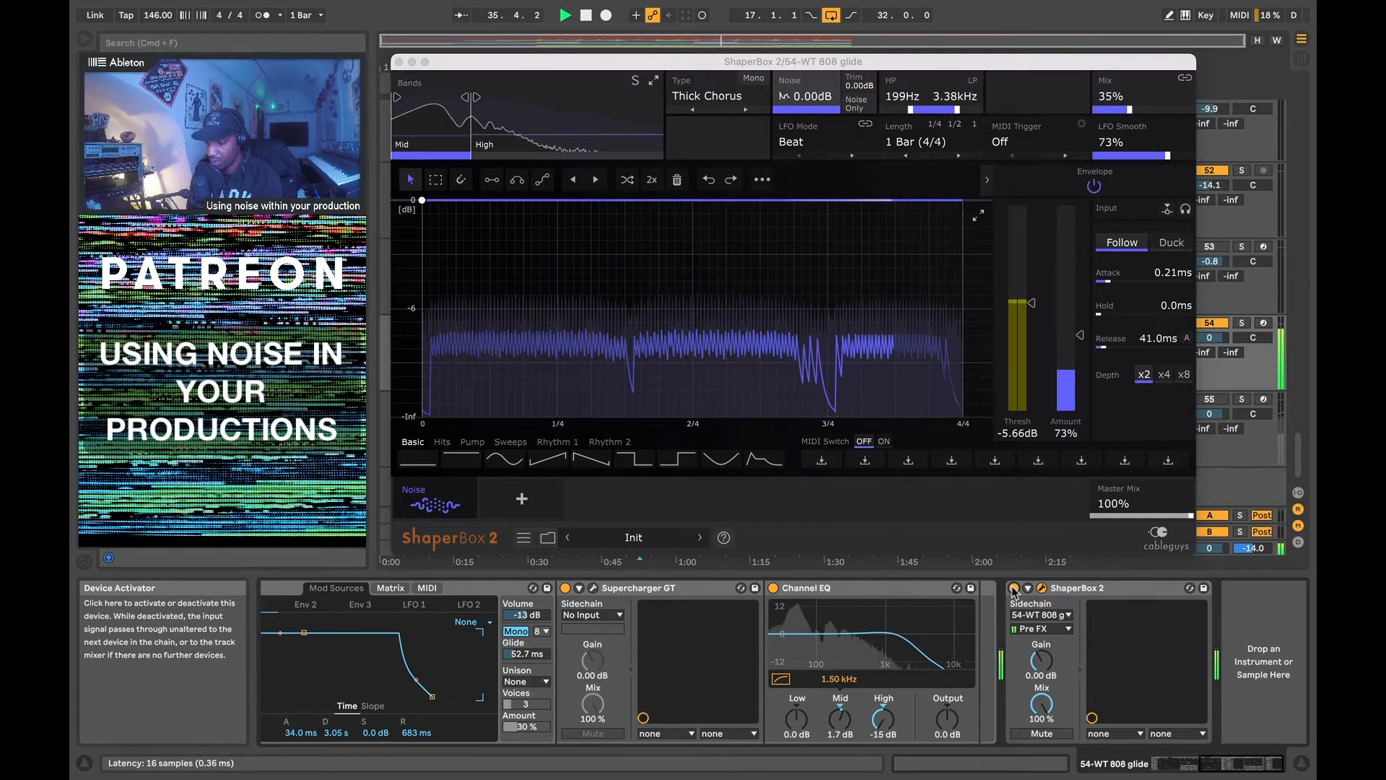
click(1015, 589)
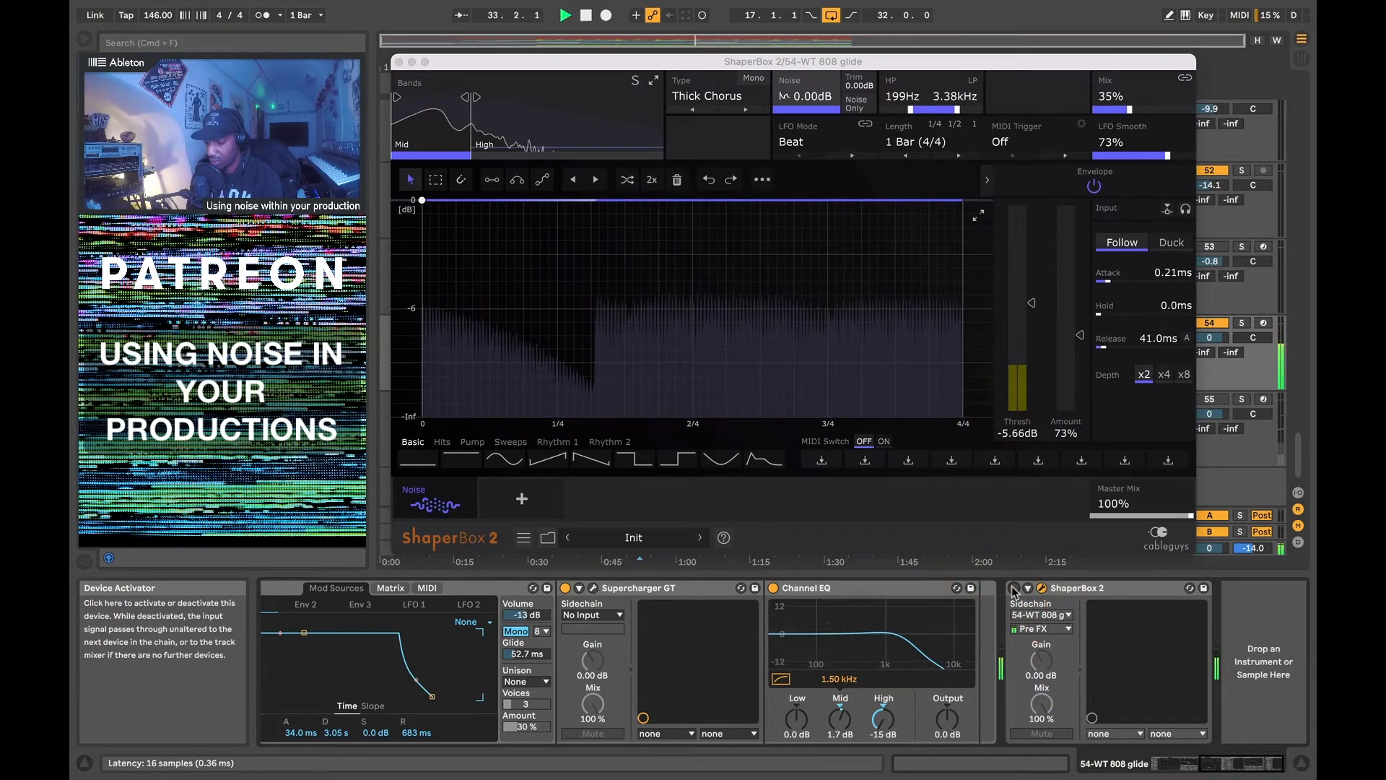
click(1014, 589)
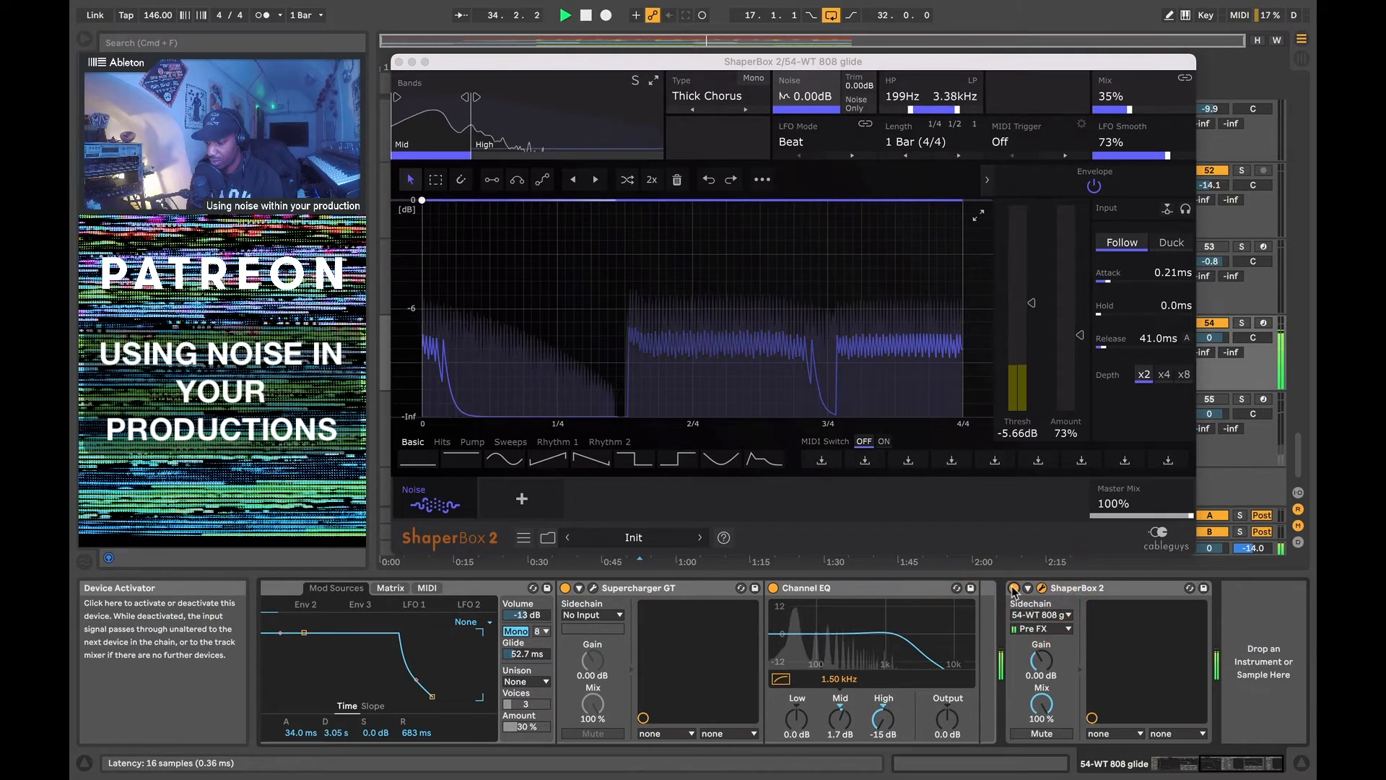
Replay the full mix from bar 33 while toggling the 808's ShaperBox 2, and stop with the plug-in bypassed
key(space)
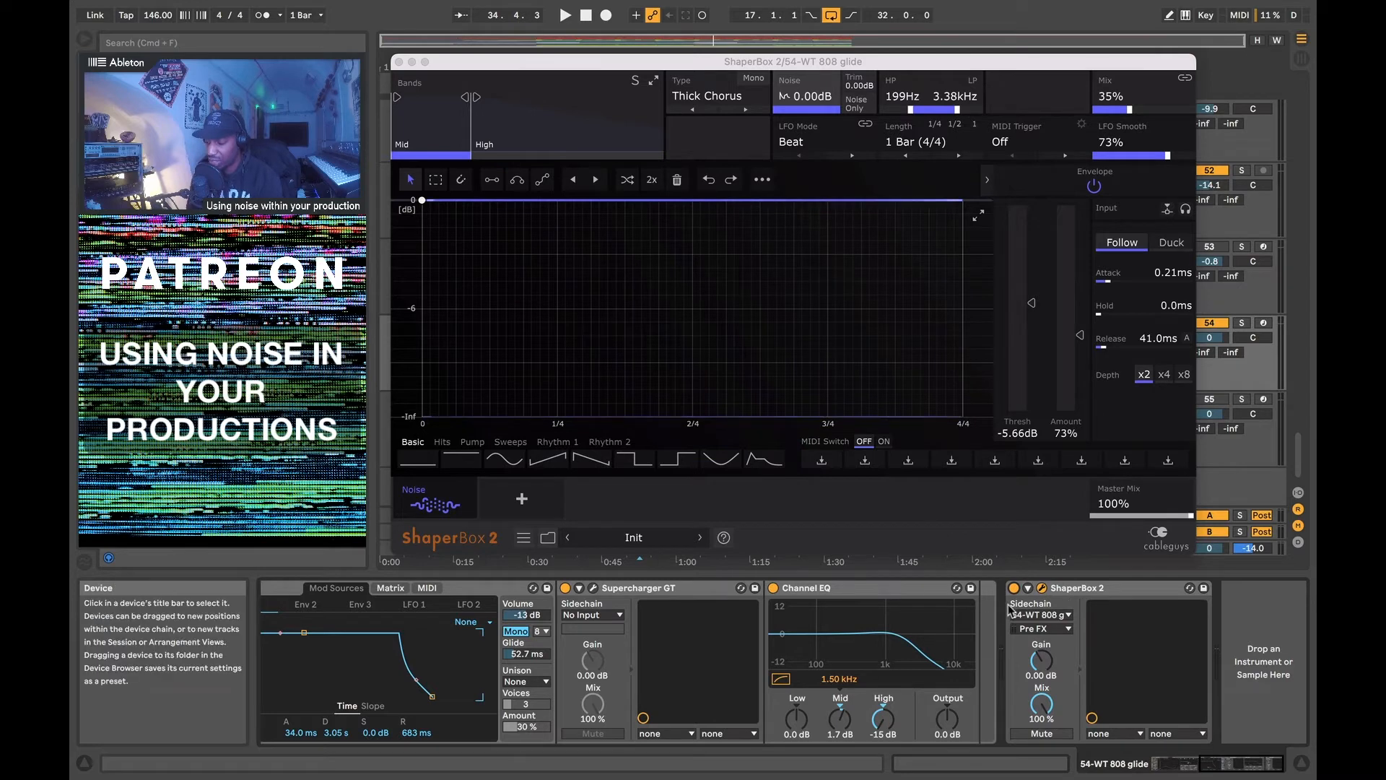
key(space)
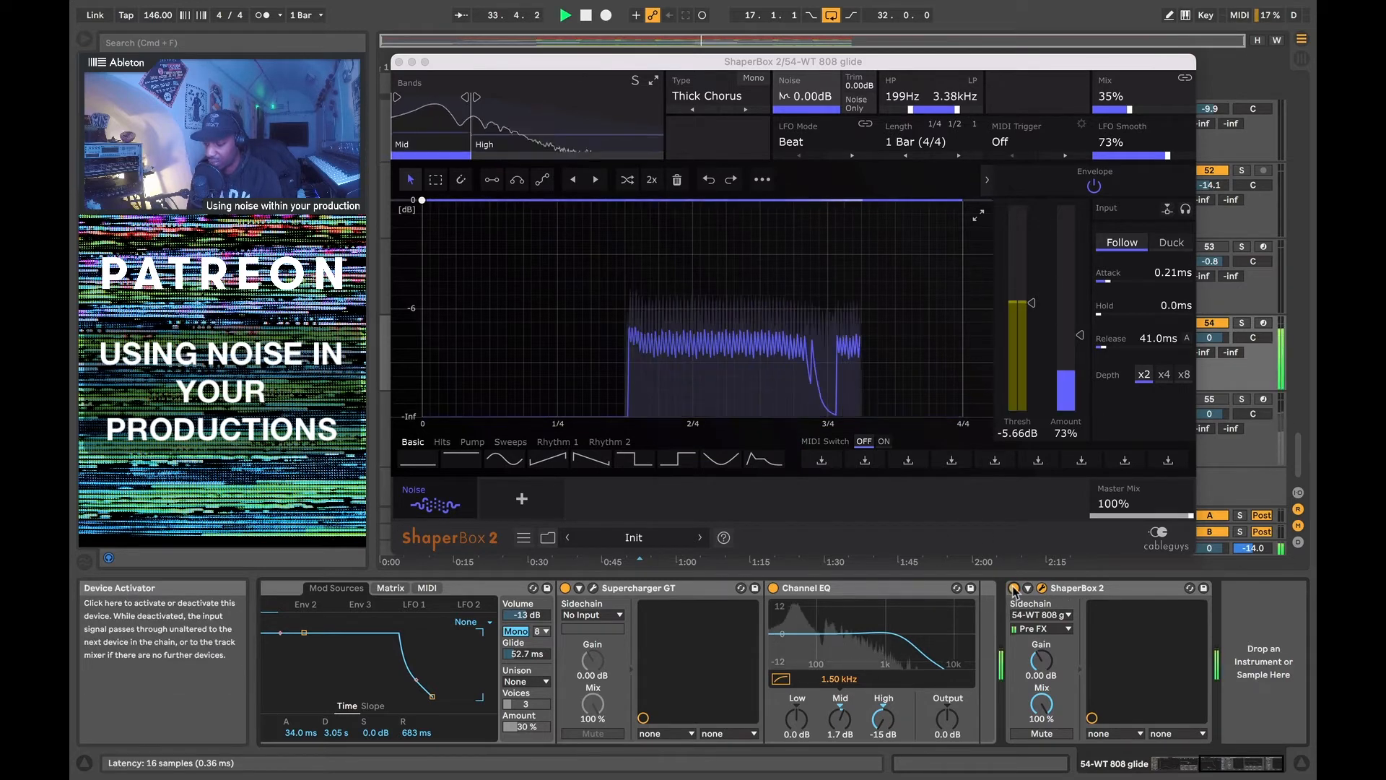
click(1014, 589)
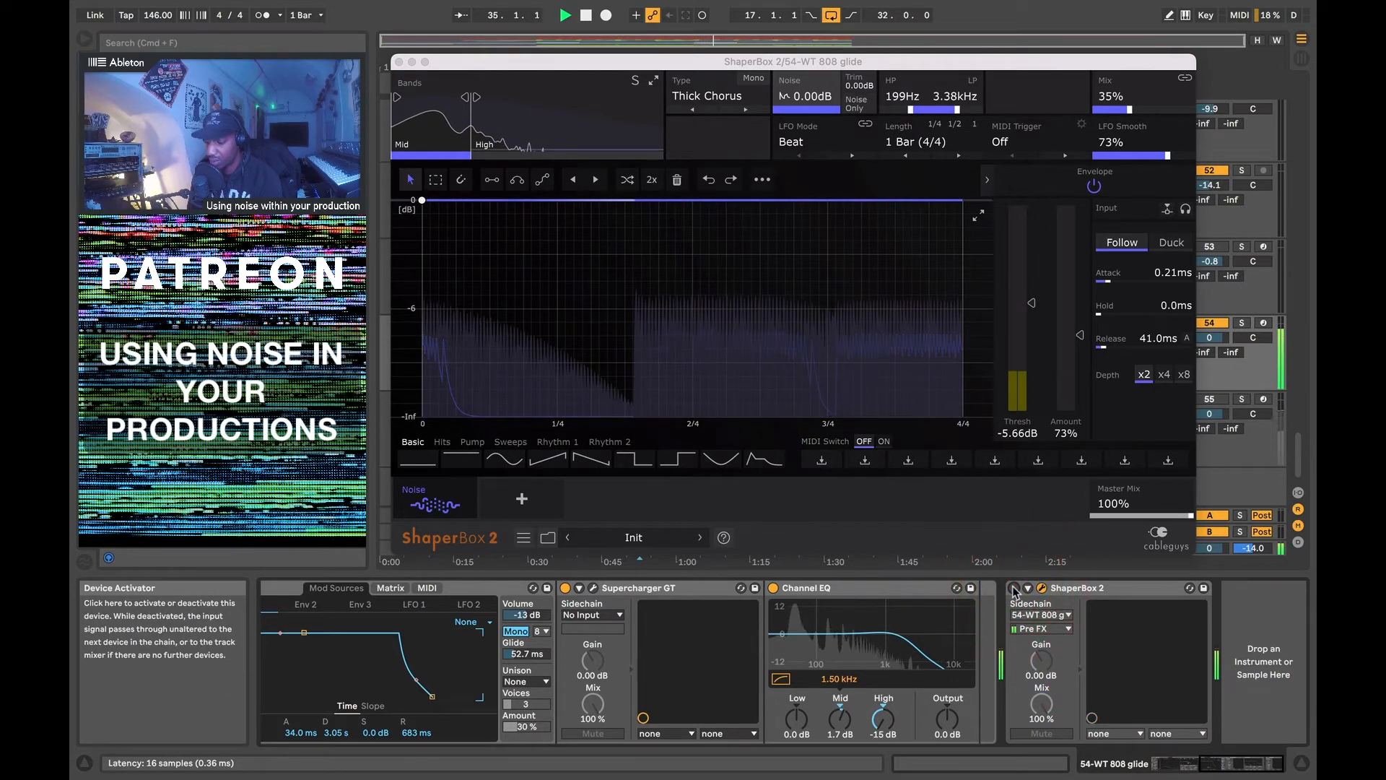
click(1014, 588)
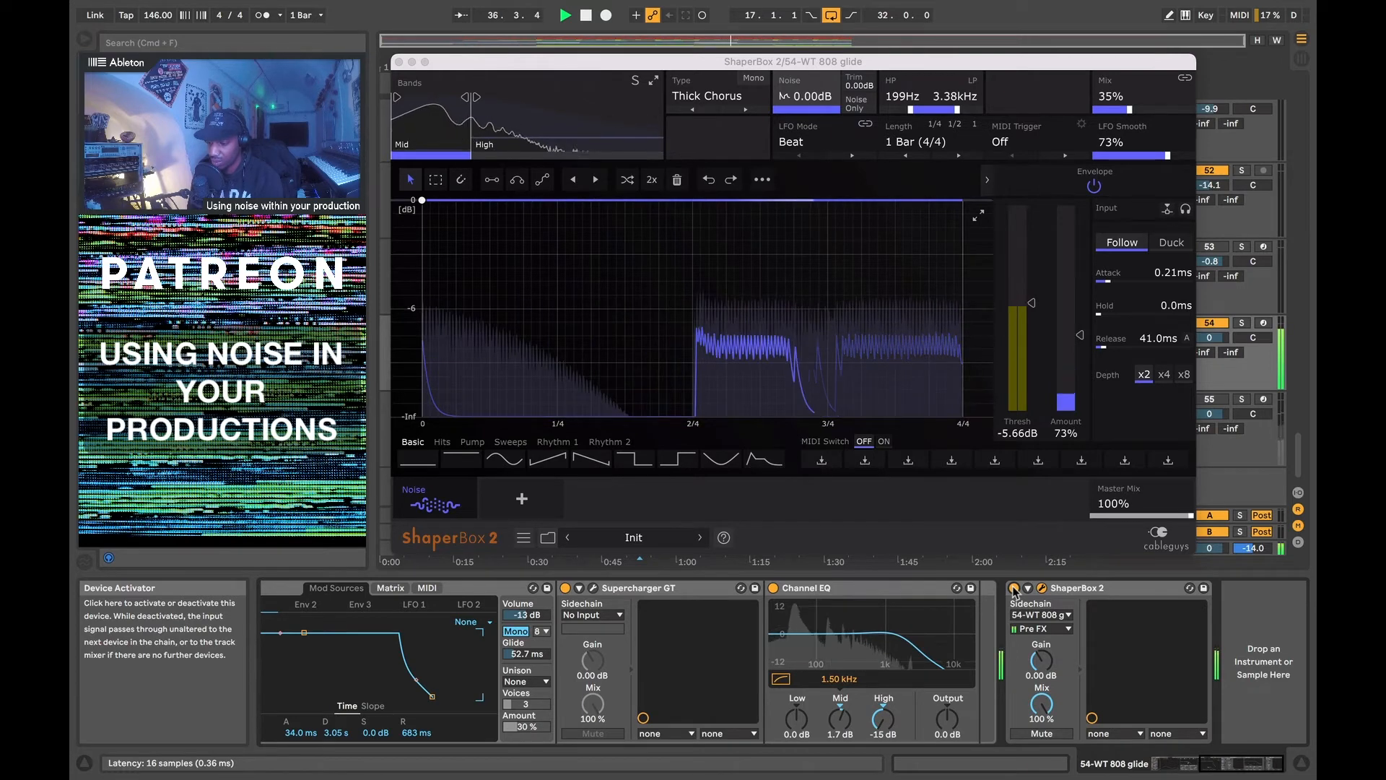
click(1014, 589)
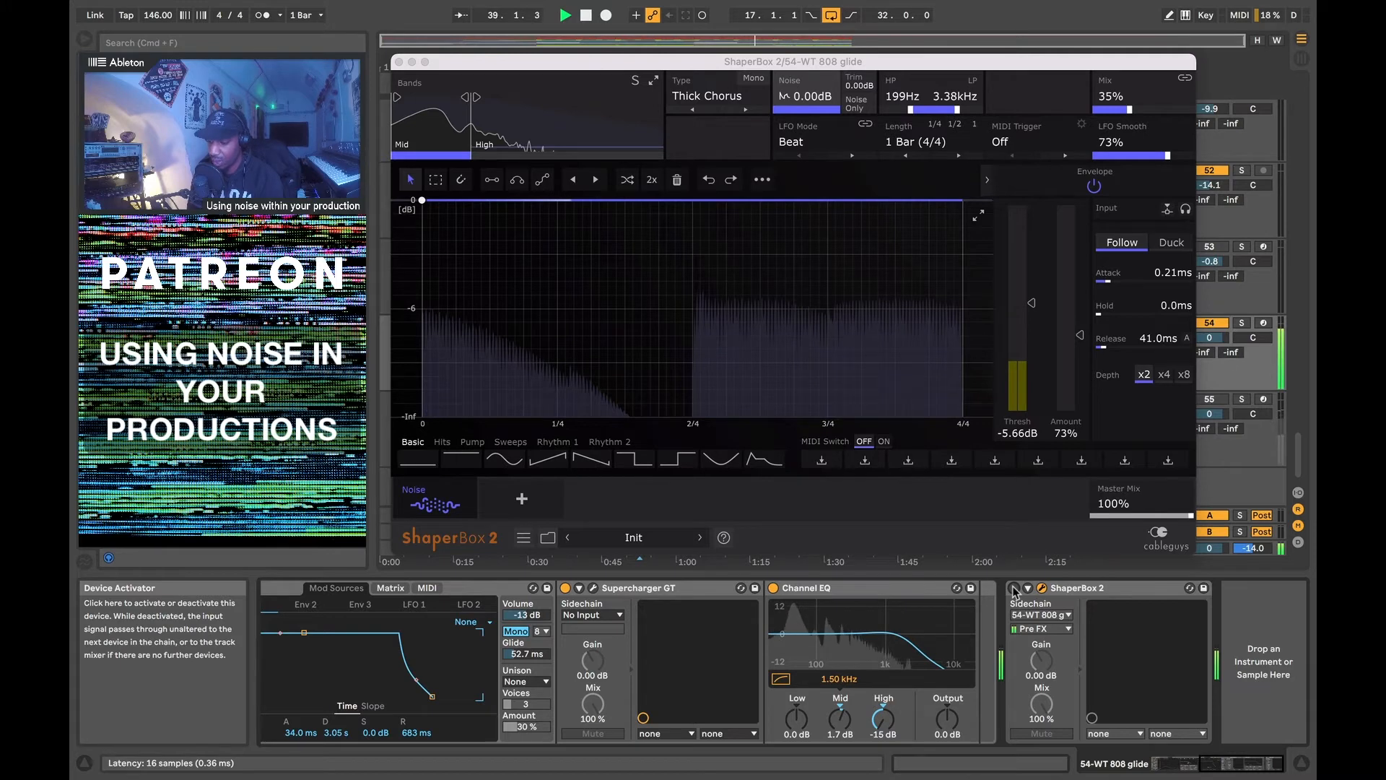
key(space)
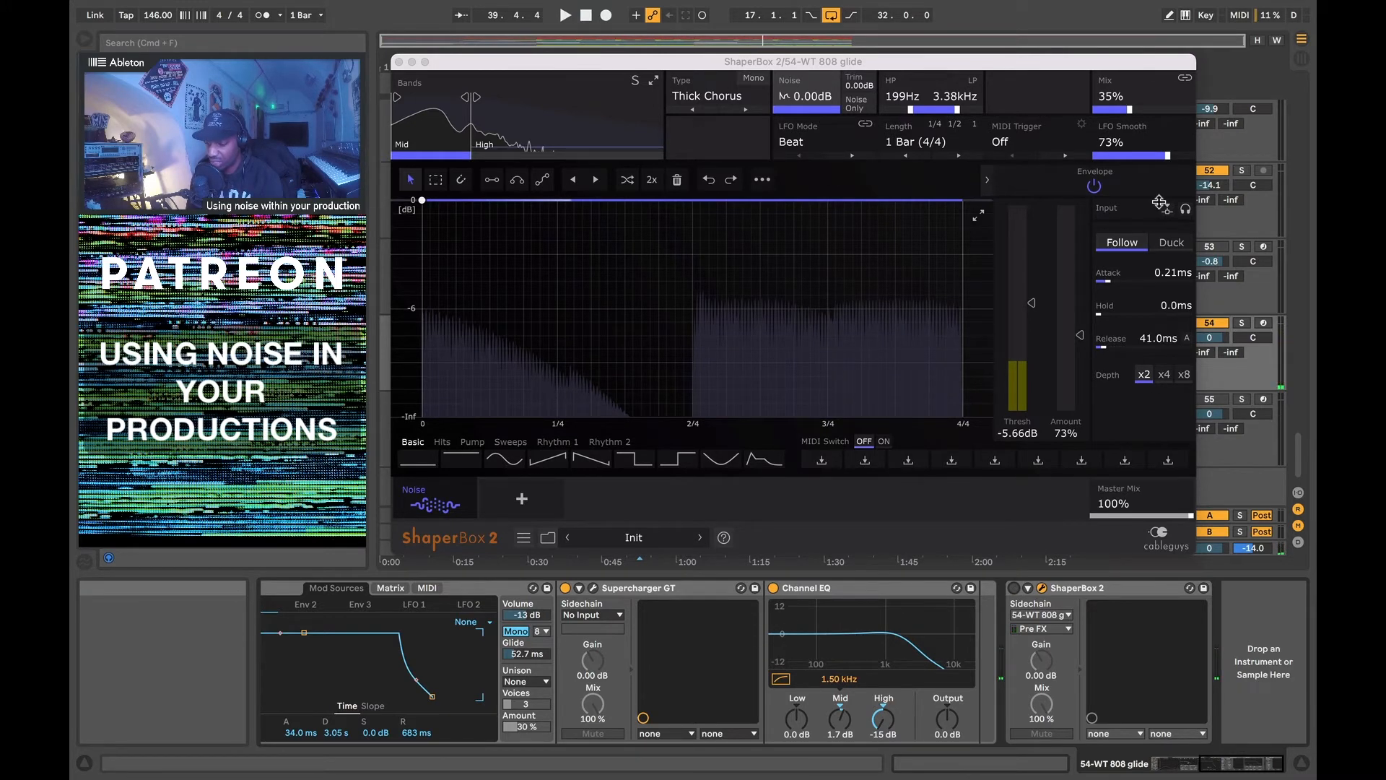
Solo the 808 again, reactivate its ShaperBox 2 during playback, and stop playback
click(1242, 323)
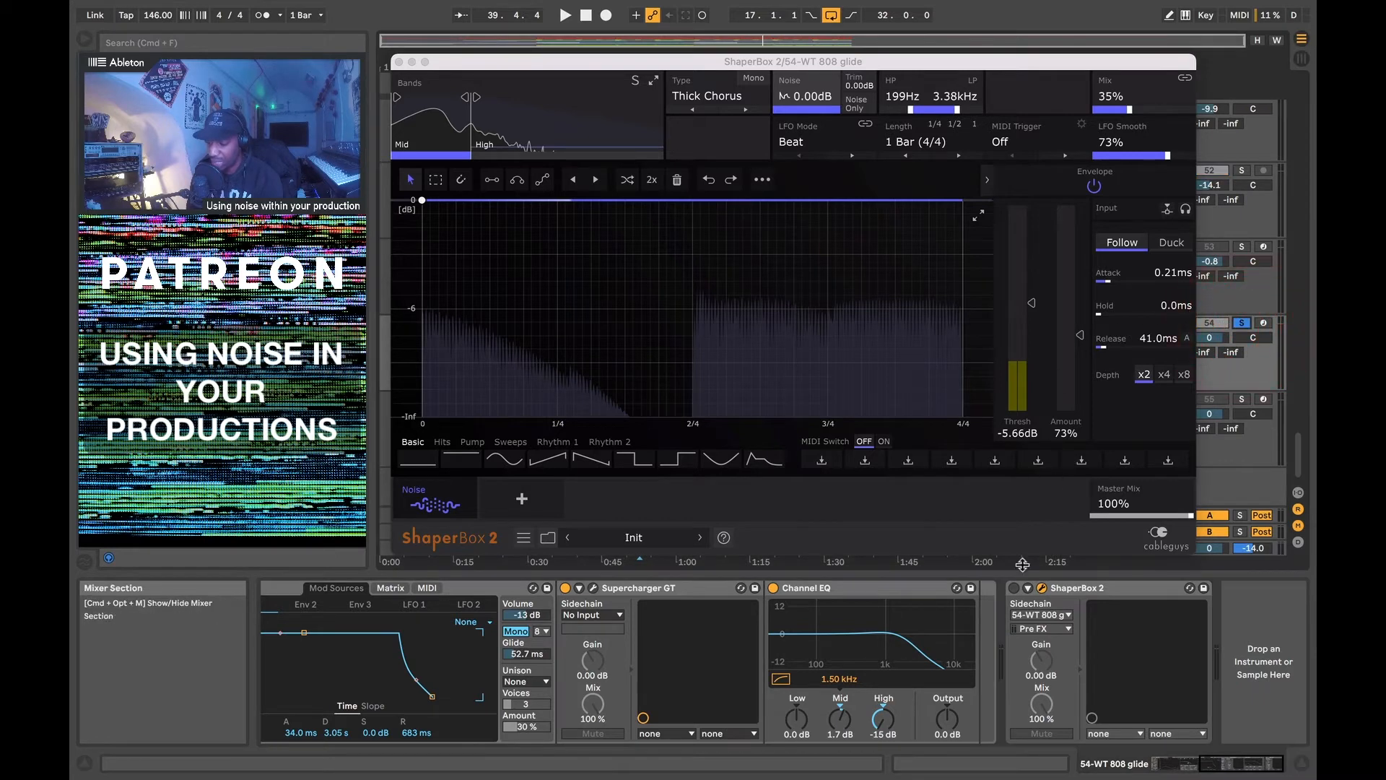
key(space)
click(1014, 588)
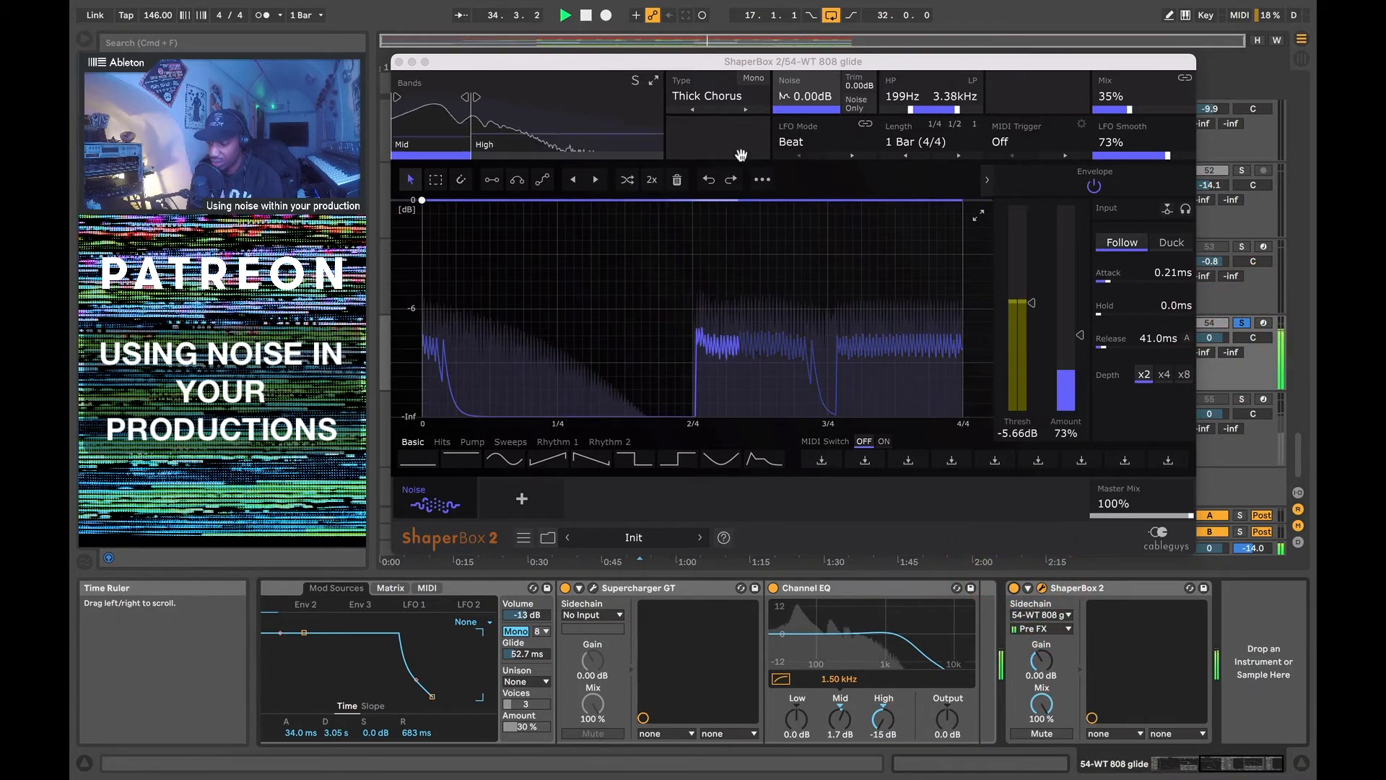
drag(765, 165, 779, 164)
key(space)
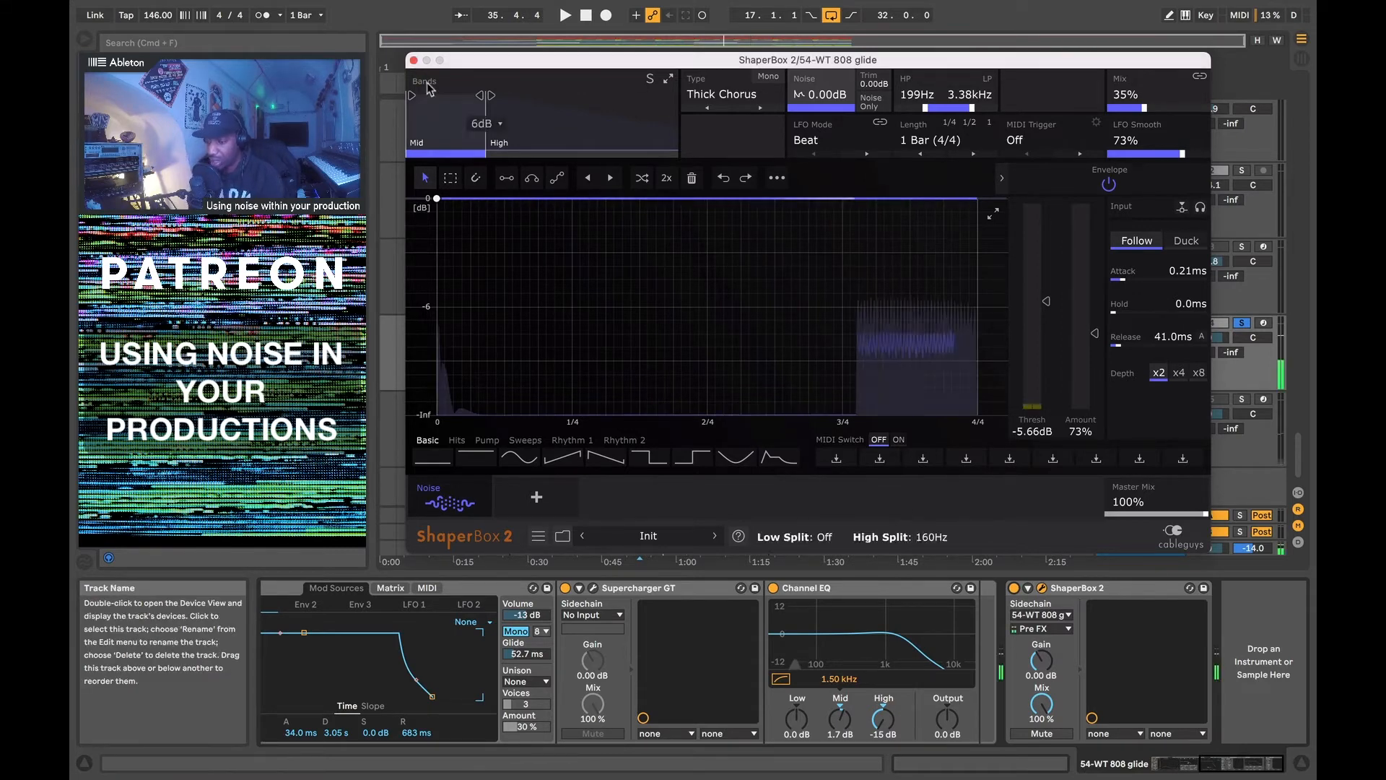
Close the ShaperBox 2 window, unsolo the 808 and select the 33 Wavetable track
click(412, 60)
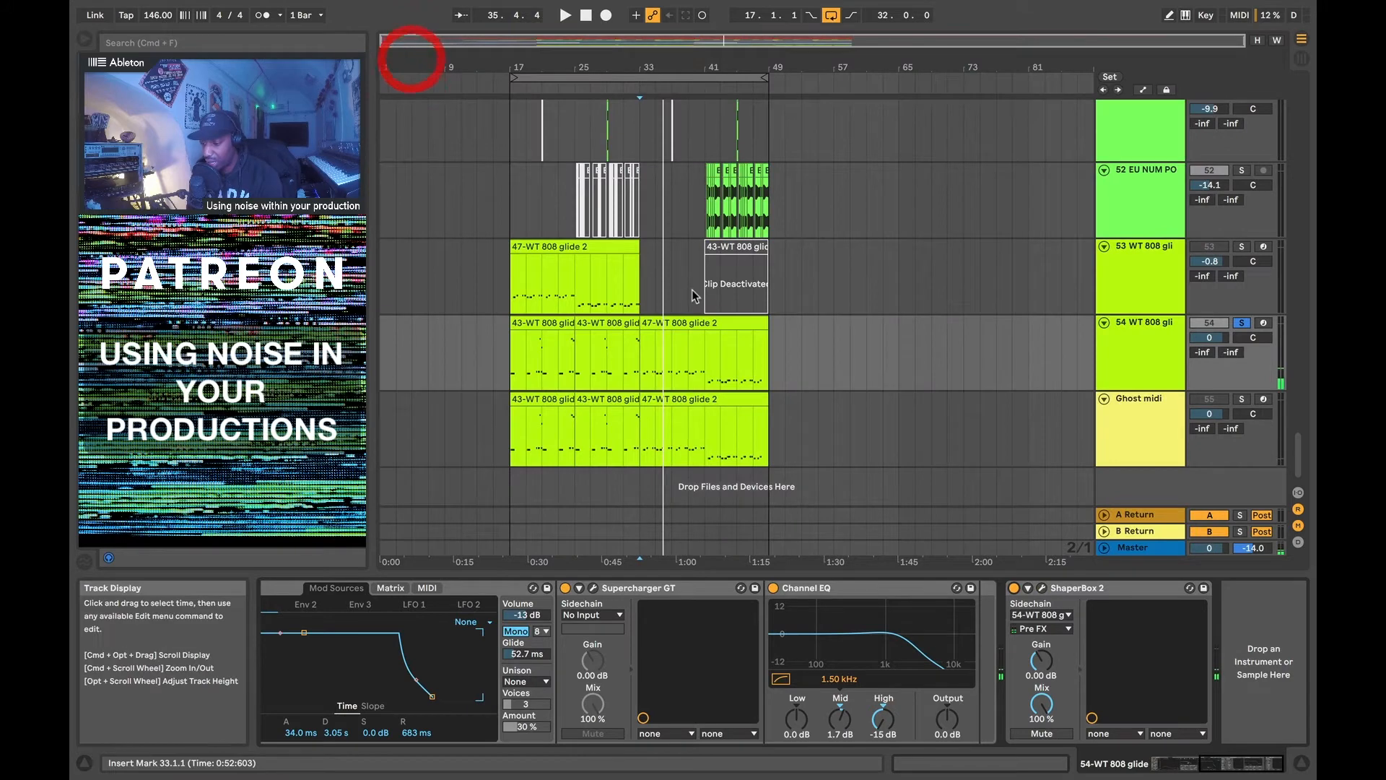
click(1242, 322)
scroll(691, 328, up, 1)
scroll(691, 329, up, 20)
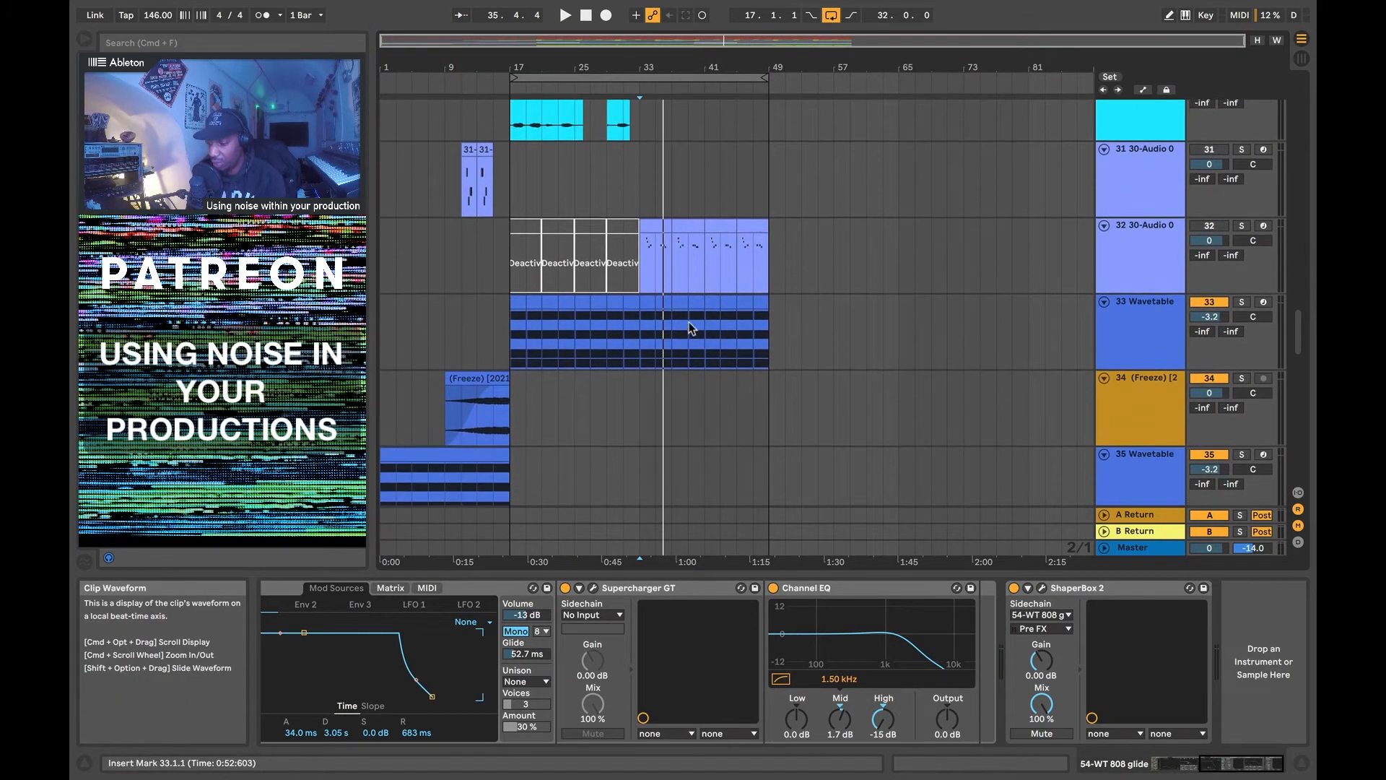
click(1156, 321)
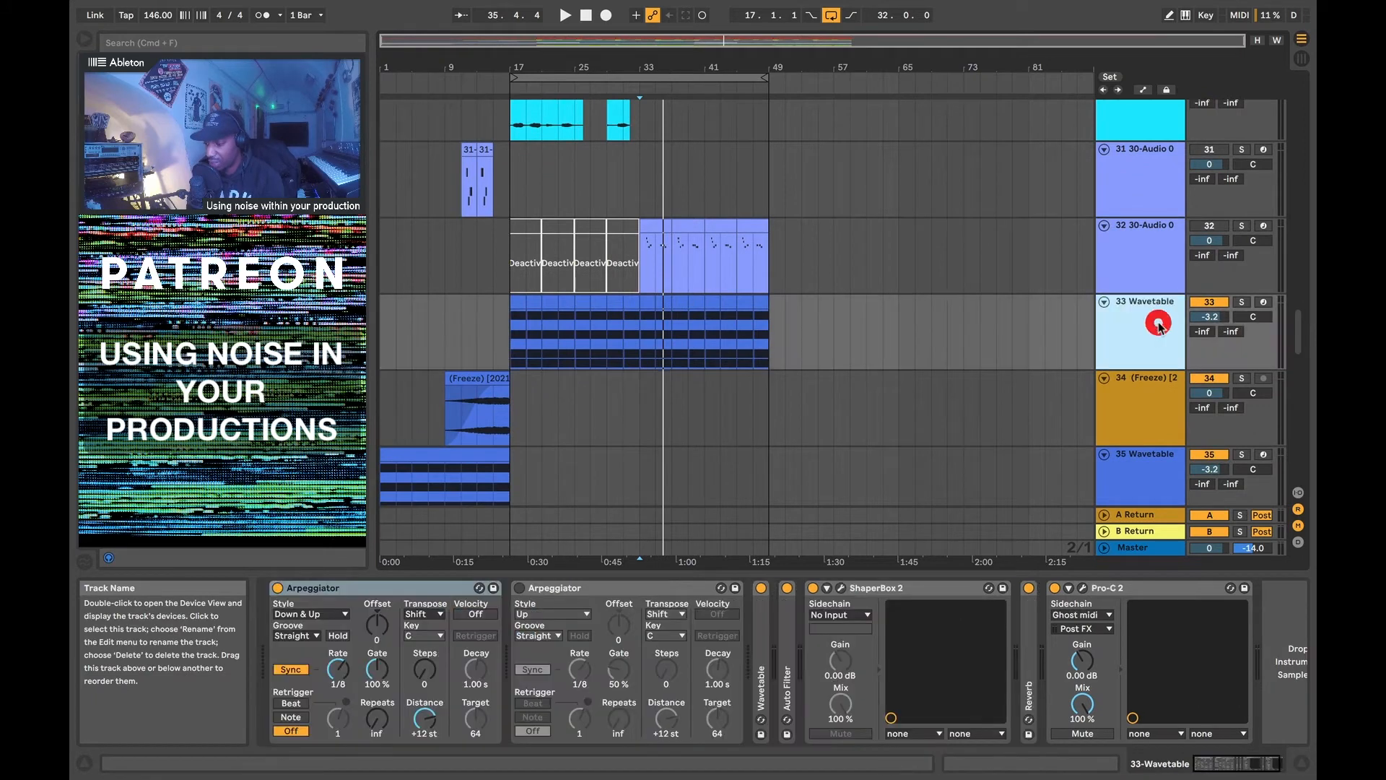
Solo the 33 Wavetable track and play it from bar 17
click(511, 322)
click(1242, 303)
key(space)
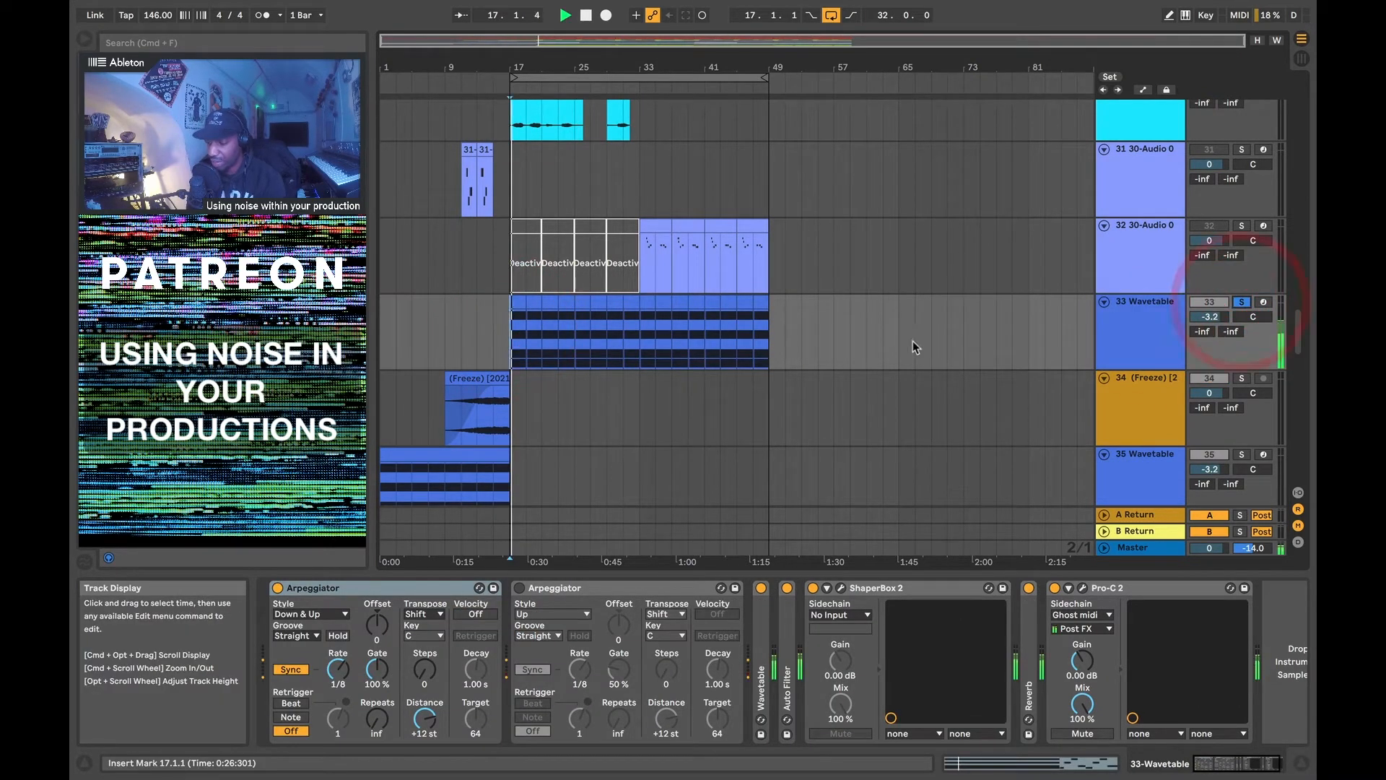
click(1116, 319)
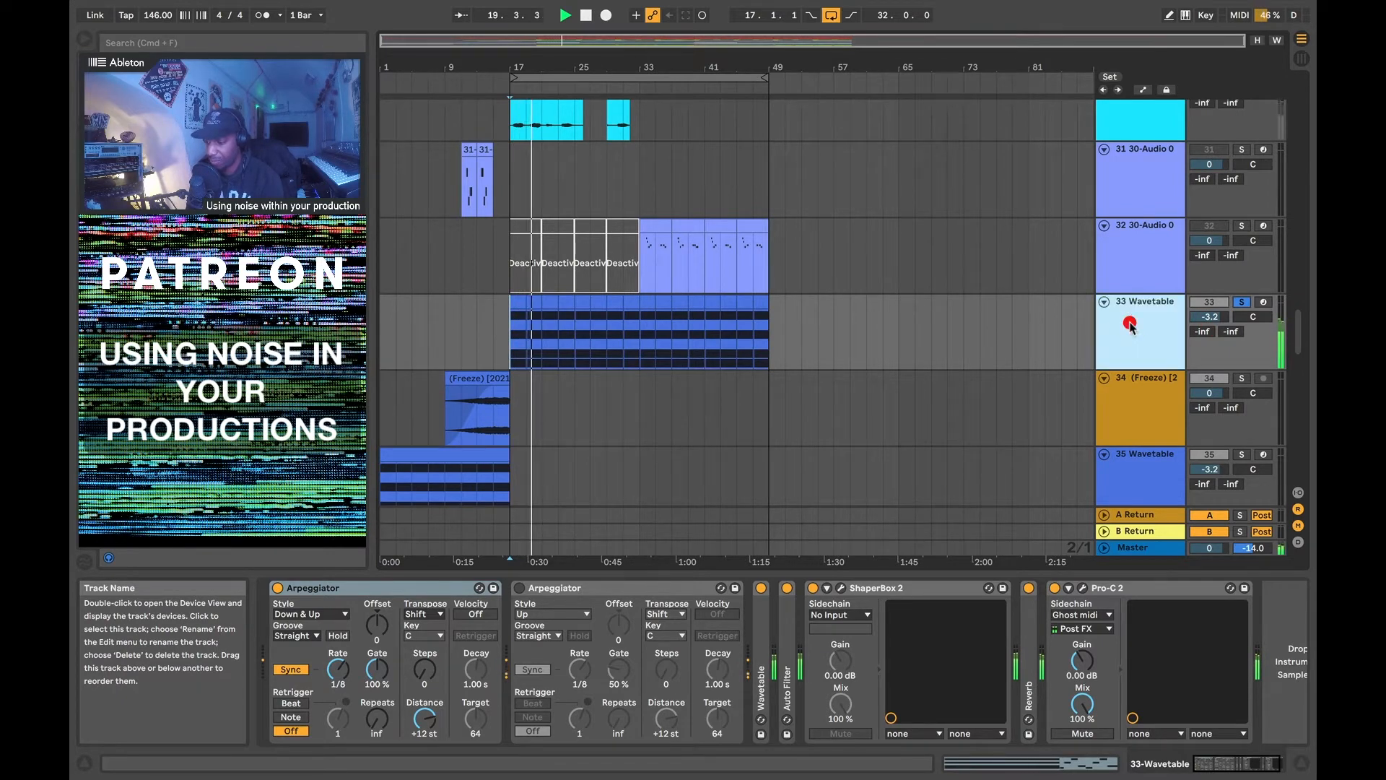
Open the 33 Wavetable track's ShaperBox 2 window, reposition it to show the whole noise curve, and stop playback
click(842, 590)
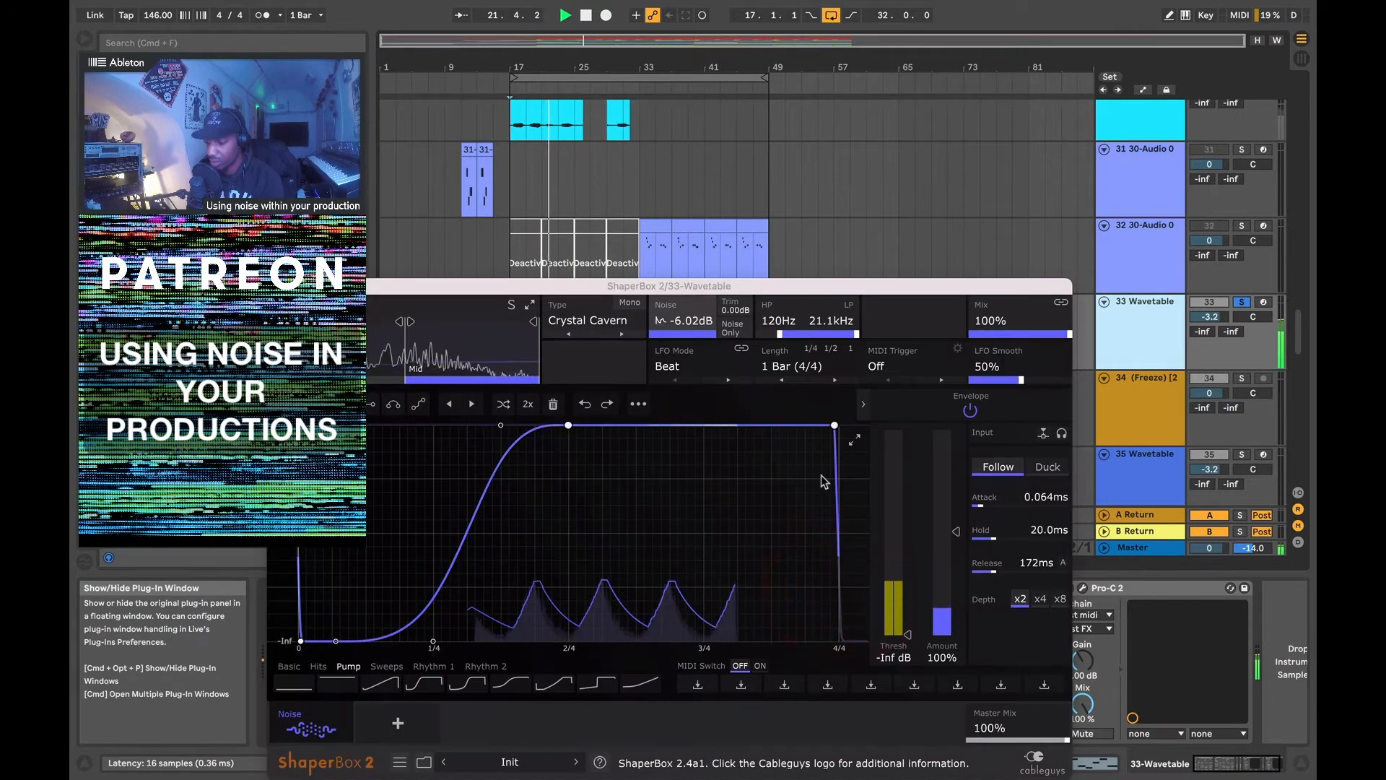
drag(821, 294, 1000, 92)
key(space)
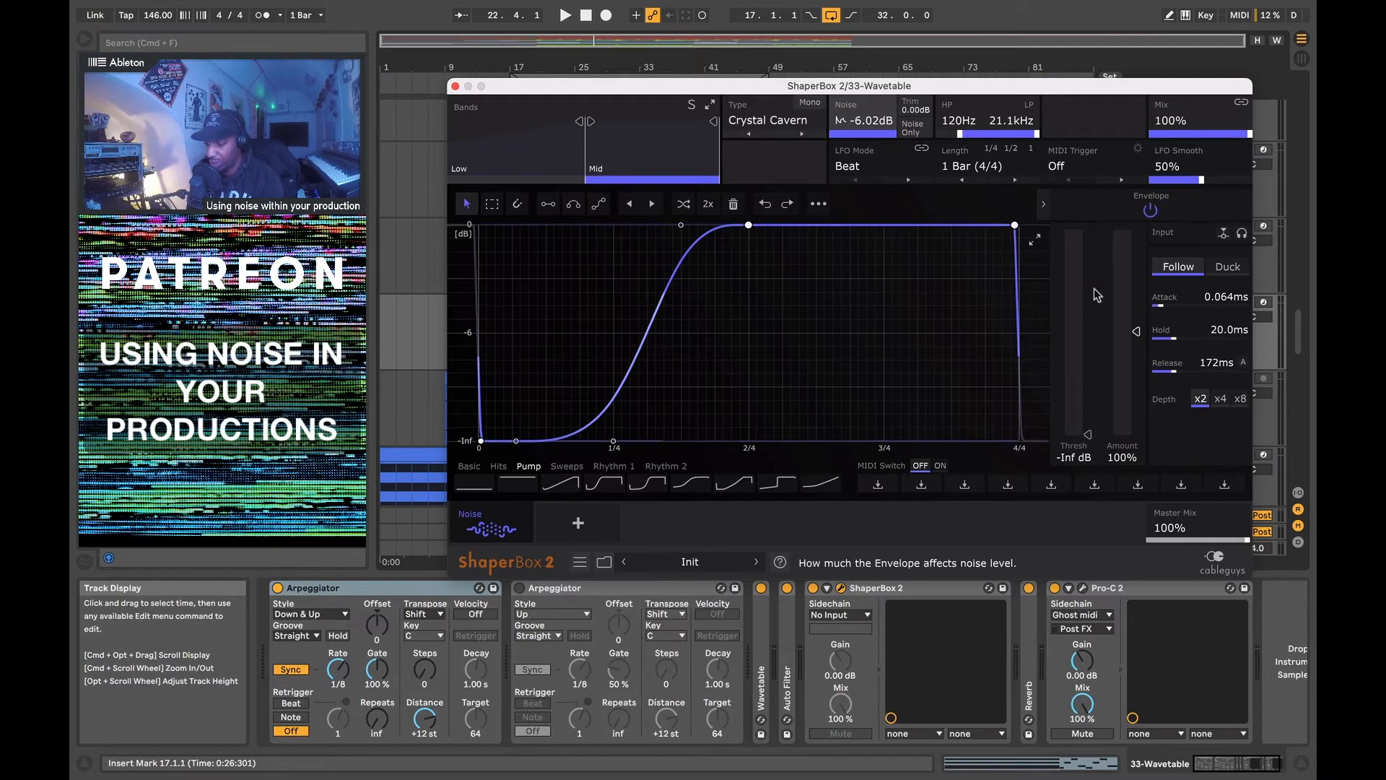
Play the Wavetable part through ShaperBox 2 once more and check where Crystal Cavern sits in the noise type list
key(space)
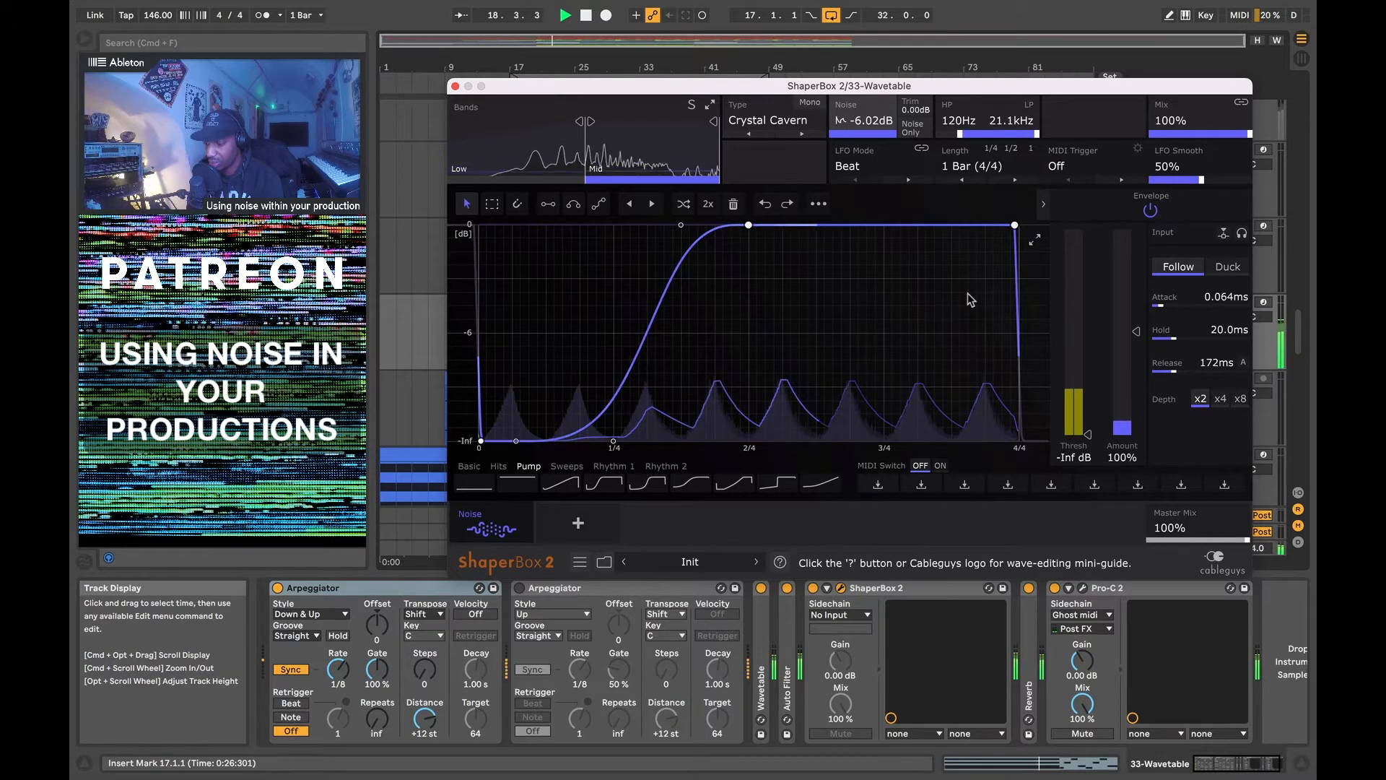
key(space)
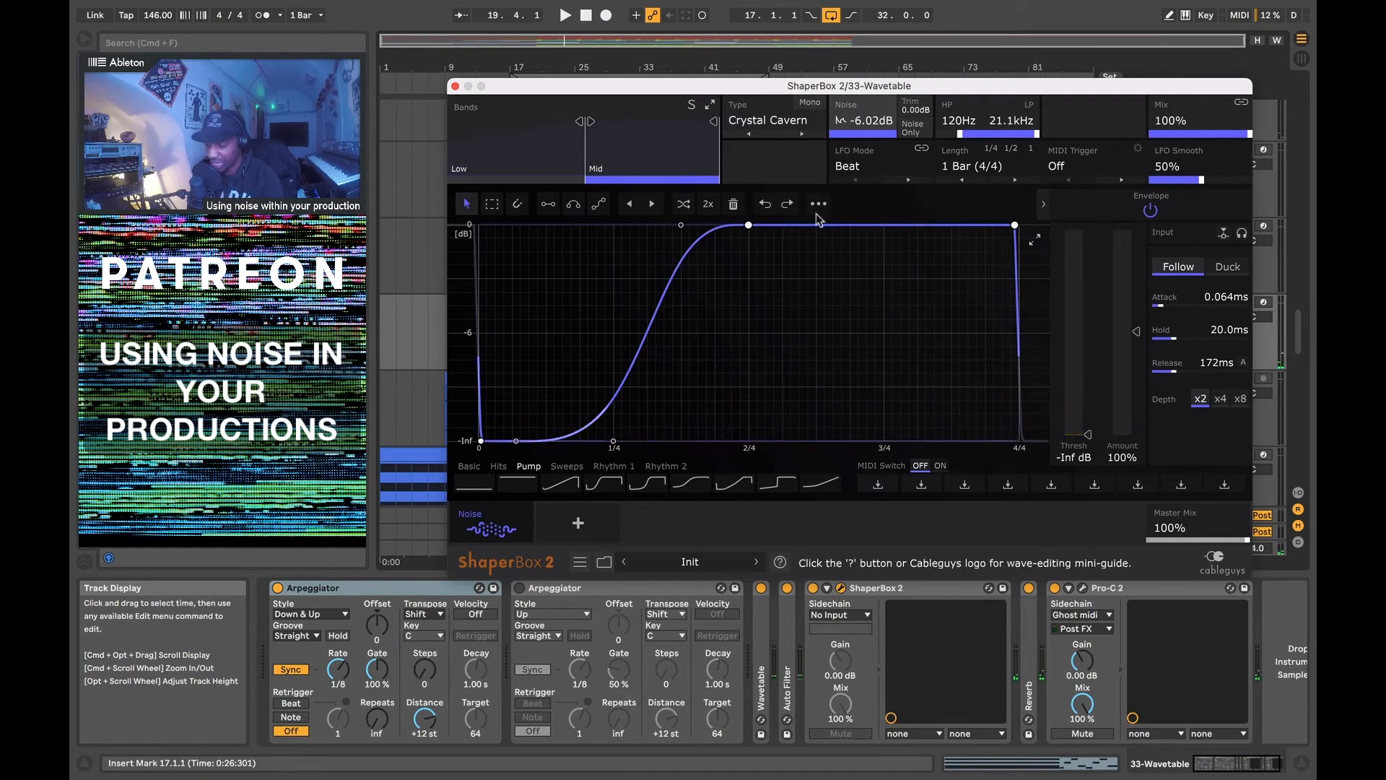
click(759, 120)
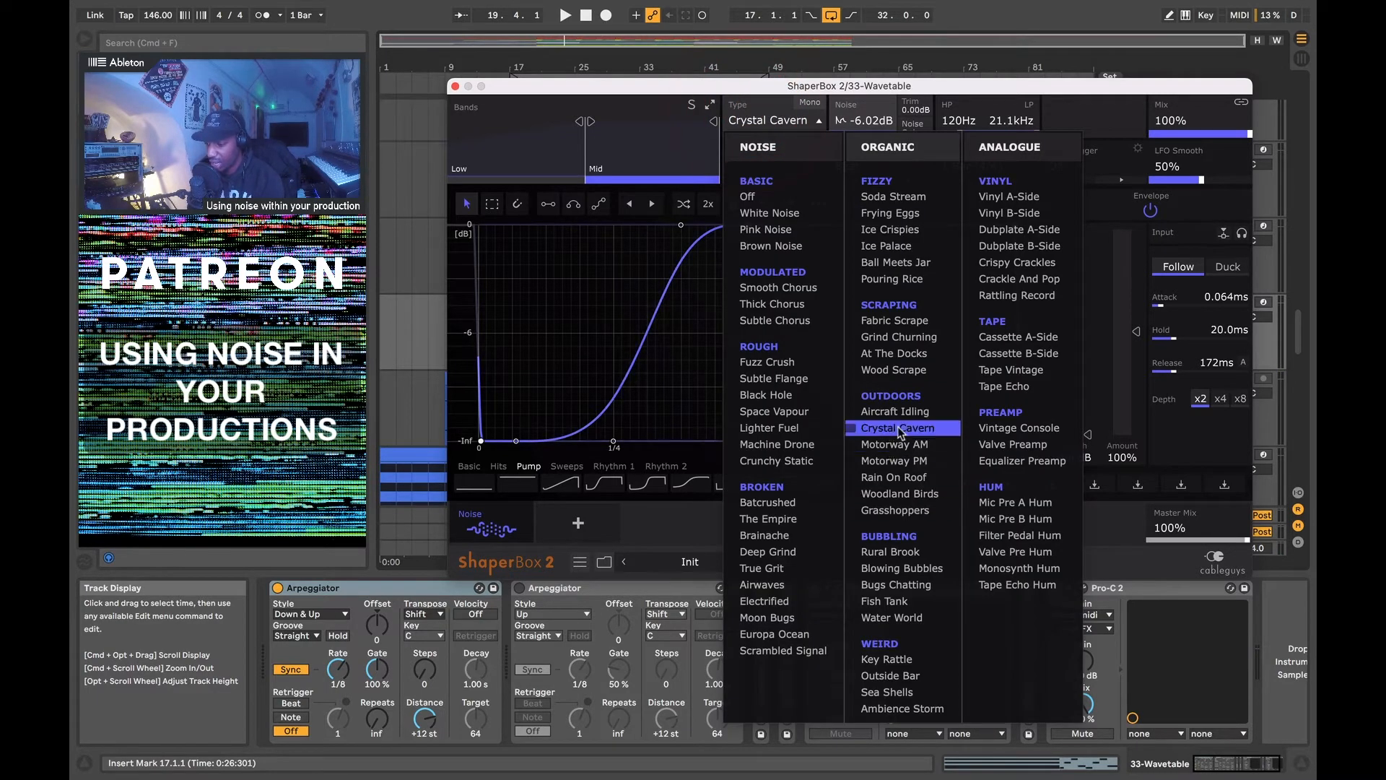
click(771, 119)
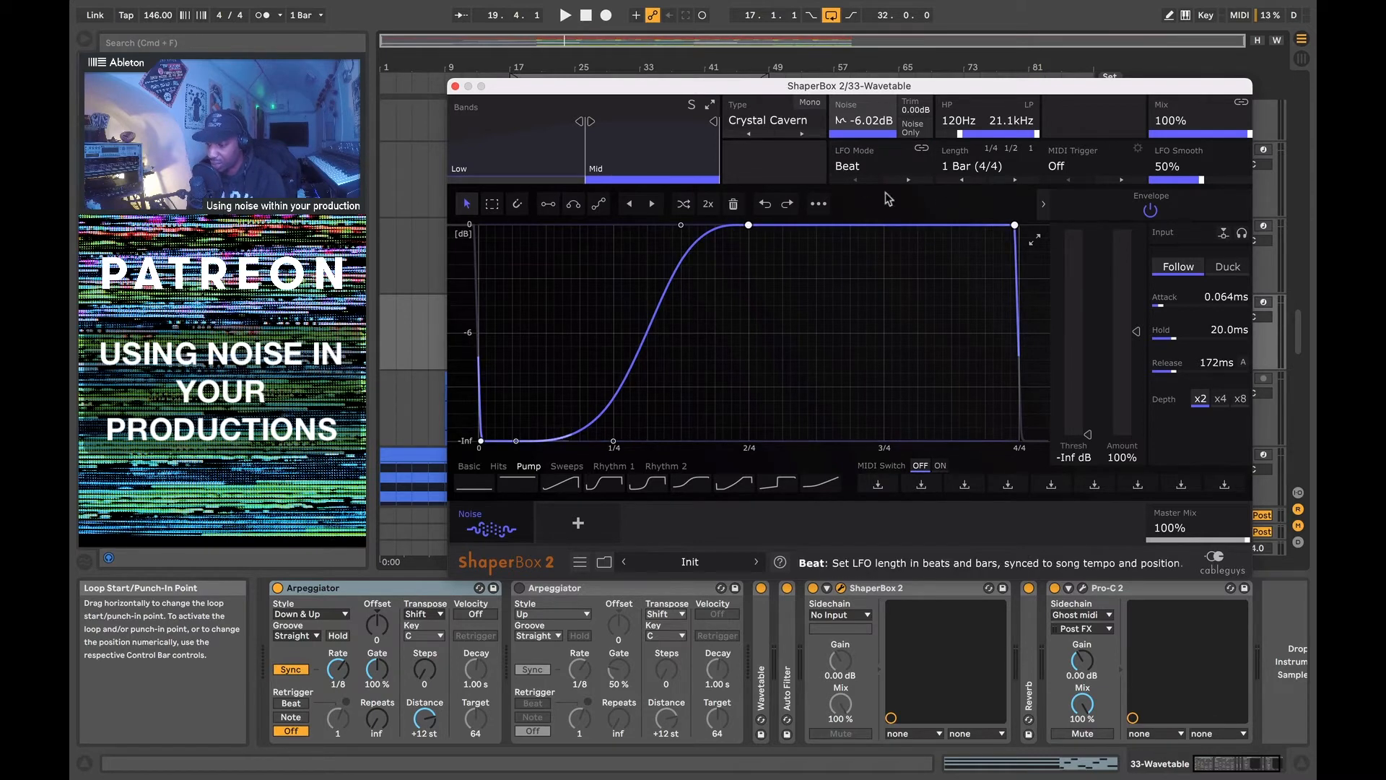
Close the ShaperBox 2 window and unfold the Wavetable device on the 33 Wavetable track
key(super+w)
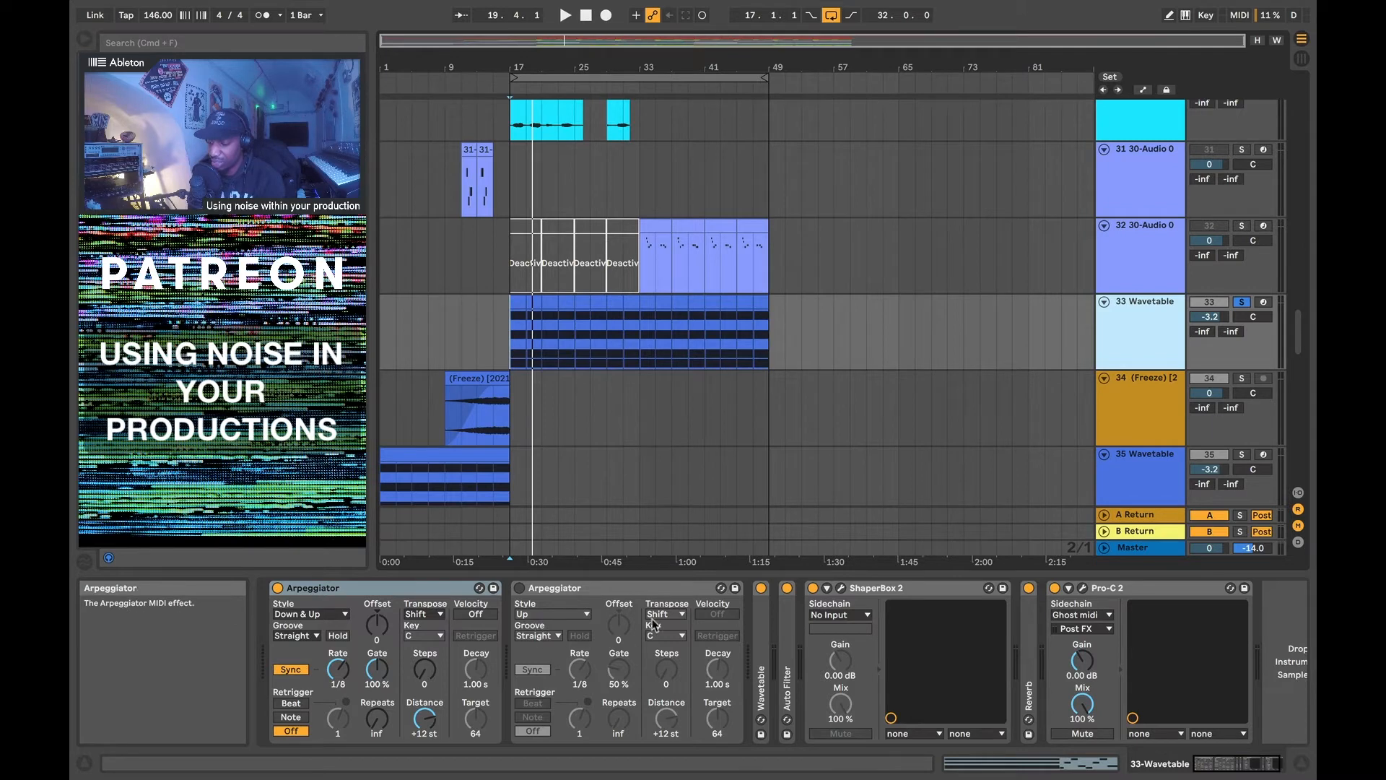
double_click(762, 683)
scroll(854, 704, right, 5)
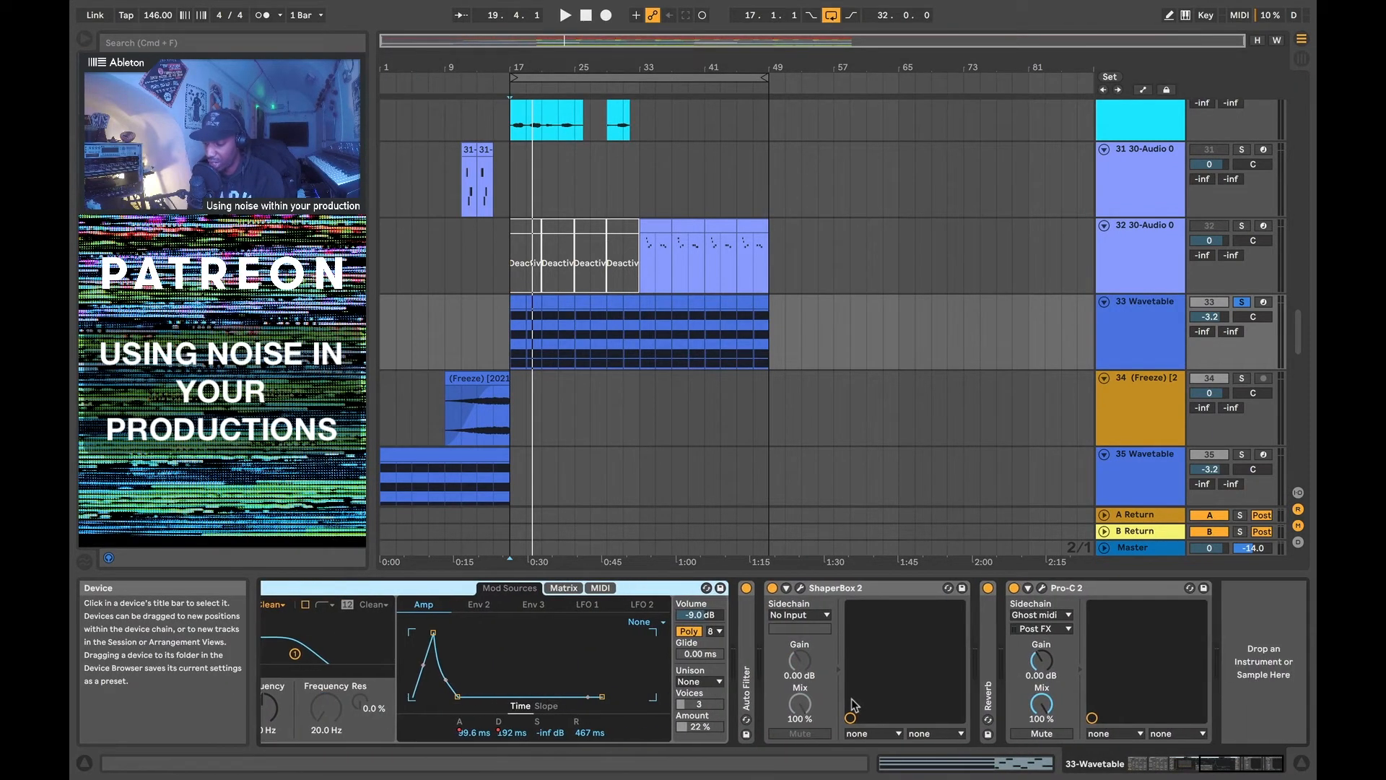
Reopen ShaperBox 2 on the 33 Wavetable track, audition its noise from bar 17, then stop playback and close the window
click(801, 591)
key(space)
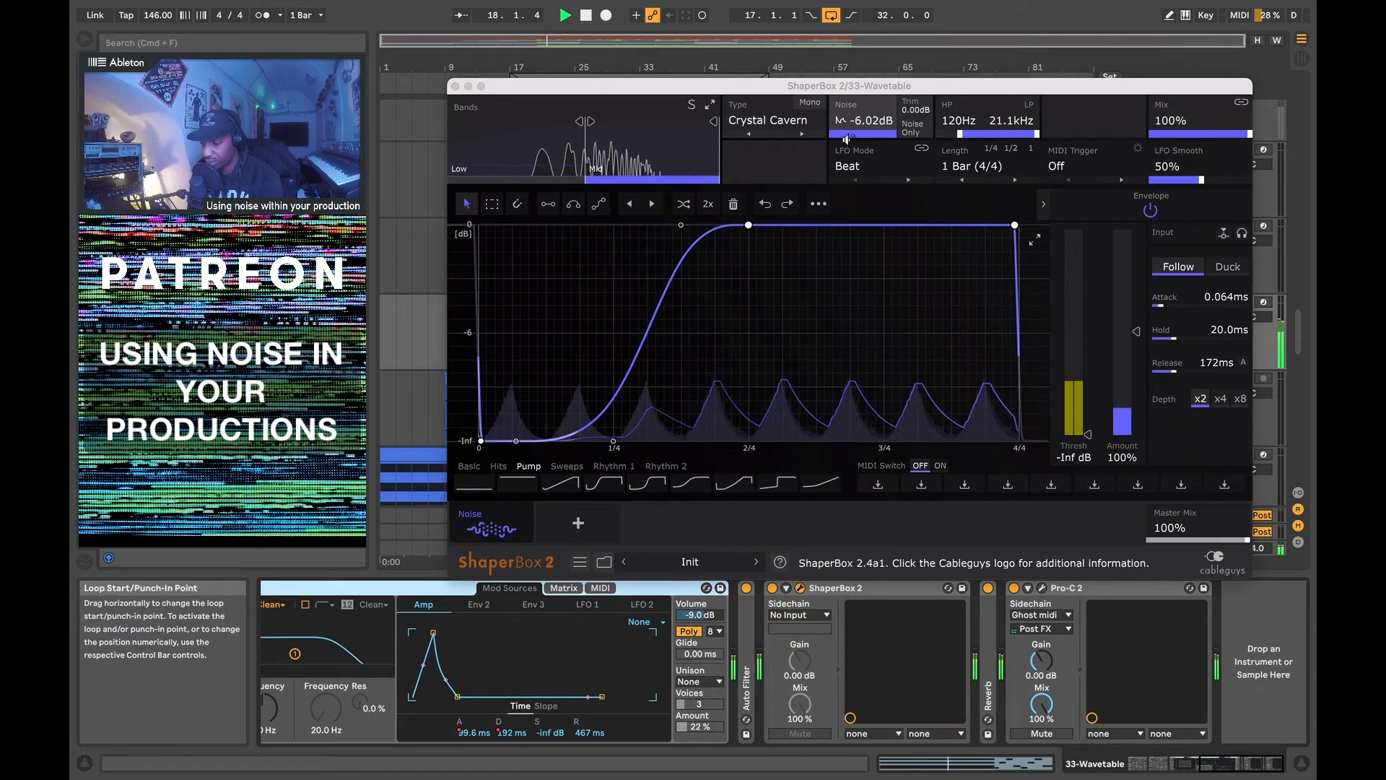
key(space)
click(456, 86)
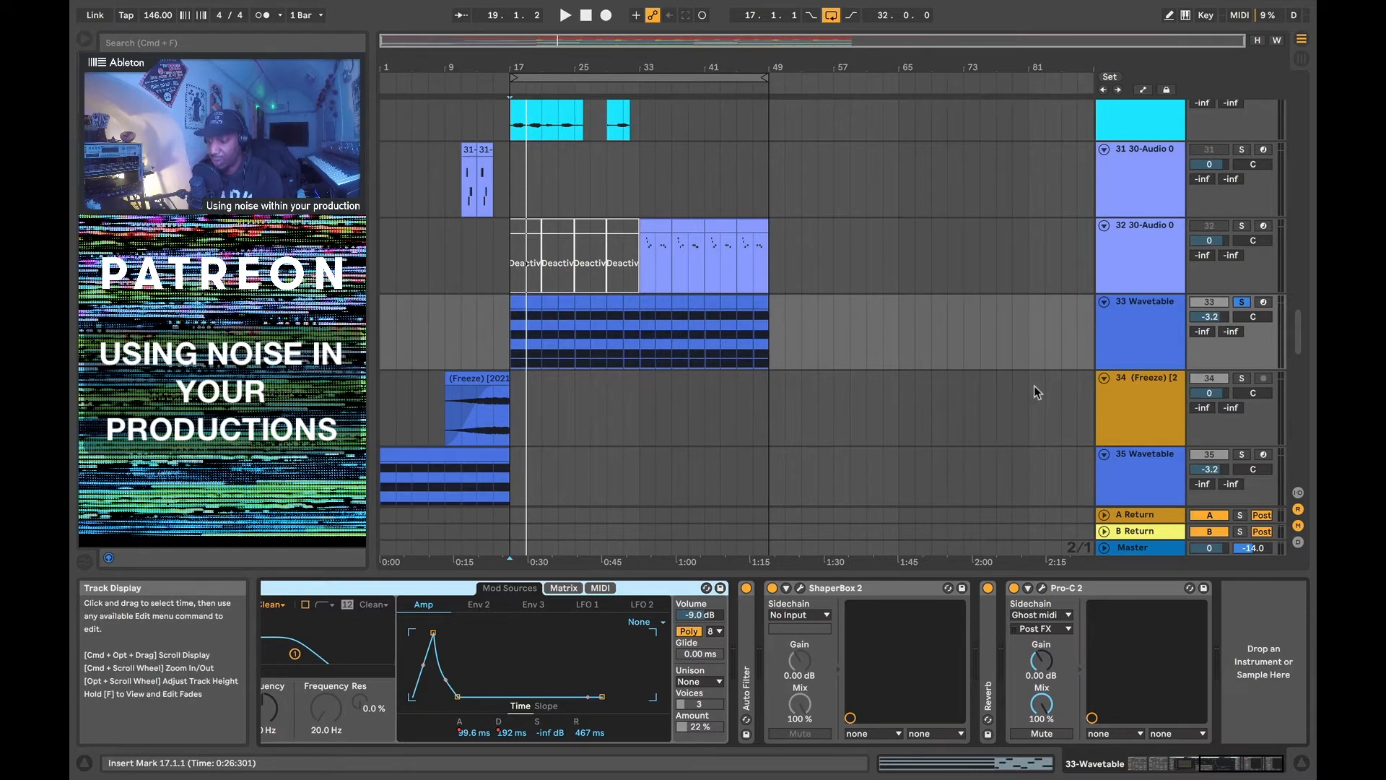
Solo the 1 Group track instead of 33 Wavetable and play it from bar 17
scroll(763, 406, up, 10)
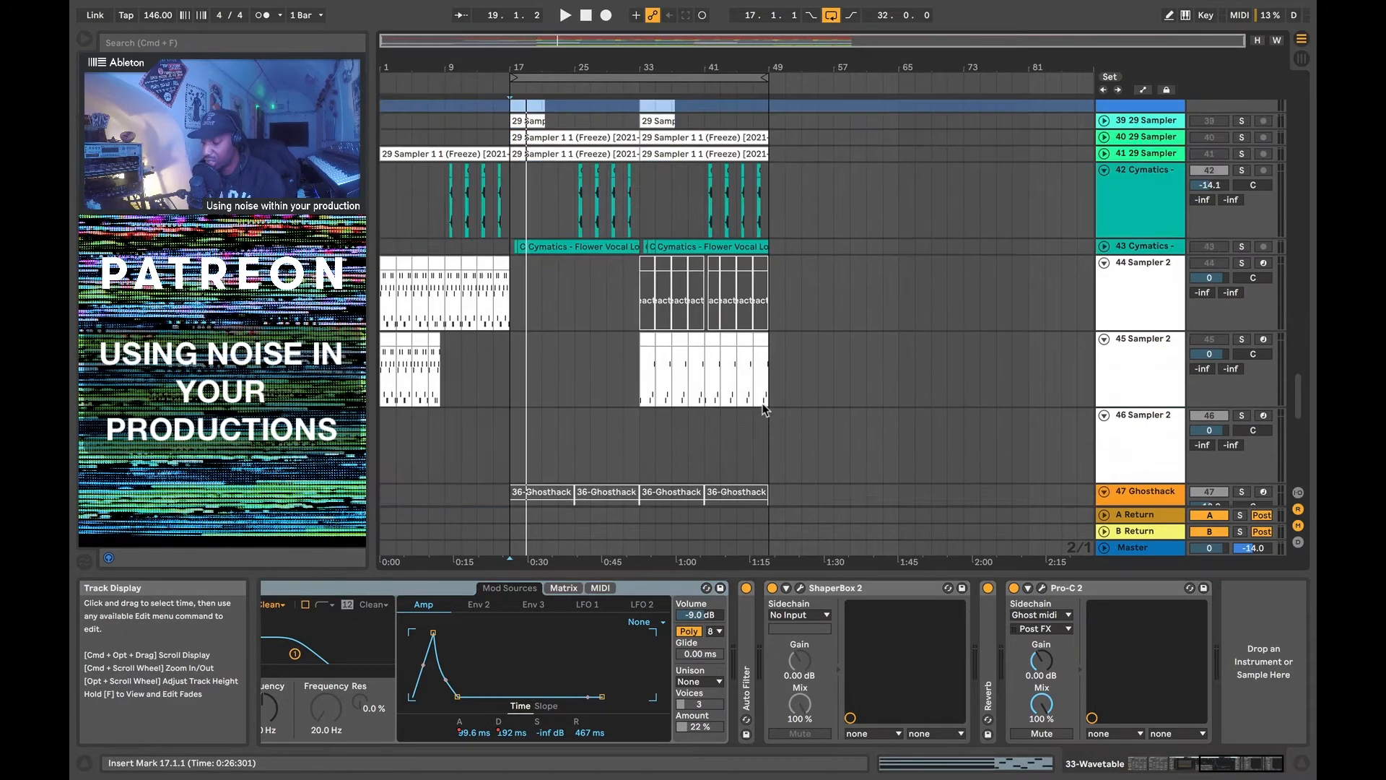
scroll(763, 406, down, 10)
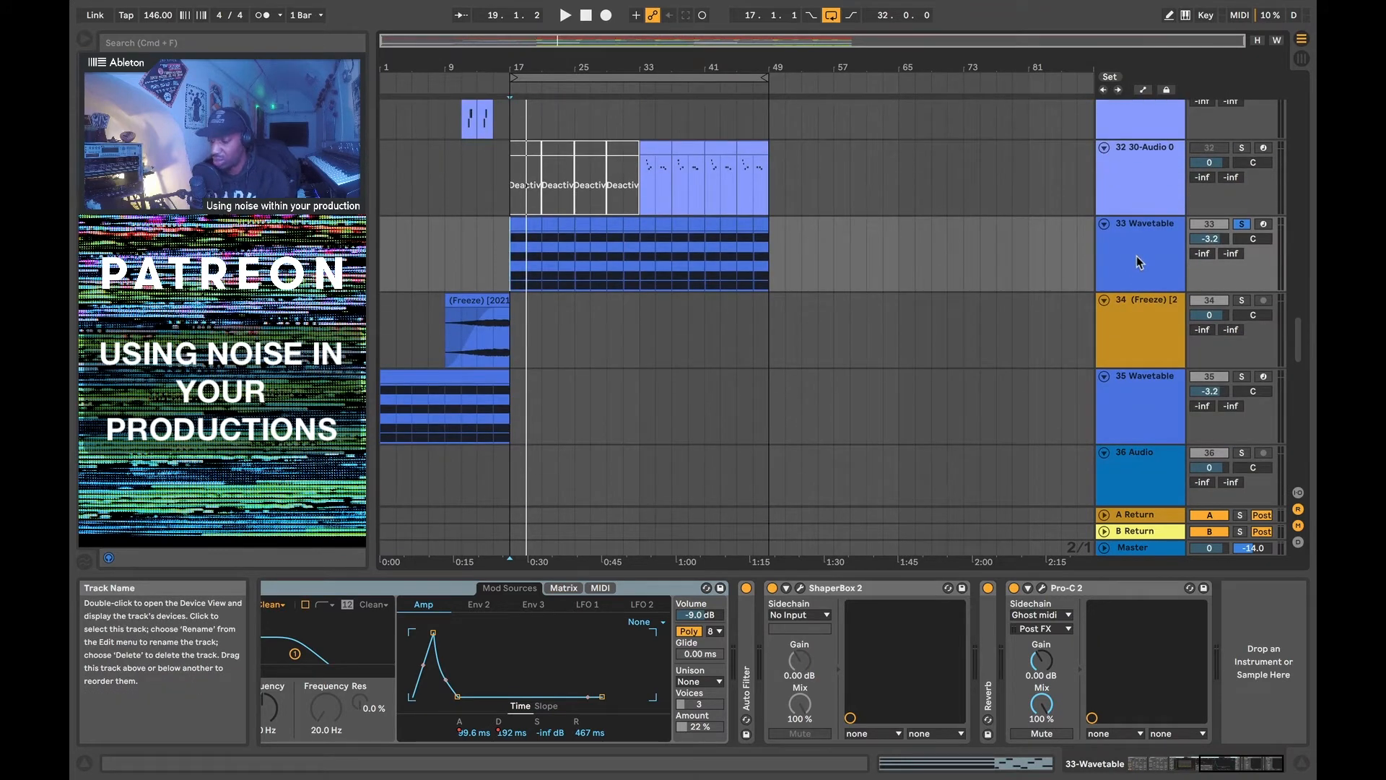
click(1242, 107)
key(space)
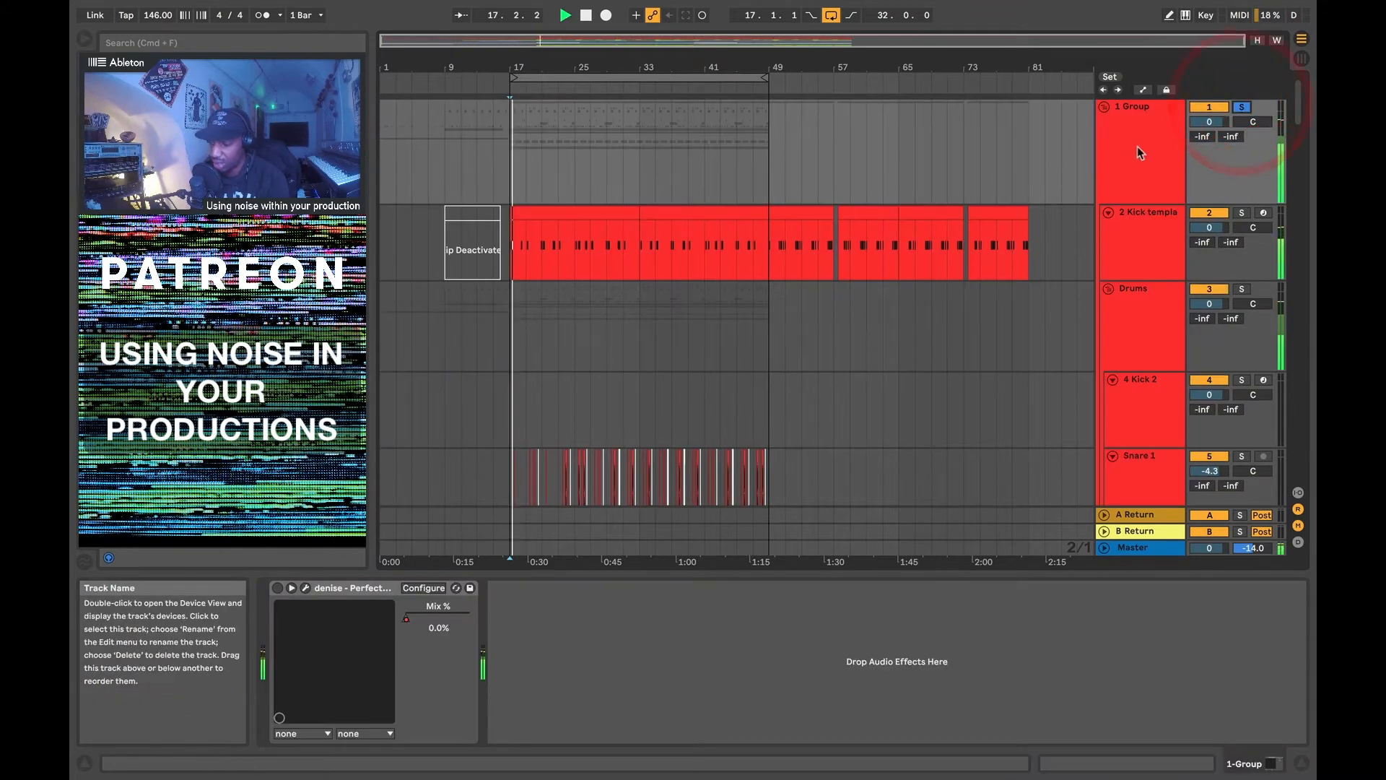
Fold 1 Group to hide its member tracks, select the group and stop playback
click(1104, 107)
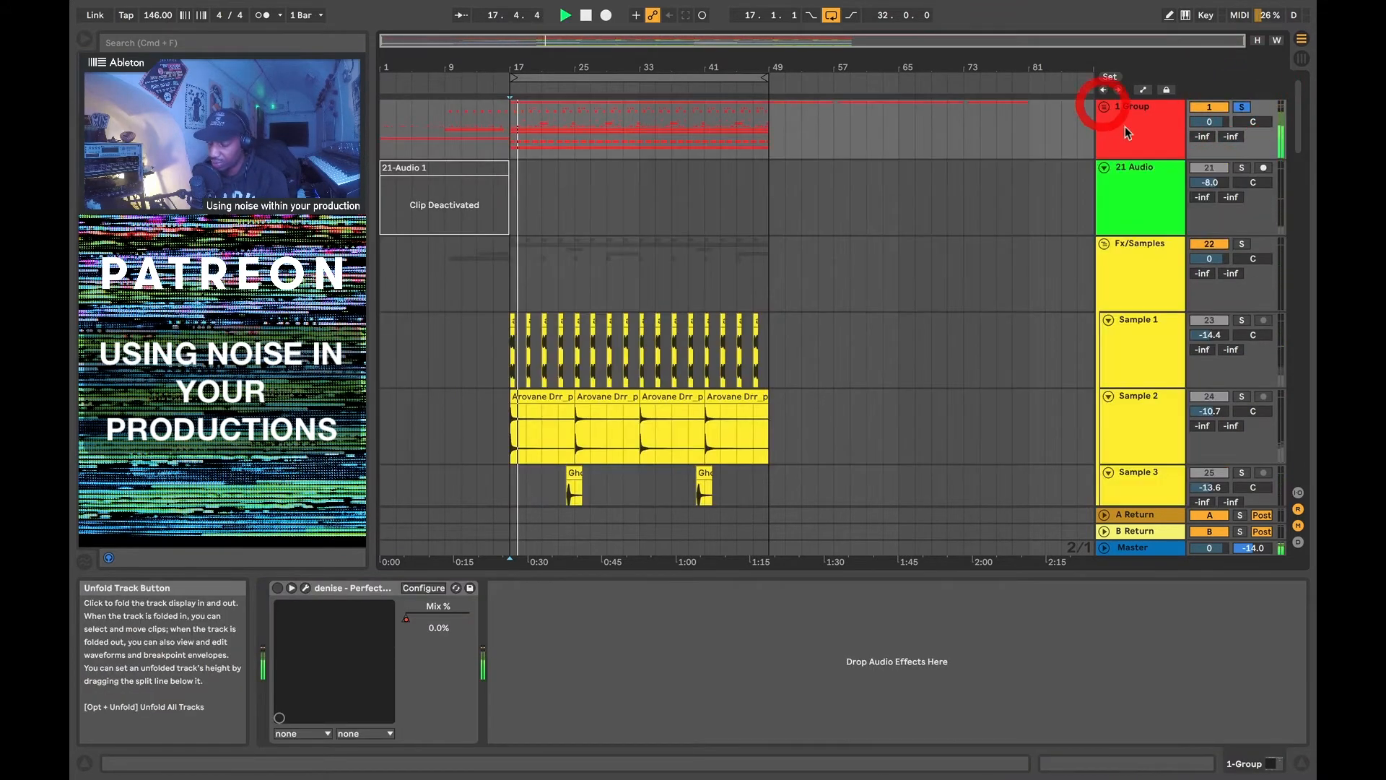
click(1124, 123)
key(space)
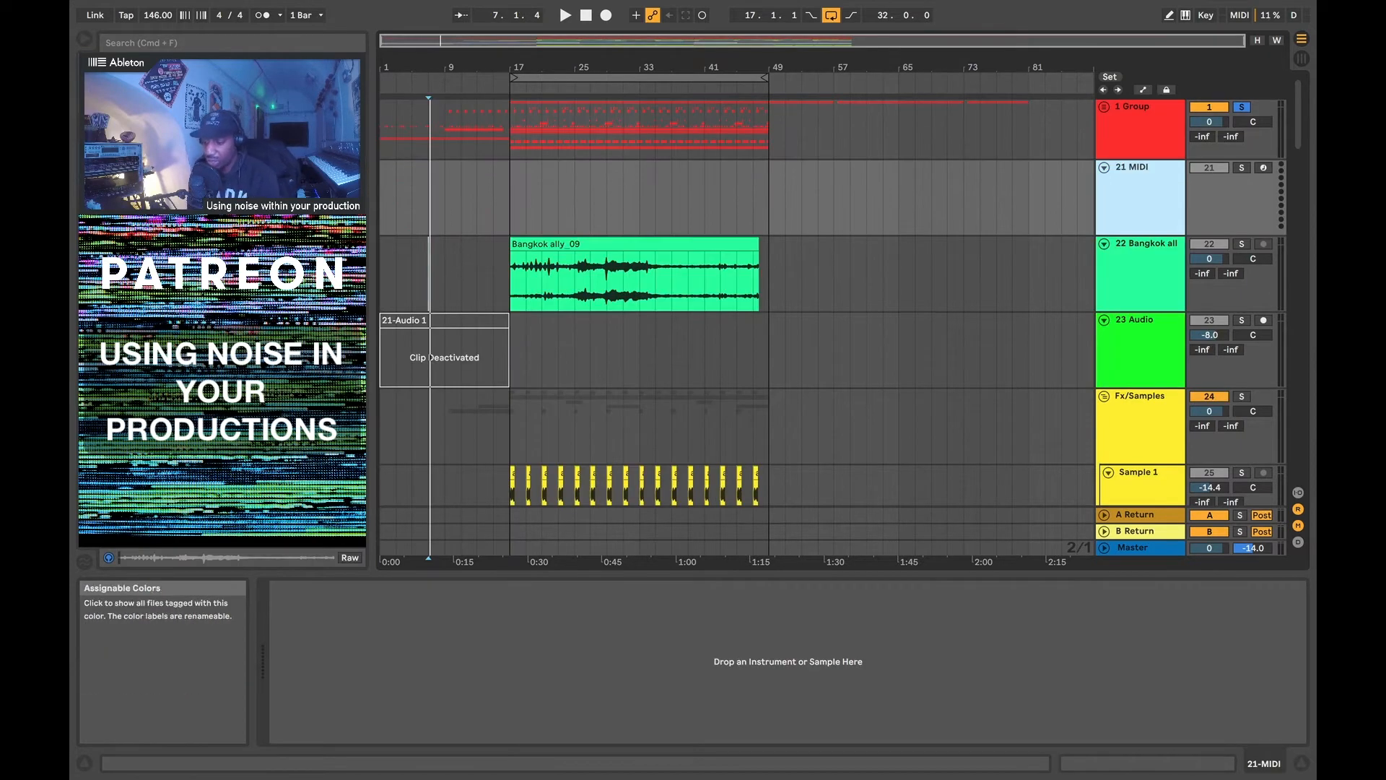
Load Operator onto the 21 MIDI track and set its oscillator waveform to Noise White
click(114, 102)
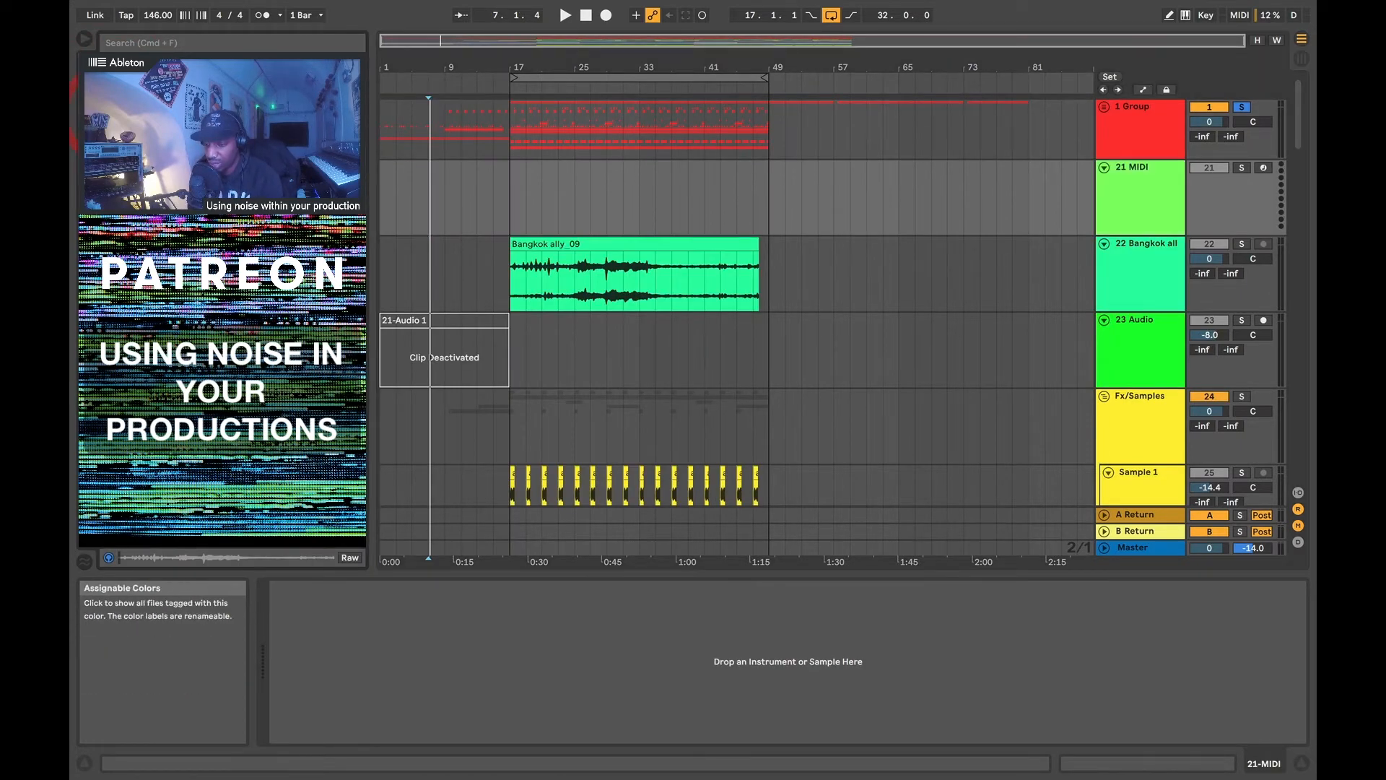
click(125, 81)
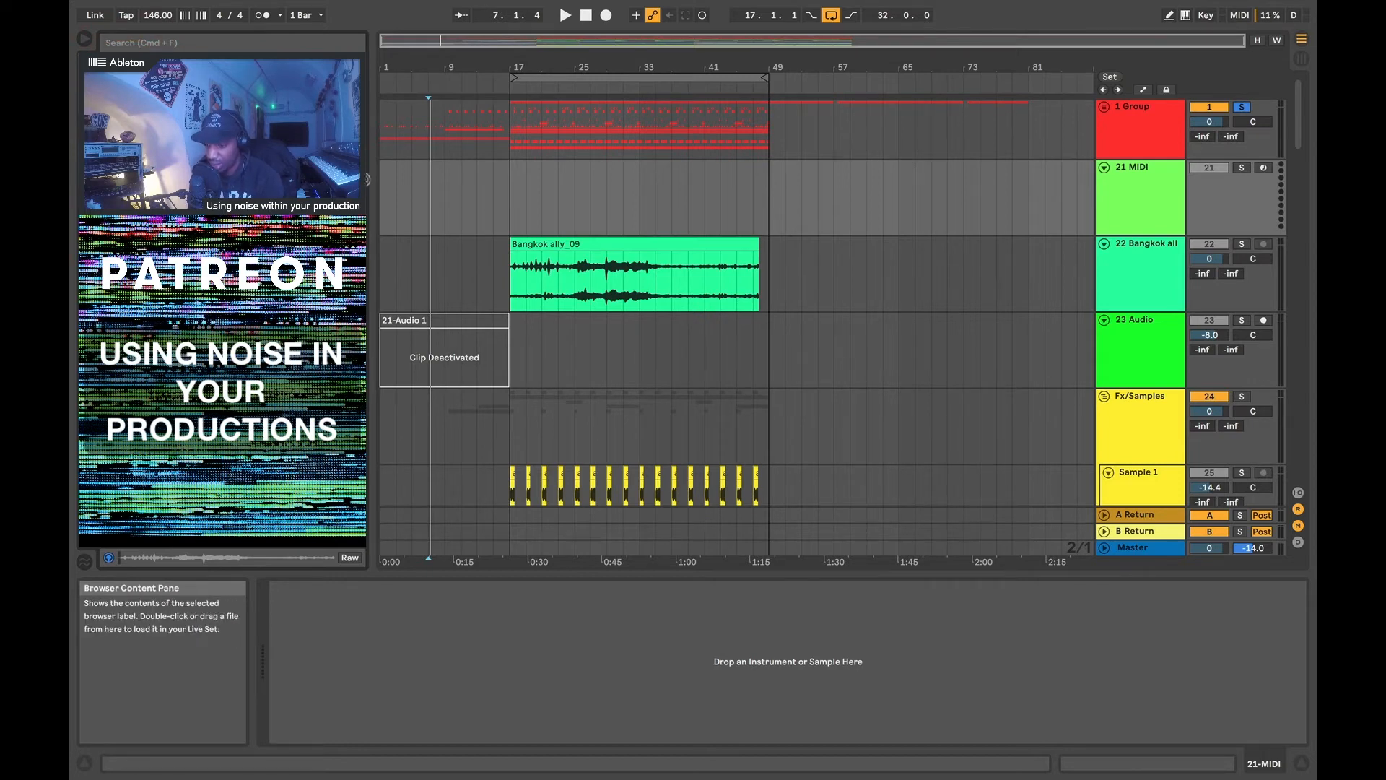
drag(551, 200, 552, 201)
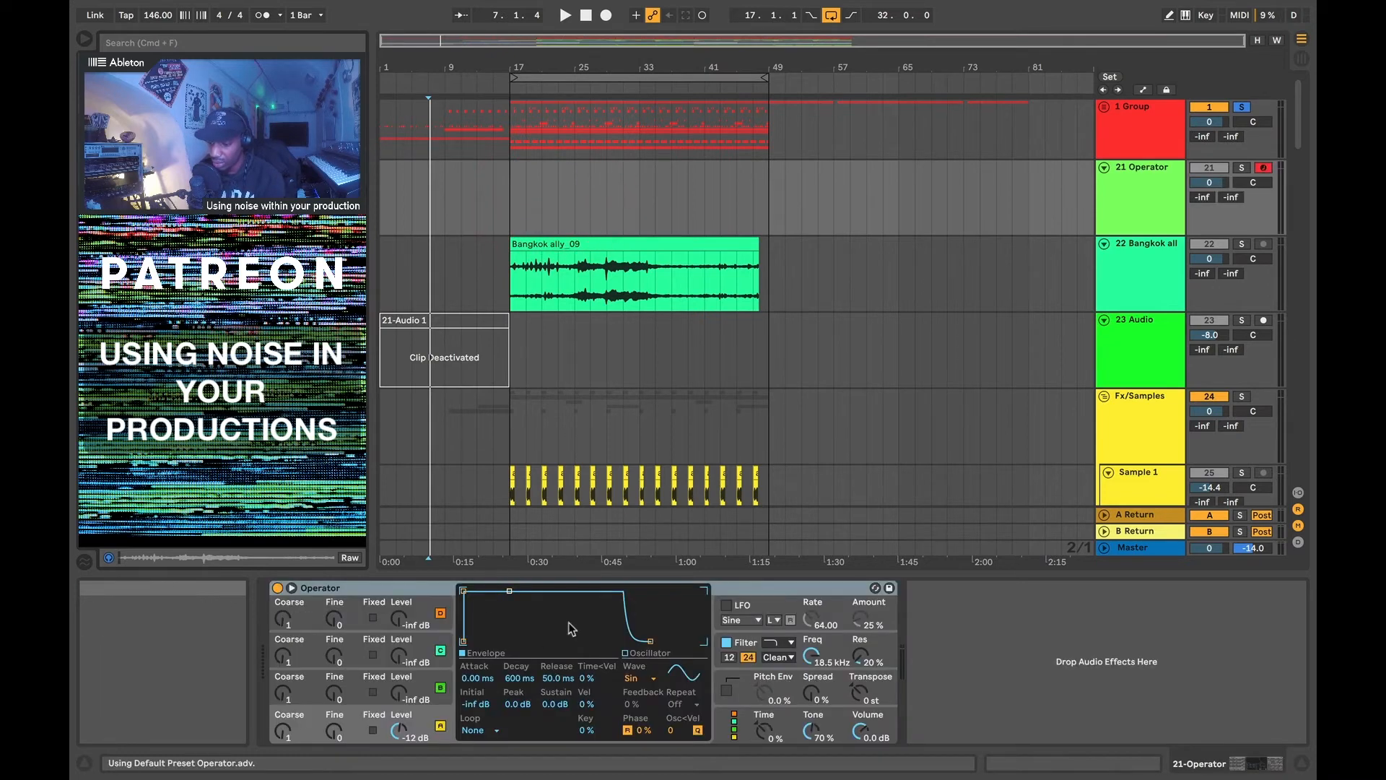
click(647, 677)
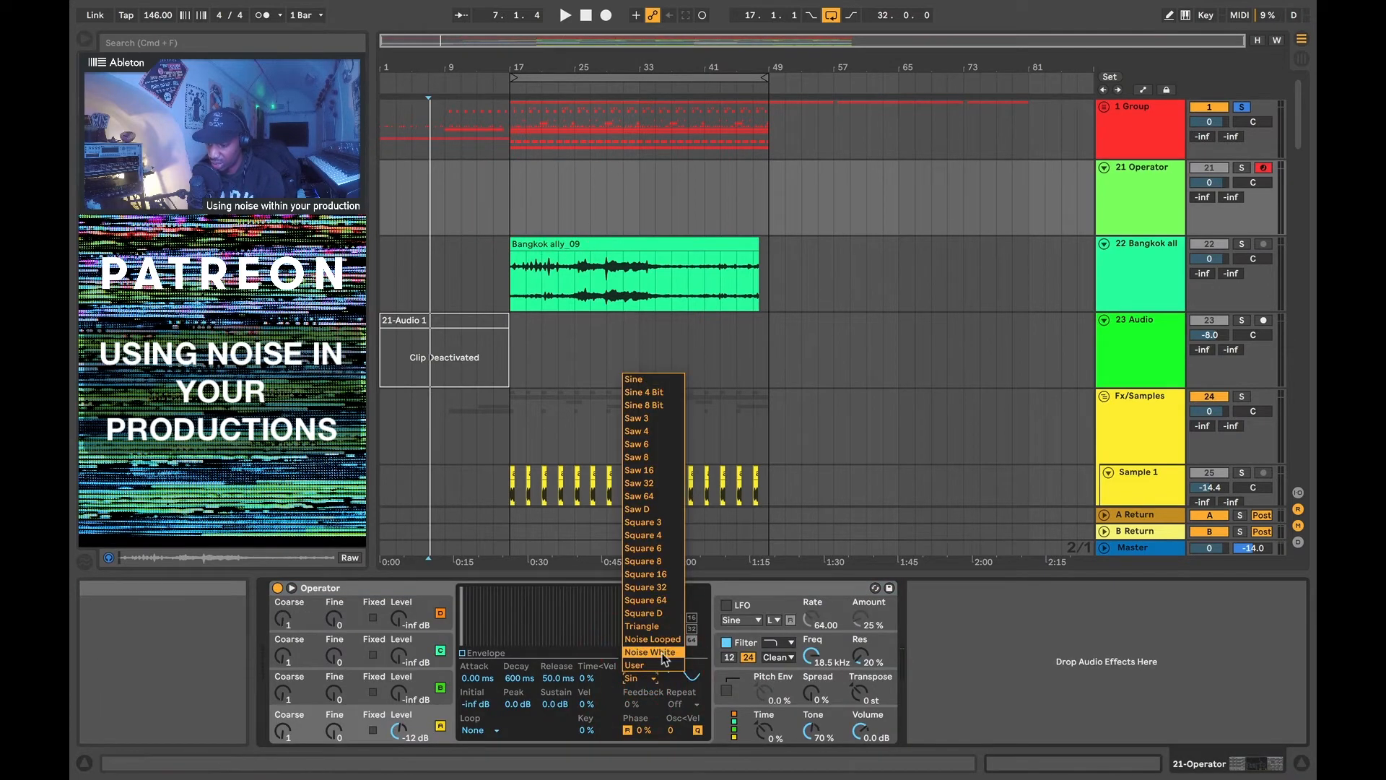
click(663, 654)
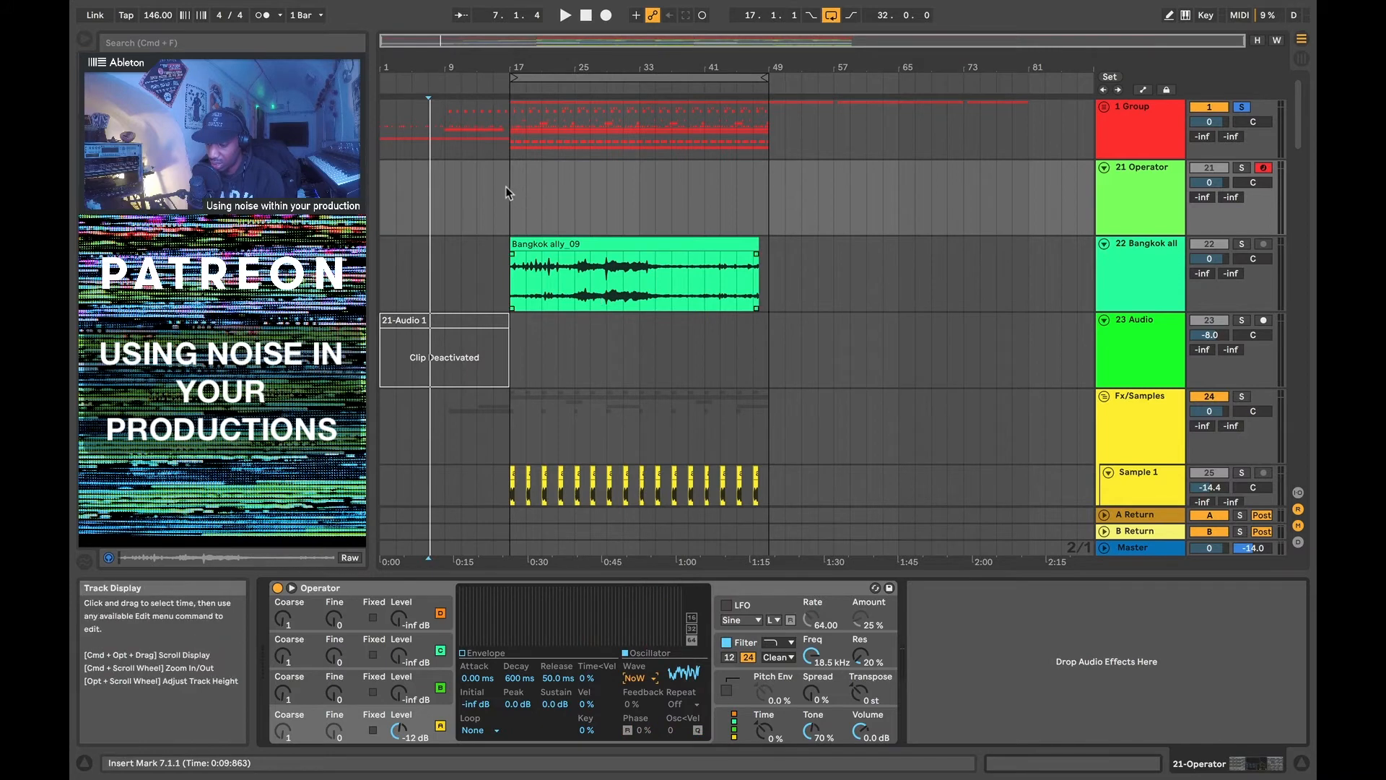
Create a MIDI clip on the 21 Operator track from bar 17 to 49 and fill its whole length with a C3 note
drag(514, 195, 764, 203)
double_click(764, 202)
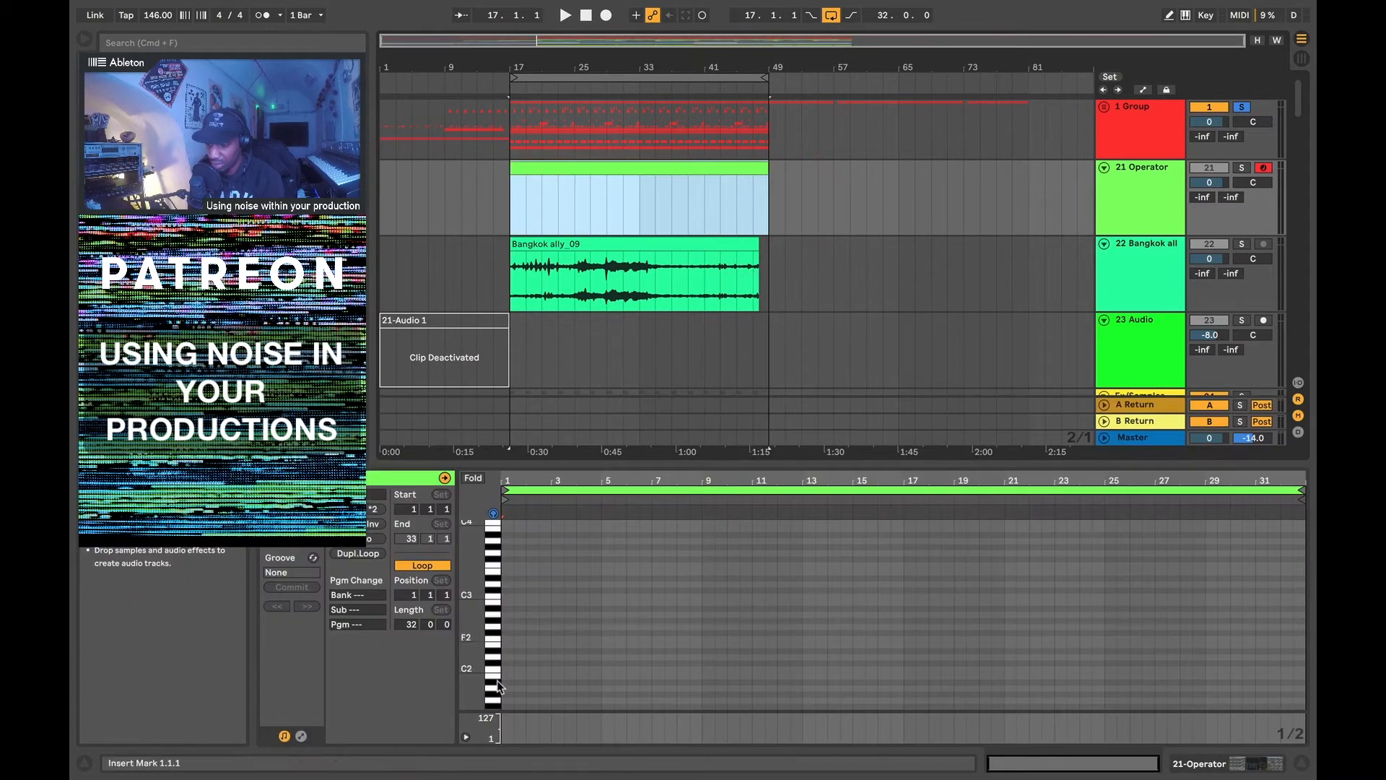
click(508, 595)
double_click(507, 594)
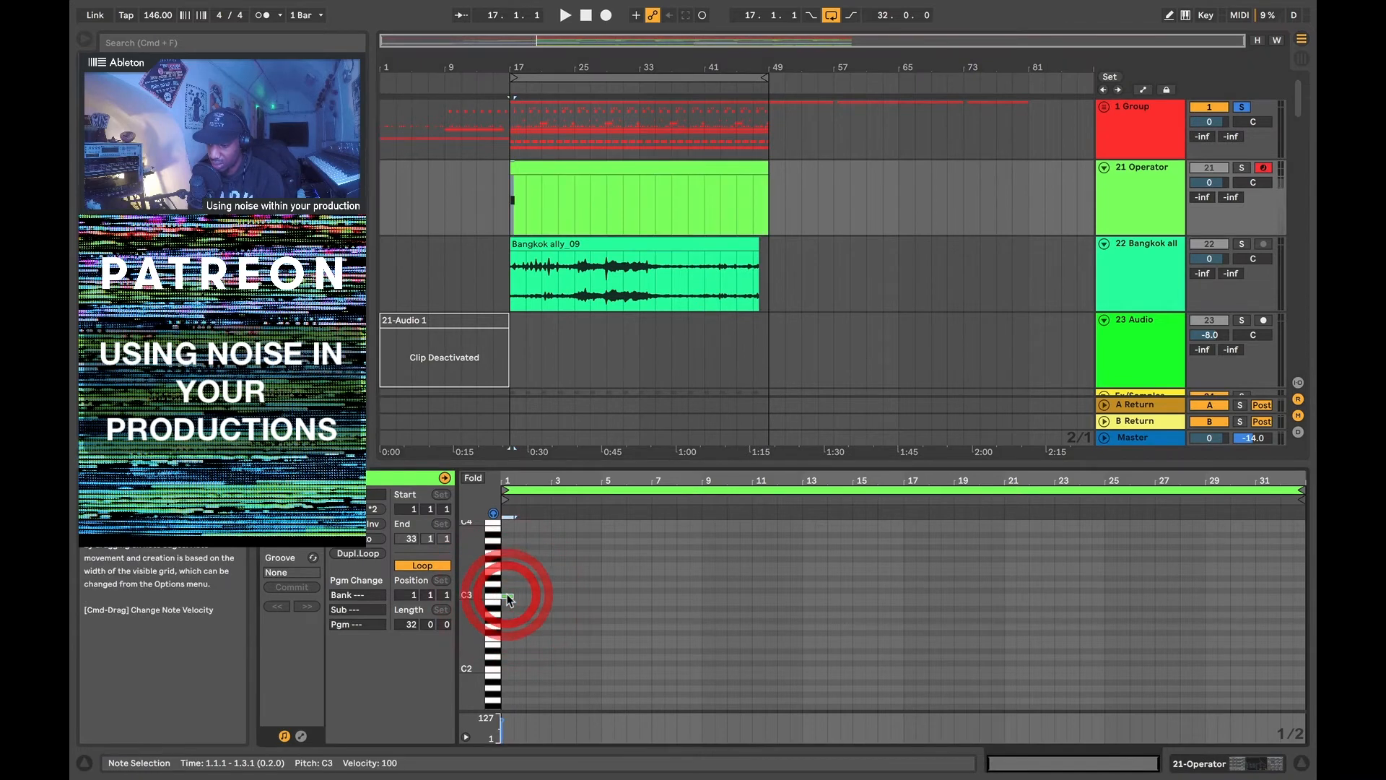
click(357, 541)
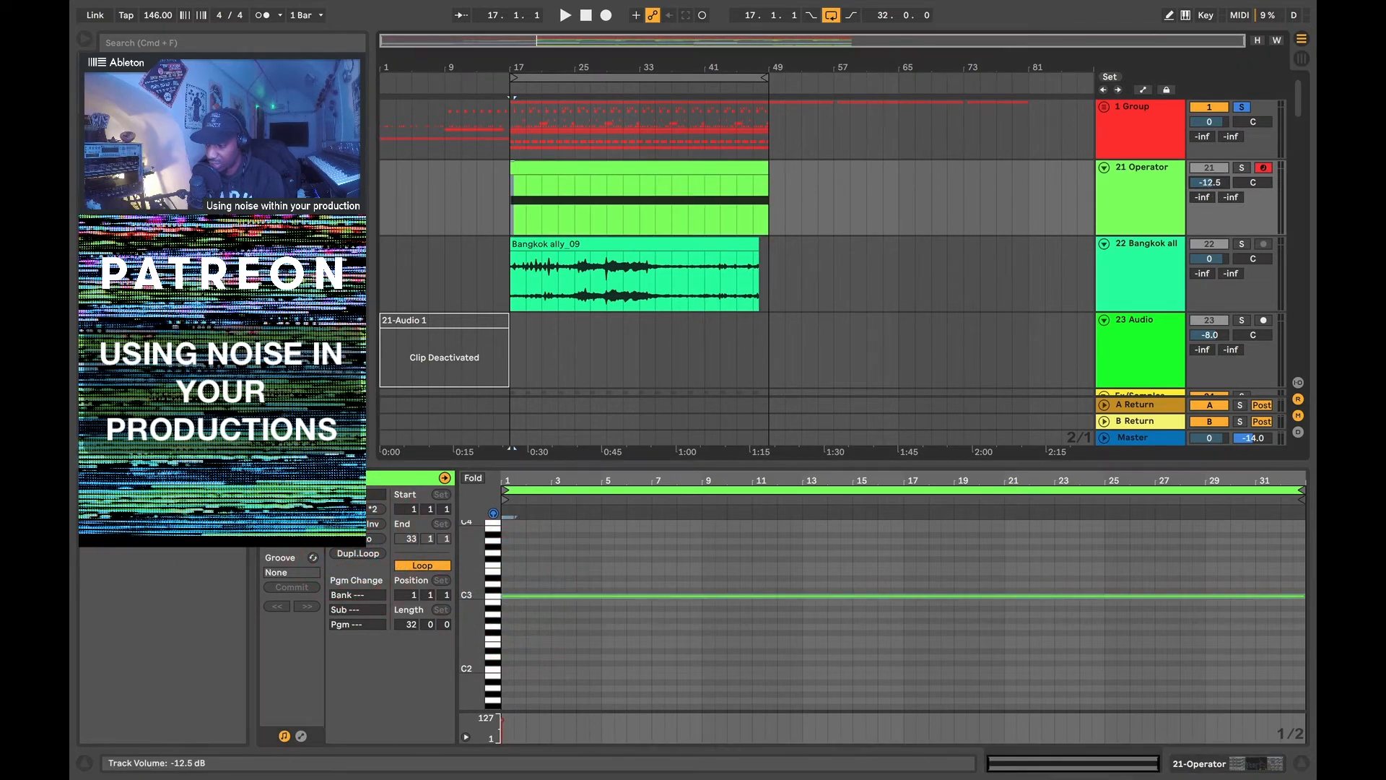
Solo the 21 Operator track alongside 1 Group and audition the white noise from bar 17
click(838, 185)
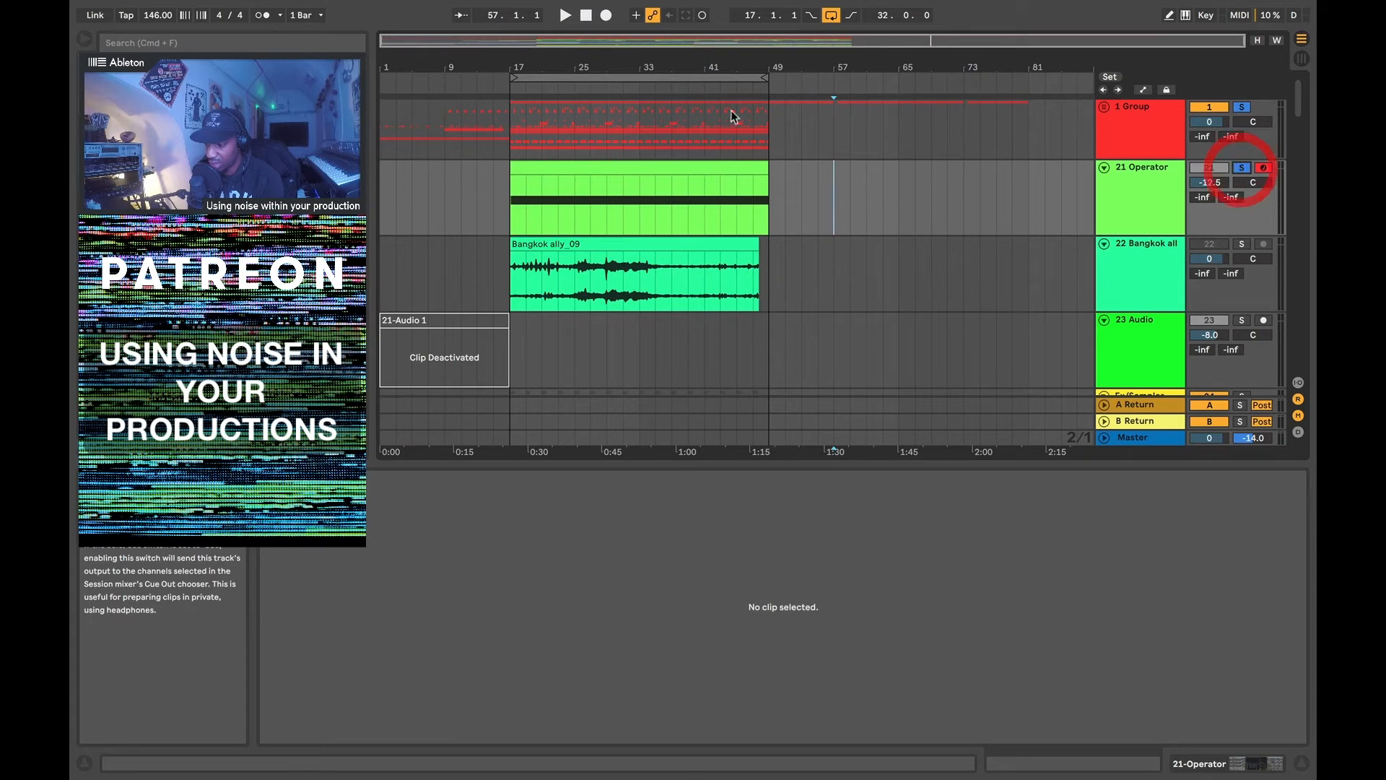
click(510, 192)
key(space)
key(space)
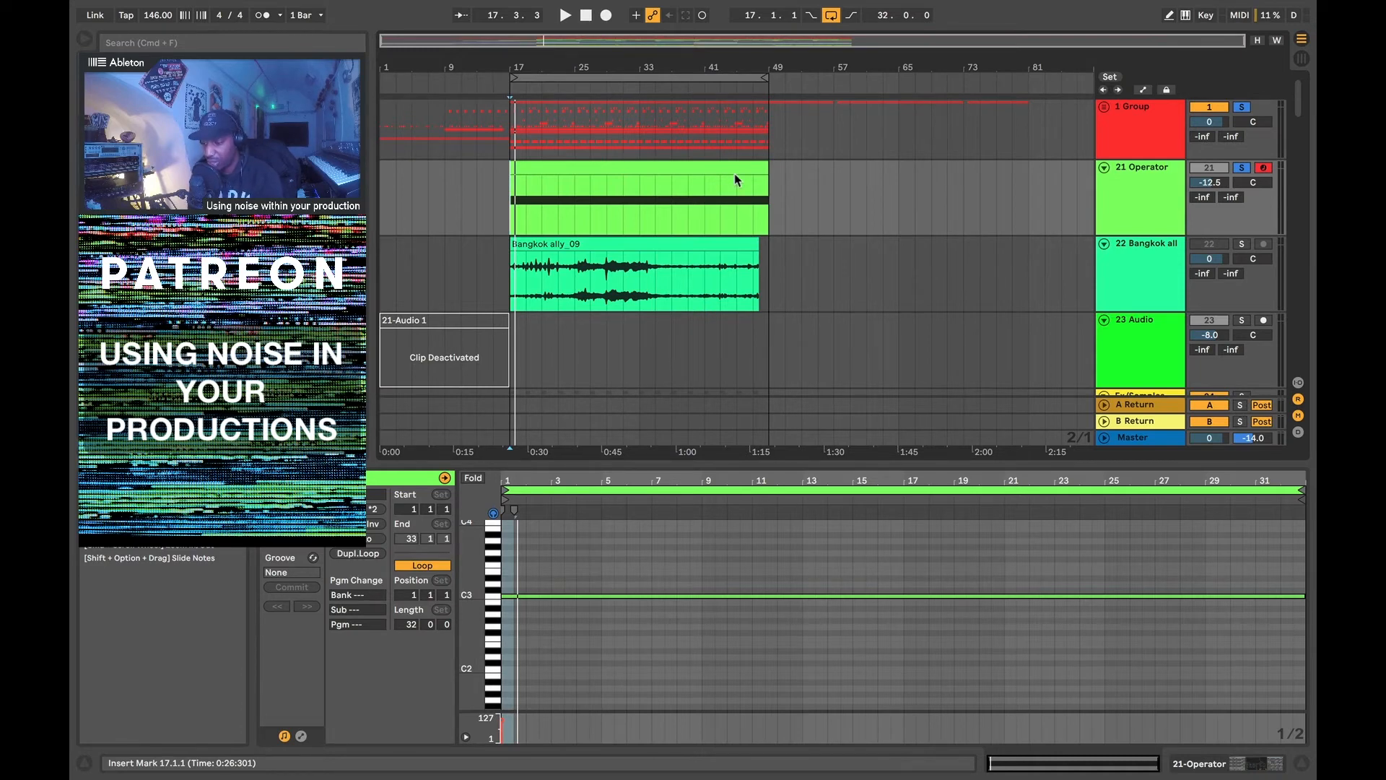
Show the 21 Operator track's devices and audition the white noise through the Gate
double_click(1129, 202)
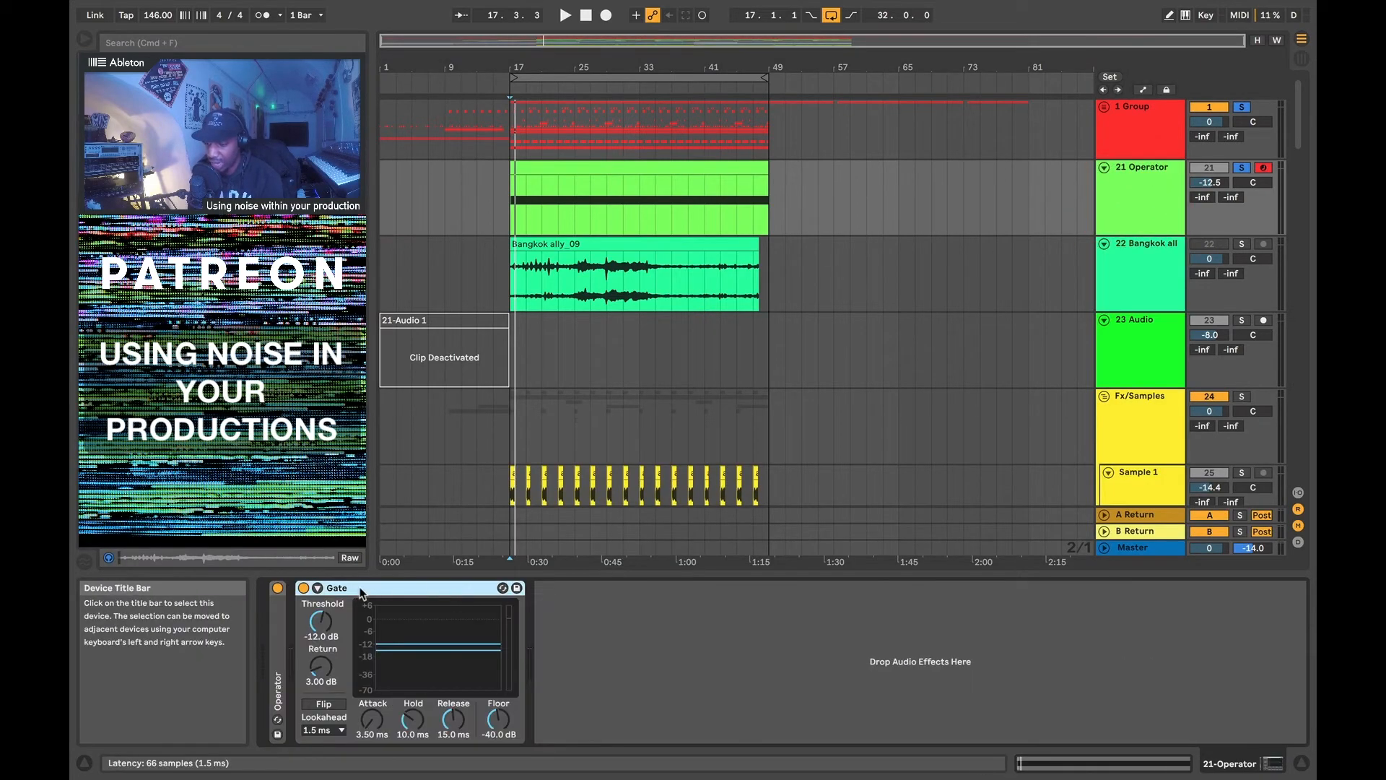
key(space)
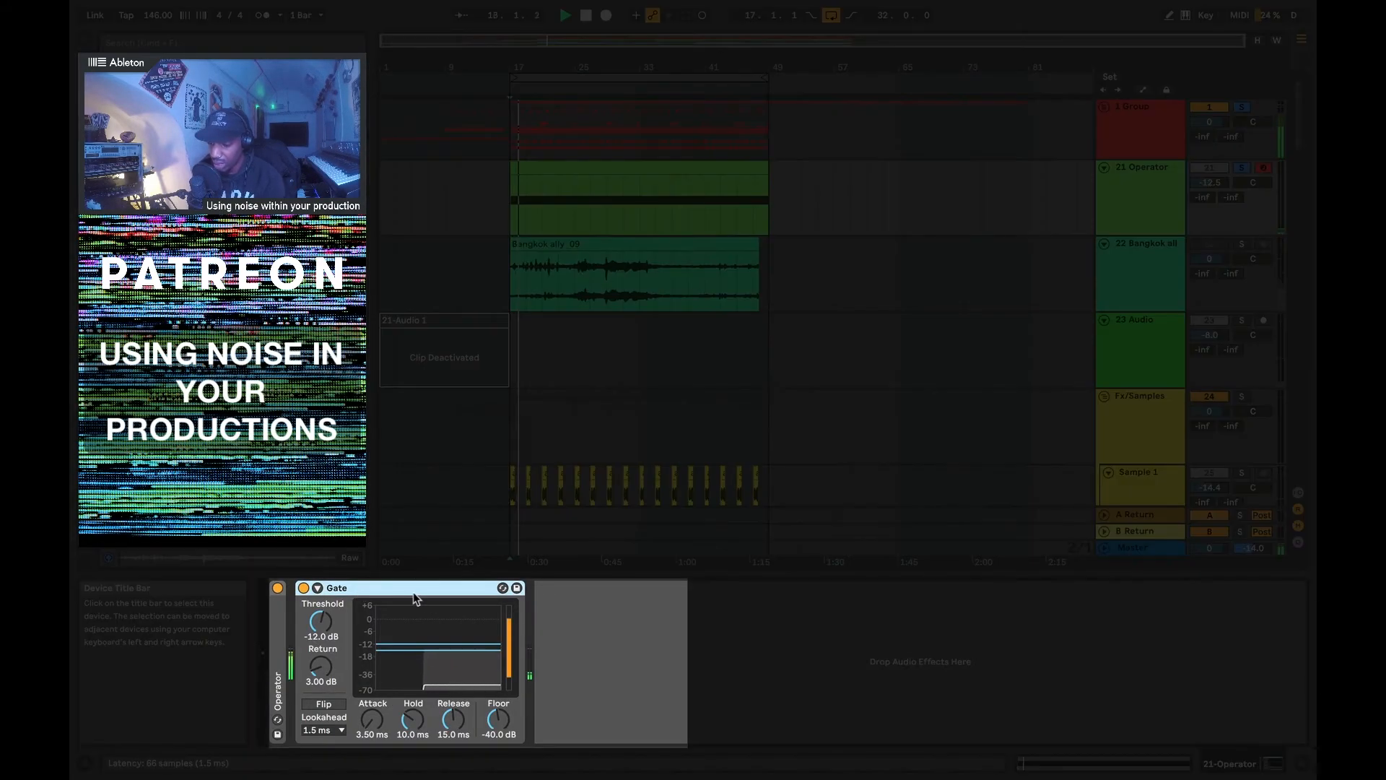
key(space)
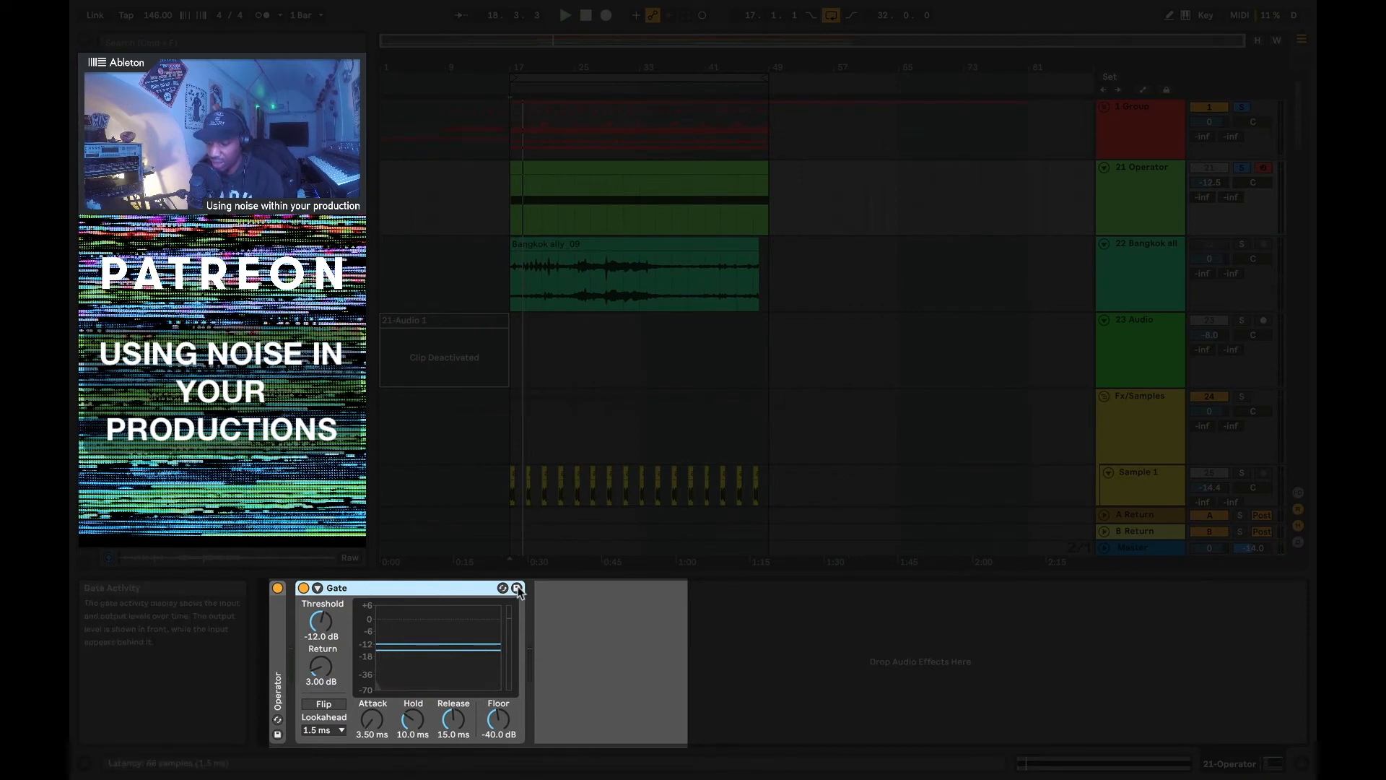
key(space)
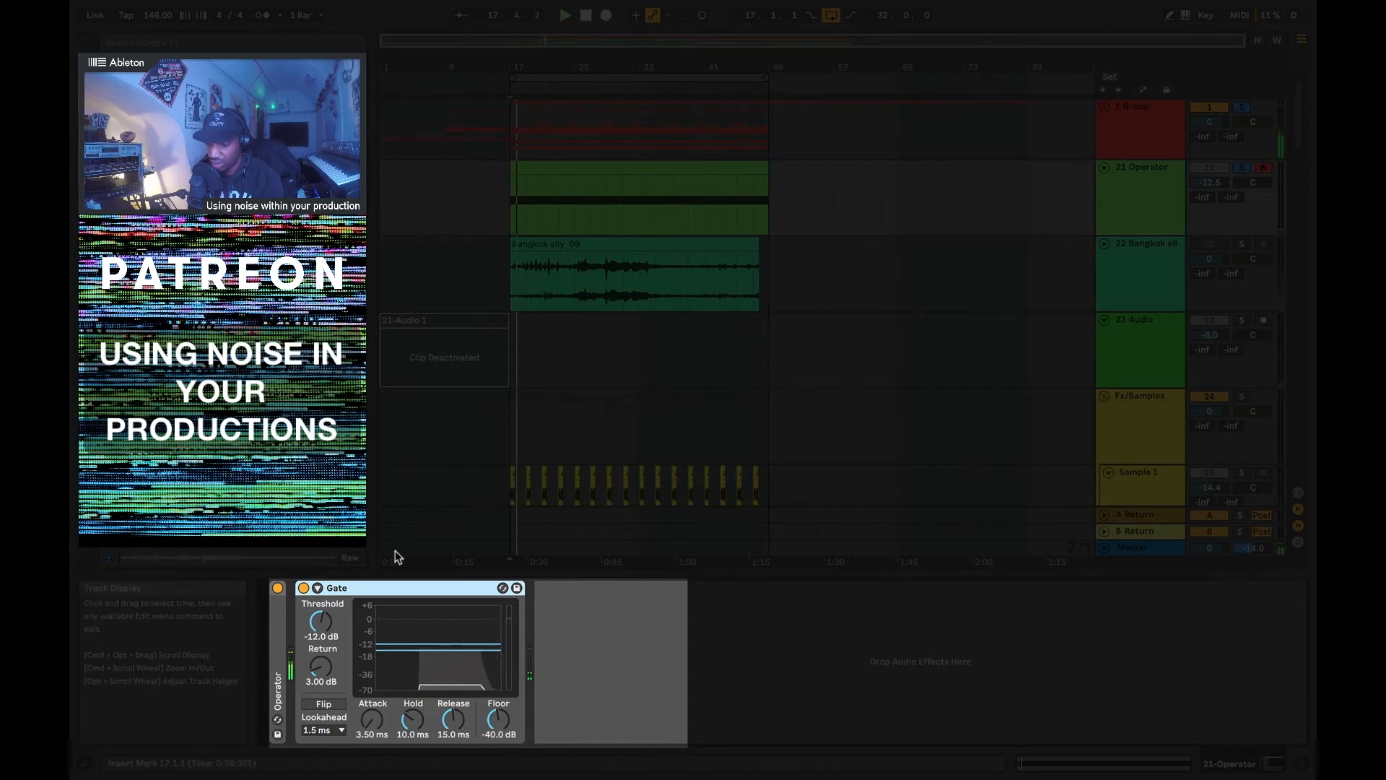
Expand the Gate's sidechain section, stop playback and enable Sidechain
click(318, 588)
key(space)
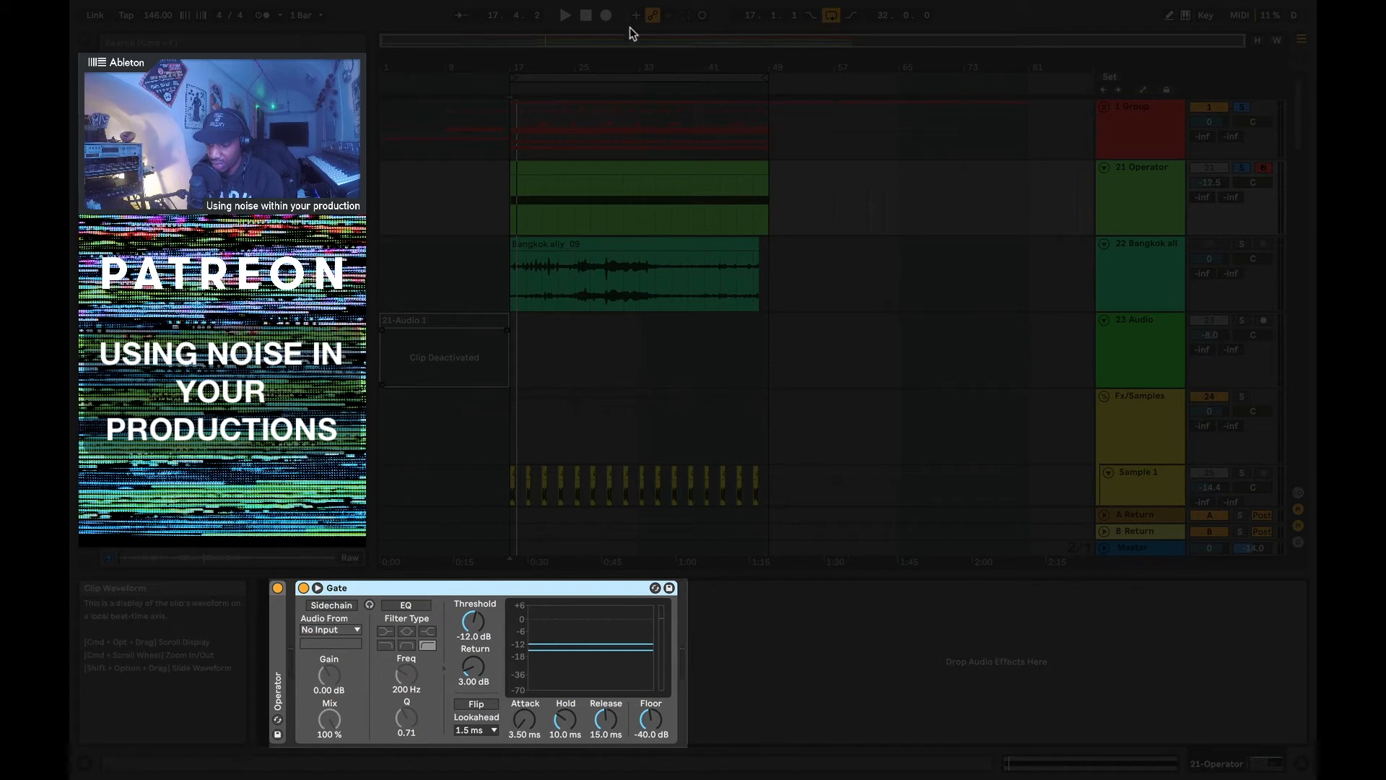
click(332, 606)
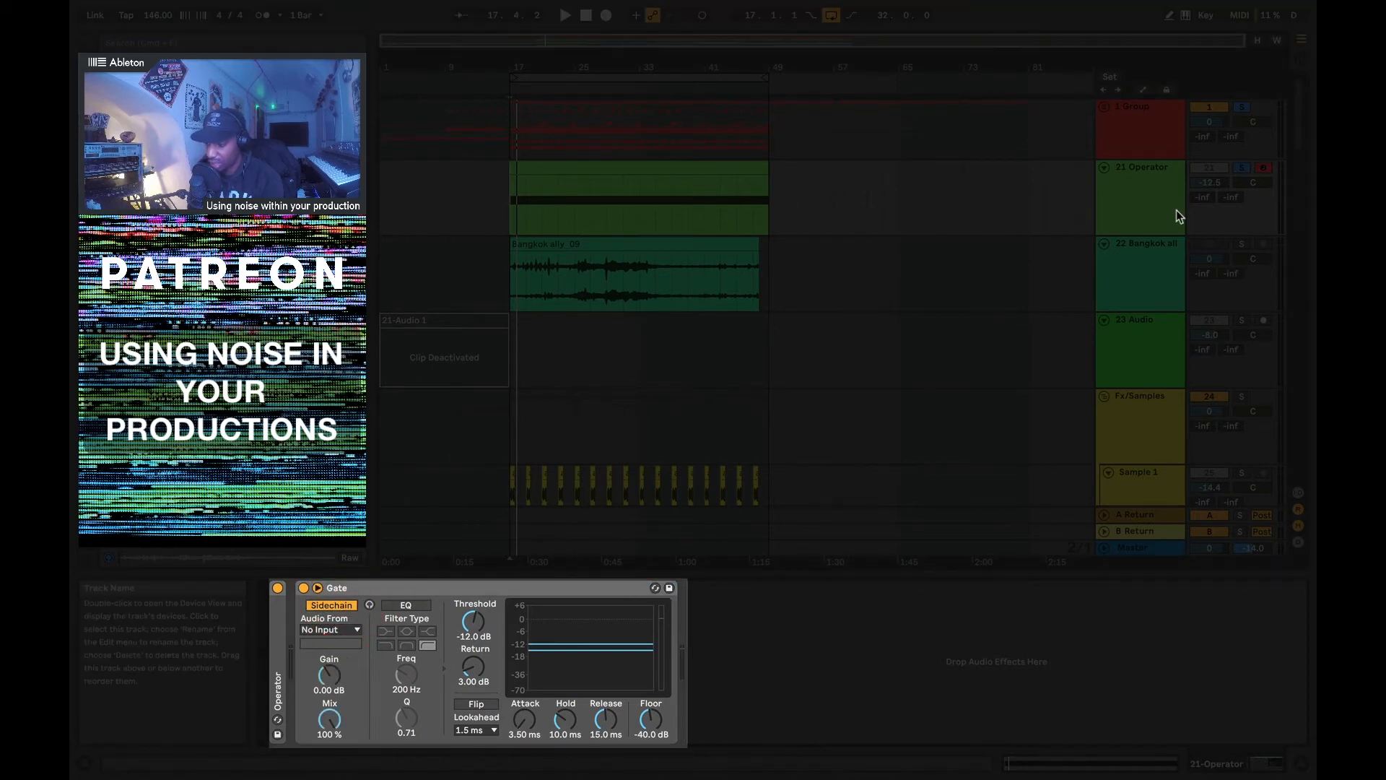
Rename the 1 Group track as Druuummmmsss
click(1137, 113)
key(super+r)
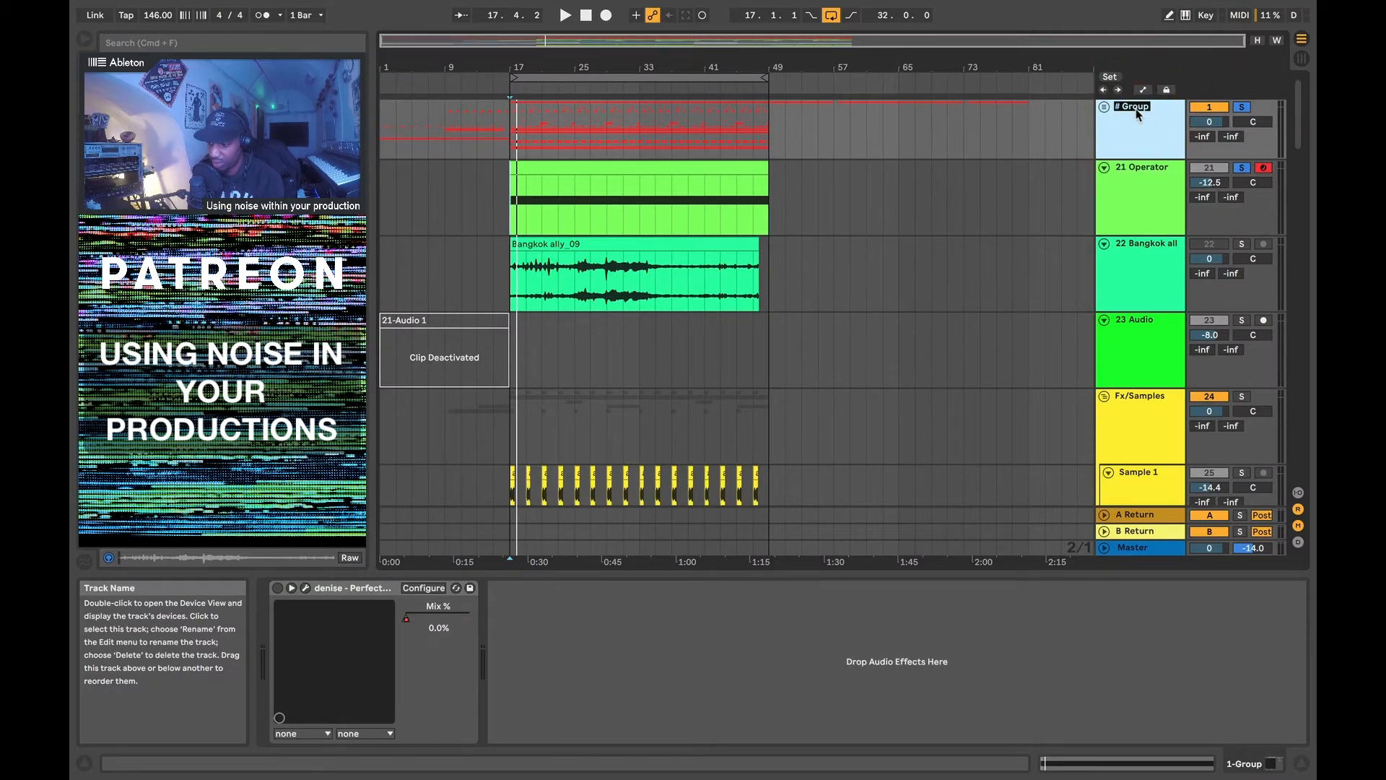
text(Druuummmmsss)
key(Return)
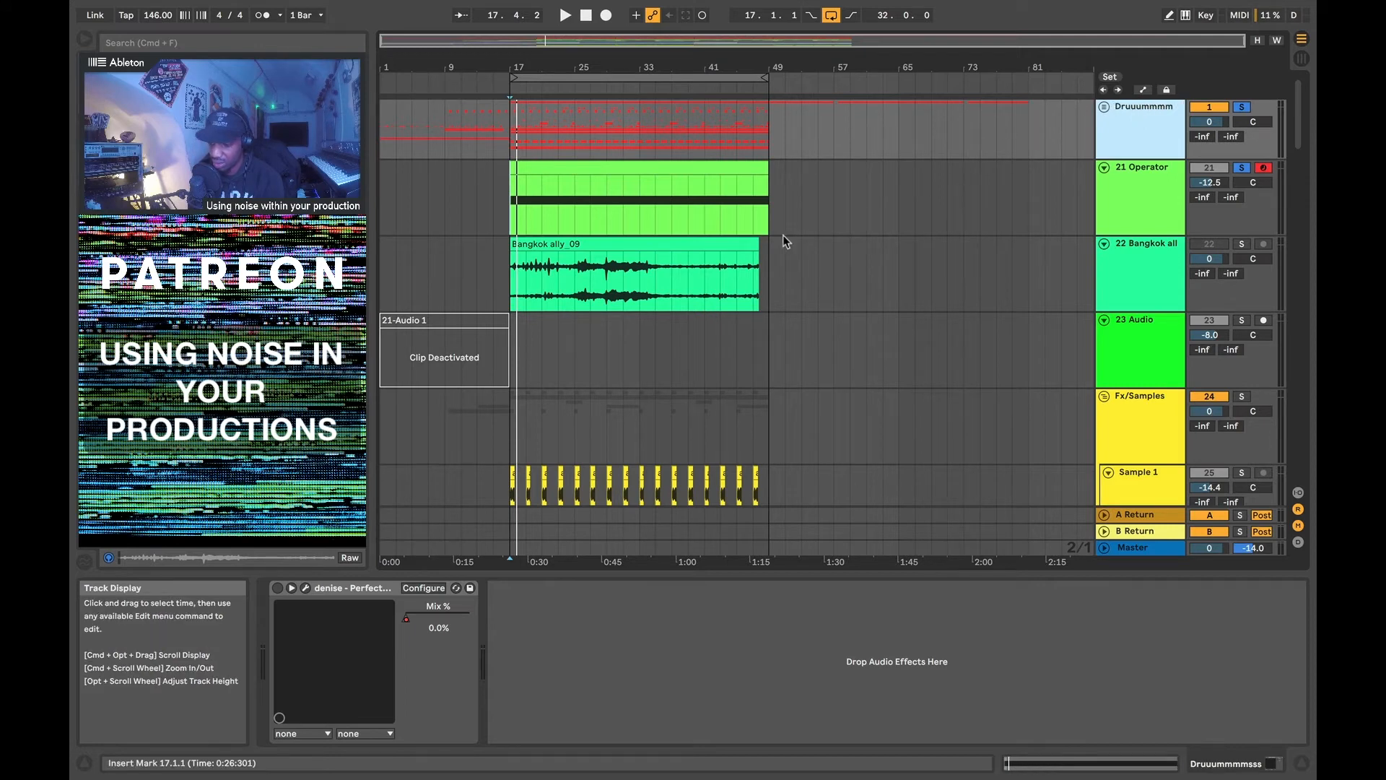
Set the sidechain source of the 21 Operator track's Gate to the Druuummmmsss group
click(1136, 192)
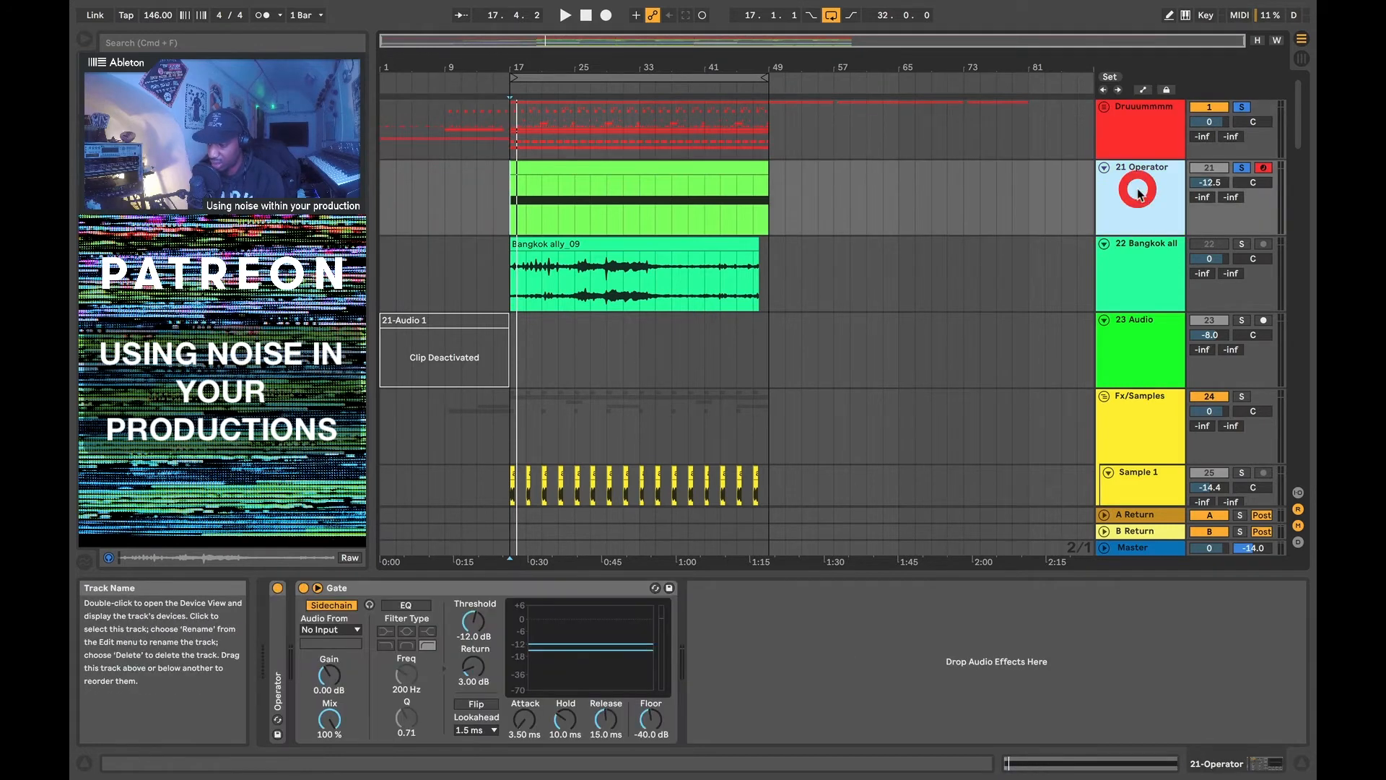
click(330, 630)
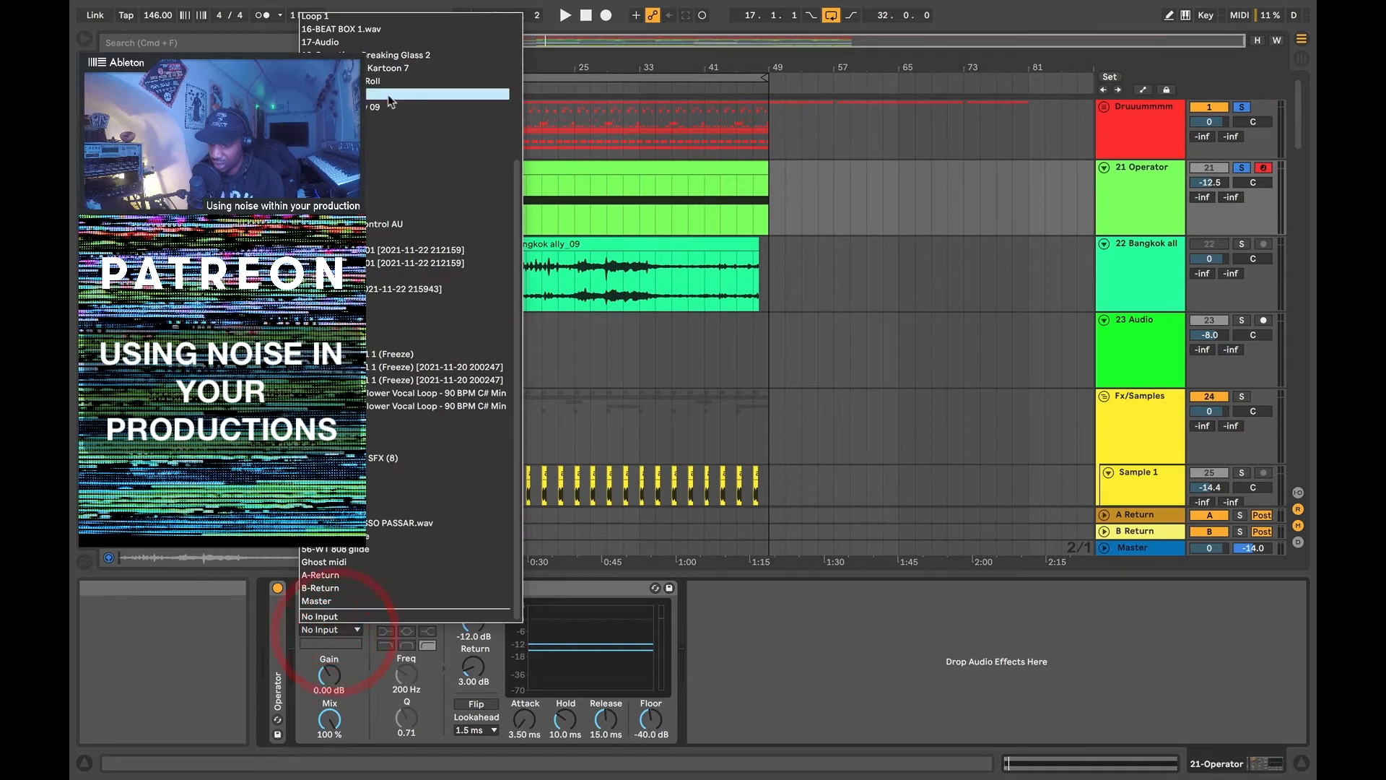
click(339, 21)
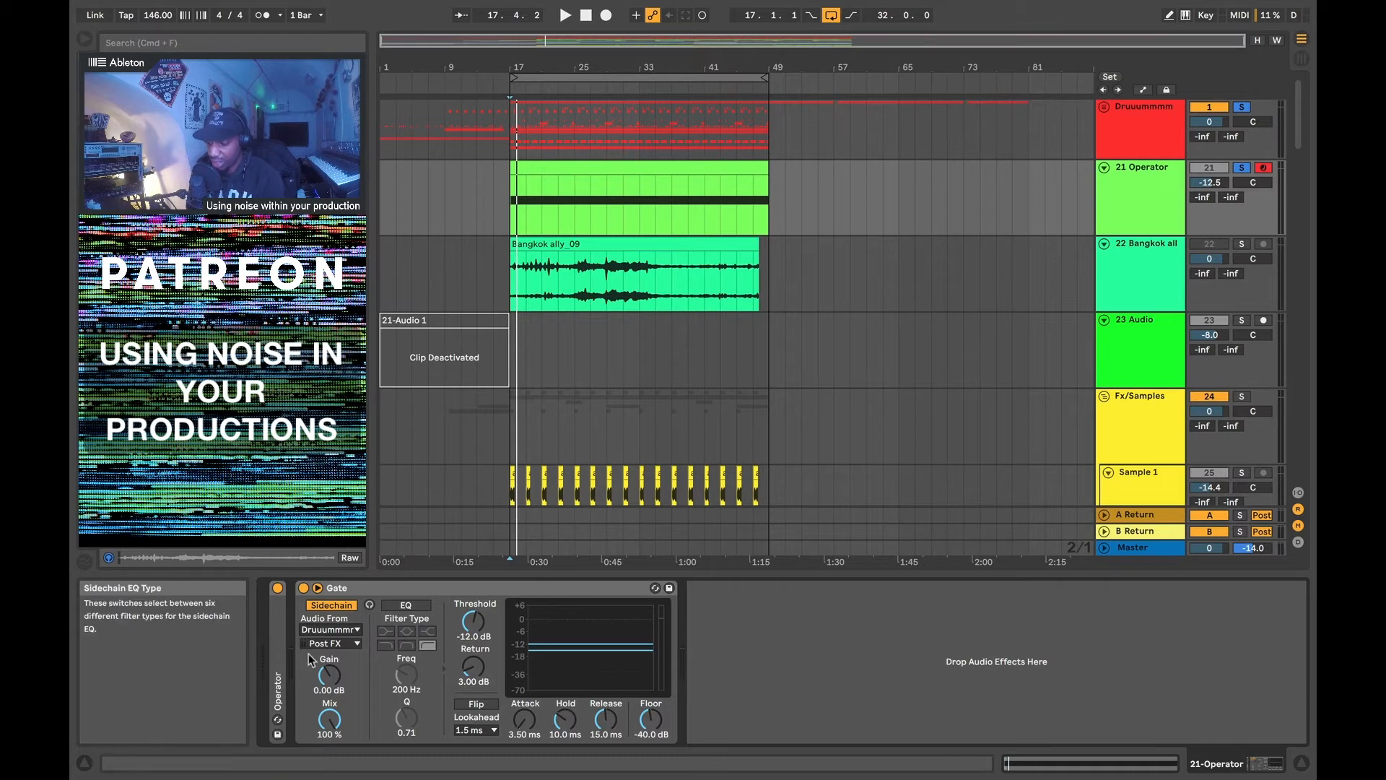
During playback, set the Gate's threshold to -22.2 dB and return to 4.19 dB, and enable its sidechain EQ at 902 Hz
key(space)
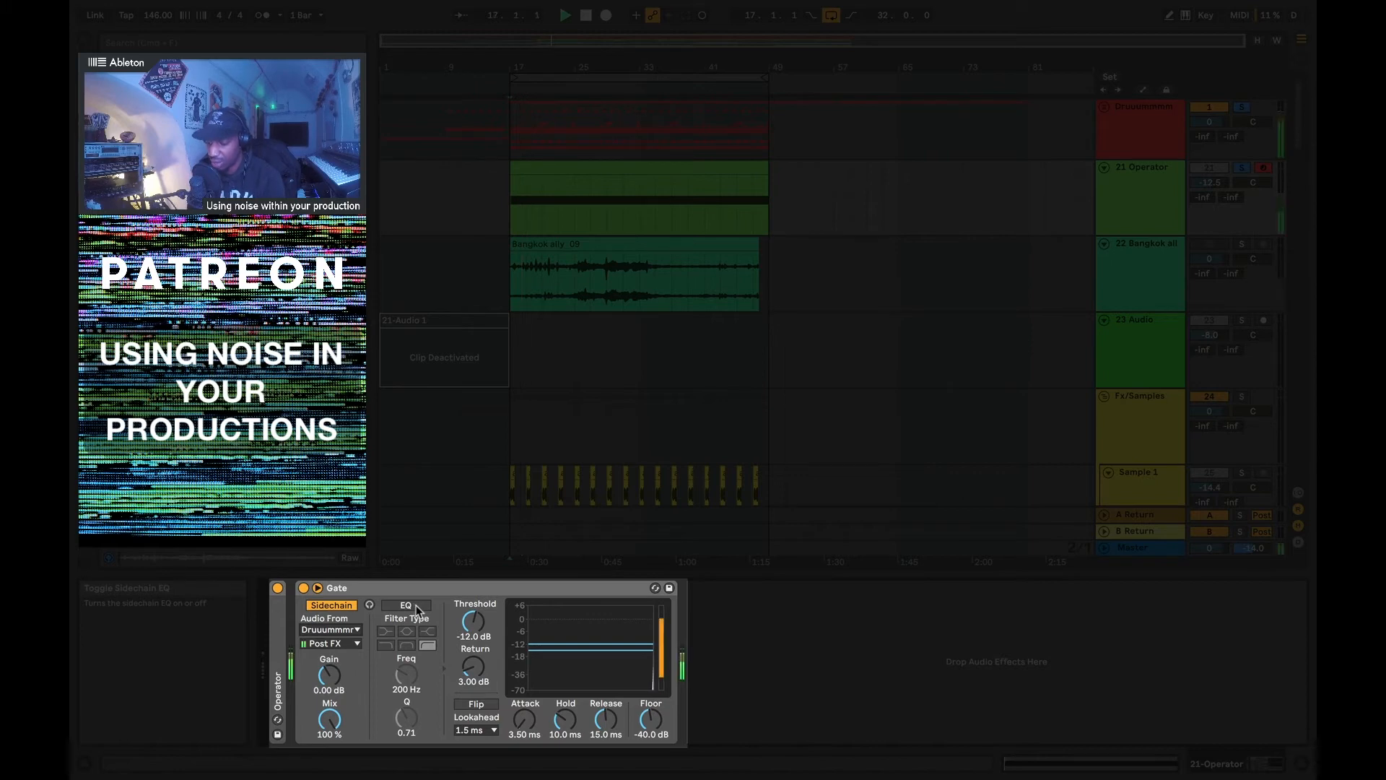
drag(473, 621, 473, 639)
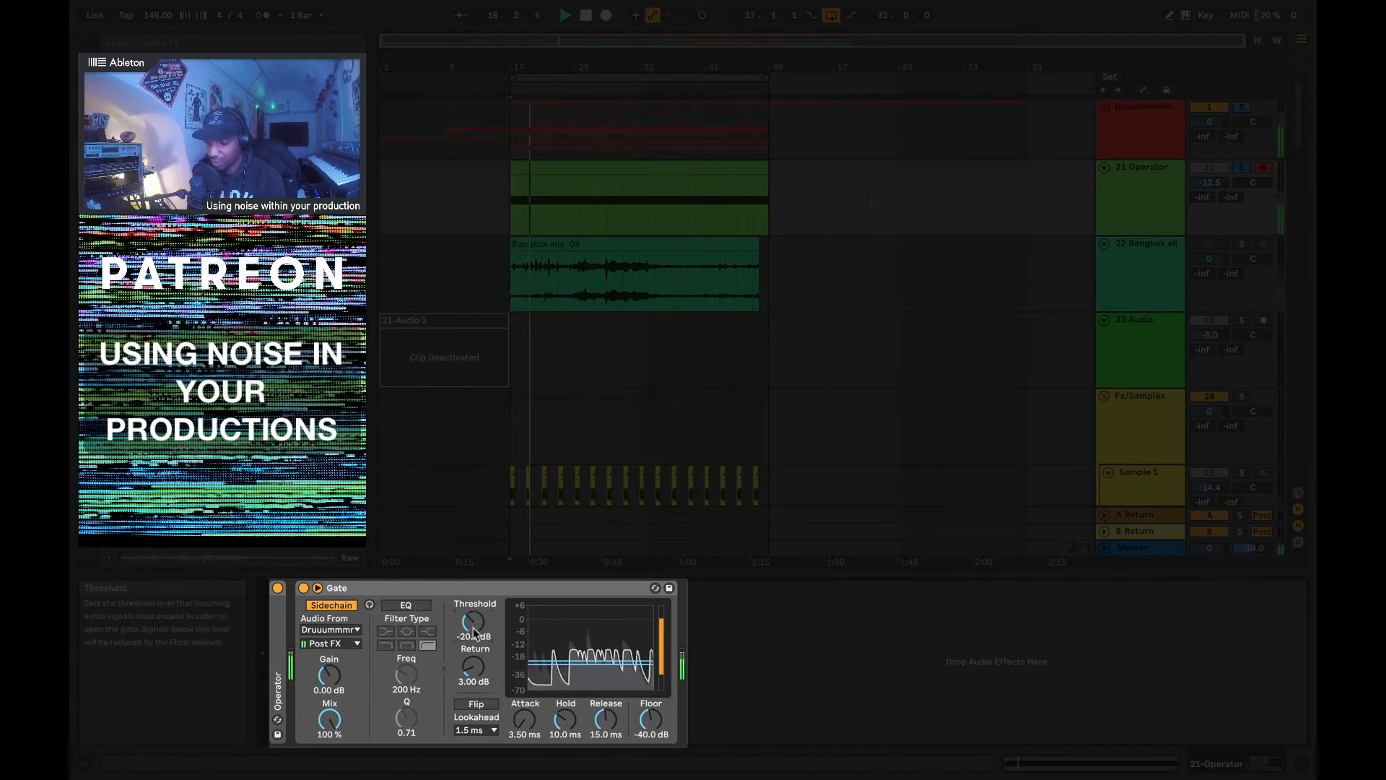
drag(473, 621, 407, 663)
click(472, 666)
click(406, 606)
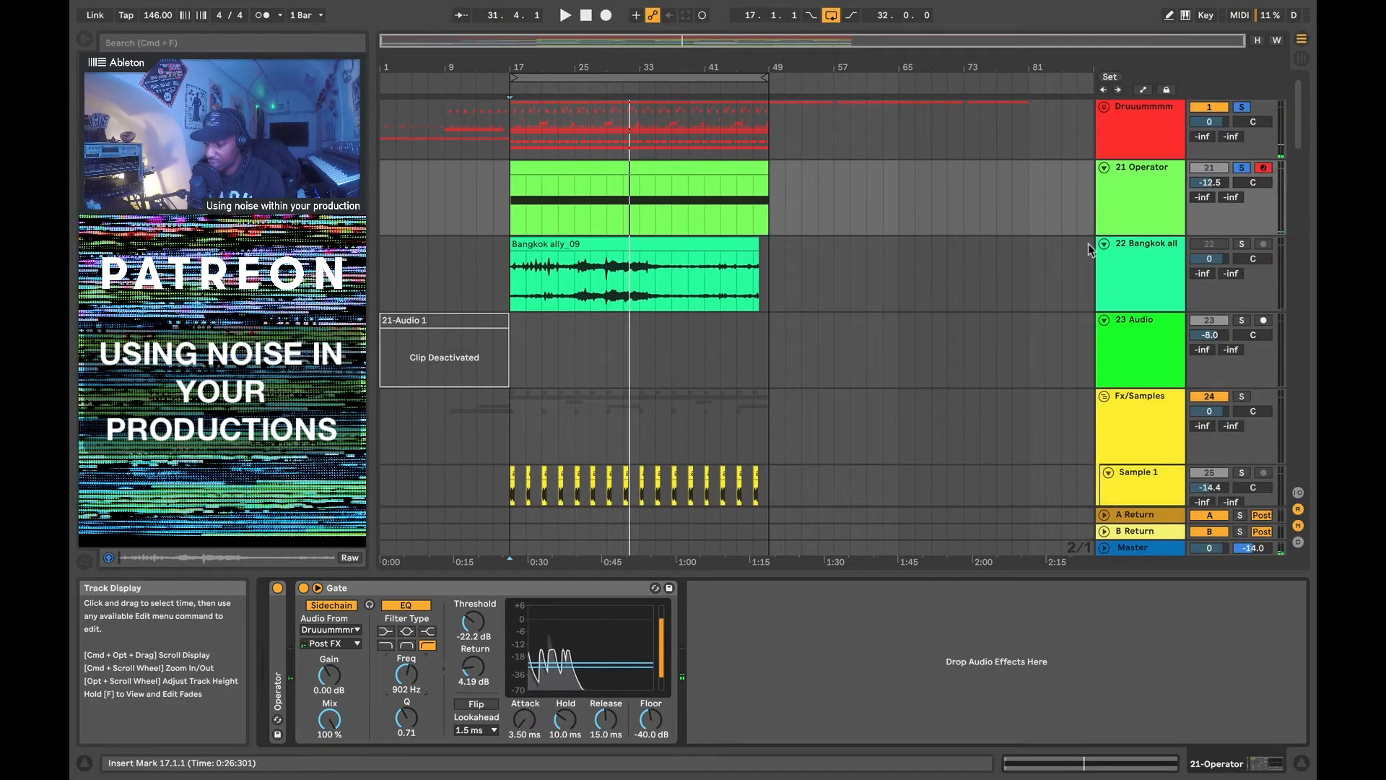
Unsolo the drum group and 21 Operator, then audition the gated noise in the full mix from bar 17
click(1244, 167)
key(space)
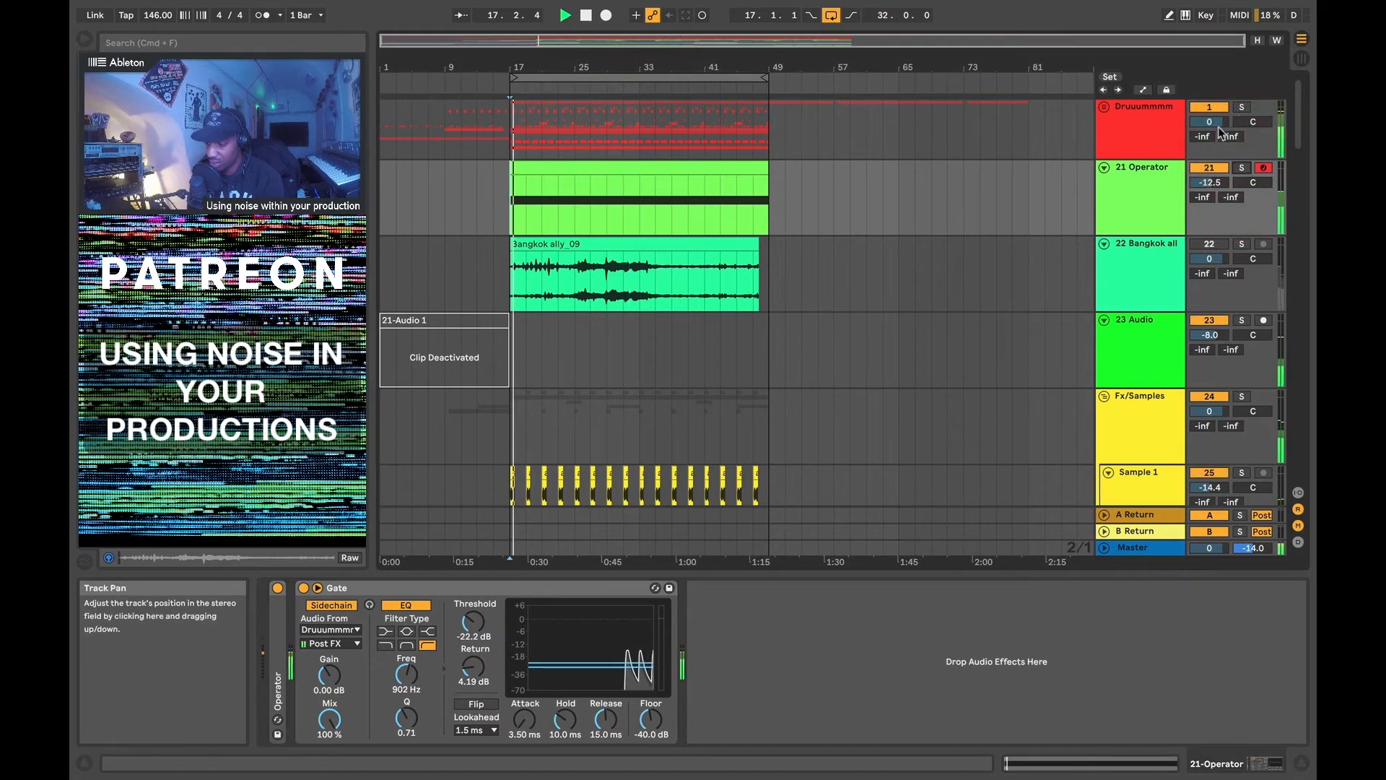
key(space)
Unfold the Druuummmmsss group to show its member tracks
click(1163, 131)
click(1105, 107)
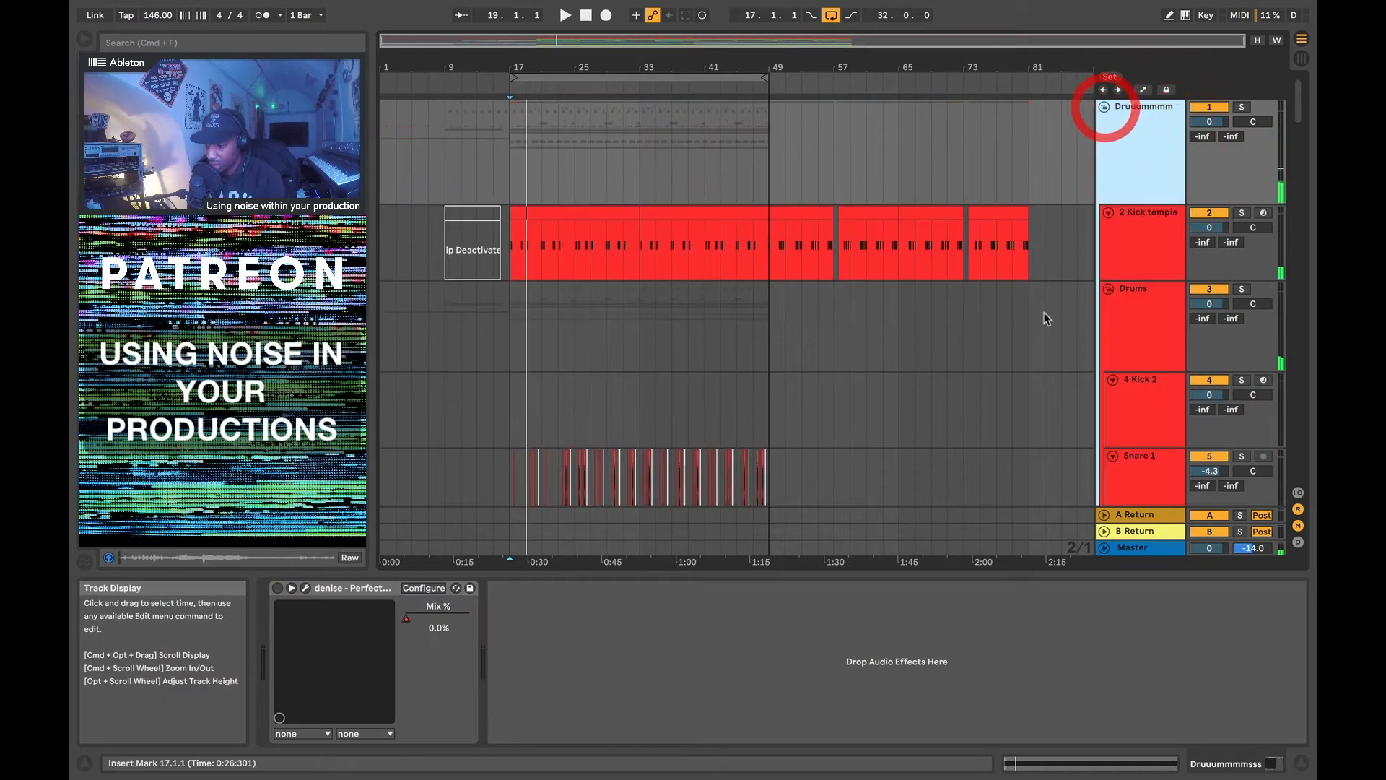
Look through the Druuummmmsss group's tracks, show the Drums subgroup's effects, and fold the main group
scroll(1001, 354, down, 3)
scroll(1038, 449, up, 3)
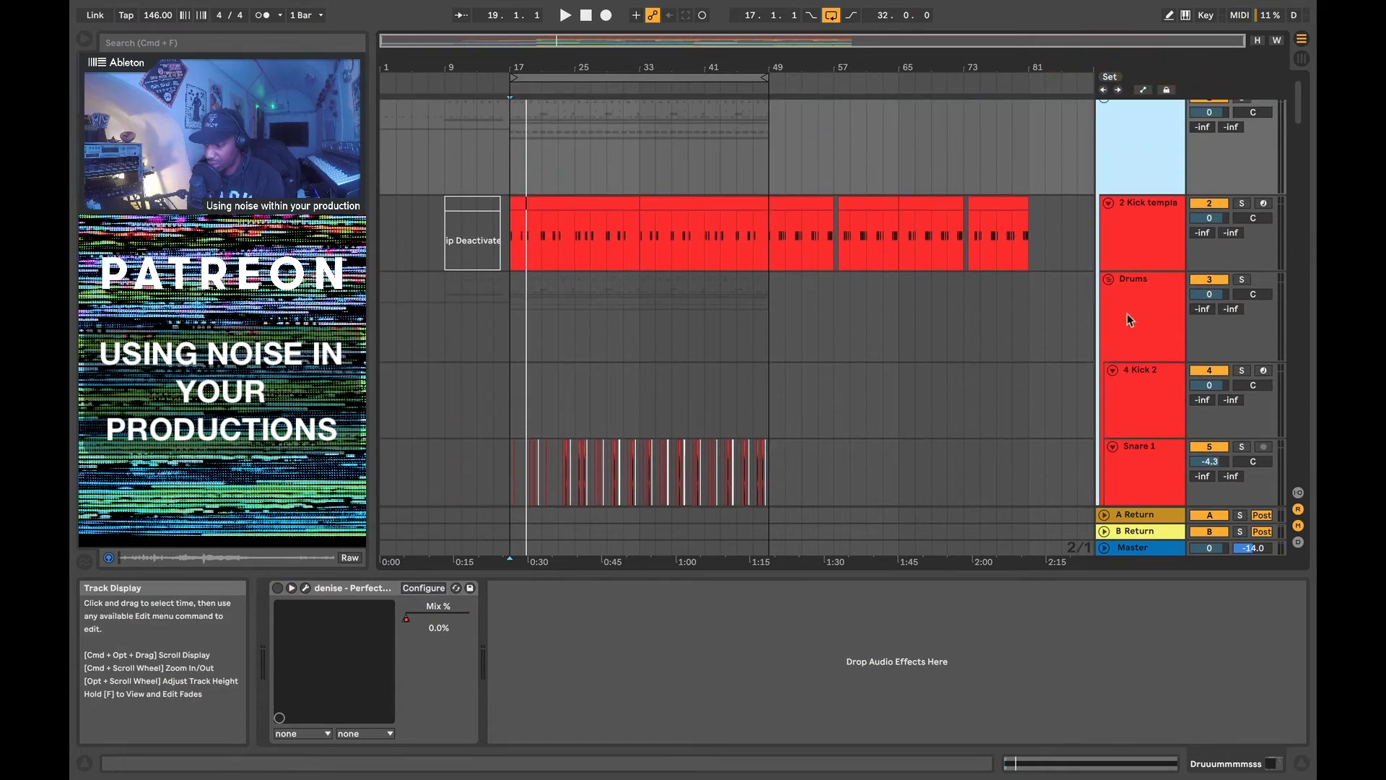
click(1124, 313)
scroll(1079, 260, up, 1)
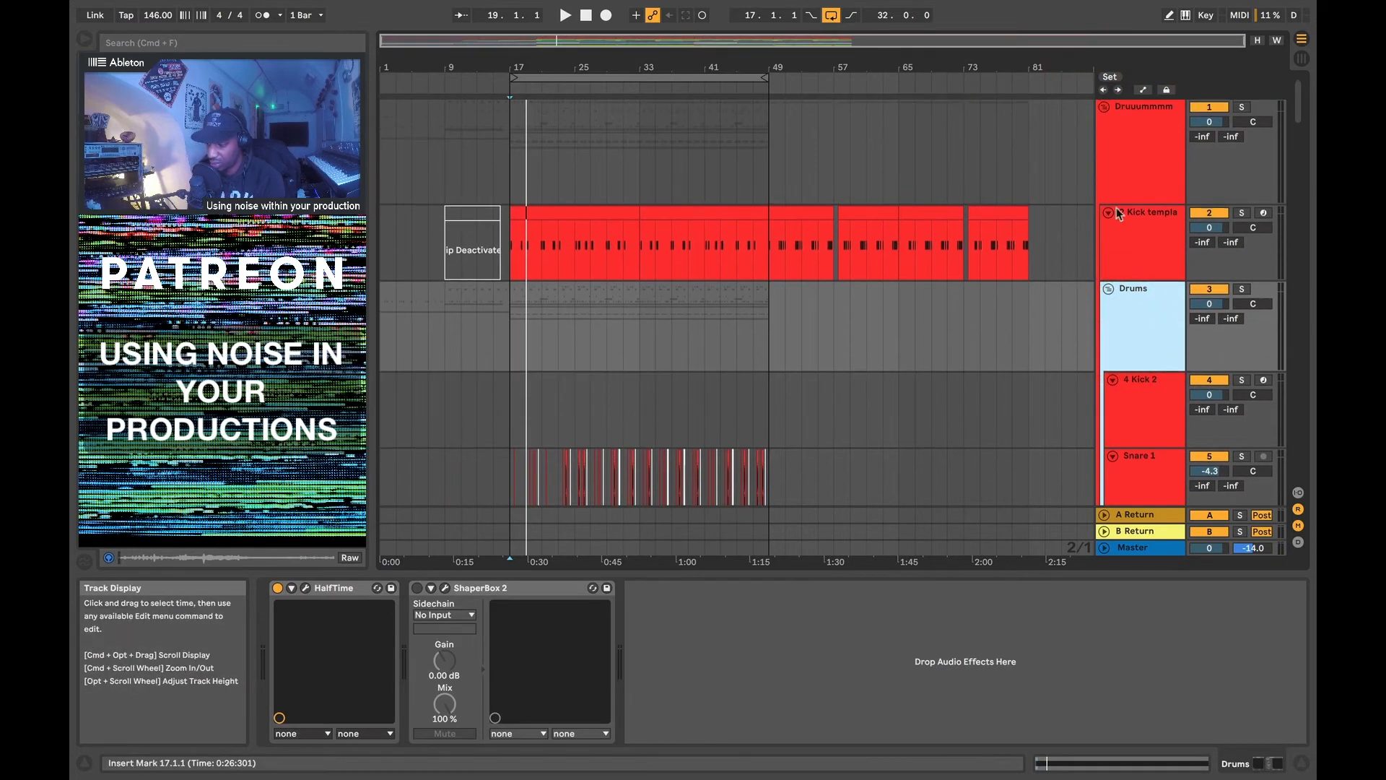
click(1105, 107)
During playback, turn off ShaperBox 2 on the 35 Wavetable track
key(space)
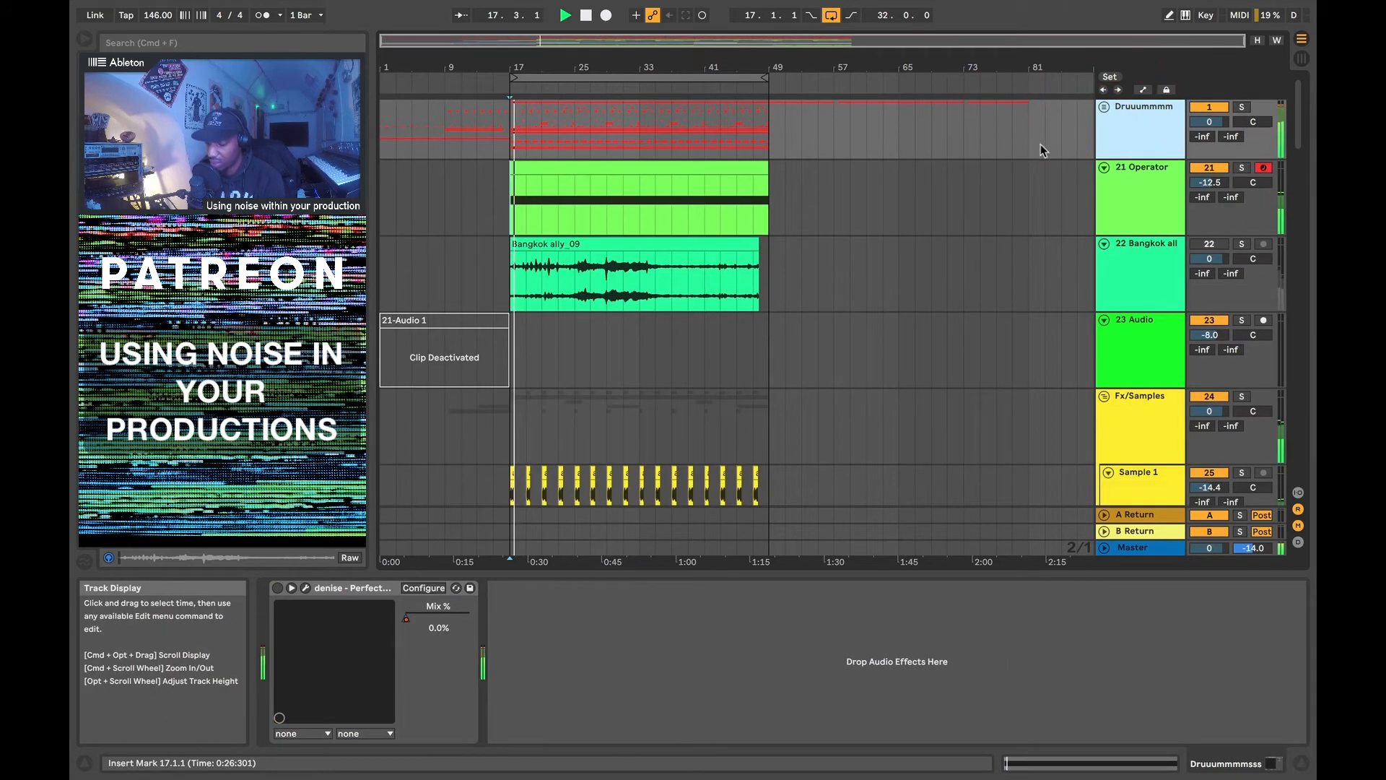
scroll(933, 308, down, 15)
scroll(934, 308, up, 1)
click(1133, 261)
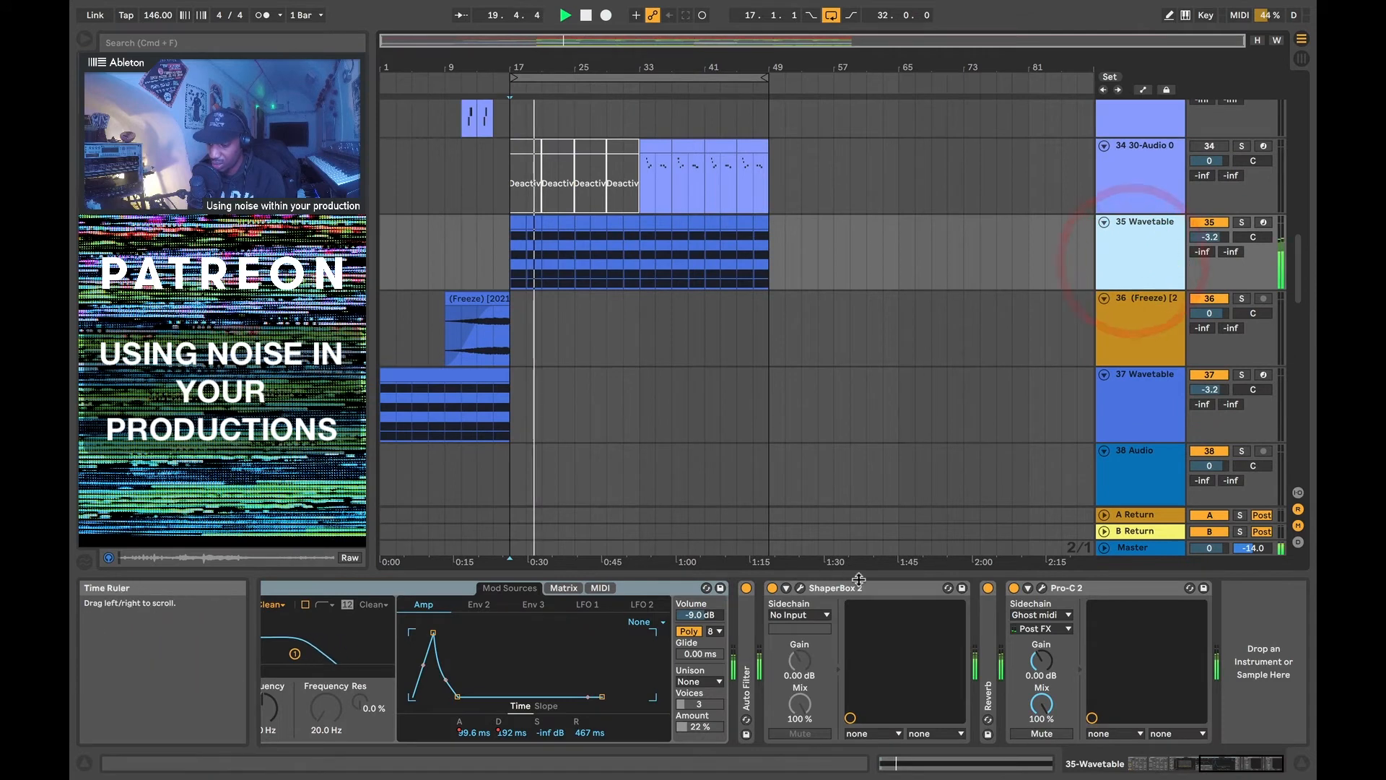
click(772, 588)
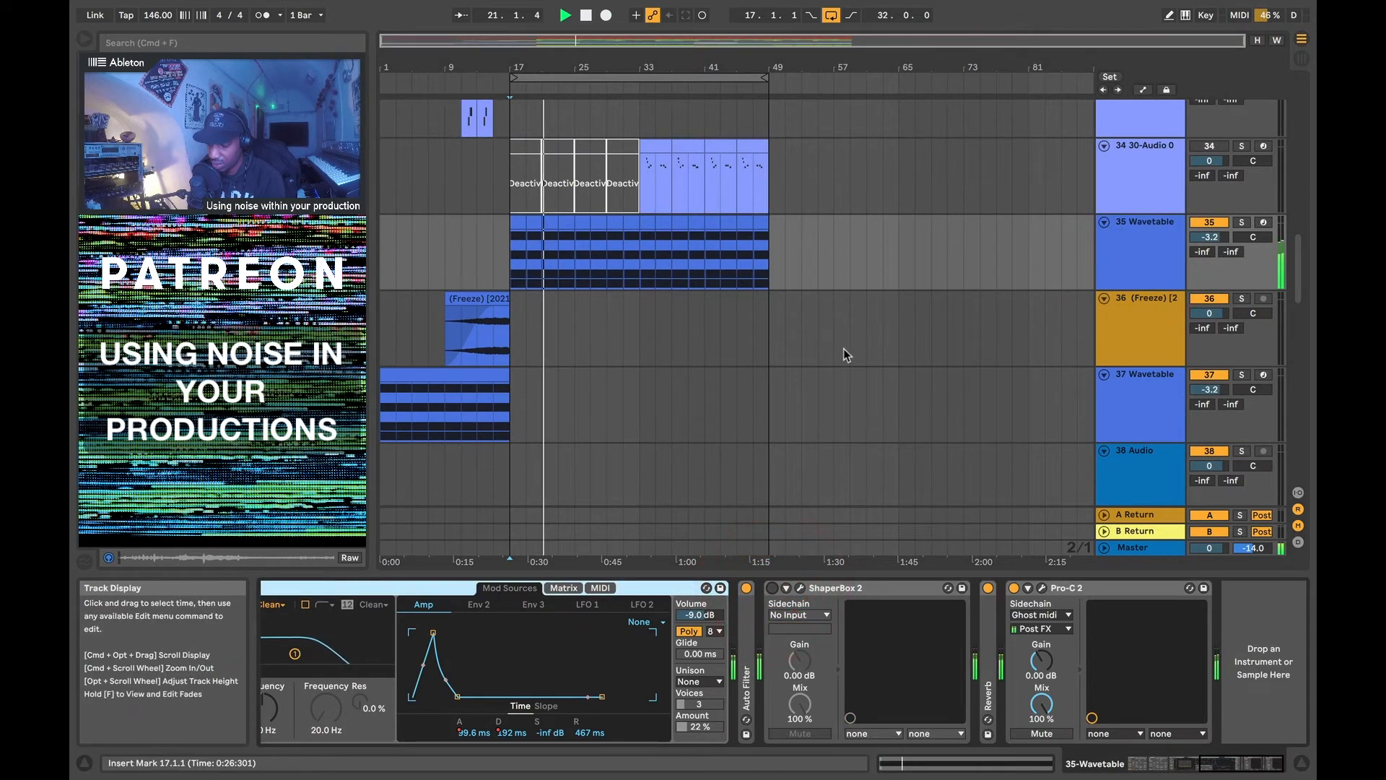
scroll(844, 348, up, 14)
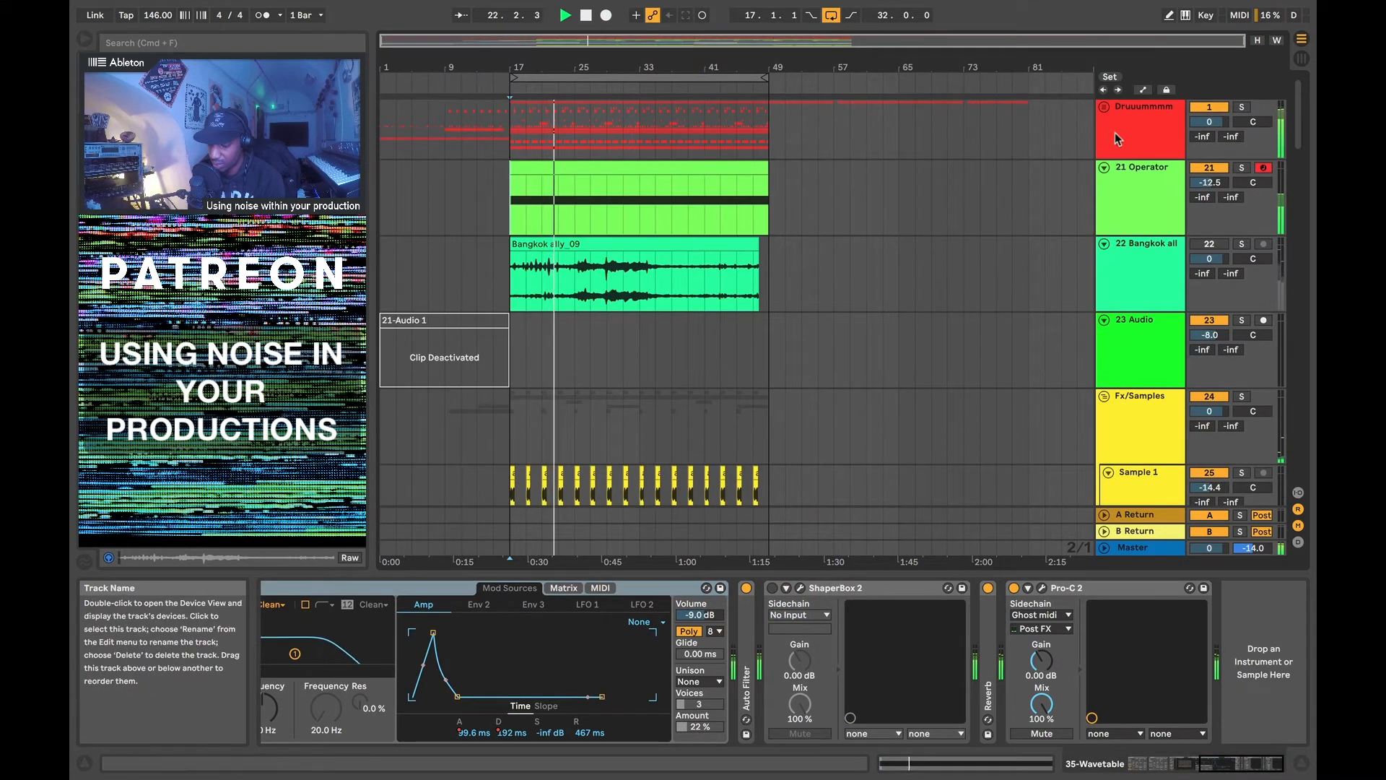
Add Duck after the Gate on the 21 Operator track, bend its rising envelope segment, and play it
click(1115, 131)
click(1151, 194)
key(space)
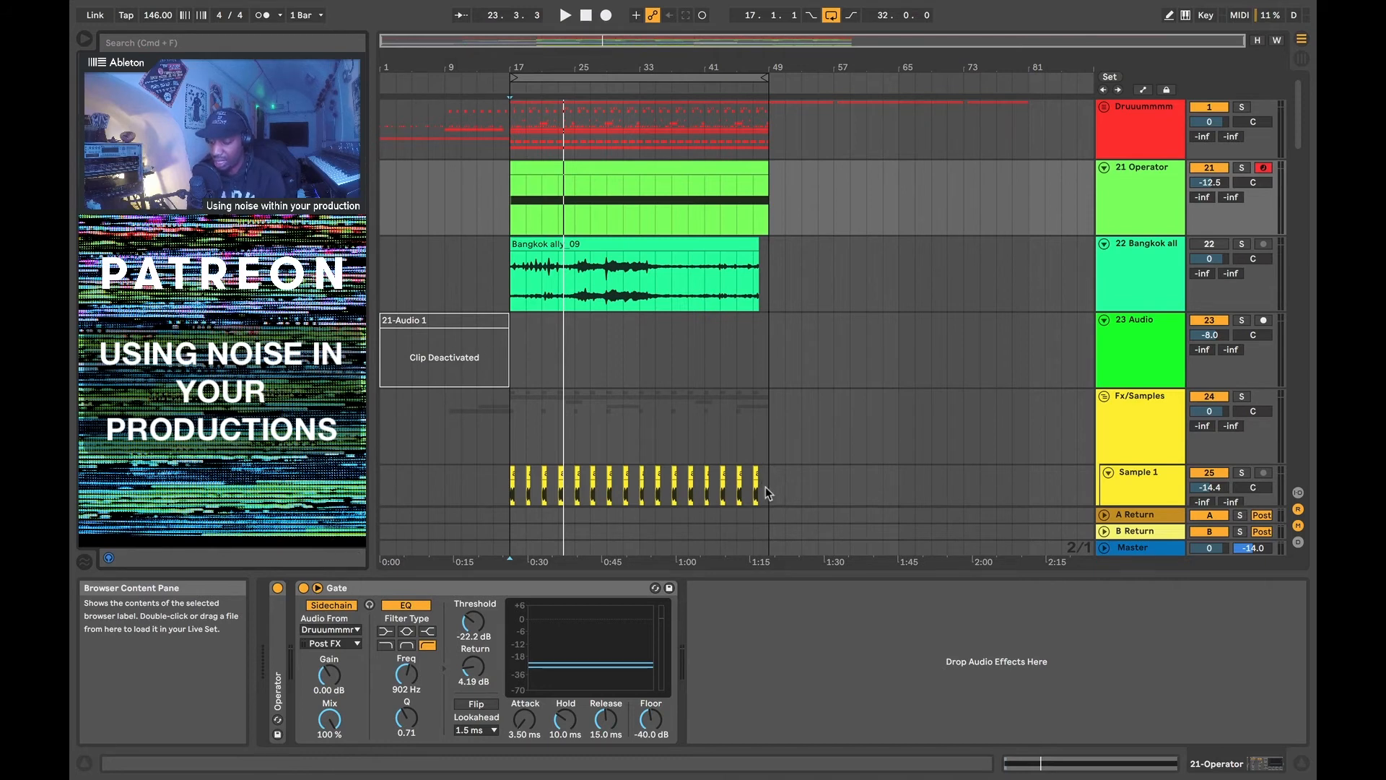
drag(661, 336, 657, 291)
key(space)
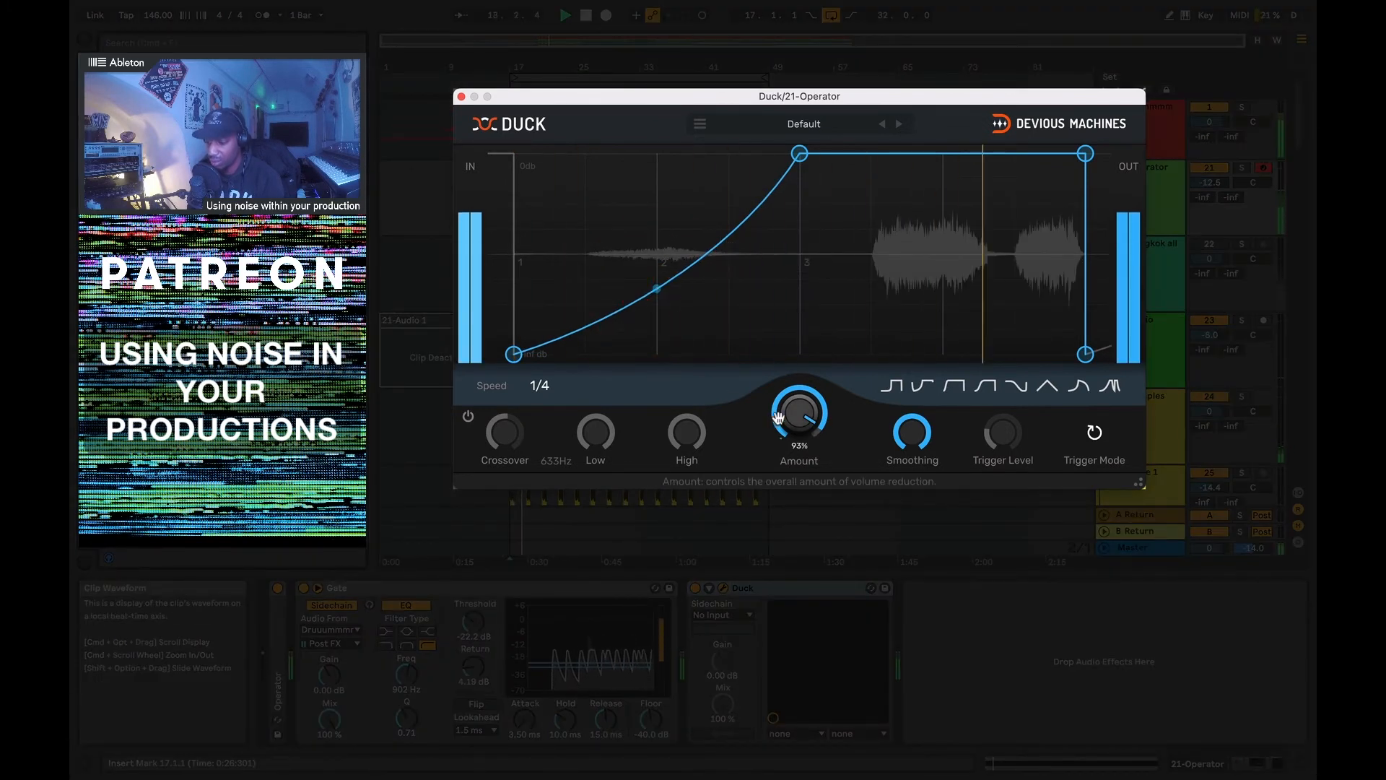
Set Duck's speed to 1 bar and its amount to 51%
click(539, 383)
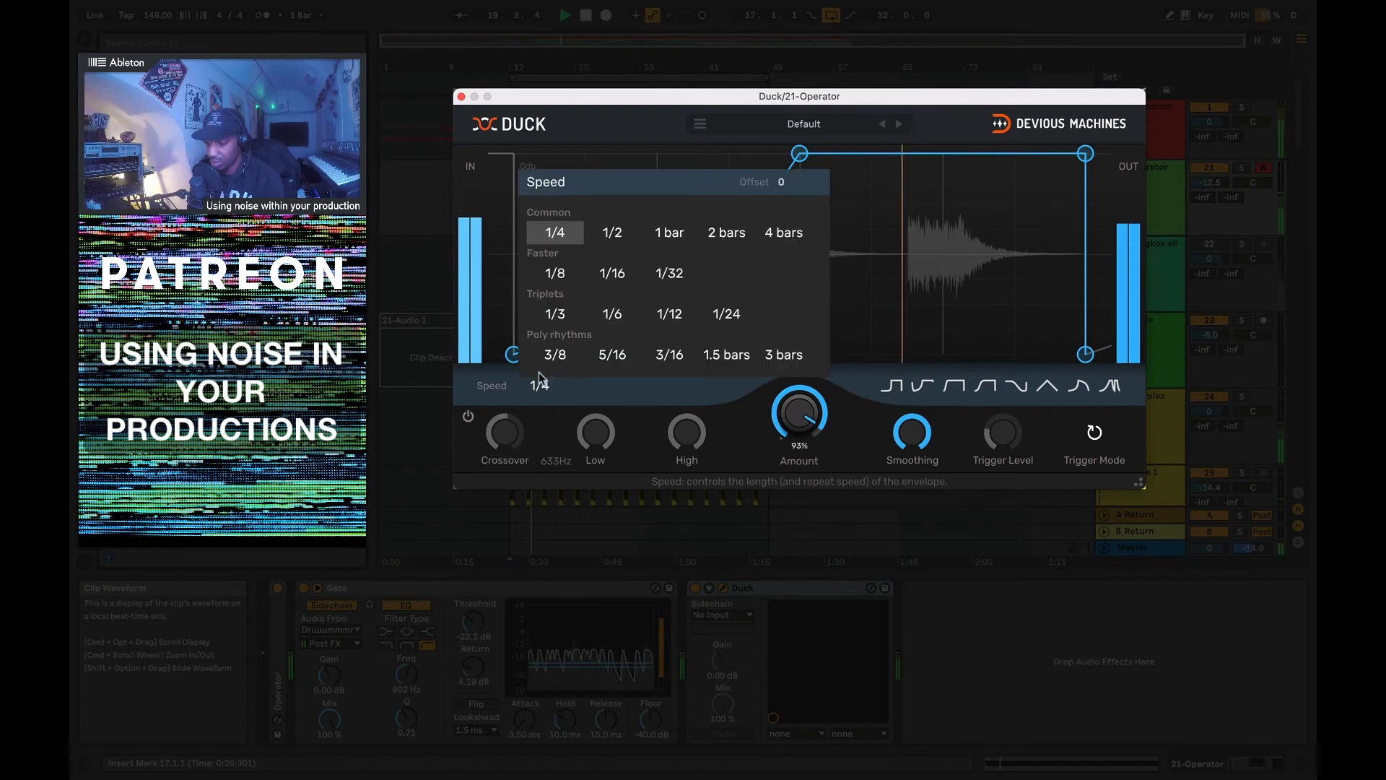
click(670, 232)
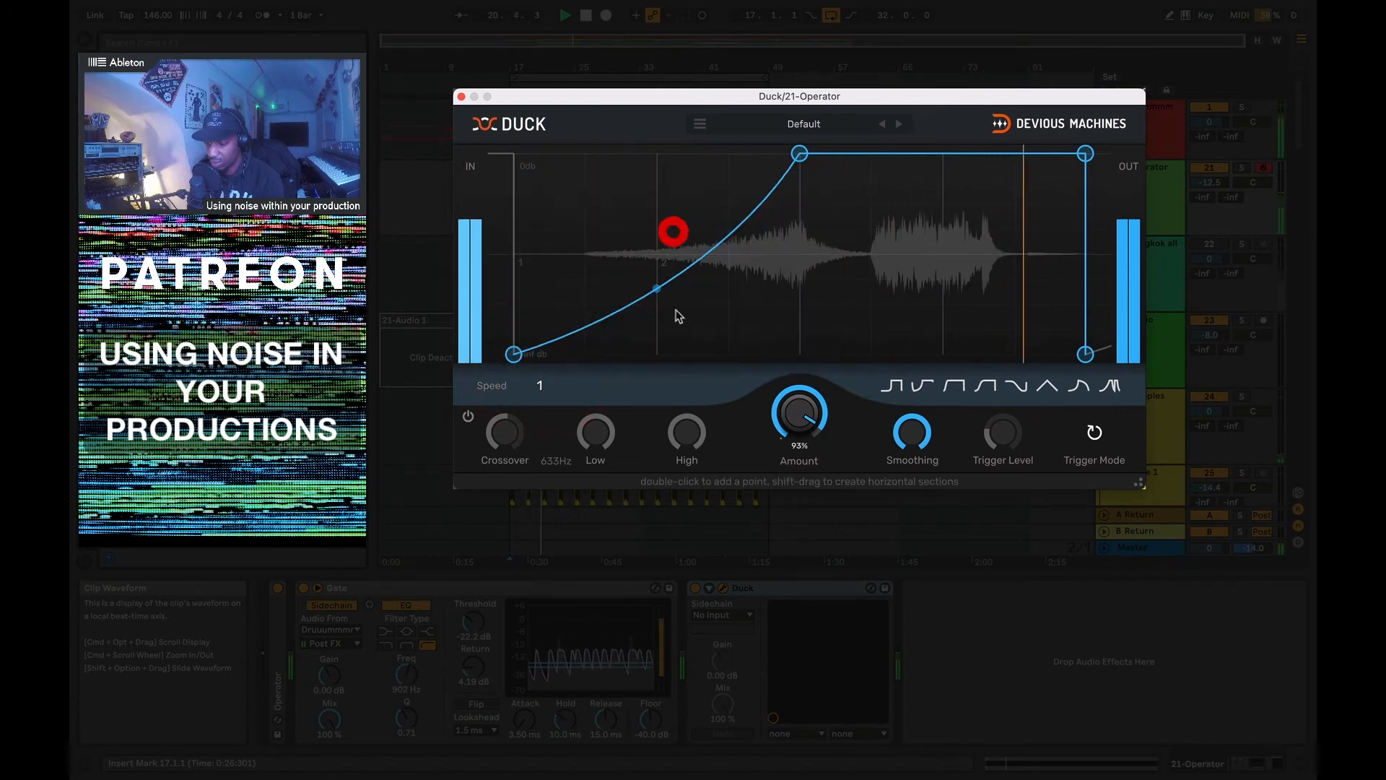
drag(783, 446, 819, 531)
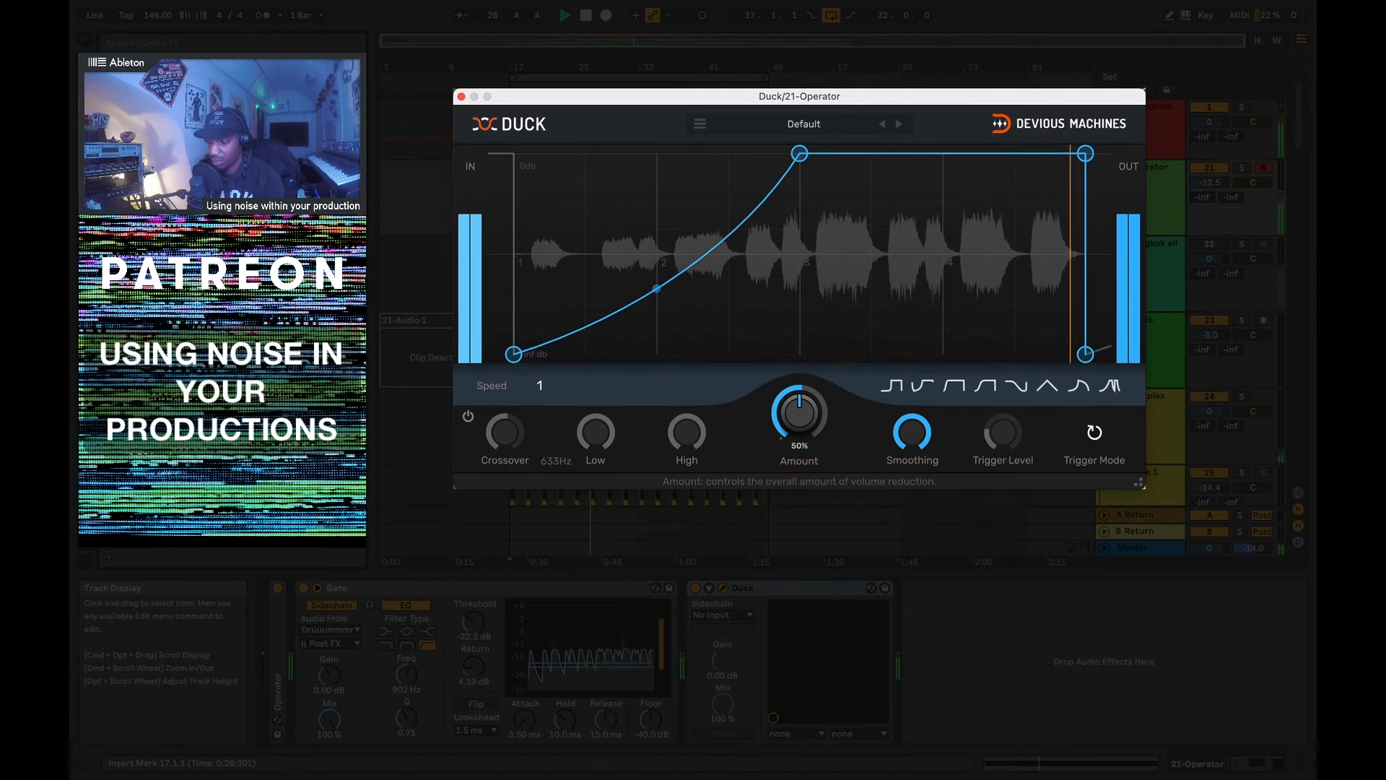
drag(799, 419, 800, 417)
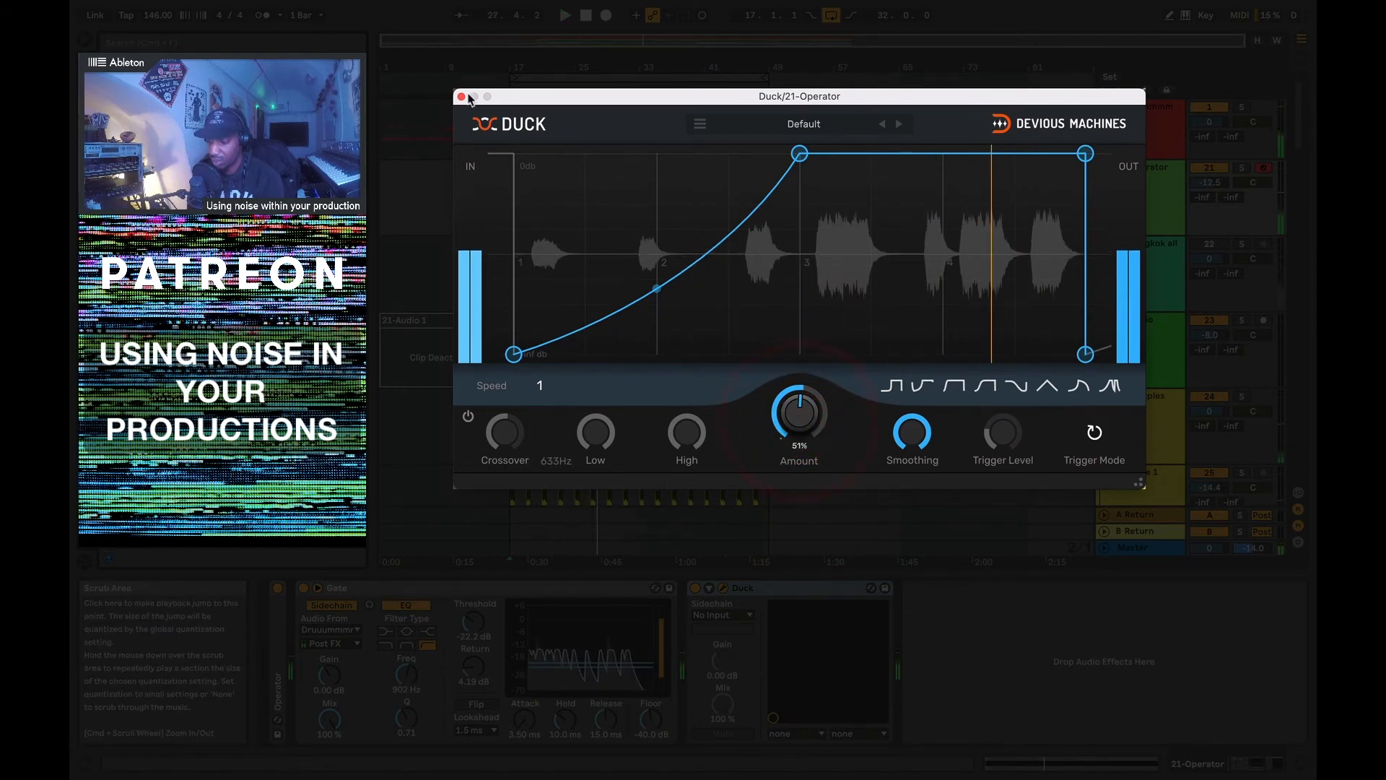
click(461, 97)
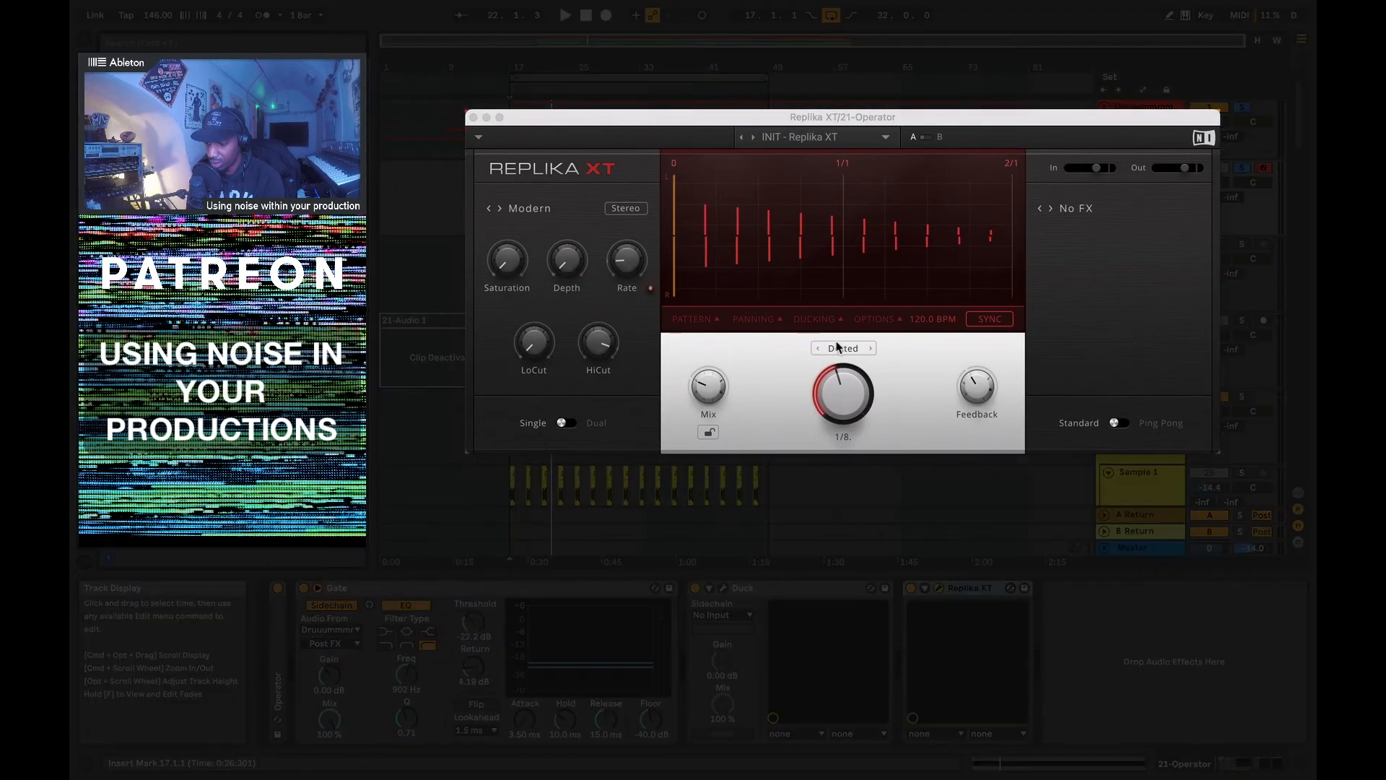
Add Replika XT after Duck on 21 Operator and set its 1/8 delay time to Straight
click(841, 348)
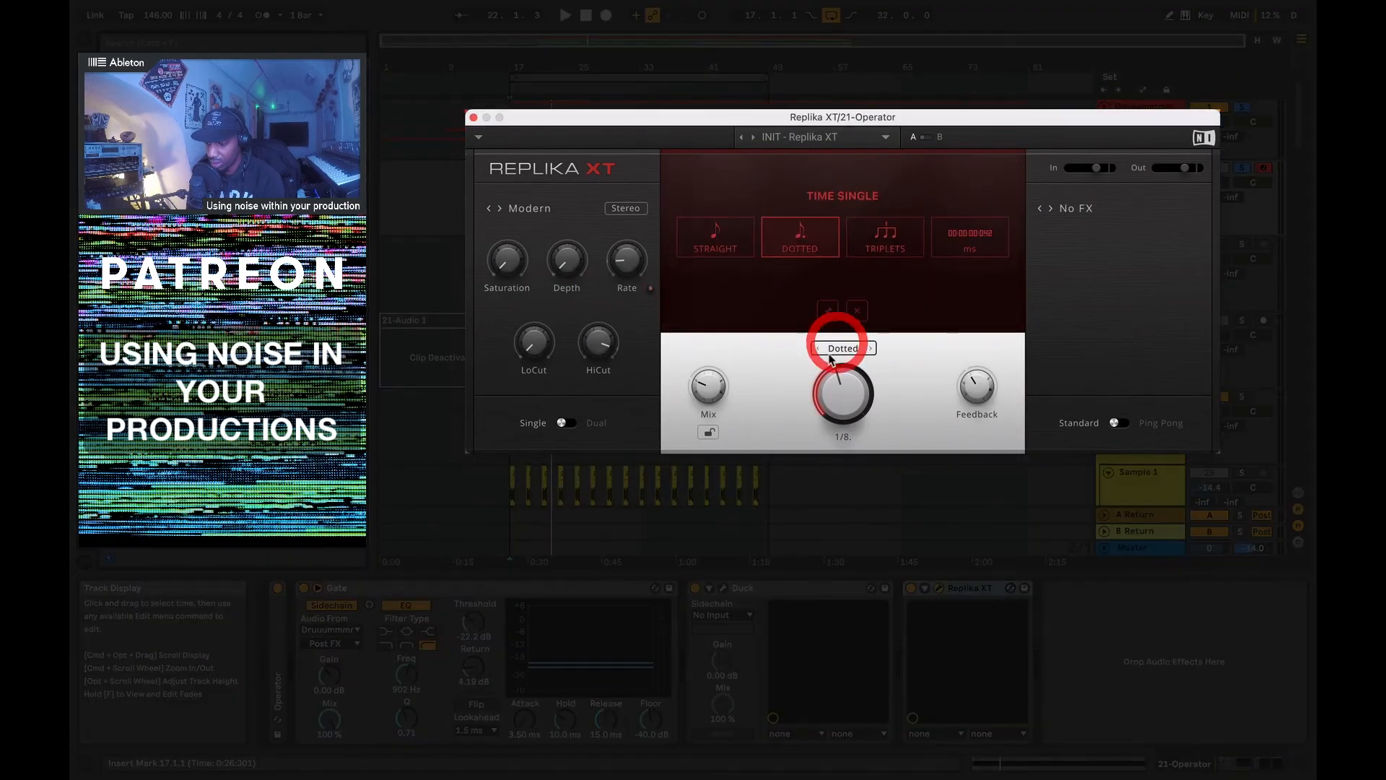
click(697, 231)
key(space)
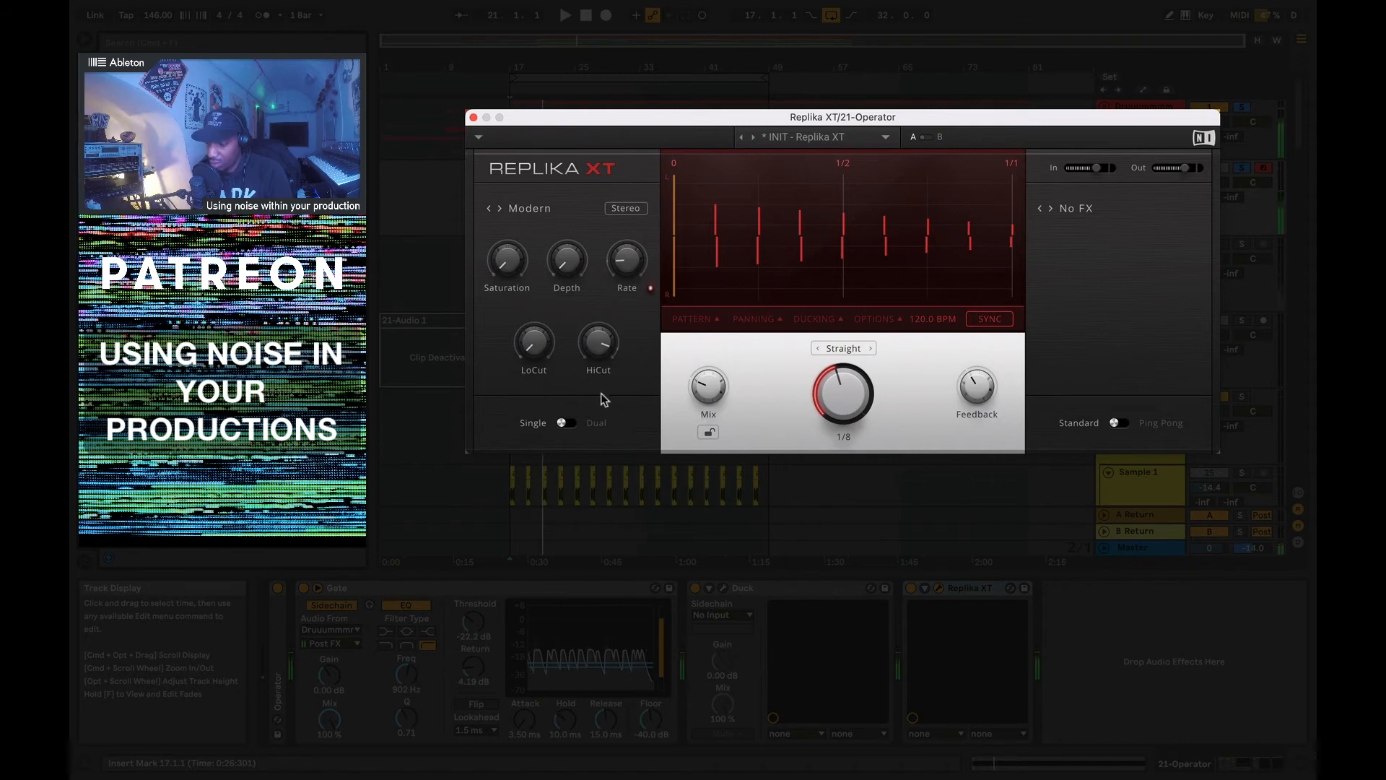
Try the Phaser, Flanger and Chorus modulations in Replika XT during playback, and settle on Filter
click(1041, 209)
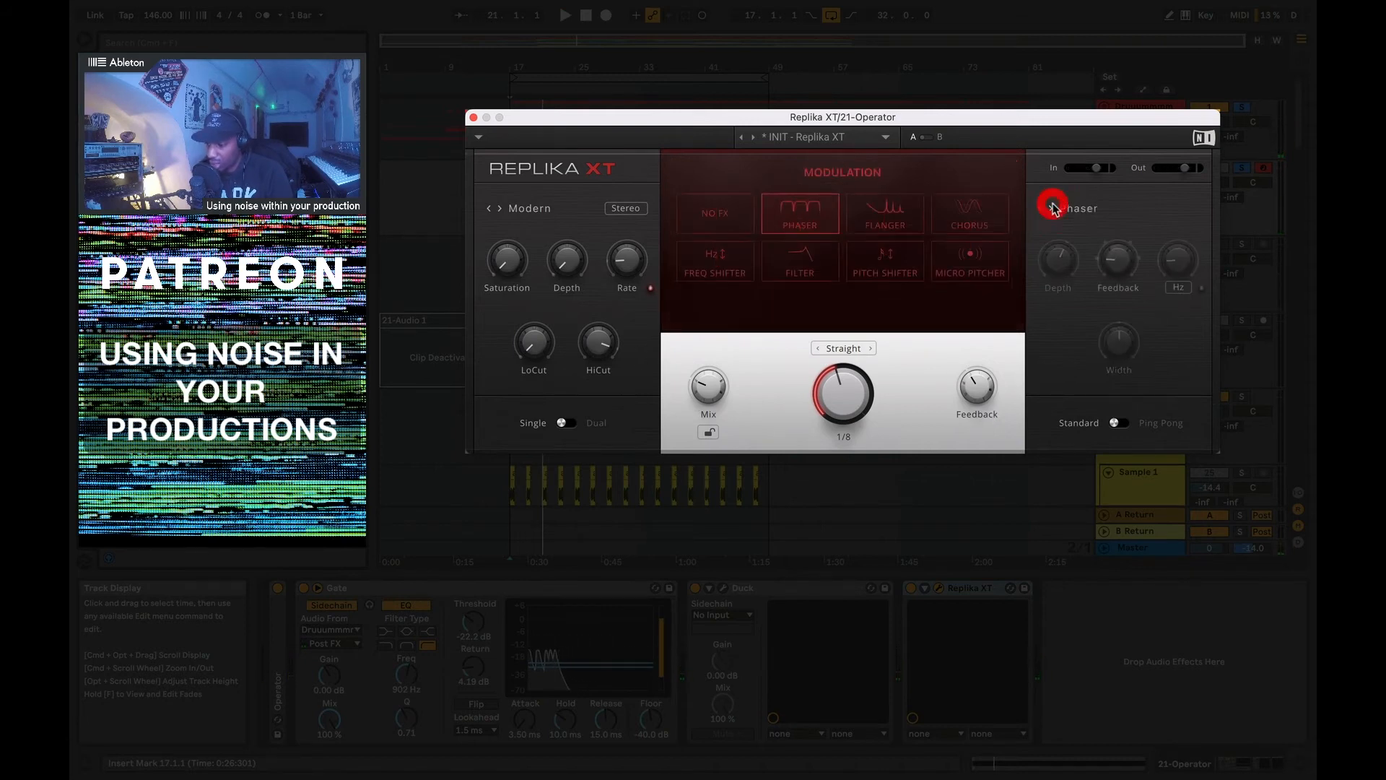
click(1061, 209)
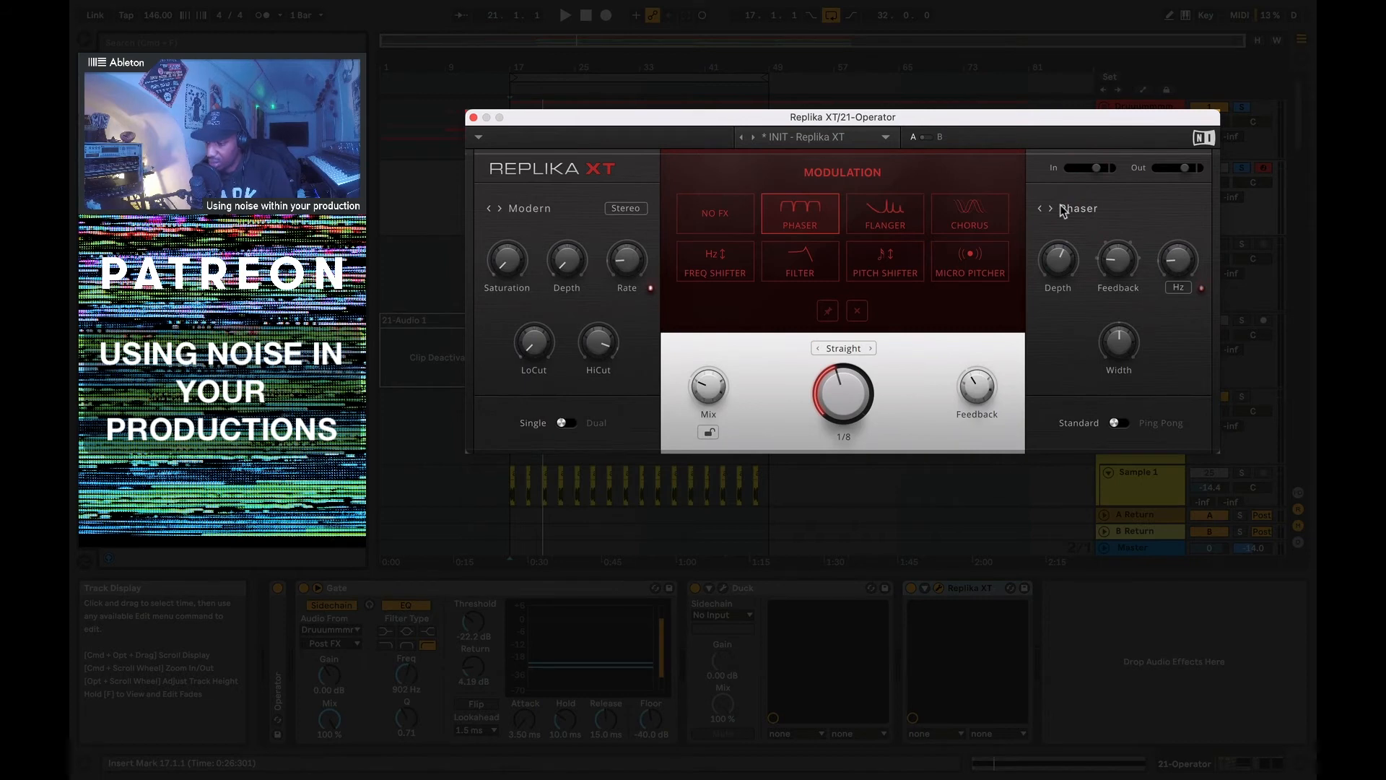
click(1063, 210)
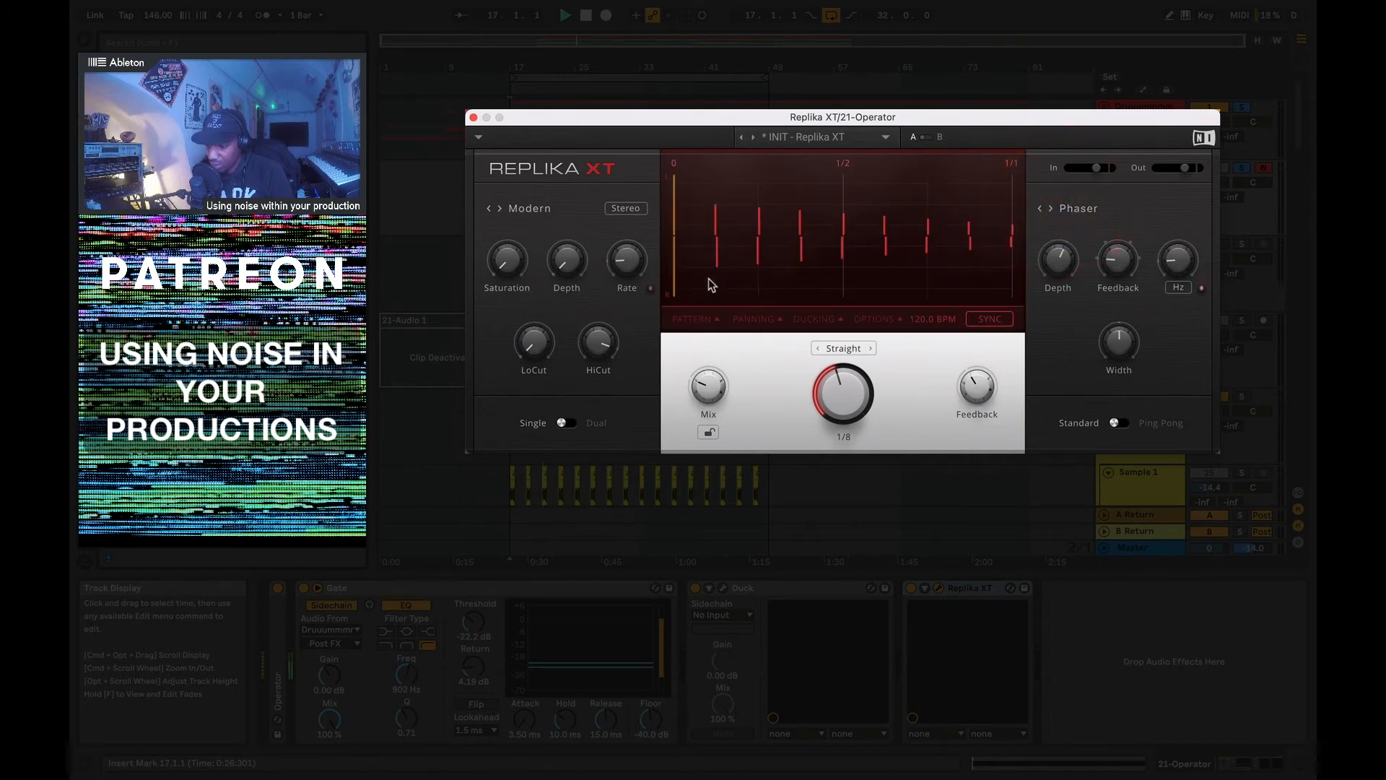
click(1057, 210)
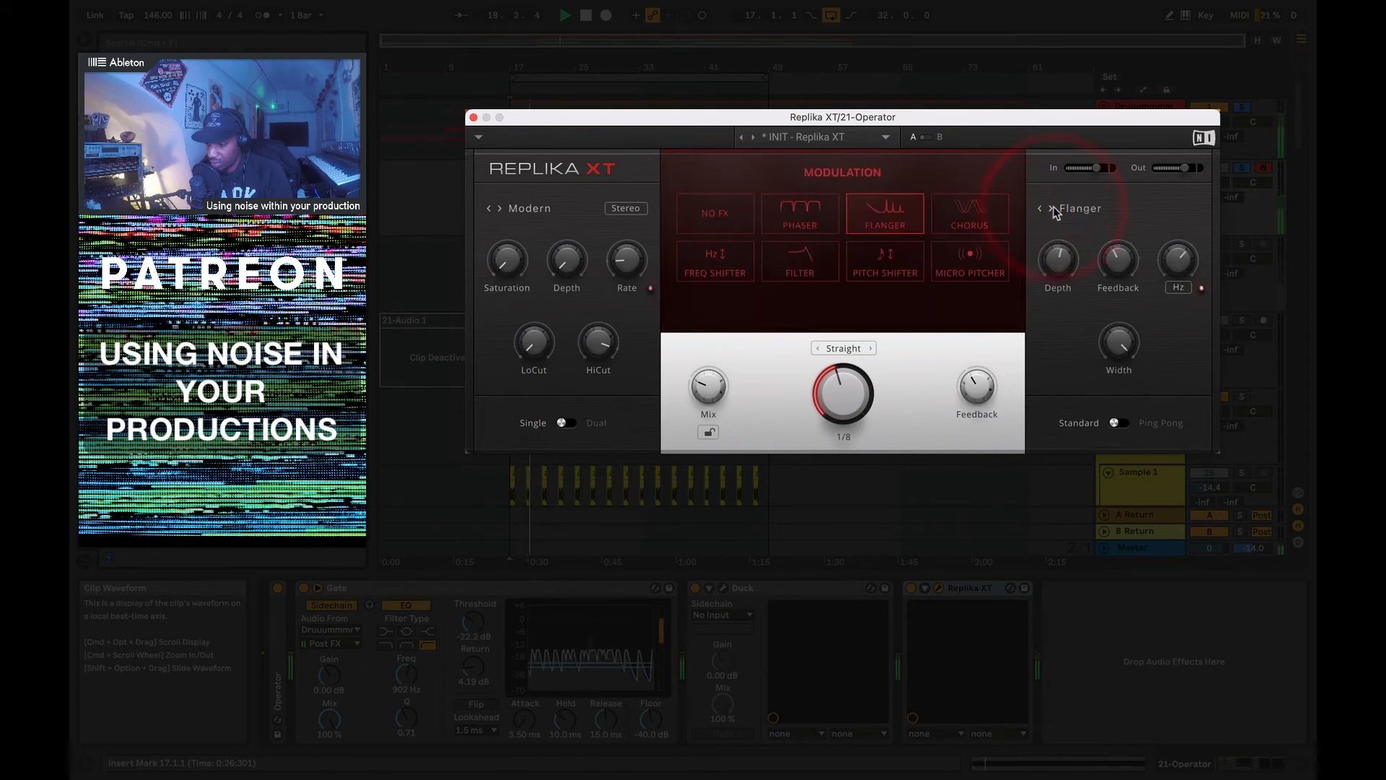
click(1053, 210)
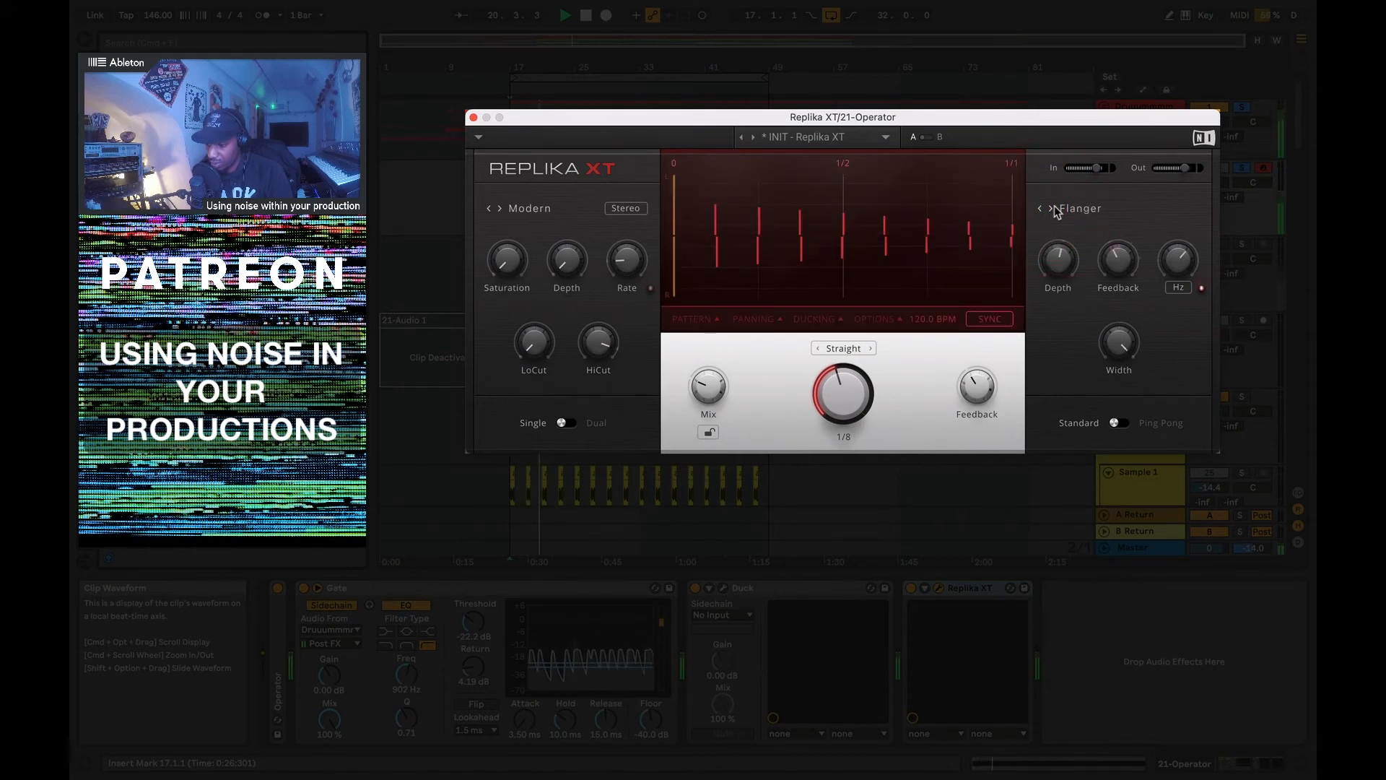
click(1080, 209)
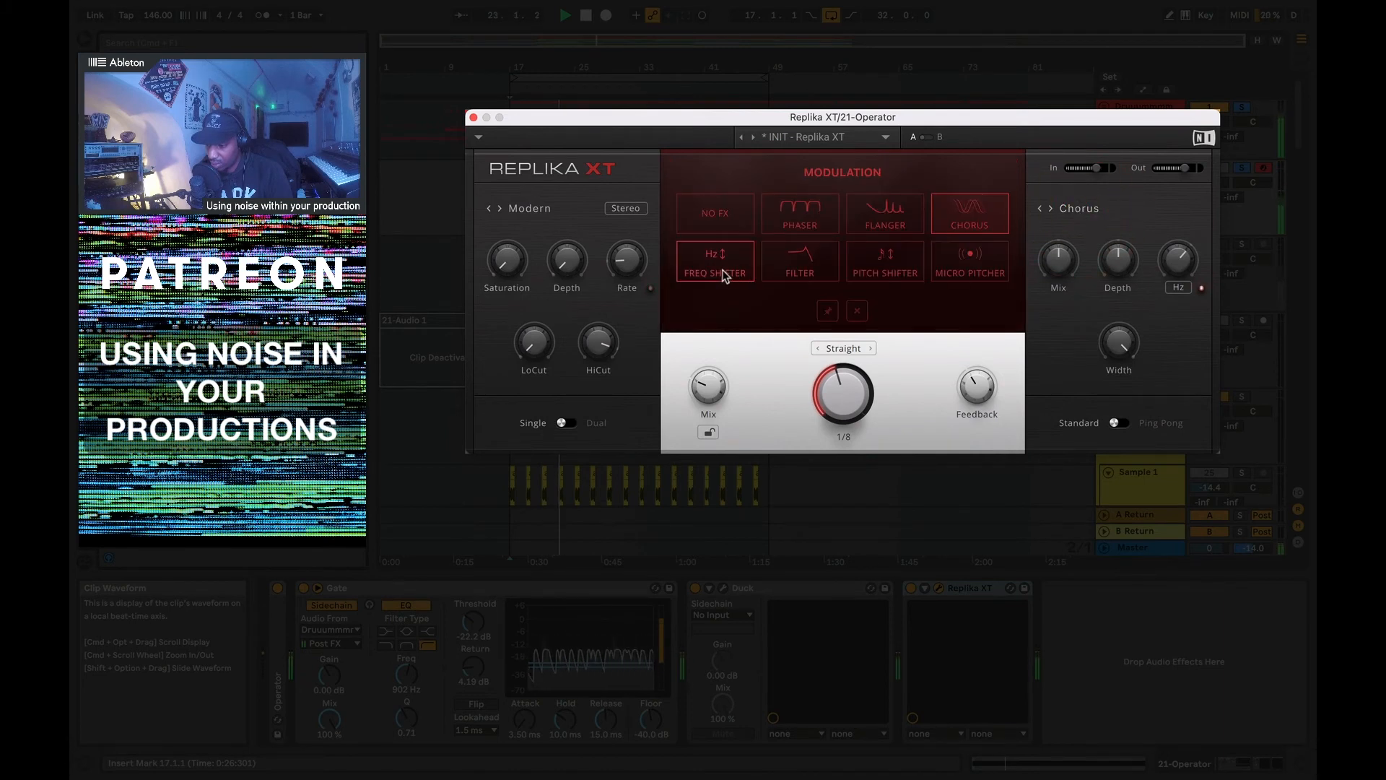
click(792, 273)
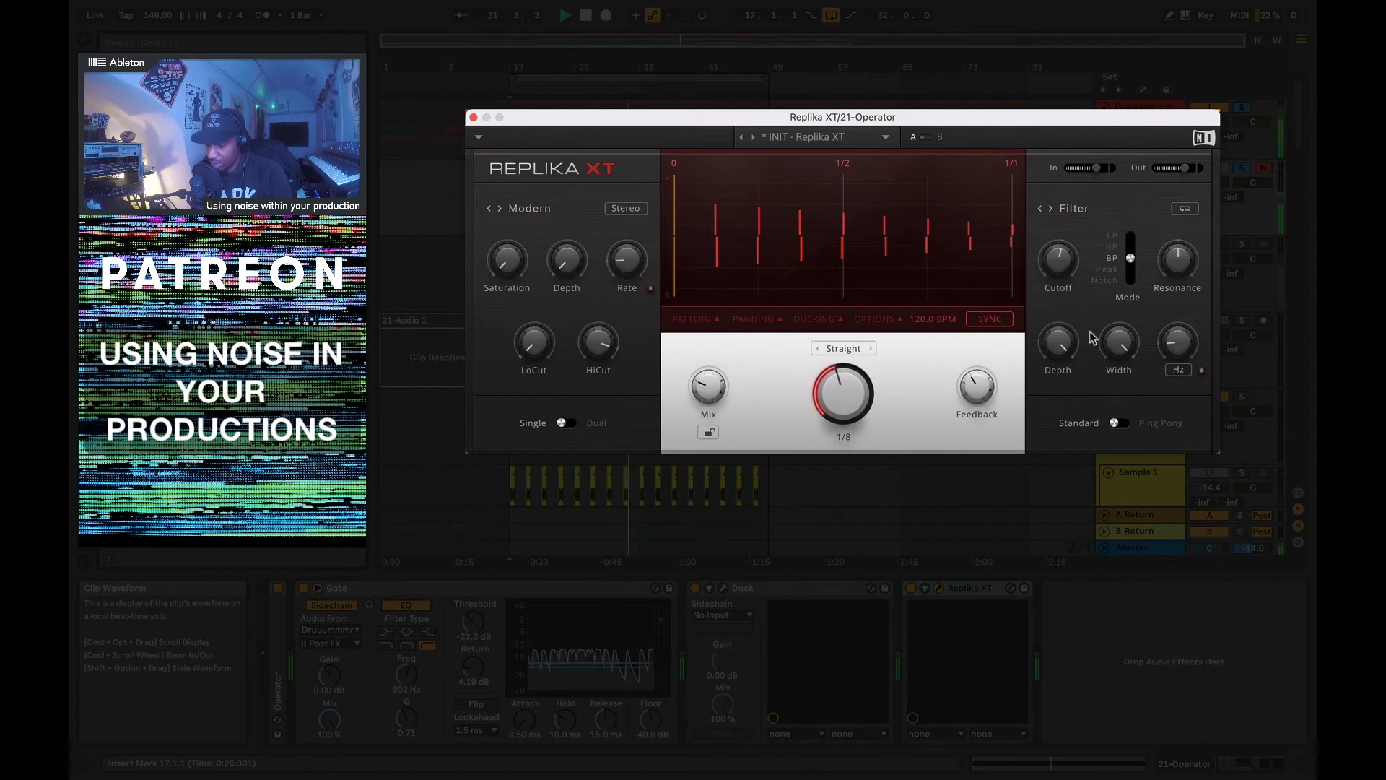
click(473, 117)
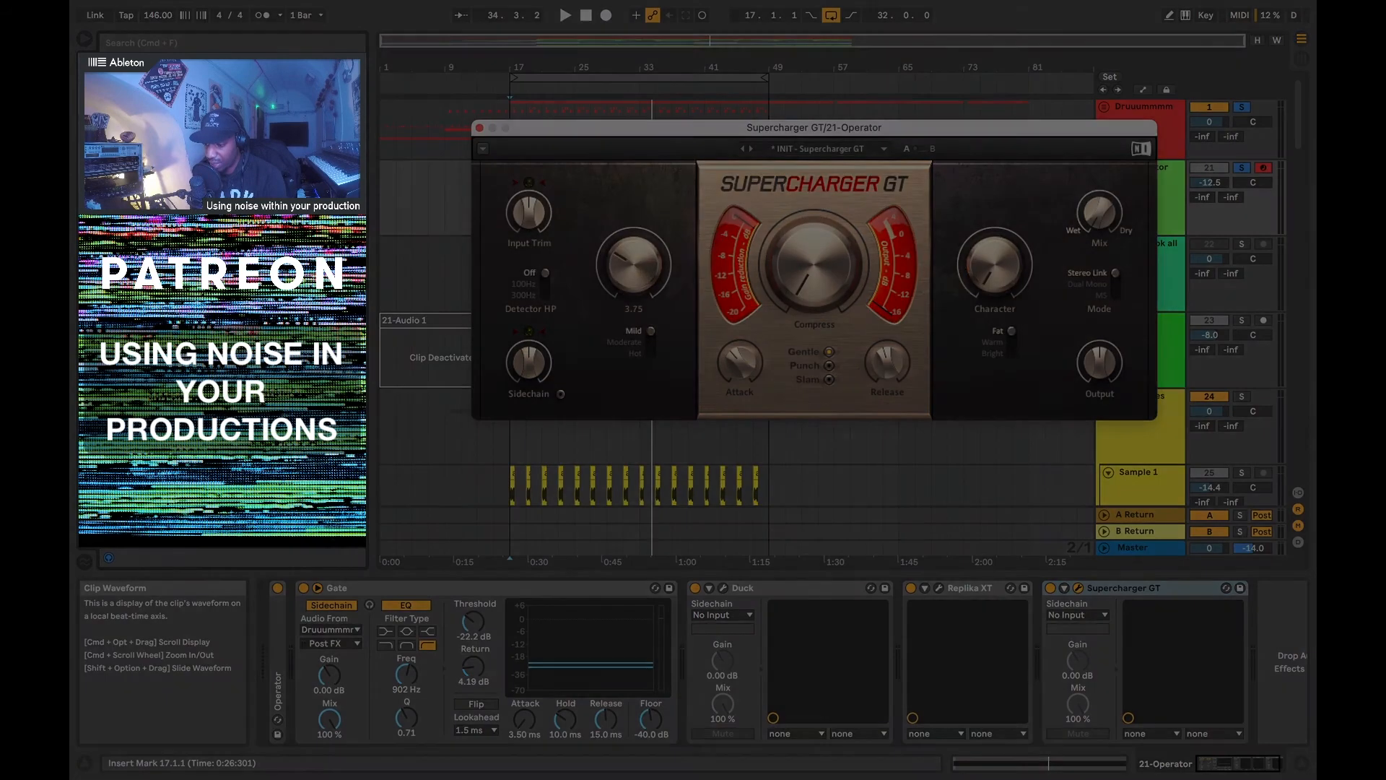
Add Supercharger GT after Replika XT, set its saturation to 3.75 in Hot mode, and adjust the compression
key(space)
drag(642, 270, 652, 284)
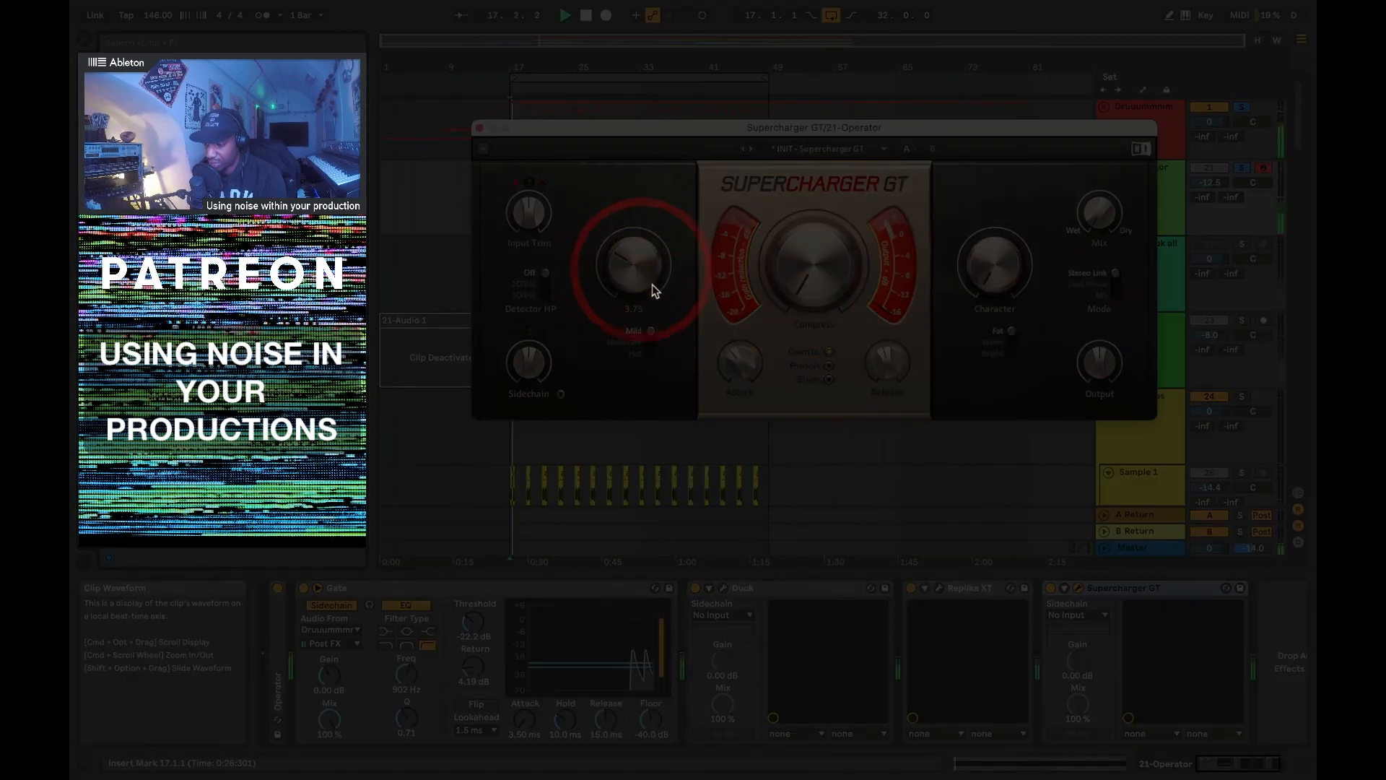
click(652, 336)
drag(799, 258, 799, 258)
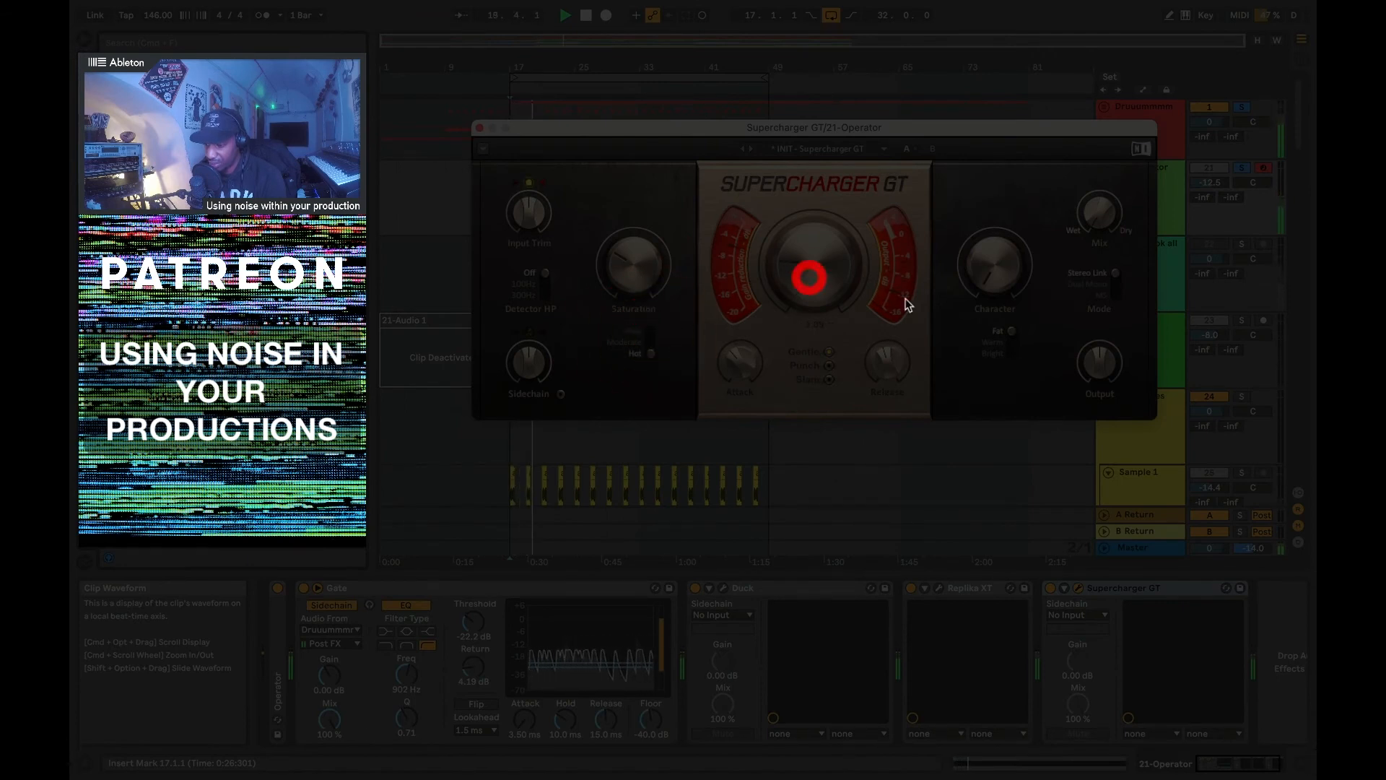
click(479, 129)
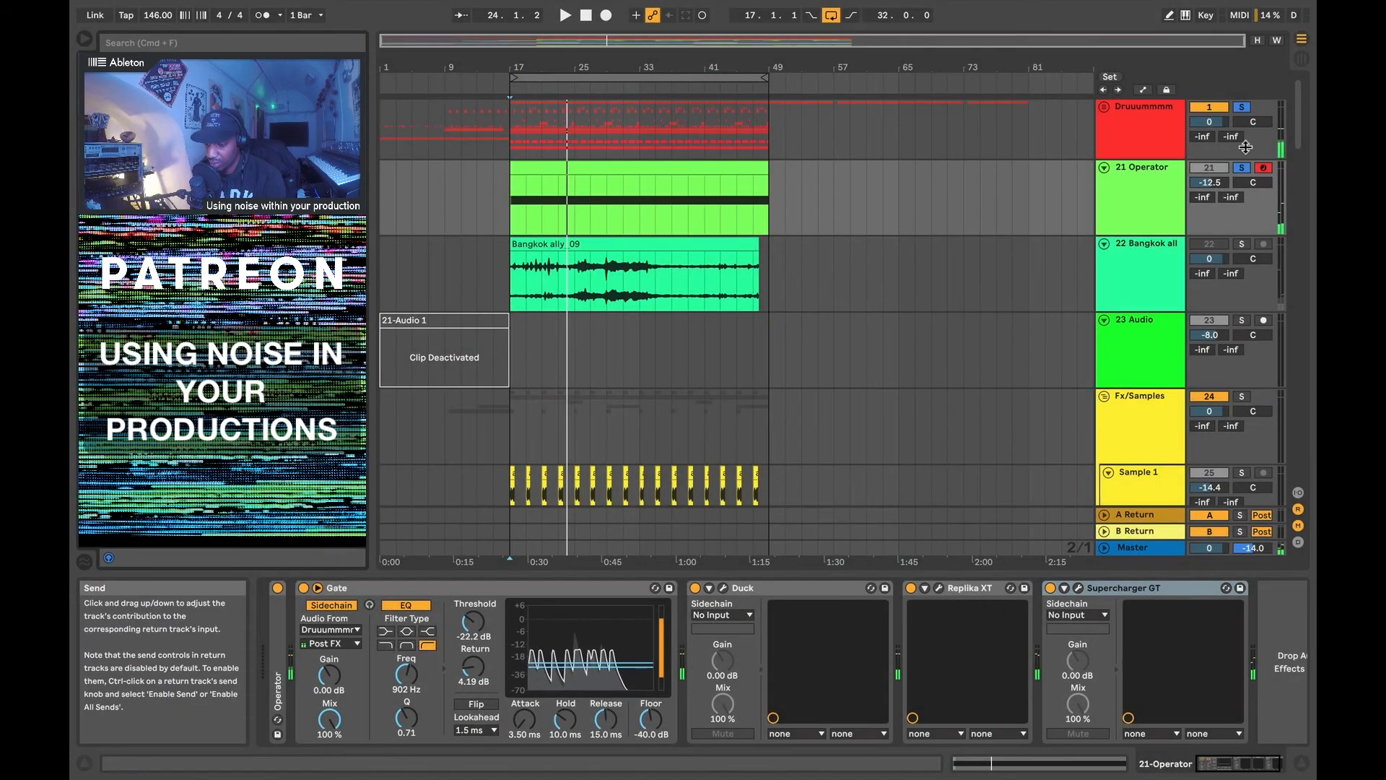
Unsolo the Druuummmmsss group and 21 Operator to audition the full mix, and deactivate the 21 Operator track
click(1242, 106)
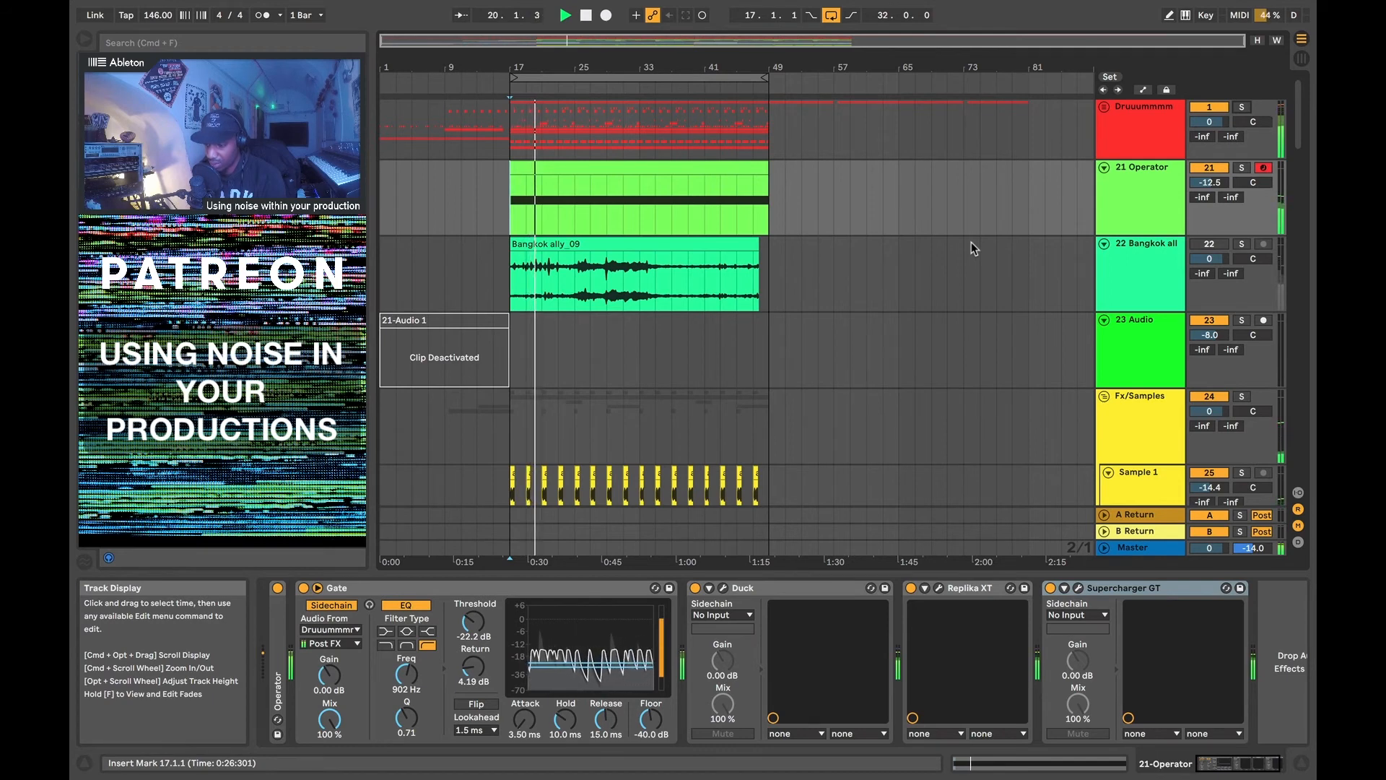
key(space)
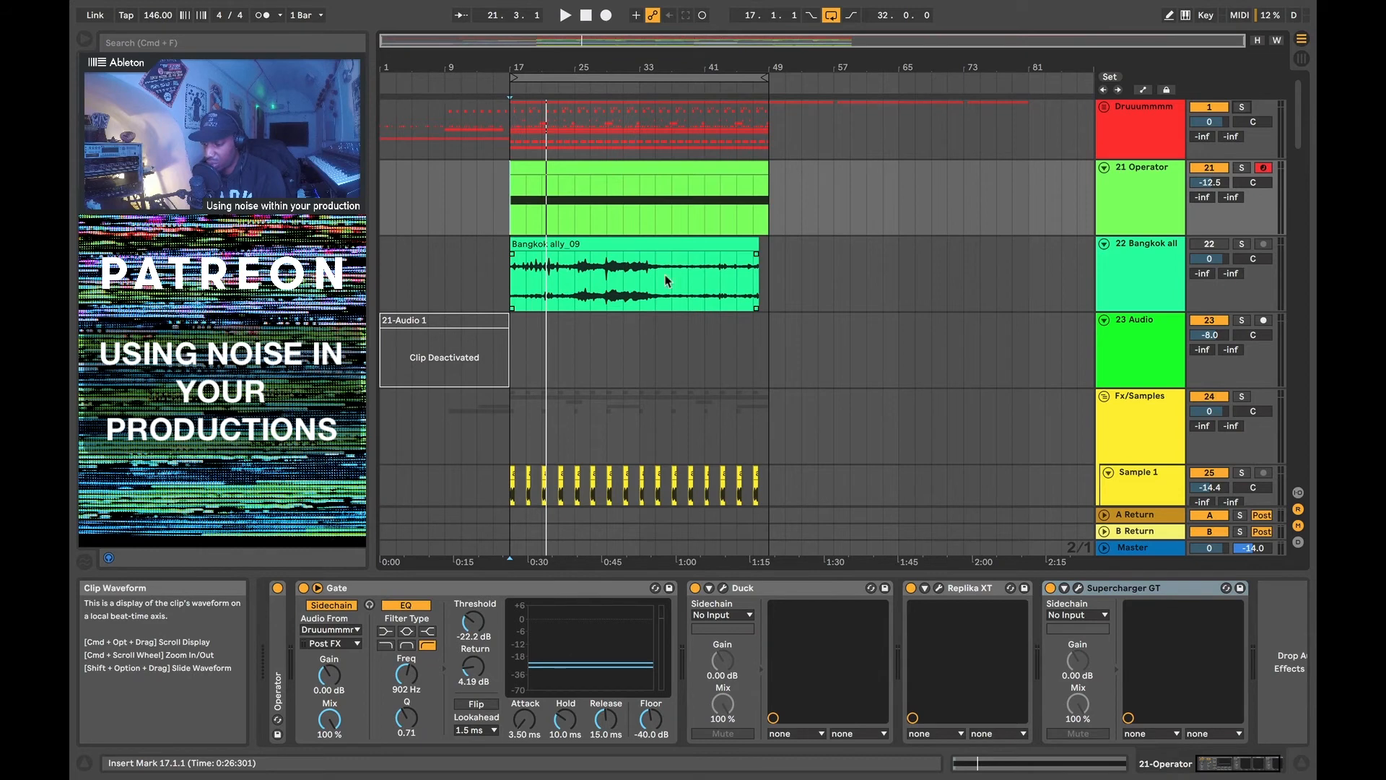
click(1210, 168)
Duplicate the 21 Operator track and delete the Operator instrument from the copy, keeping its effects
click(1128, 194)
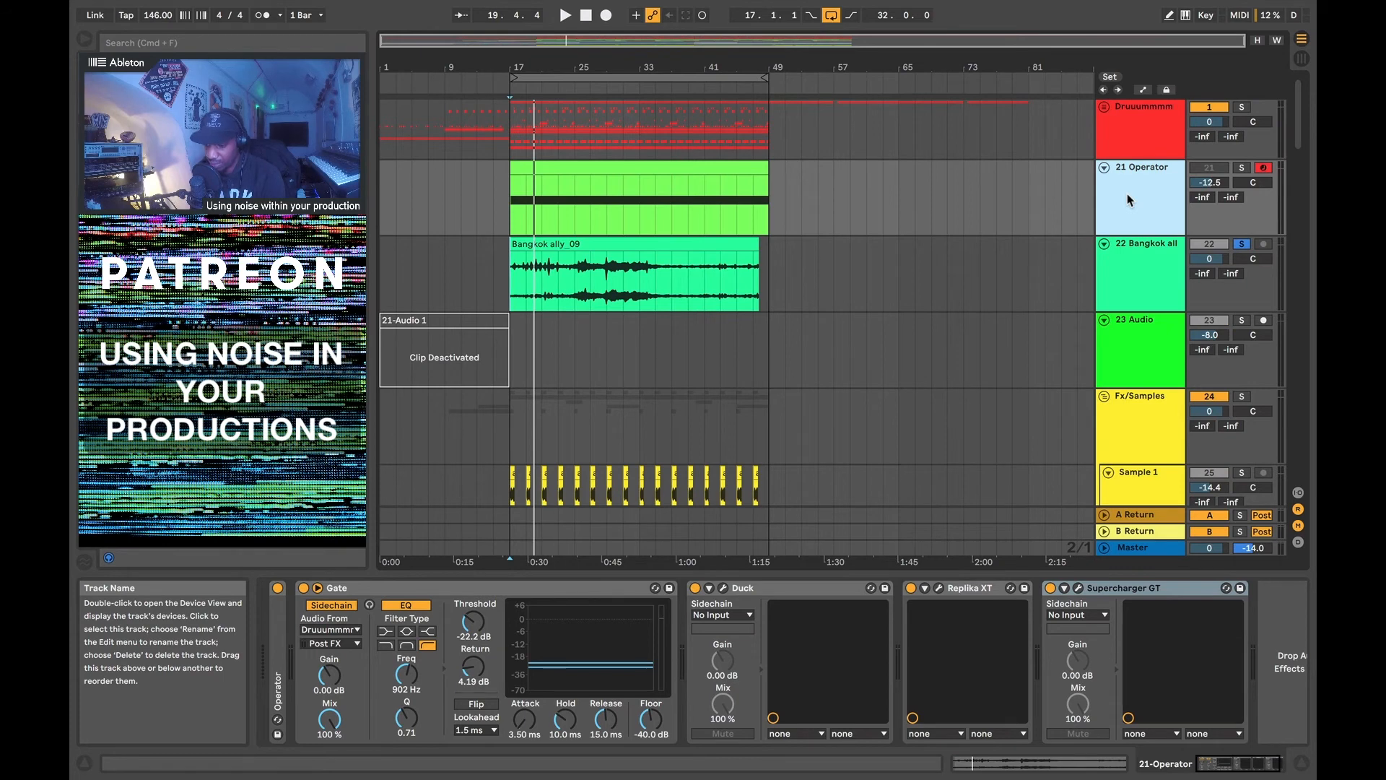
key(super+d)
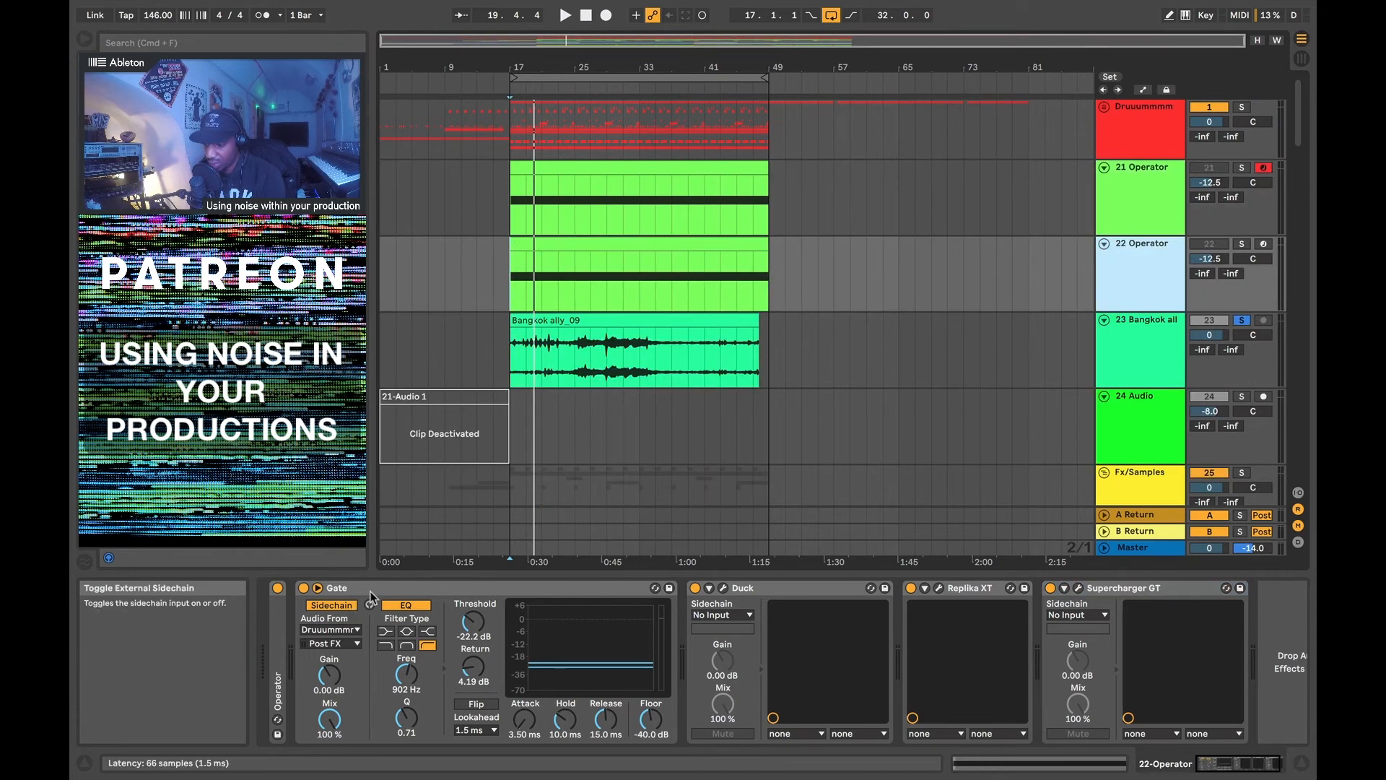
double_click(279, 635)
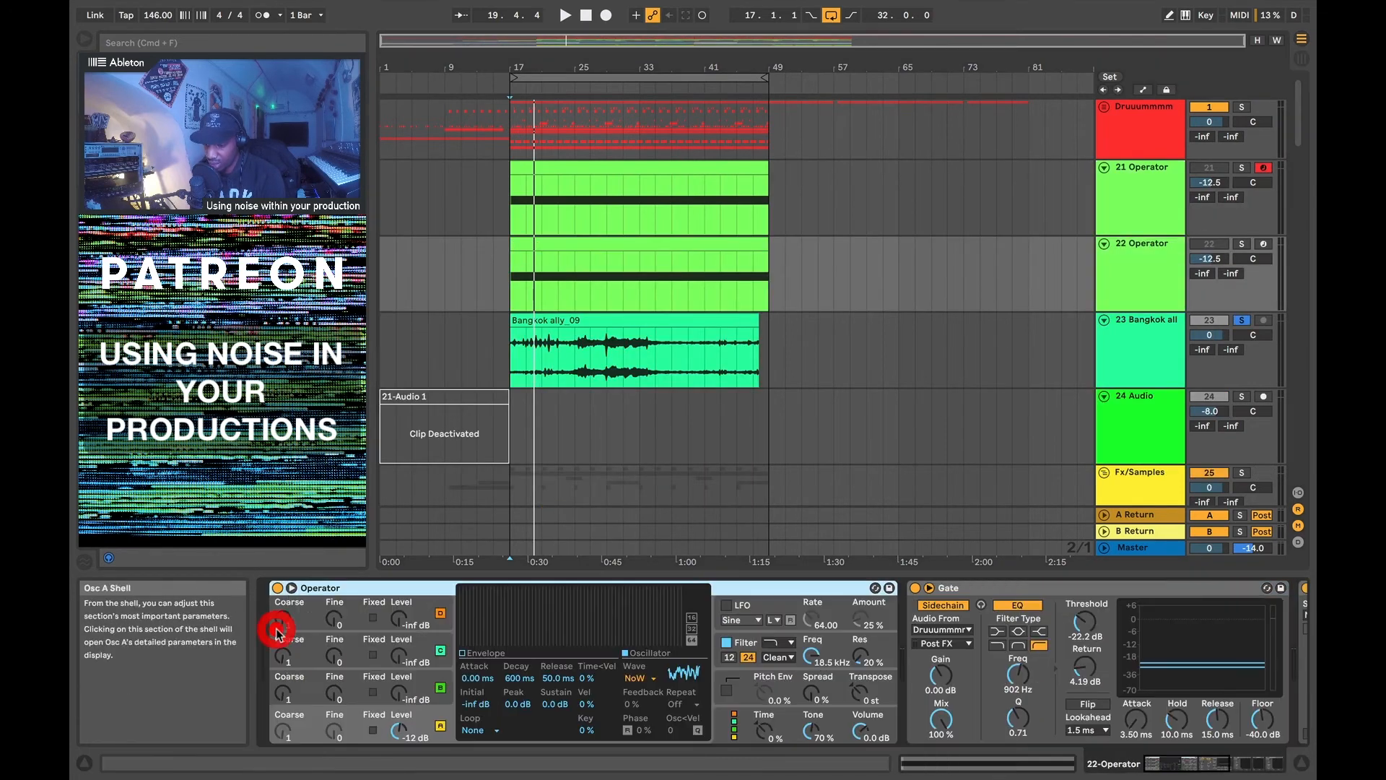
click(368, 591)
key(Delete)
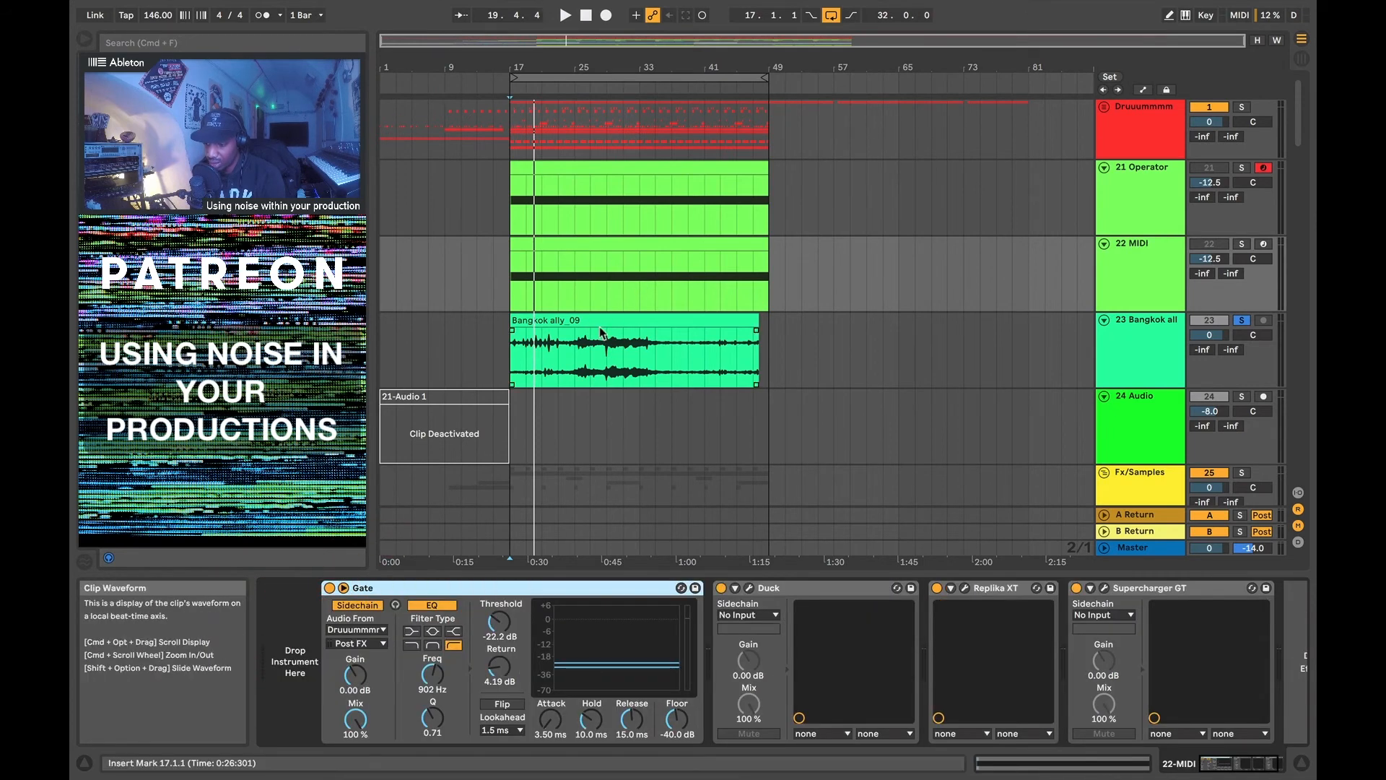
Load the Bangkok ally_09 clip as the duplicated track's instrument and convert it from Simpler to Sampler
drag(602, 326, 289, 635)
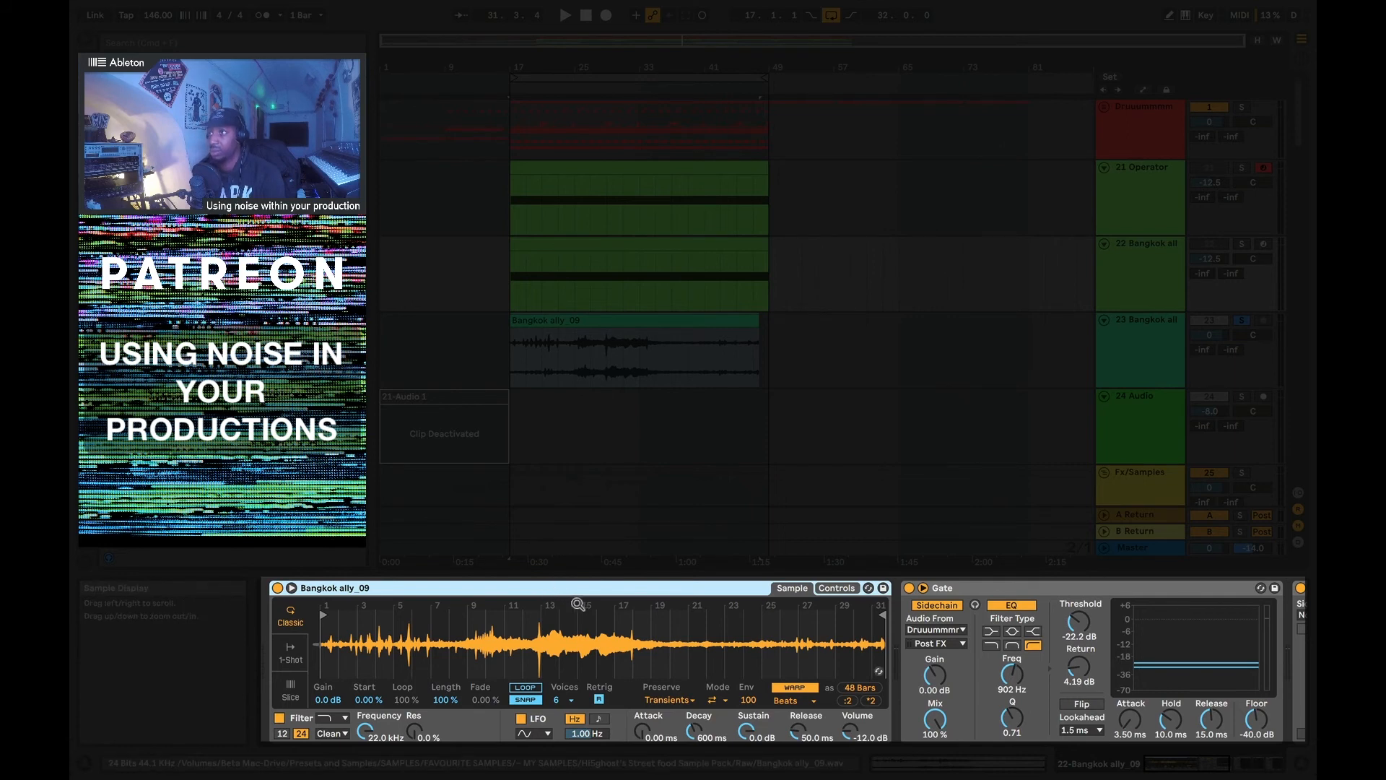
right_click(549, 593)
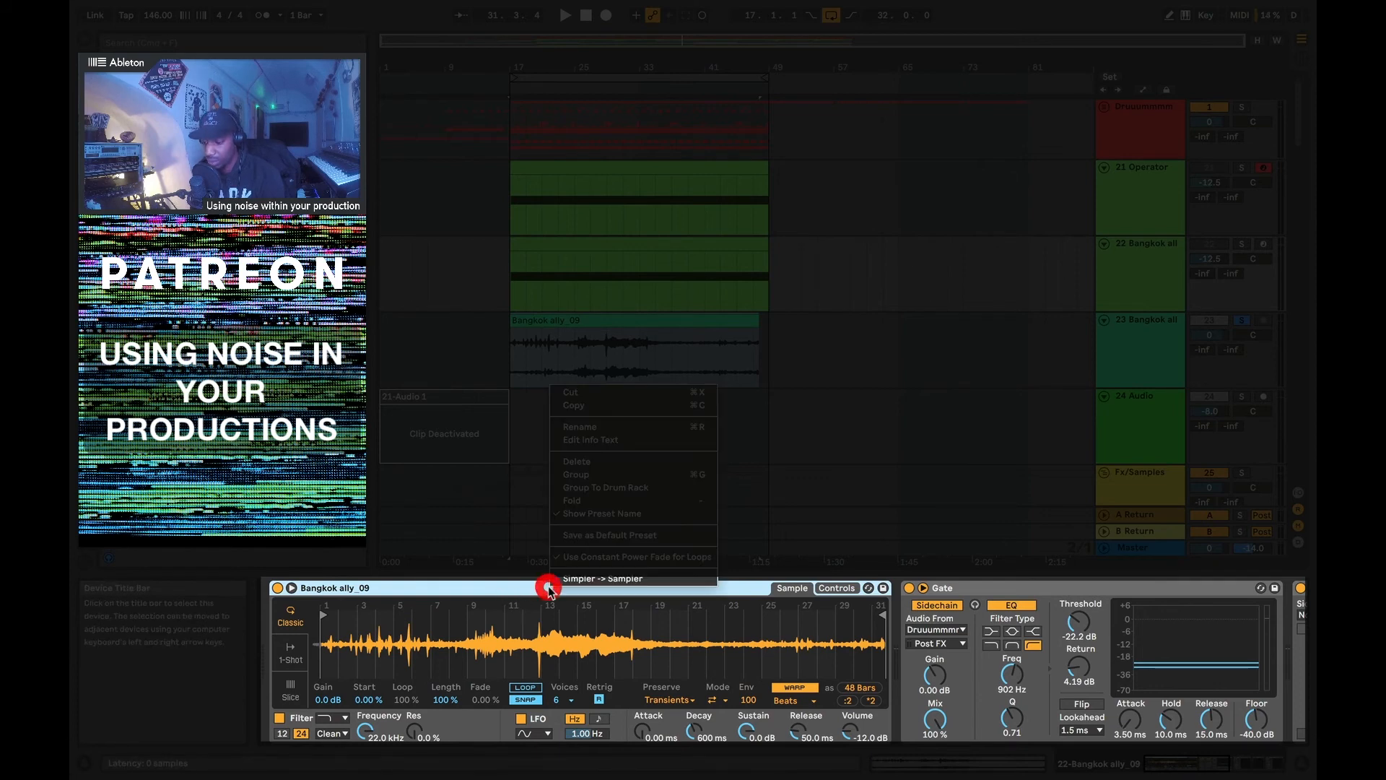
click(600, 580)
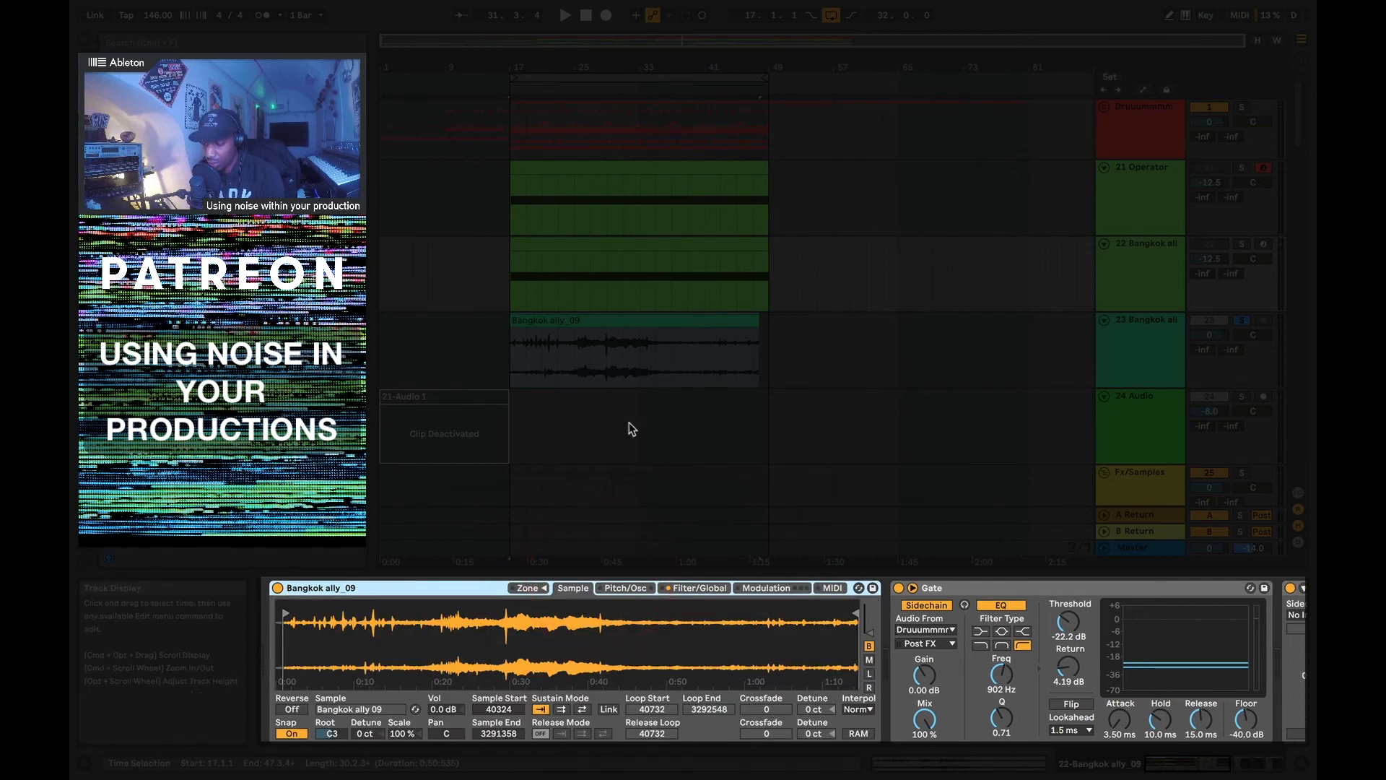
Solo the 22 Bangkok ally_09 track together with the drum group and audition the gated sample from bar 17
click(1242, 243)
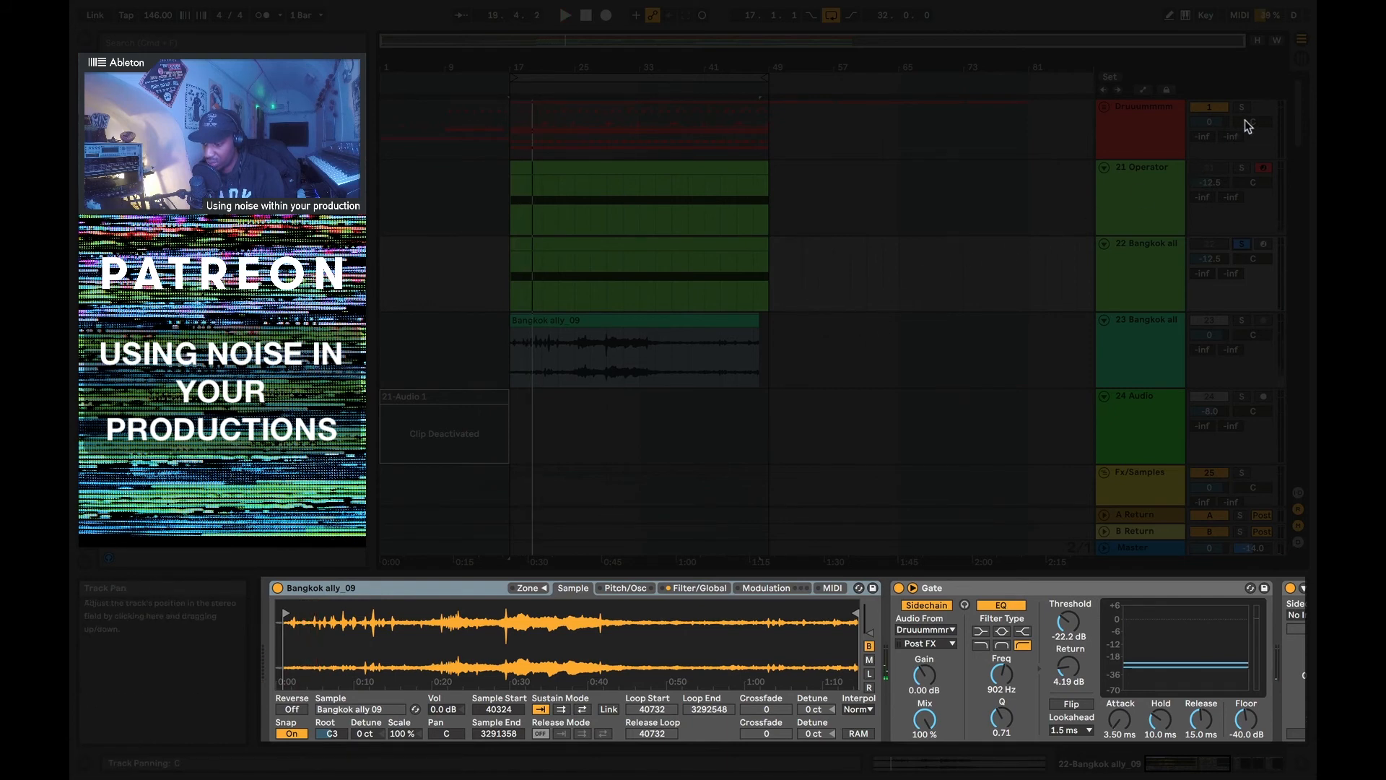
key(space)
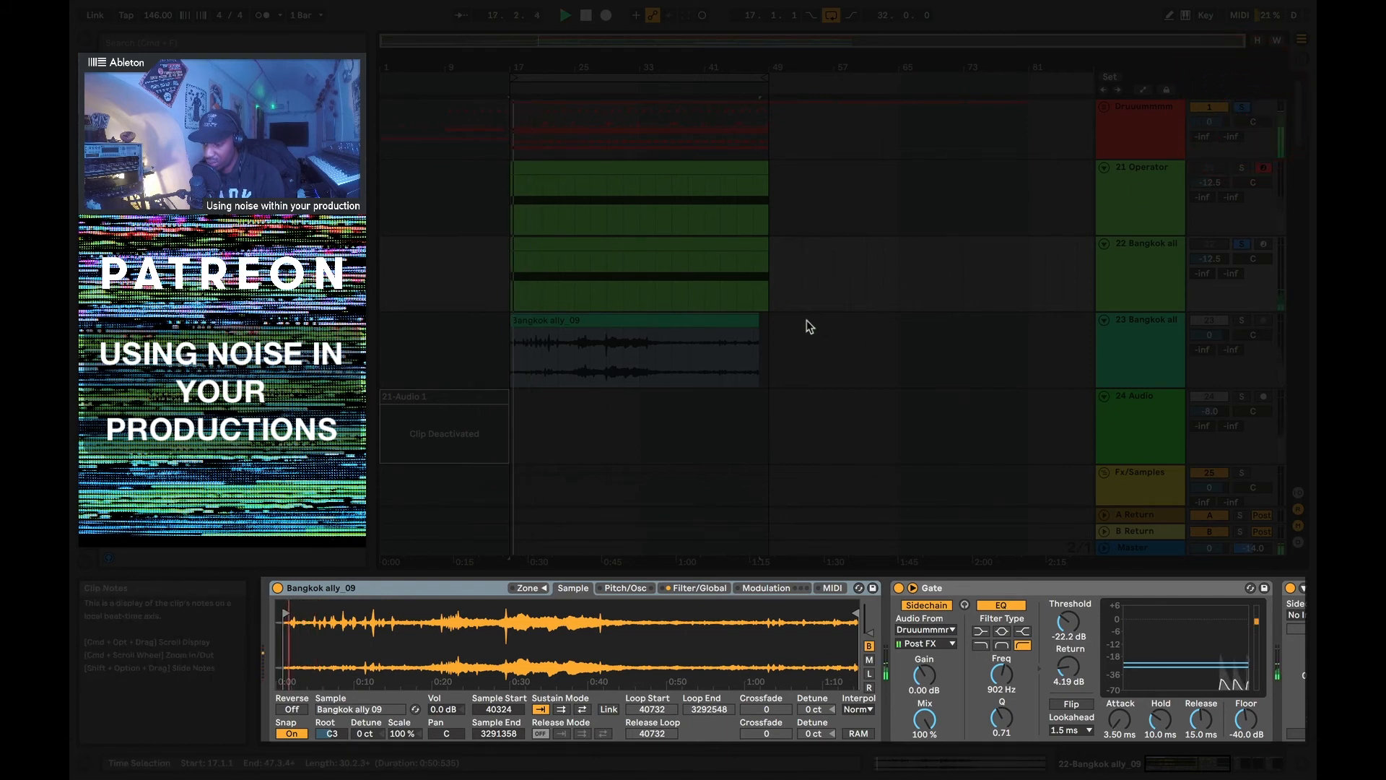
scroll(904, 642, right, 5)
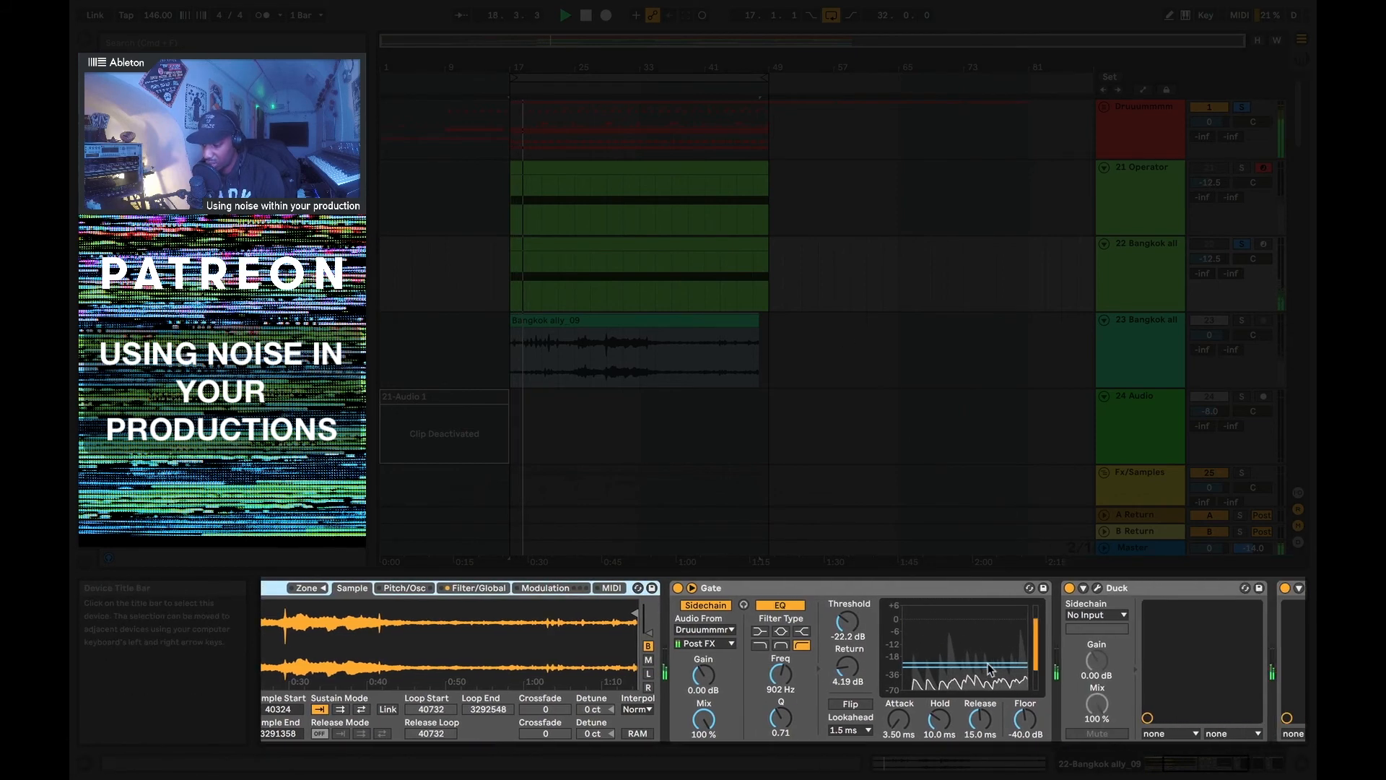
key(space)
Set the Gate's threshold to -24.7 dB and return to 10.5 dB, and lower its sidechain EQ frequency to 205 Hz
mouse_move(746, 622)
mouse_down()
mouse_move(745, 649)
mouse_move(746, 603)
mouse_up()
key(space)
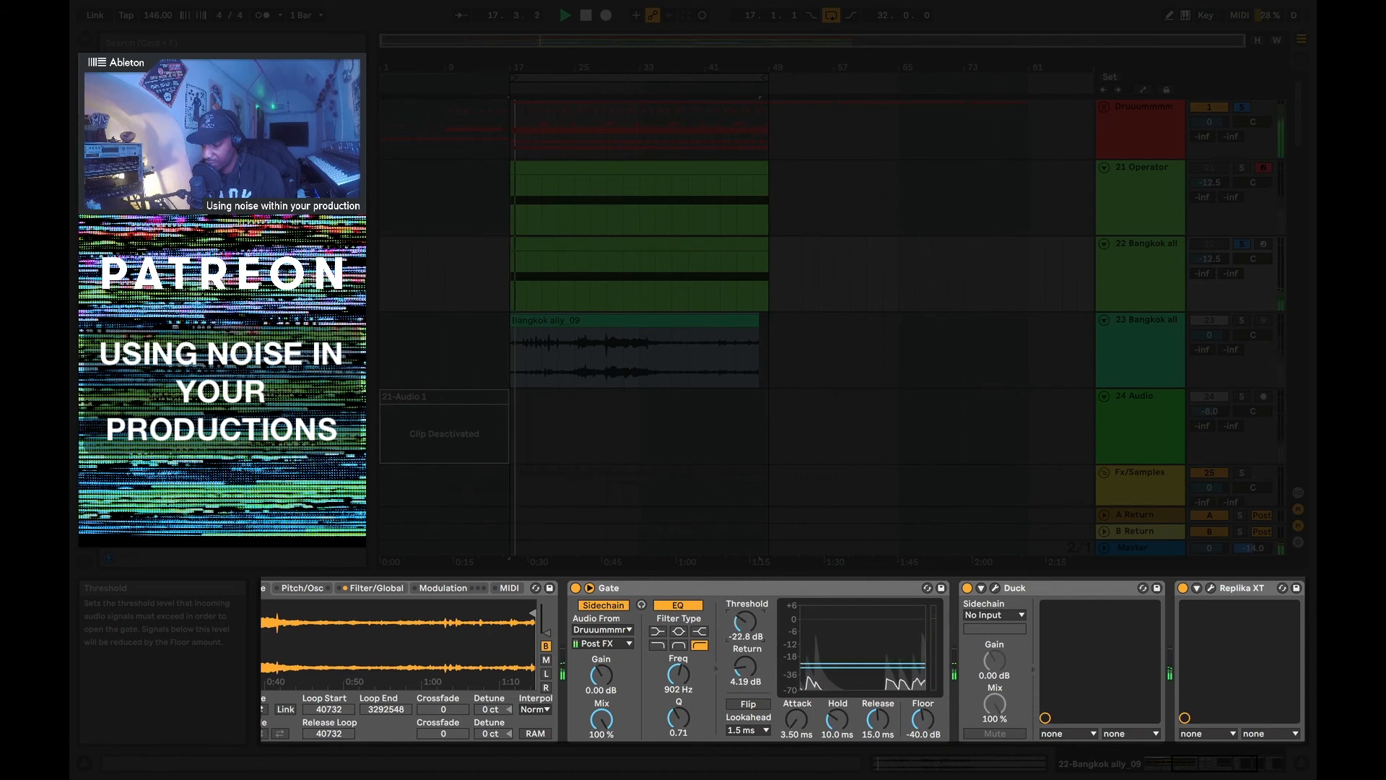
drag(747, 666, 749, 606)
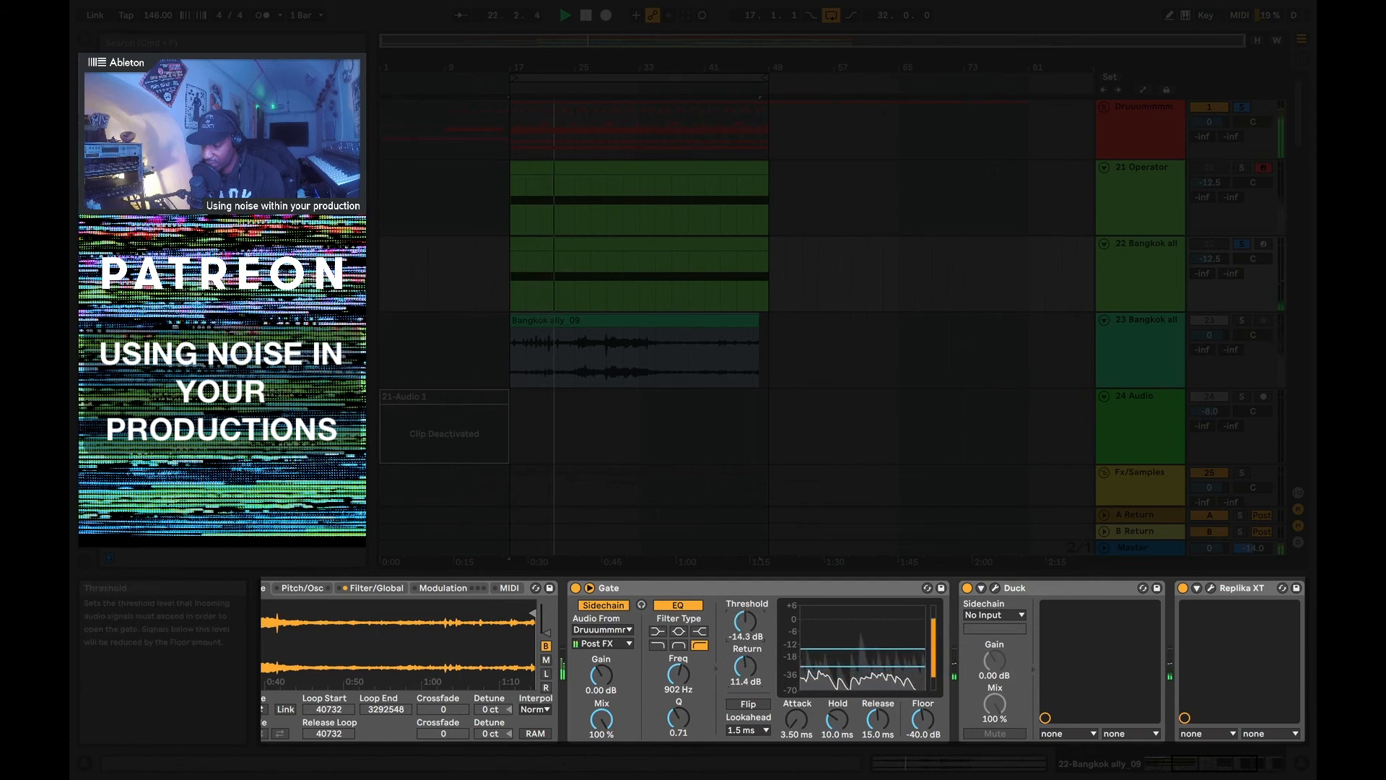
drag(745, 665, 745, 680)
drag(745, 621, 745, 634)
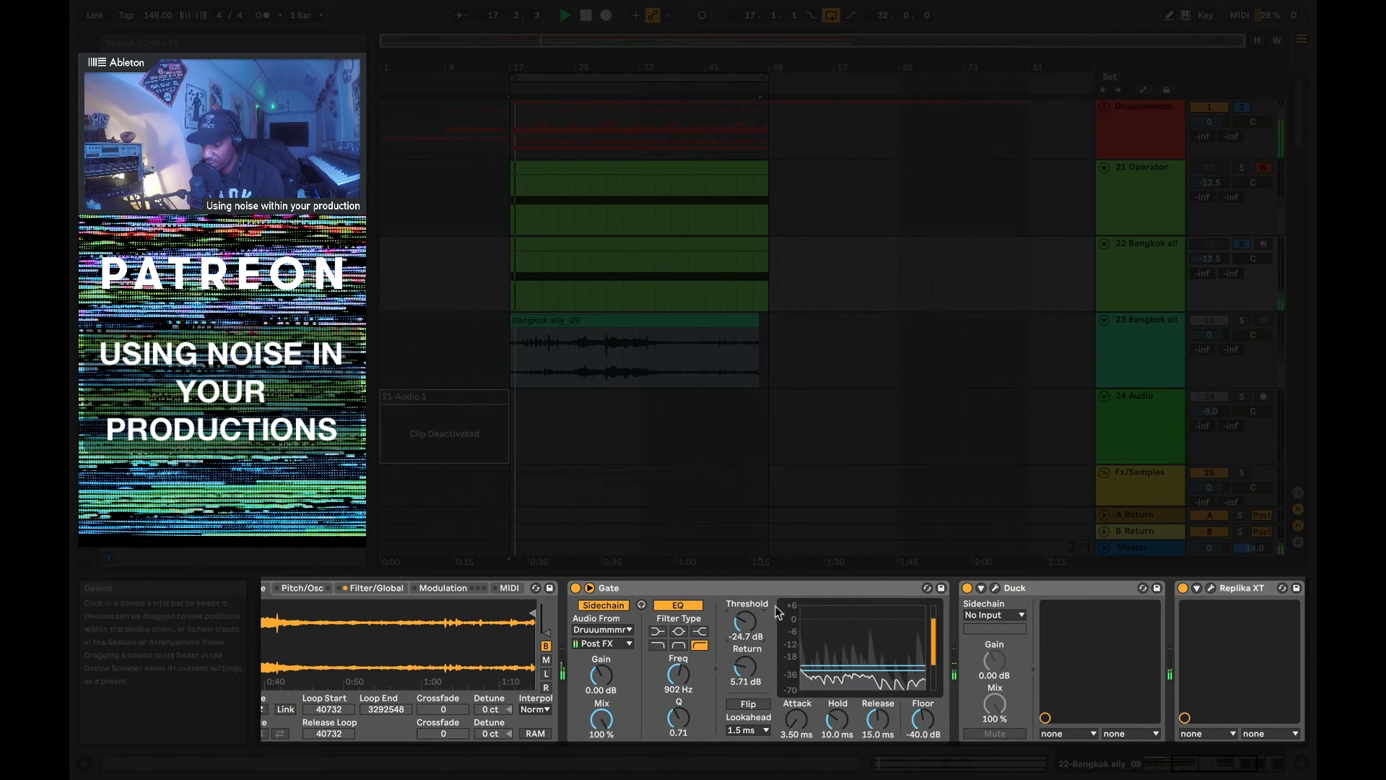
drag(745, 666, 679, 692)
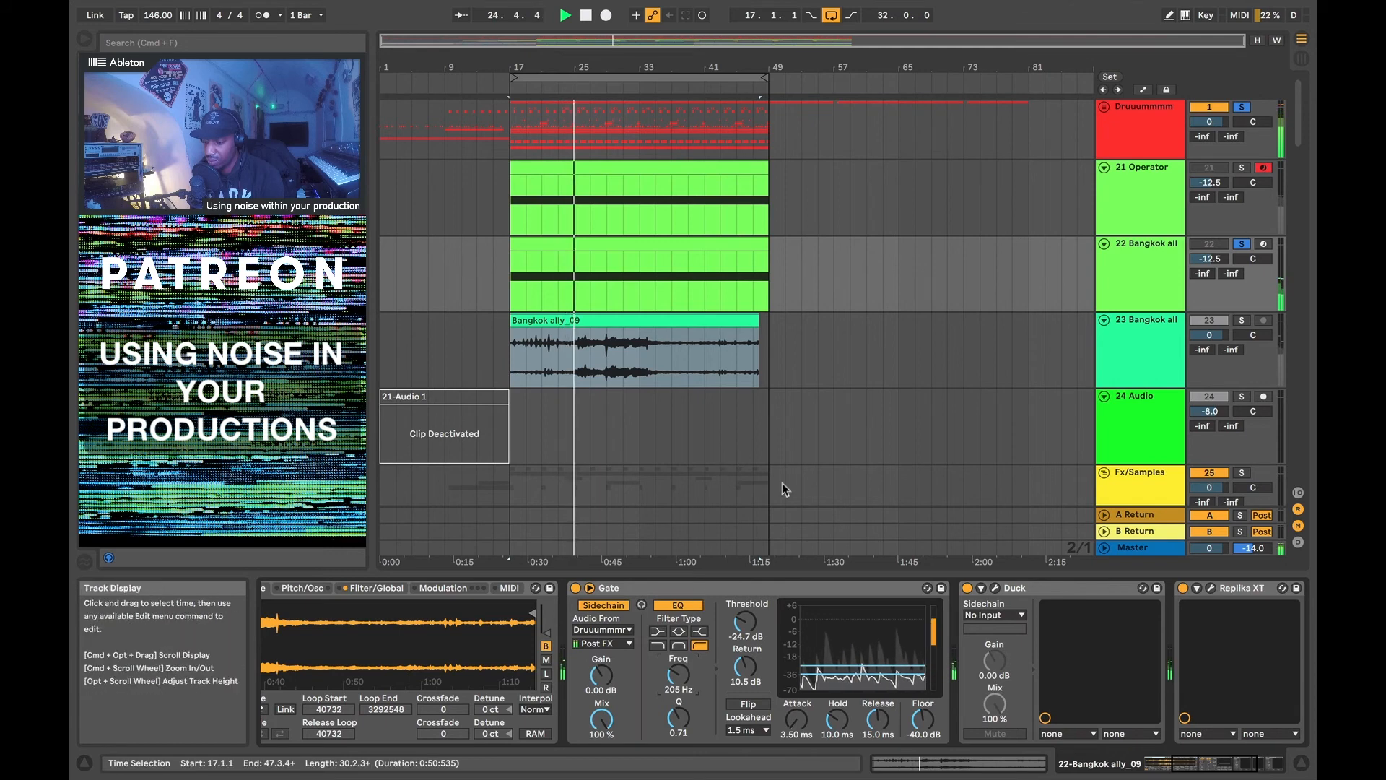
Raise Supercharger GT's saturation and character on the Bangkok sampler track and set its input trim to 8.0 dB
scroll(782, 482, down, 1)
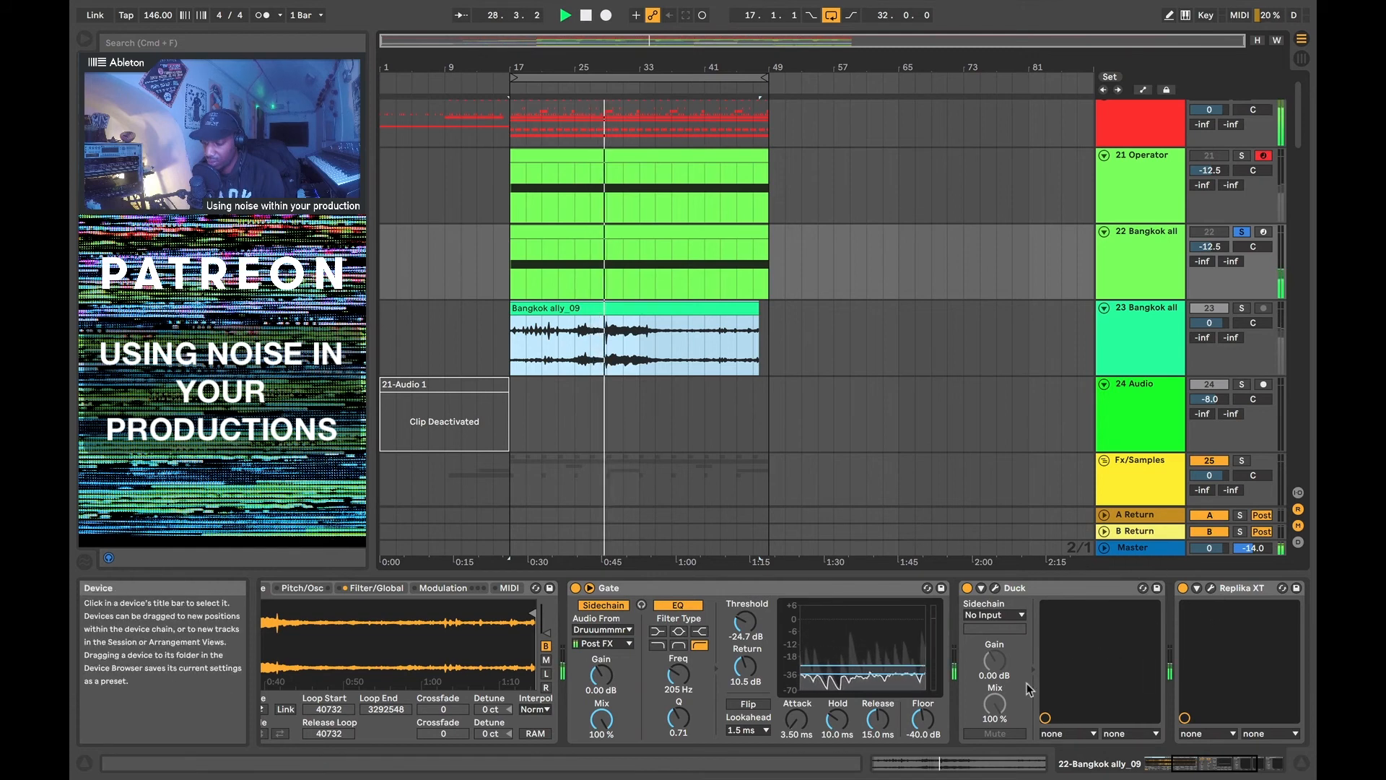
scroll(1027, 683, right, 5)
scroll(1027, 683, right, 2)
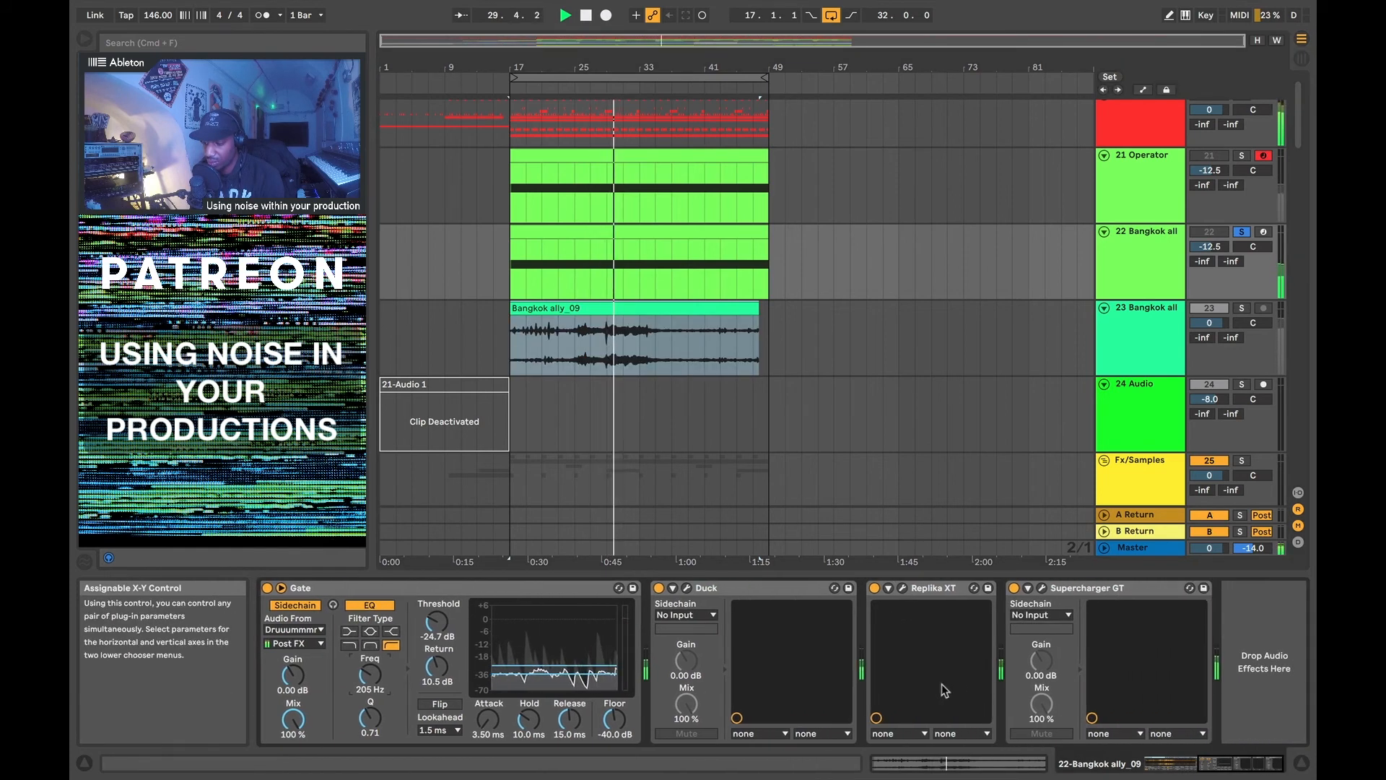
click(1044, 588)
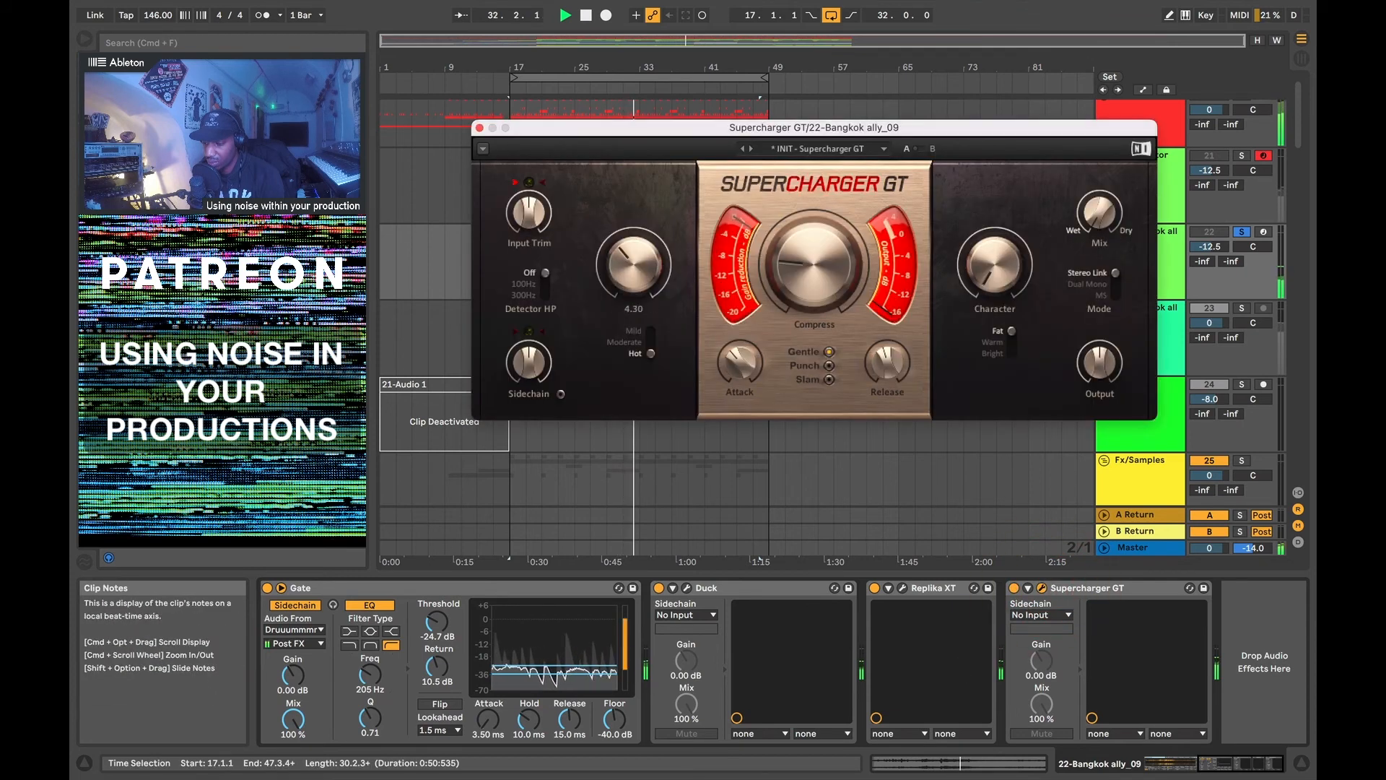
drag(999, 263, 1000, 242)
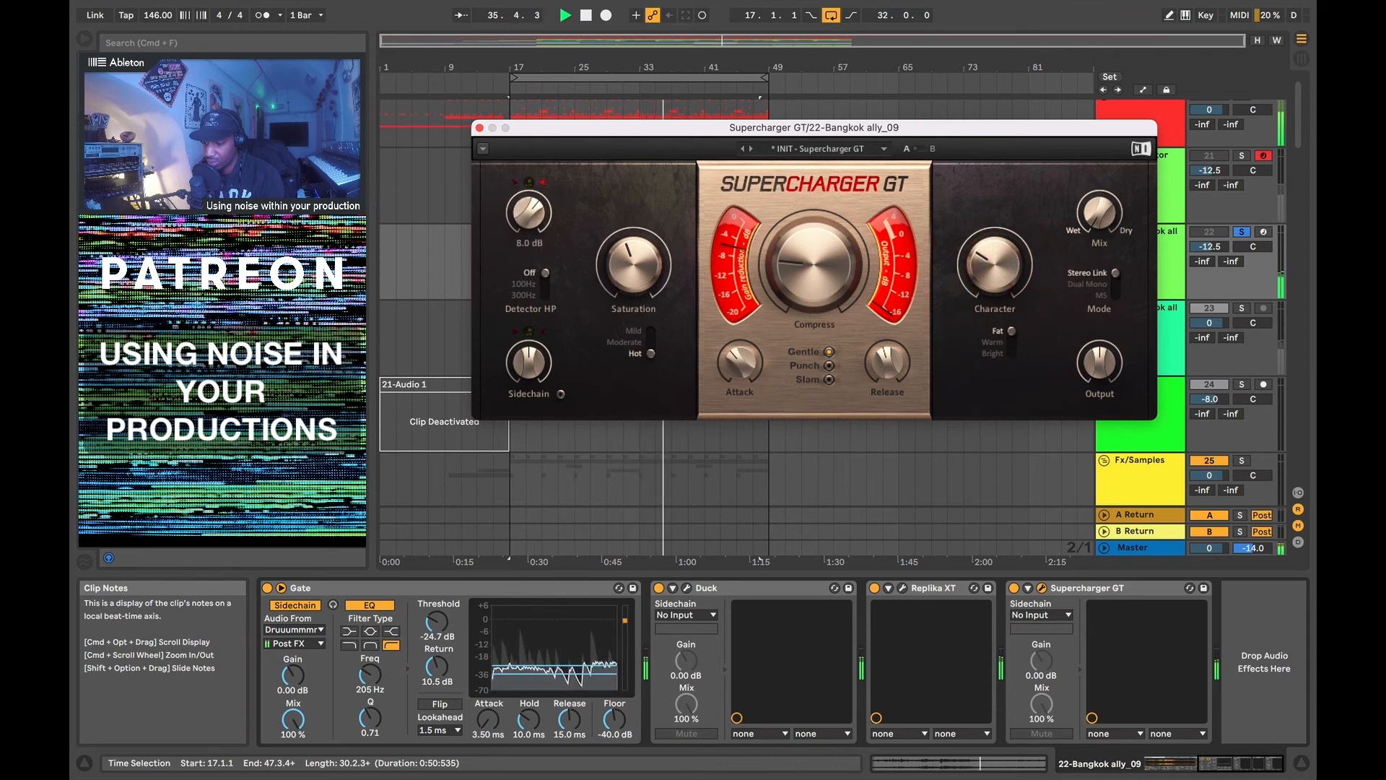
click(480, 127)
key(space)
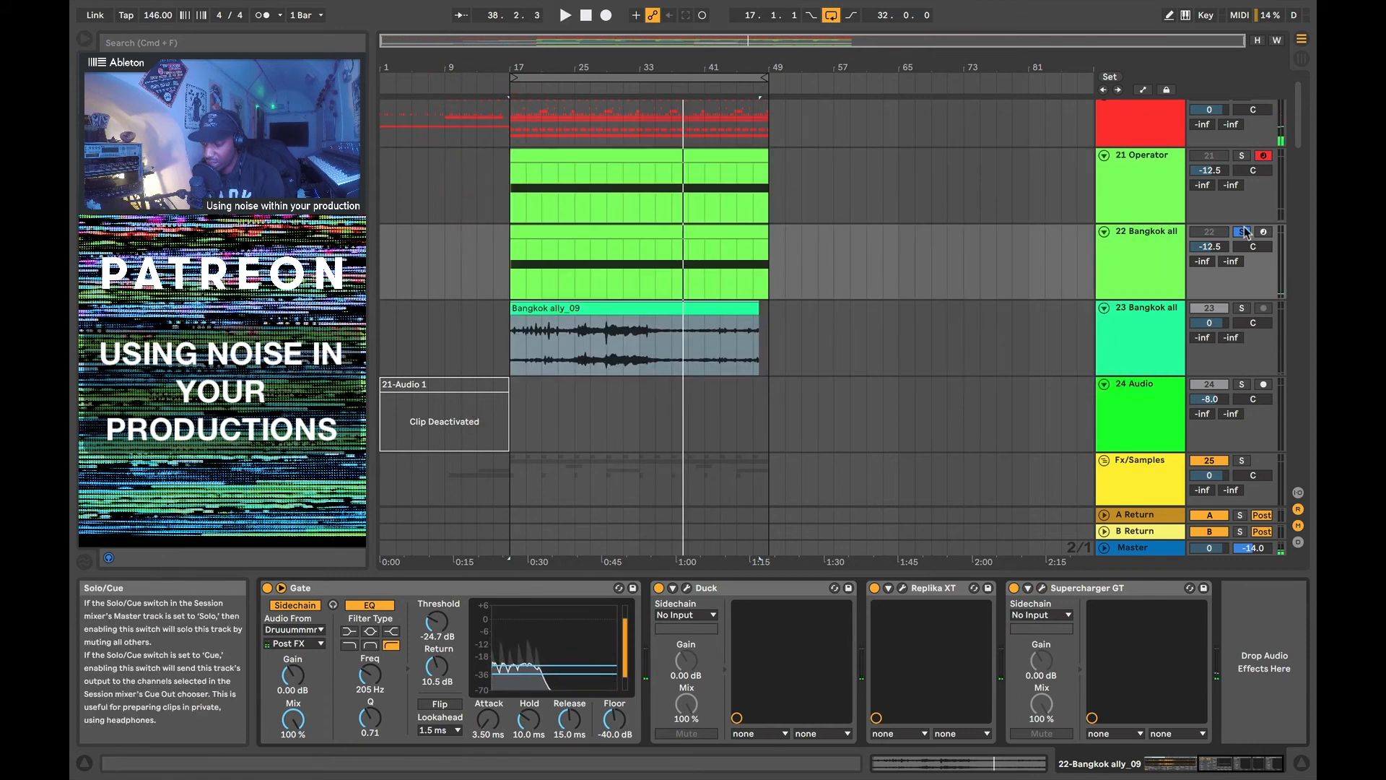
Unsolo the tracks, raise the 22 Bangkok track to -9.0 dB, and keep it active with the 23 Bangkok audio track deactivated
click(1243, 232)
key(space)
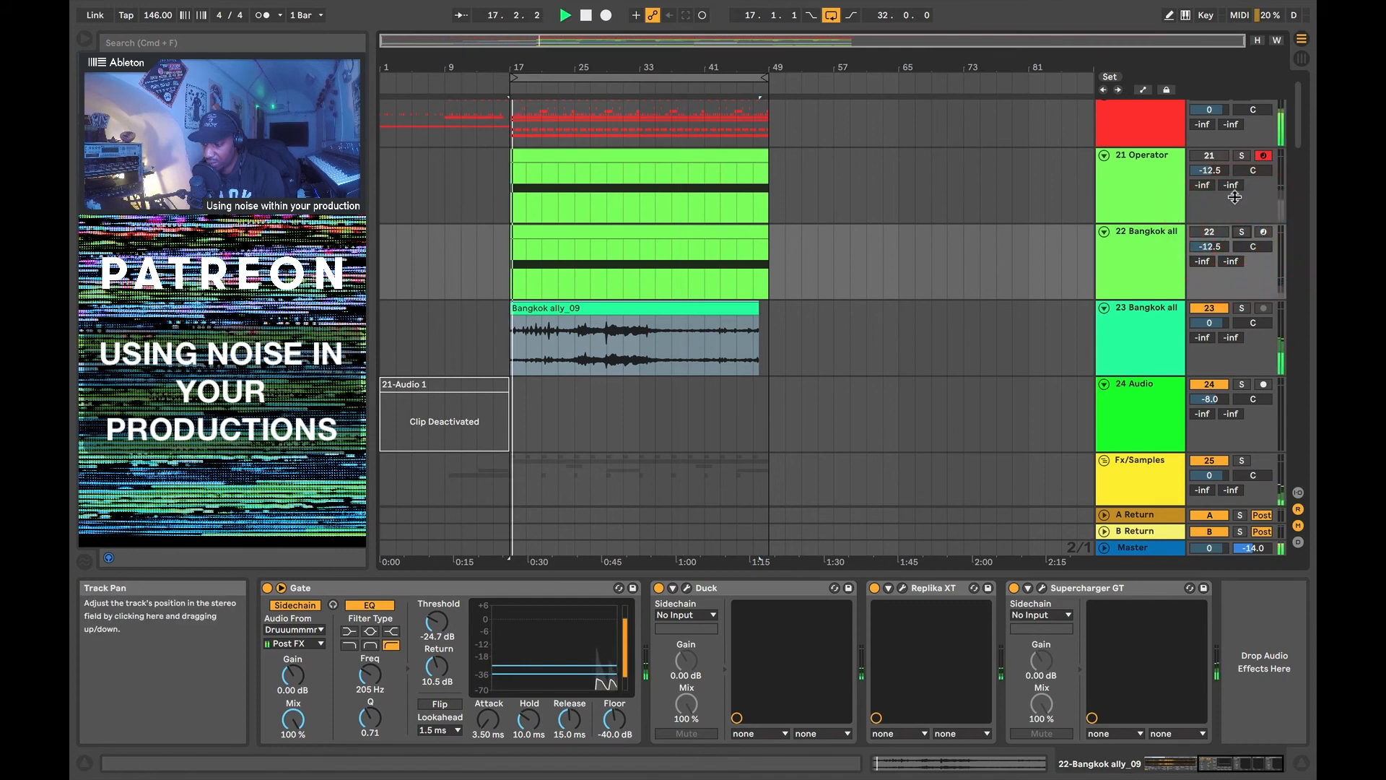
drag(1209, 247, 1219, 239)
key(space)
click(1210, 308)
key(space)
click(1208, 233)
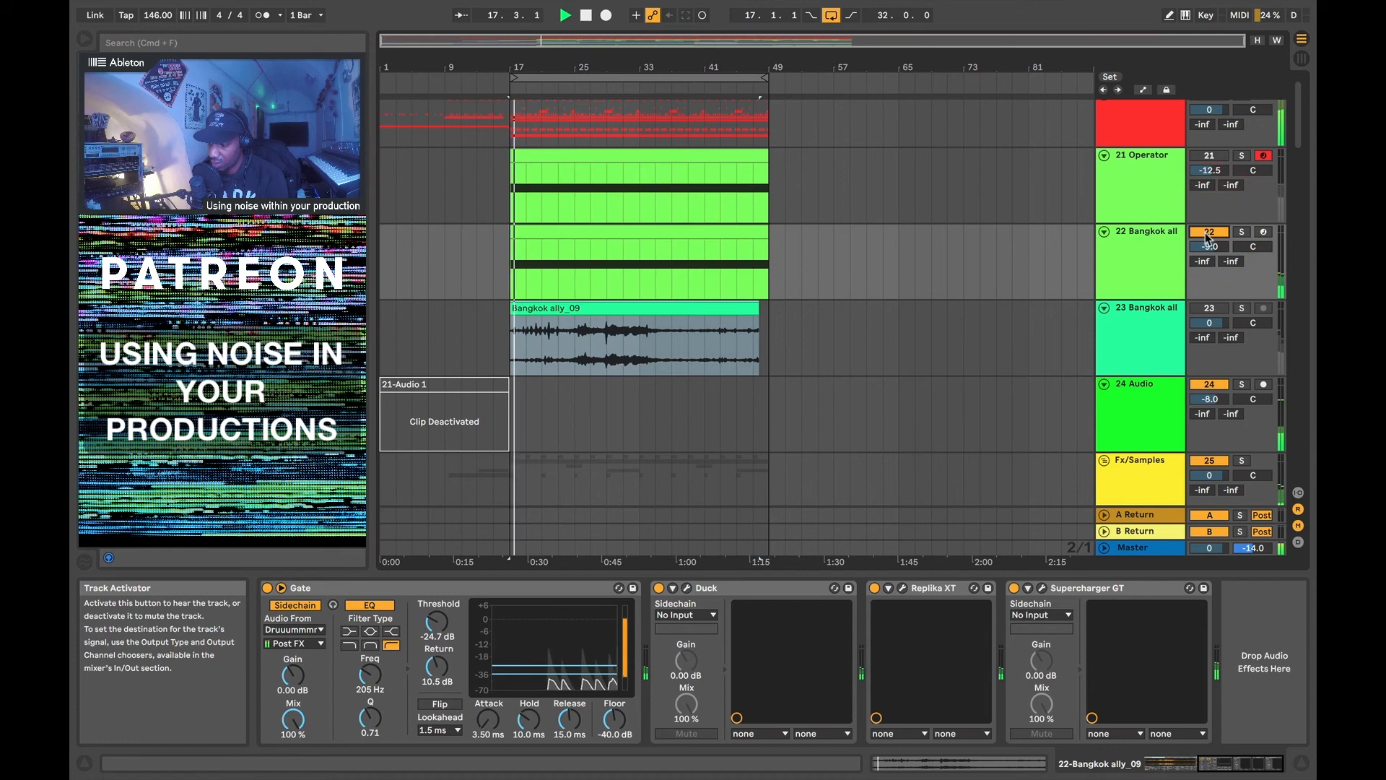
Set the 22 Bangkok track's volume to 0 dB and audition it soloed with the drum group
scroll(1220, 243, up, 1)
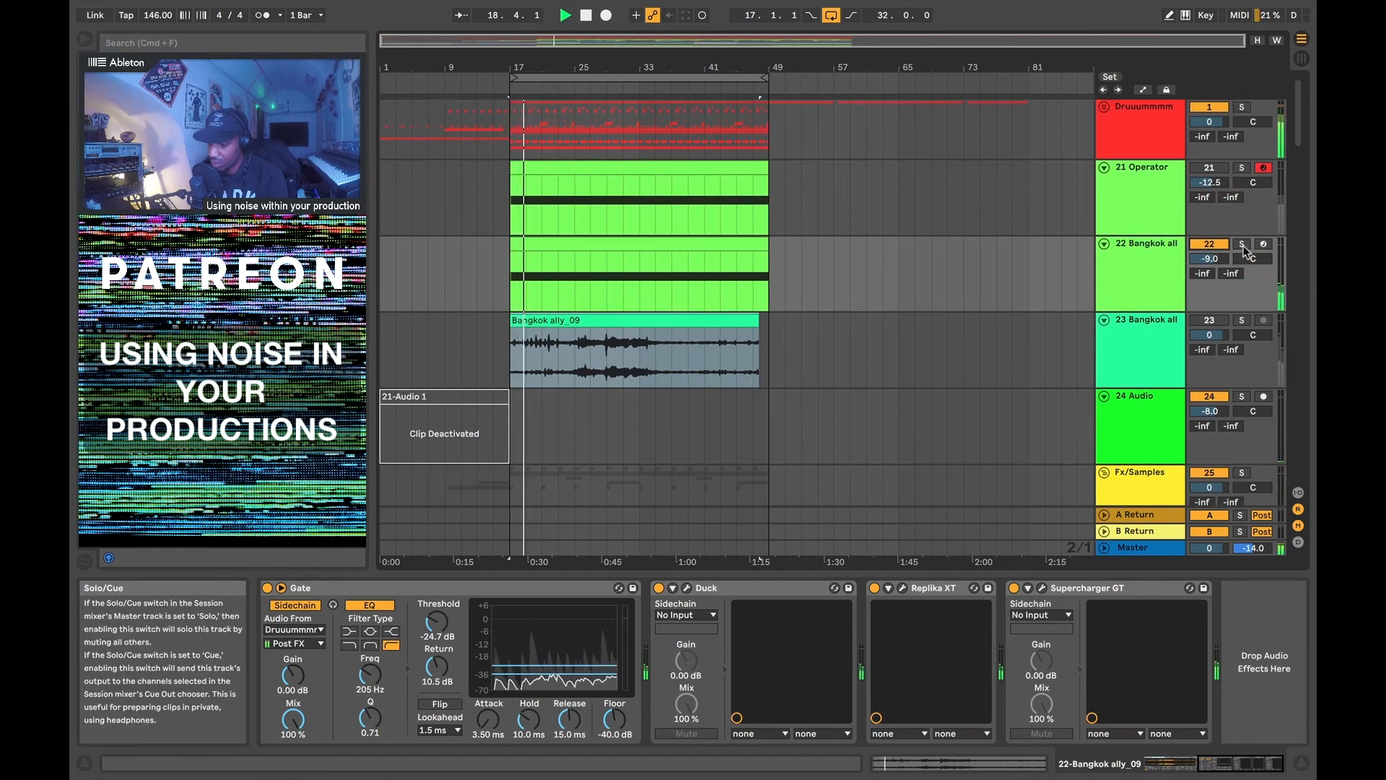
drag(1210, 259, 1209, 242)
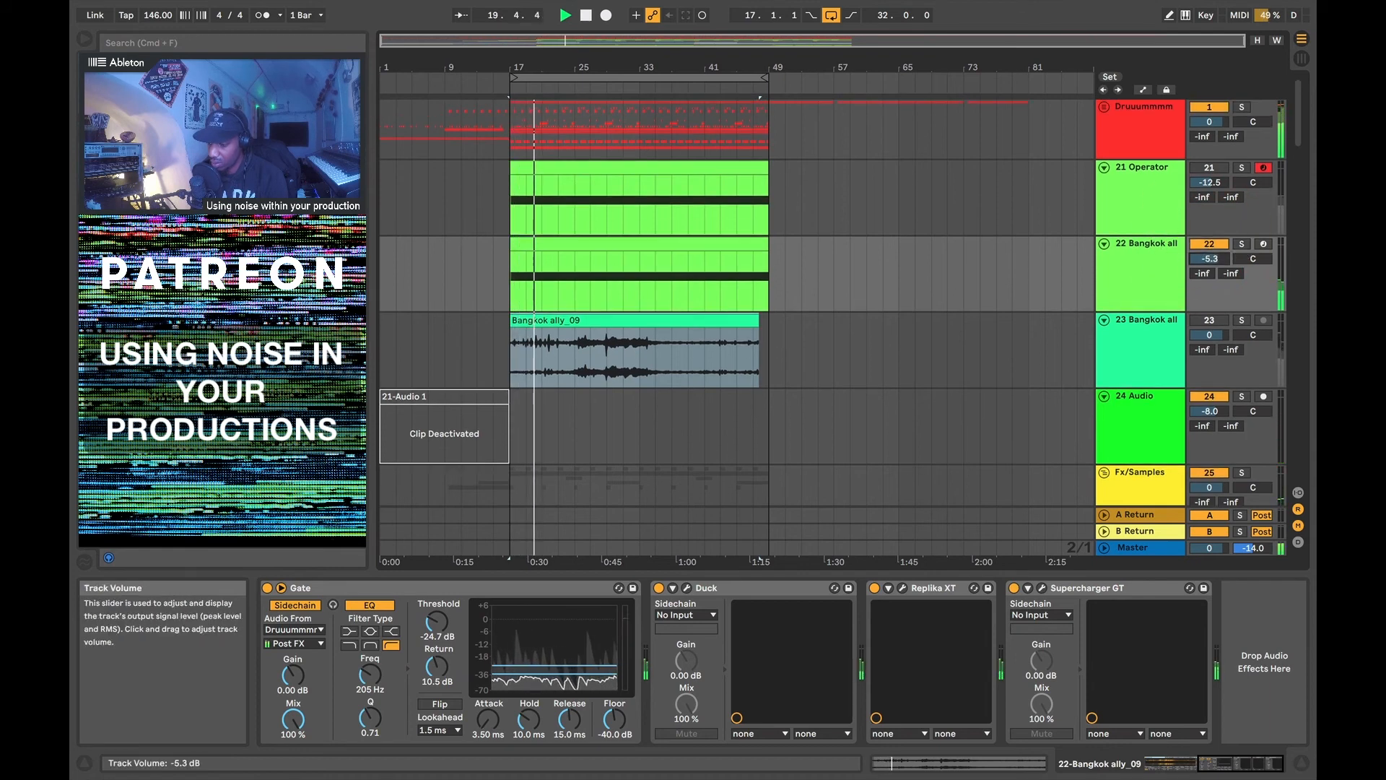
double_click(1218, 261)
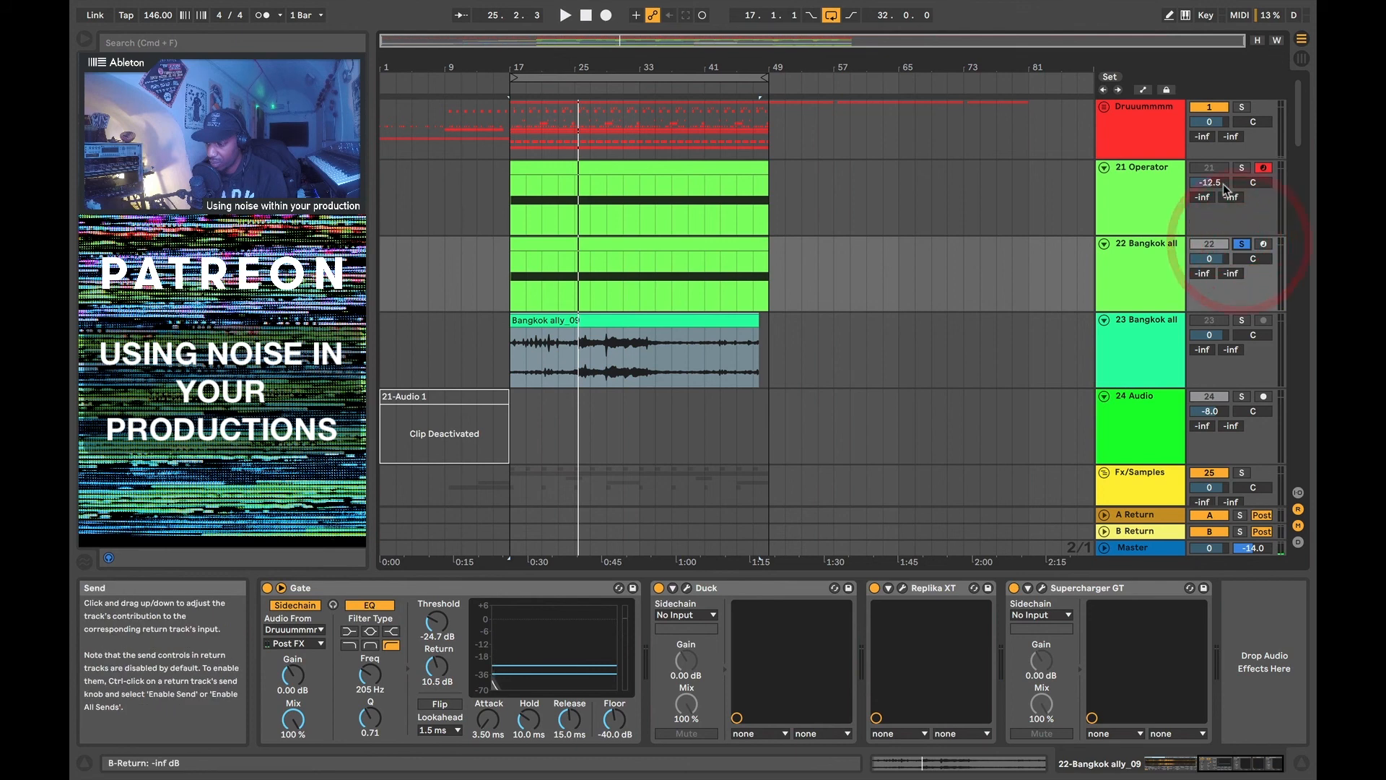
click(1241, 107)
key(space)
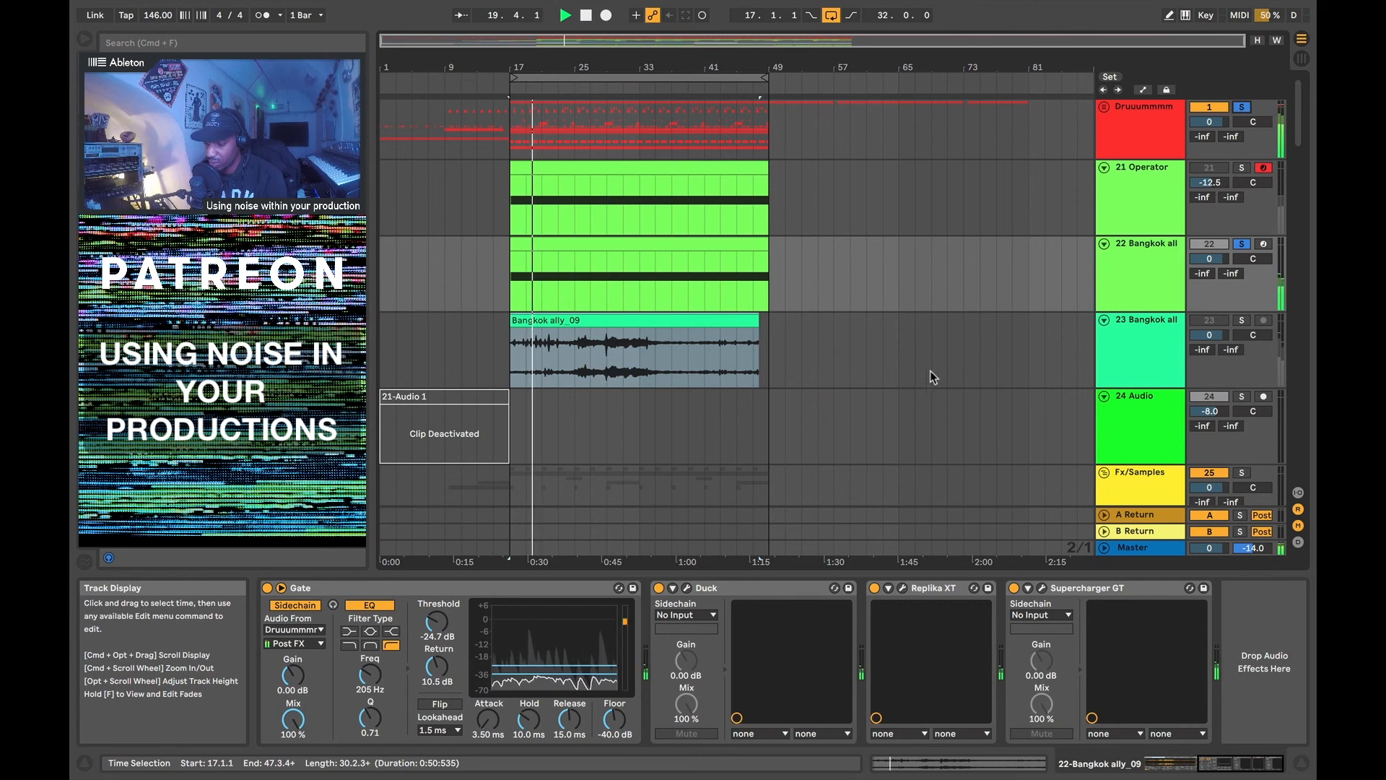
Unsolo the tracks, deactivate the 36 Wavetable track, and audition the full mix with the gated sample
click(1242, 245)
scroll(1108, 357, down, 12)
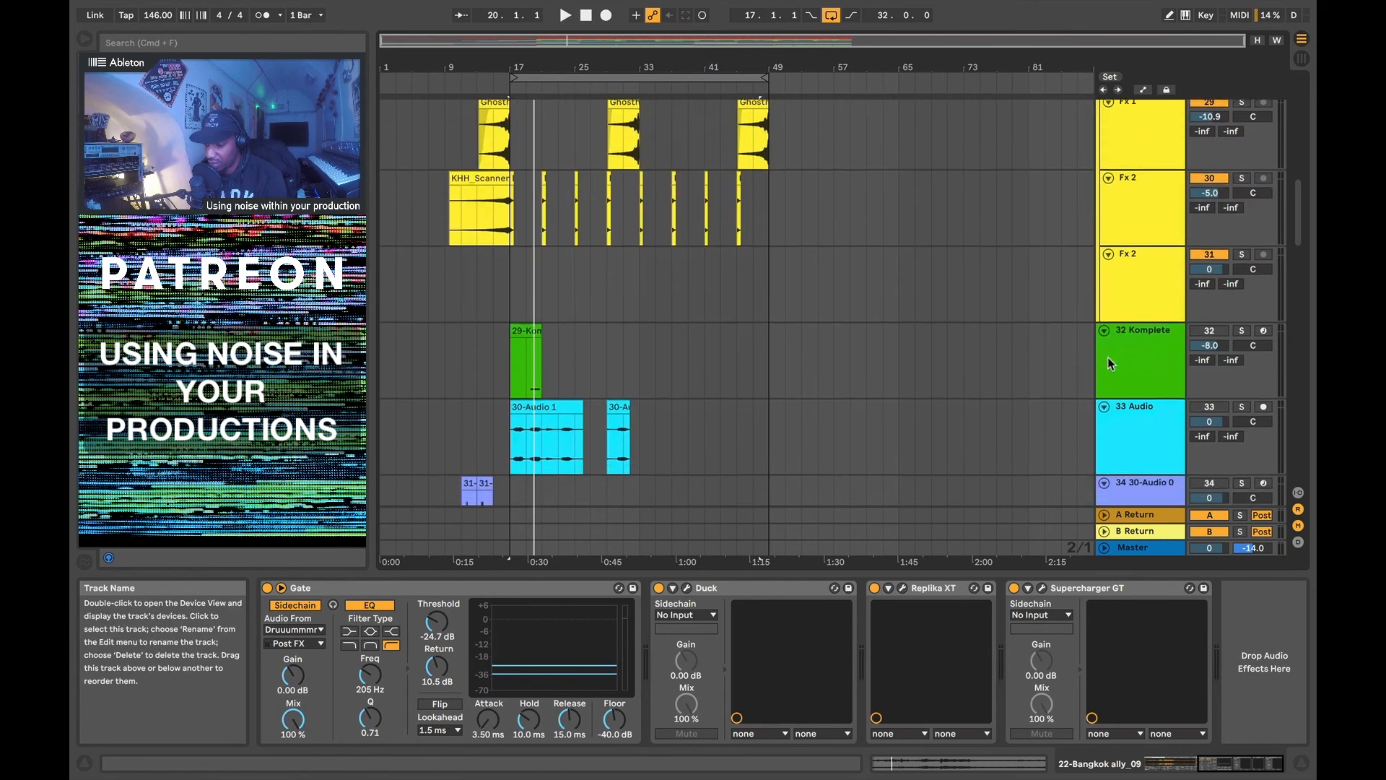
scroll(1108, 356, down, 2)
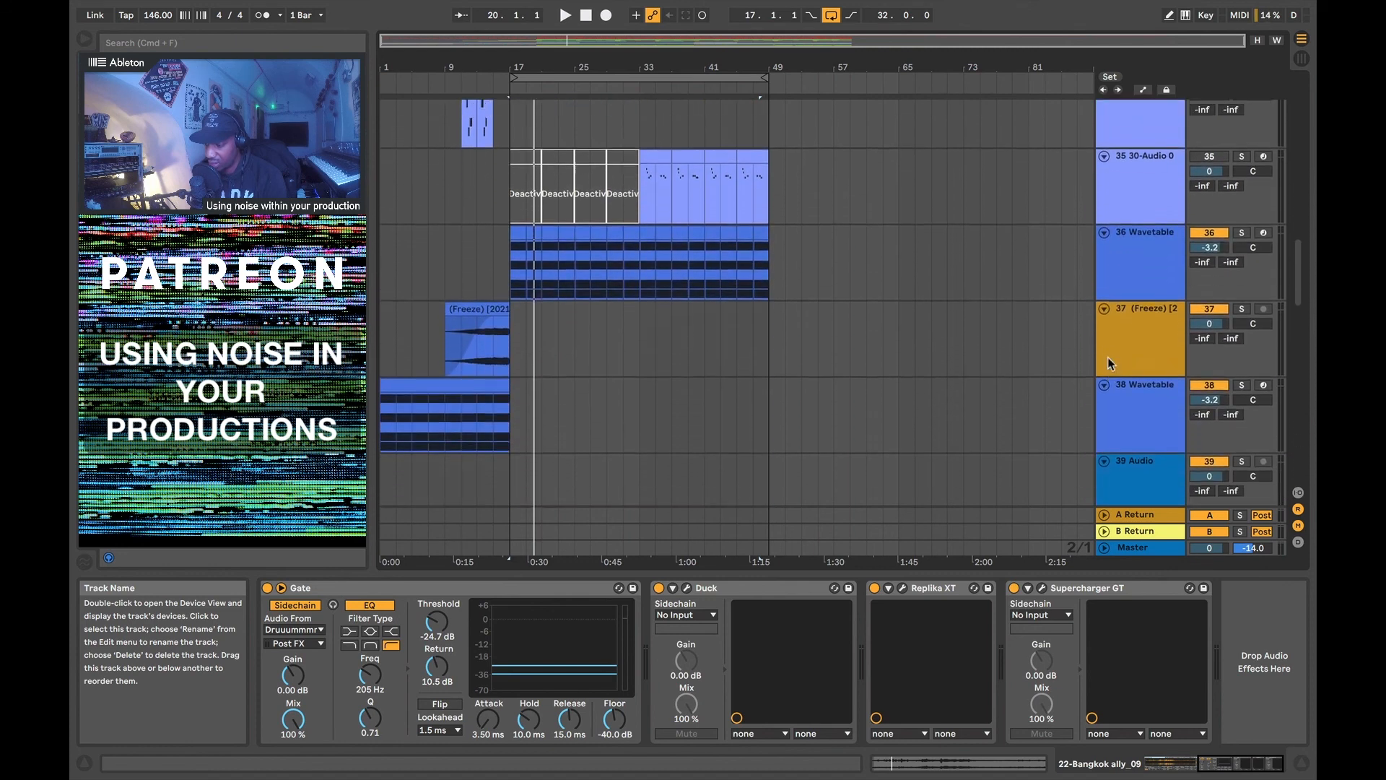
click(1210, 298)
key(space)
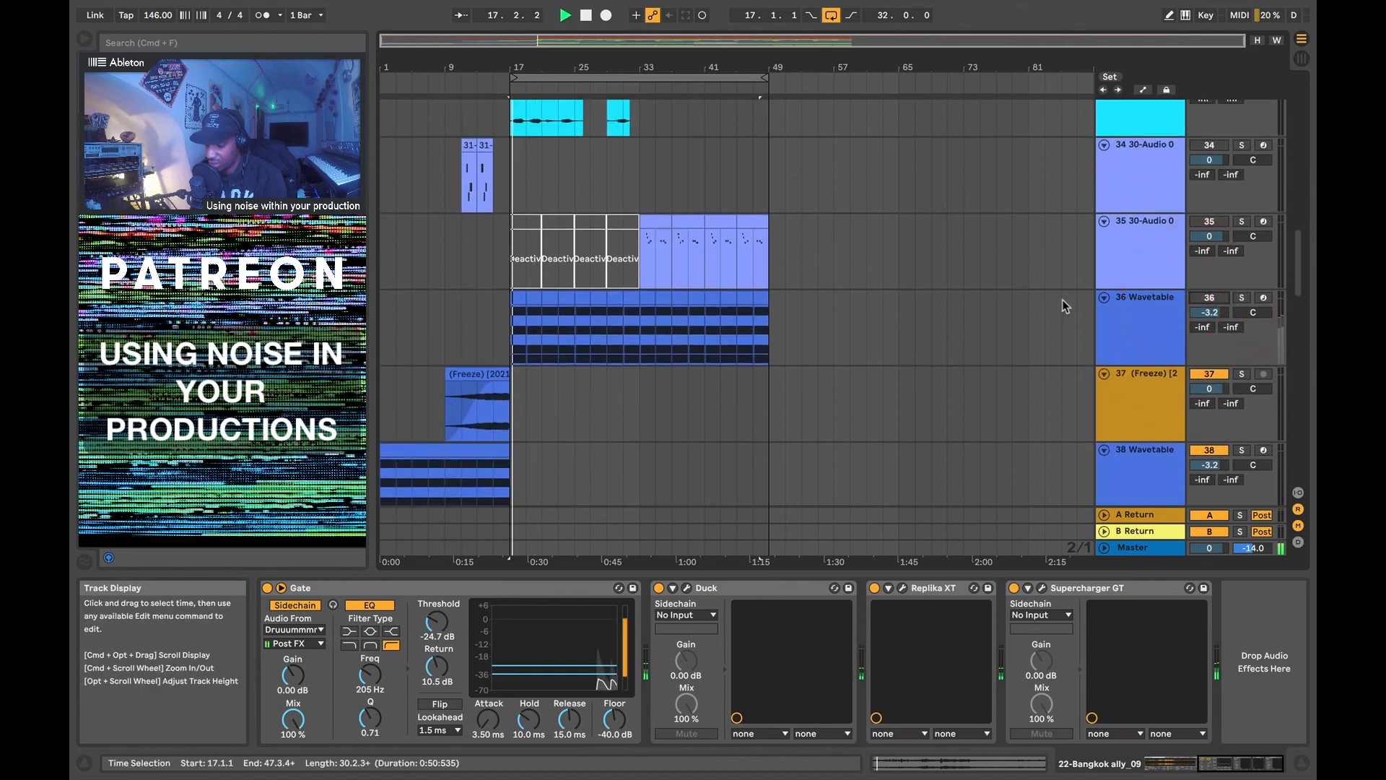
scroll(1060, 300, up, 14)
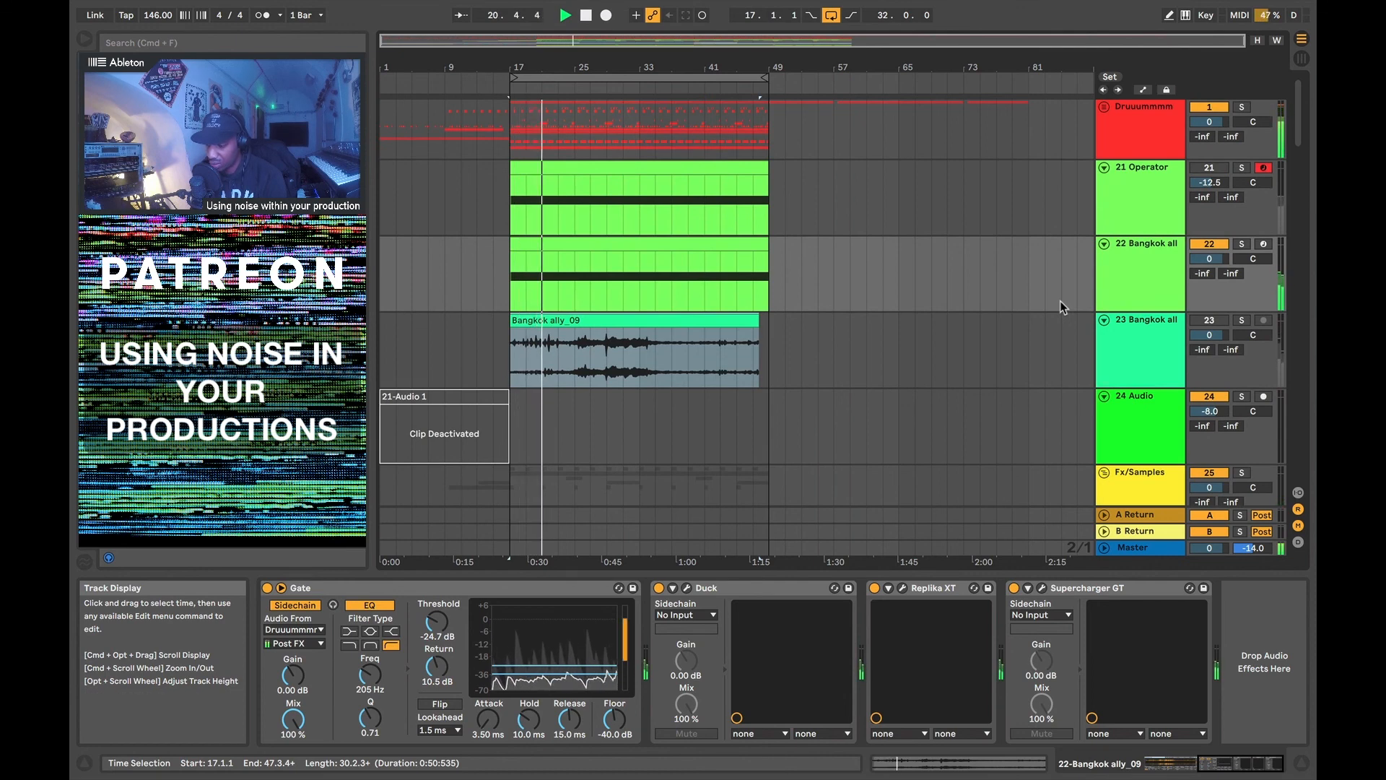
scroll(1060, 301, down, 2)
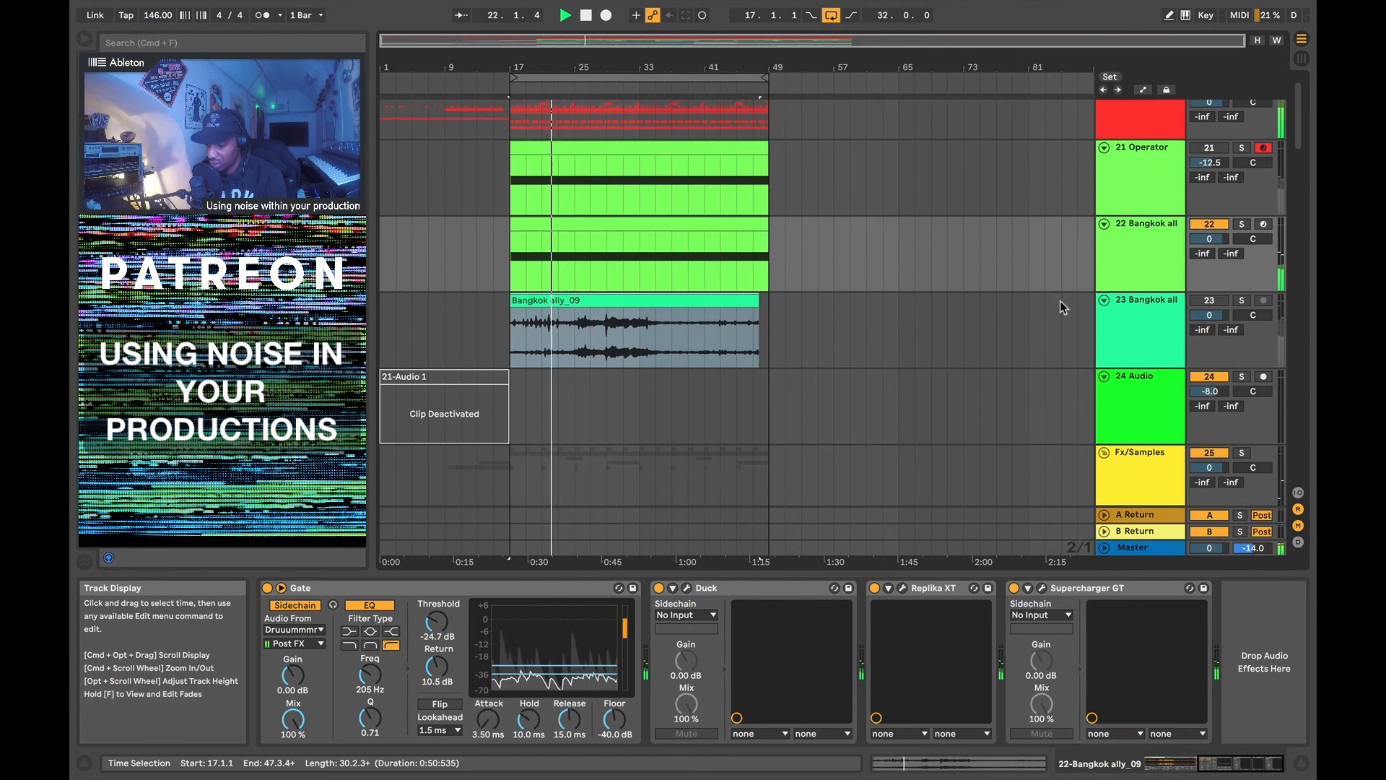
scroll(1060, 300, down, 1)
key(space)
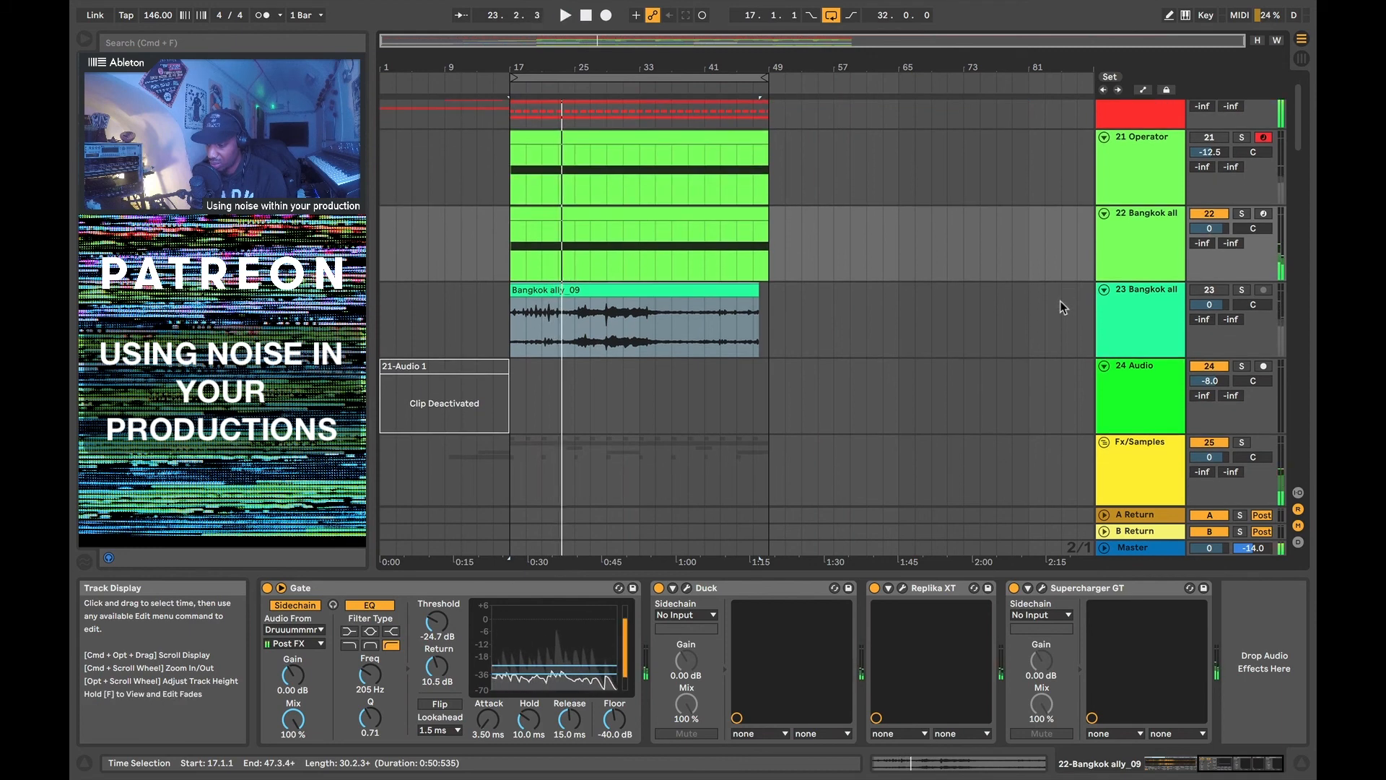